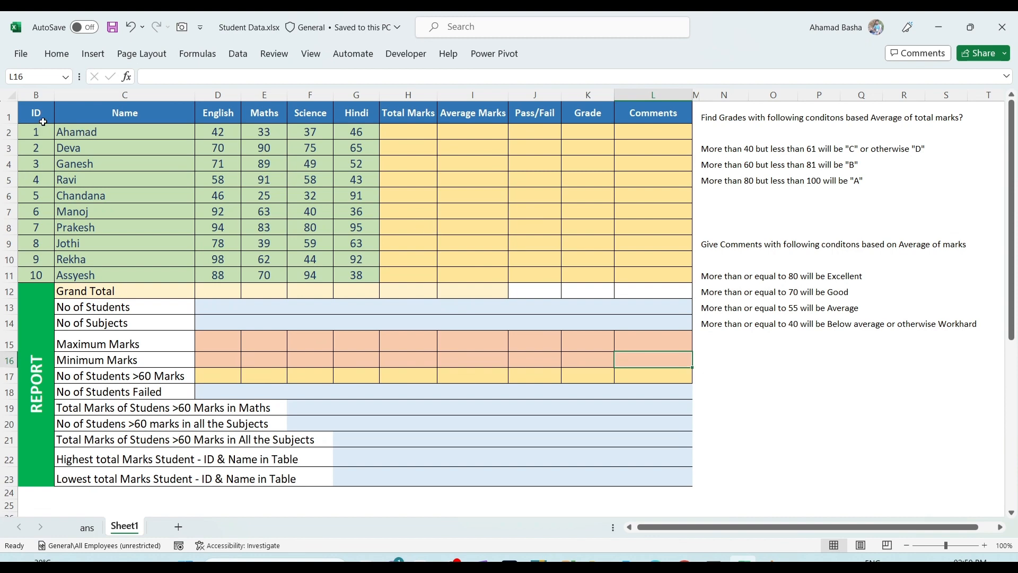
Step: Review the student names, the four subject columns and the empty result columns from Total Marks to Comments
{"action": "left_click_drag", "start_coordinate": [42, 118], "coordinate": [345, 272]}
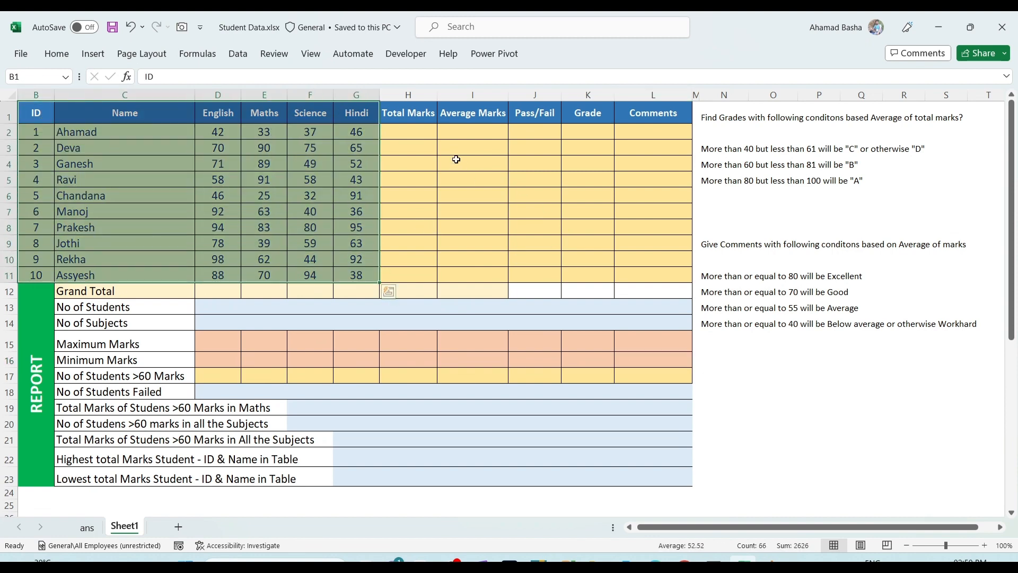
{"action": "left_click_drag", "start_coordinate": [412, 94], "coordinate": [655, 108]}
{"action": "left_click_drag", "start_coordinate": [98, 294], "coordinate": [205, 467]}
{"action": "left_click", "coordinate": [511, 223]}
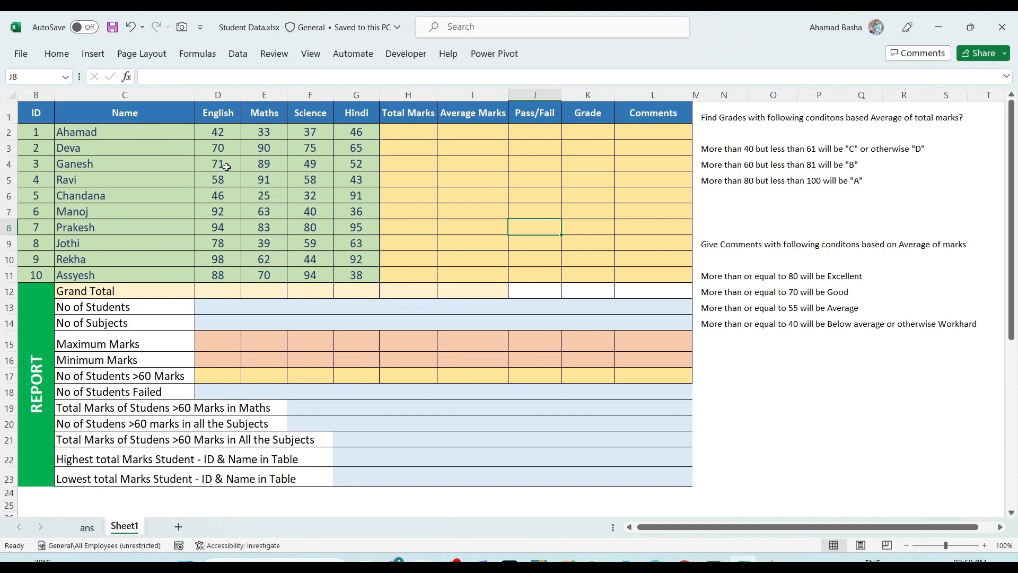
{"action": "left_click", "coordinate": [101, 131]}
{"action": "left_click_drag", "start_coordinate": [101, 131], "coordinate": [117, 275]}
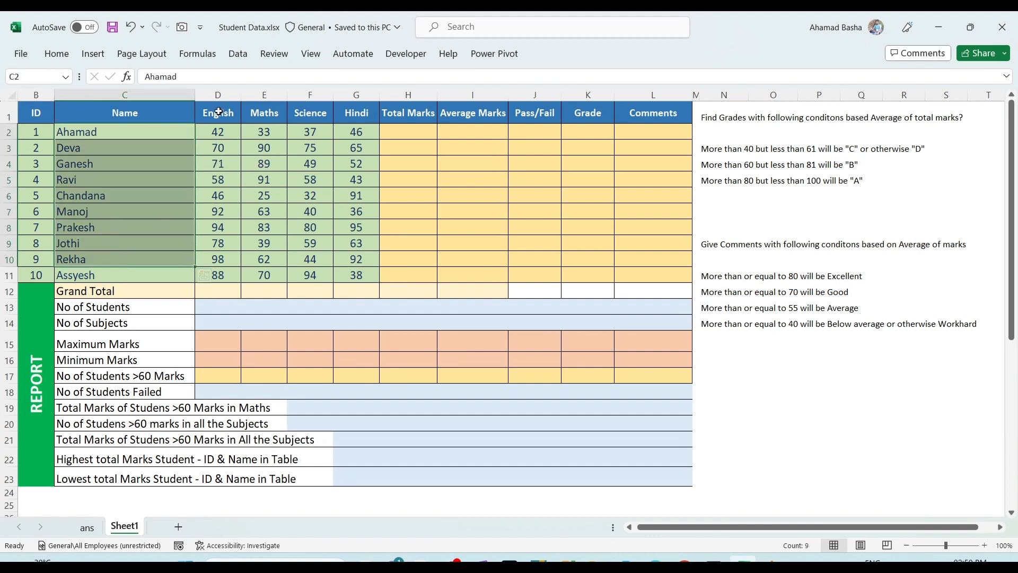
{"action": "left_click_drag", "start_coordinate": [218, 112], "coordinate": [353, 111]}
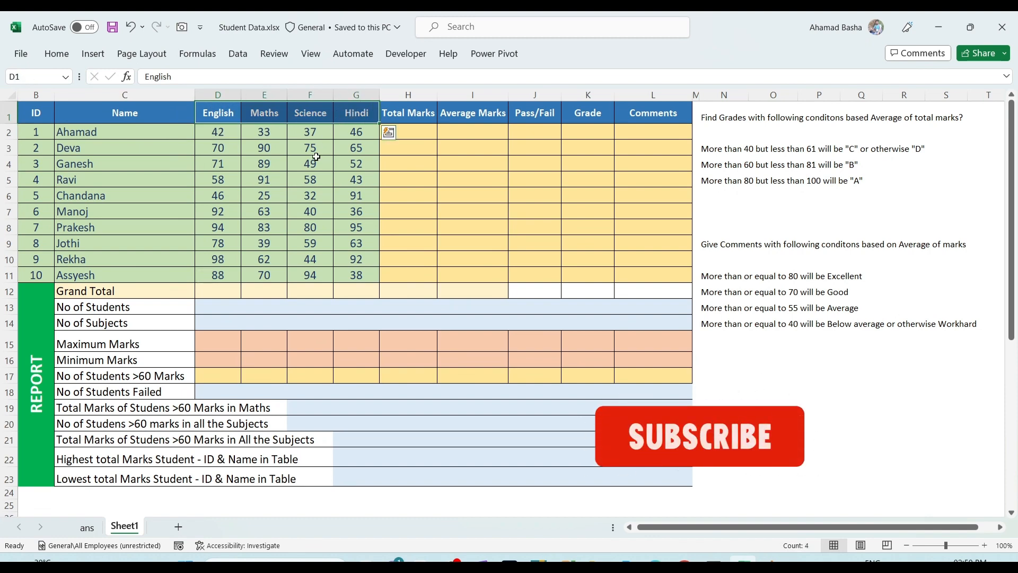
{"action": "left_click", "coordinate": [403, 118]}
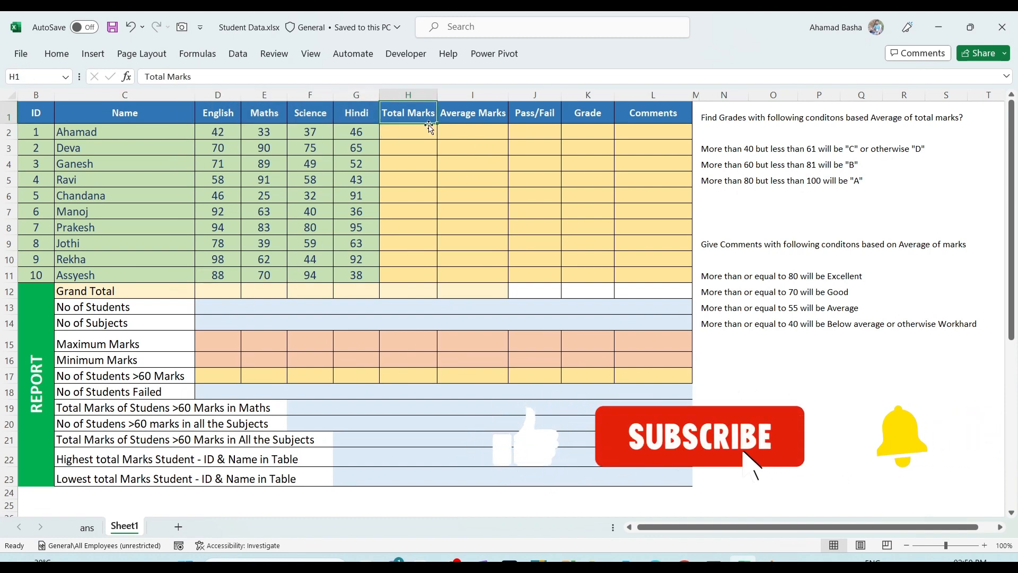
{"action": "left_click", "coordinate": [494, 121]}
{"action": "left_click", "coordinate": [534, 114]}
{"action": "left_click", "coordinate": [588, 132]}
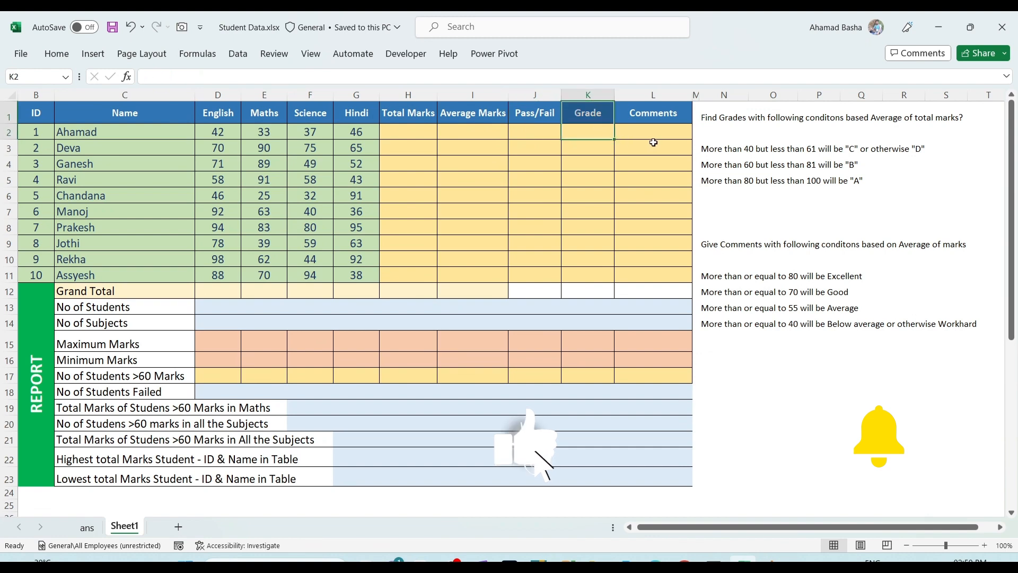
{"action": "left_click", "coordinate": [663, 117]}
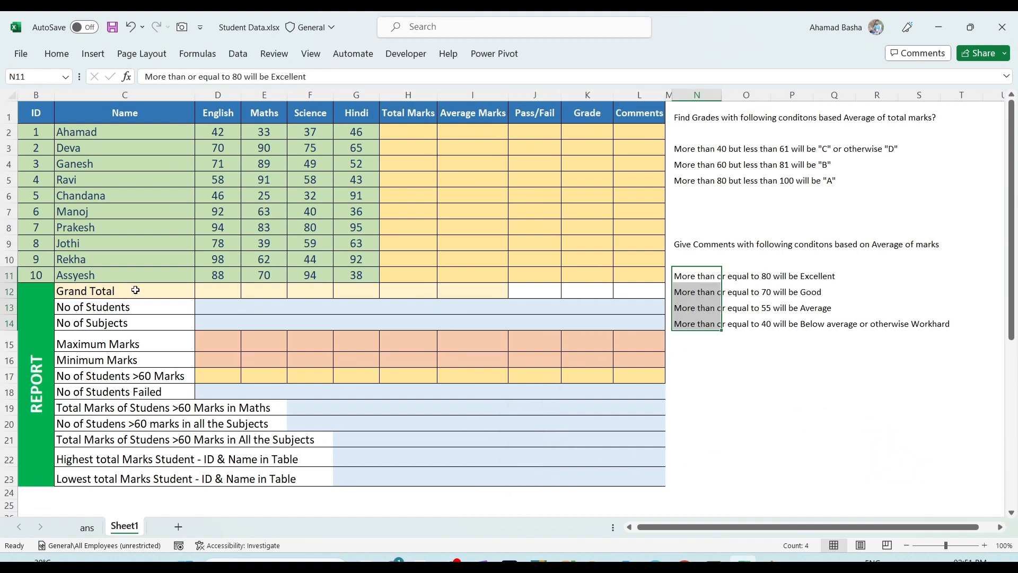
Step: Review the report rows from Grand Total to No of Students Failed and the marks, name and Pass/Fail ranges they draw on
{"action": "left_click_drag", "start_coordinate": [136, 291], "coordinate": [372, 291]}
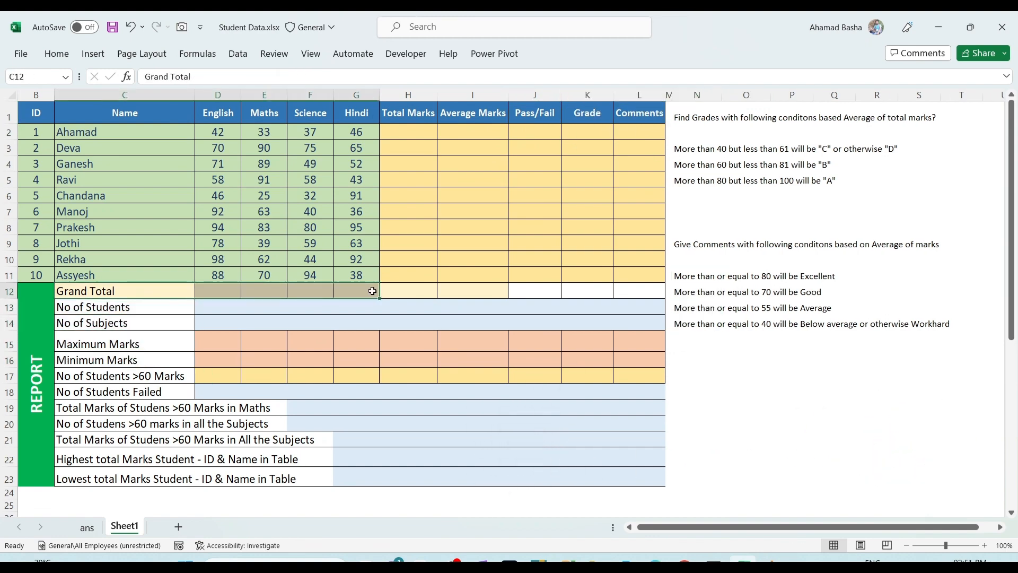
{"action": "left_click_drag", "start_coordinate": [224, 134], "coordinate": [211, 289]}
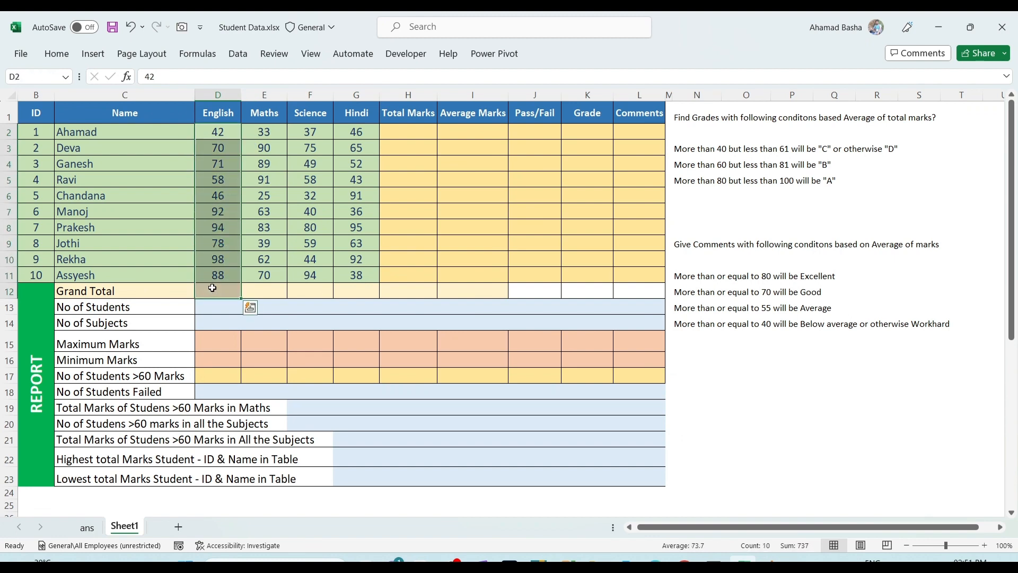
{"action": "left_click", "coordinate": [113, 307]}
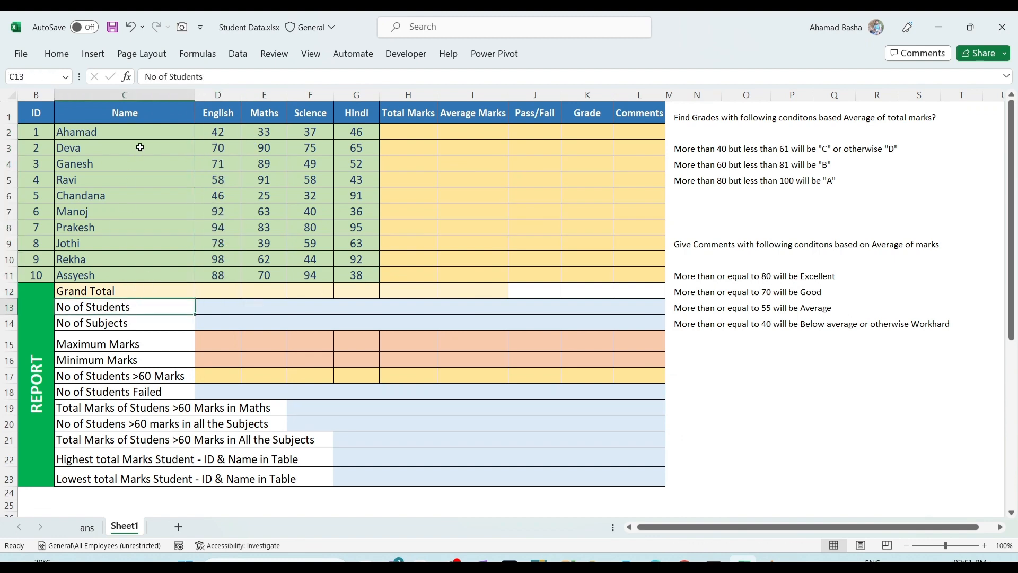
{"action": "left_click_drag", "start_coordinate": [143, 130], "coordinate": [141, 275]}
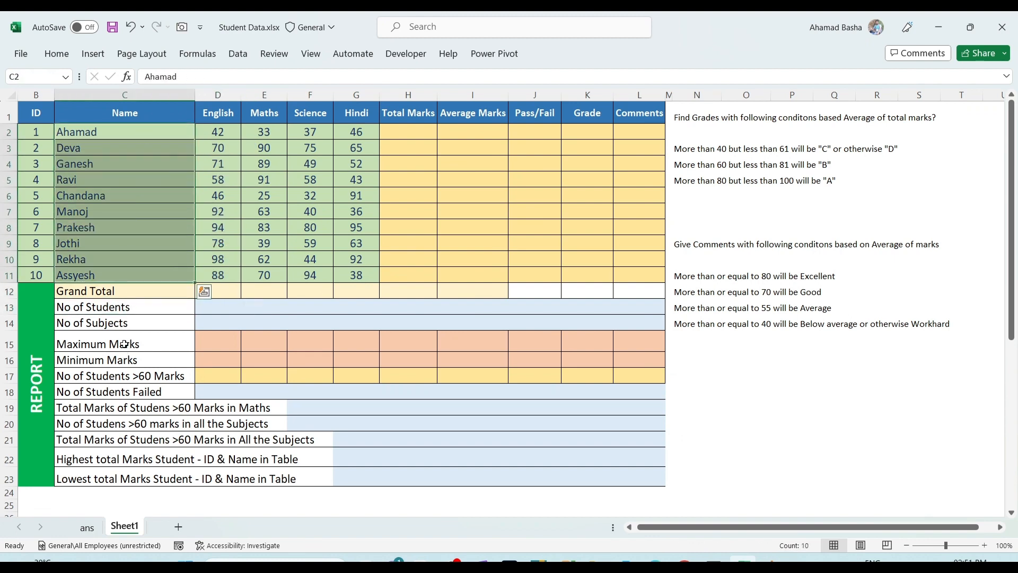
{"action": "left_click", "coordinate": [144, 338]}
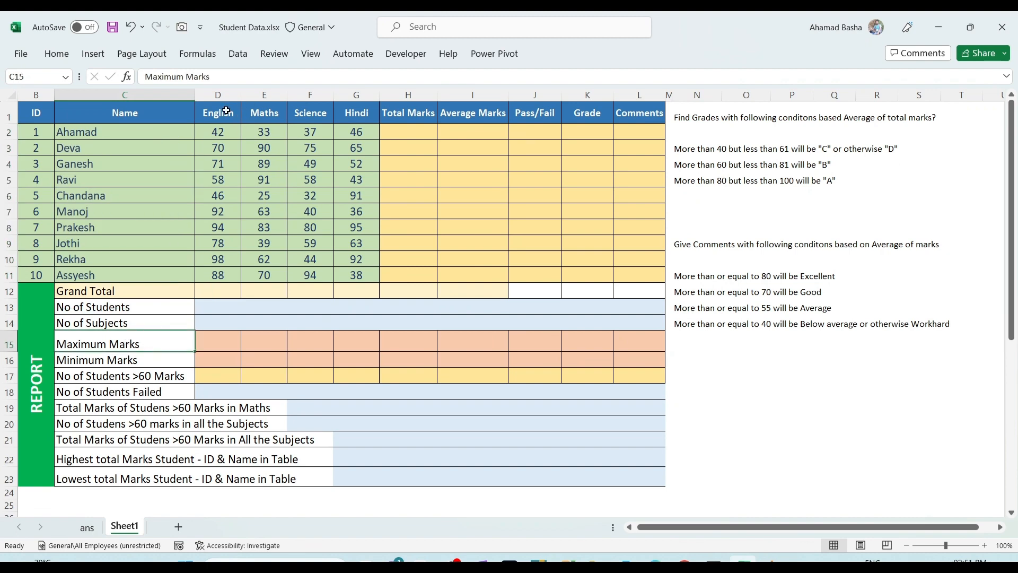
{"action": "left_click", "coordinate": [223, 339]}
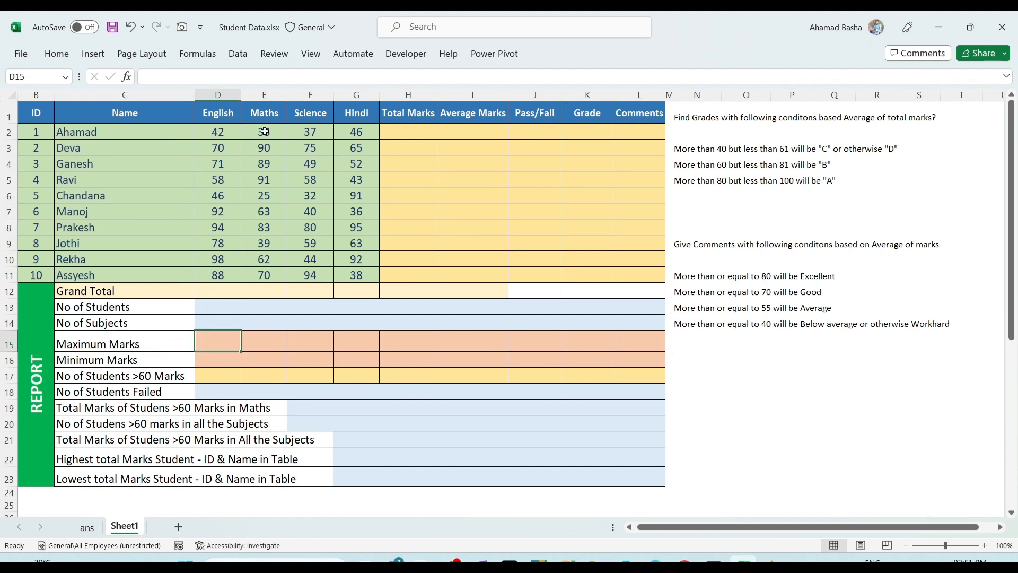
{"action": "left_click", "coordinate": [262, 348]}
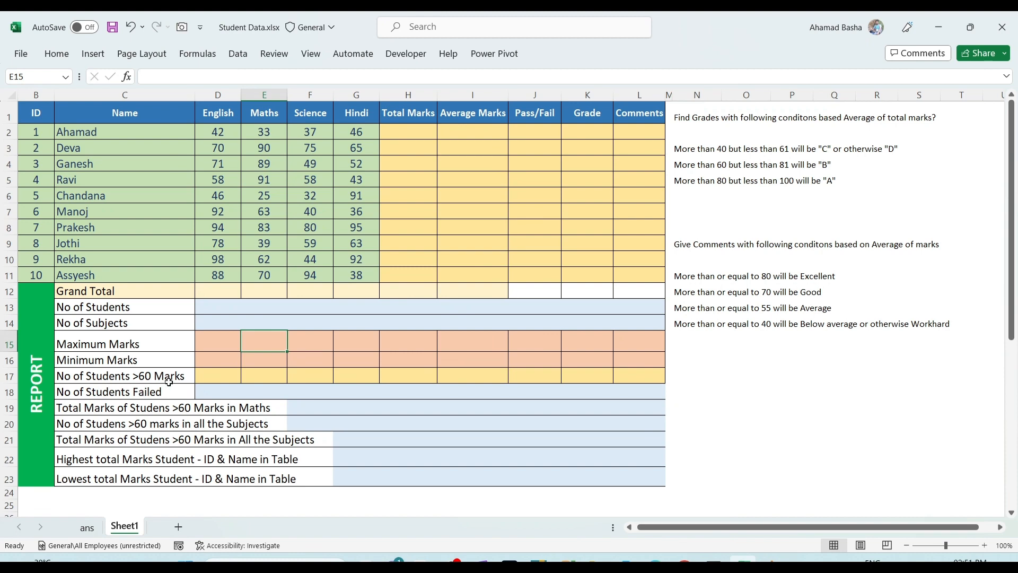
{"action": "left_click", "coordinate": [236, 375]}
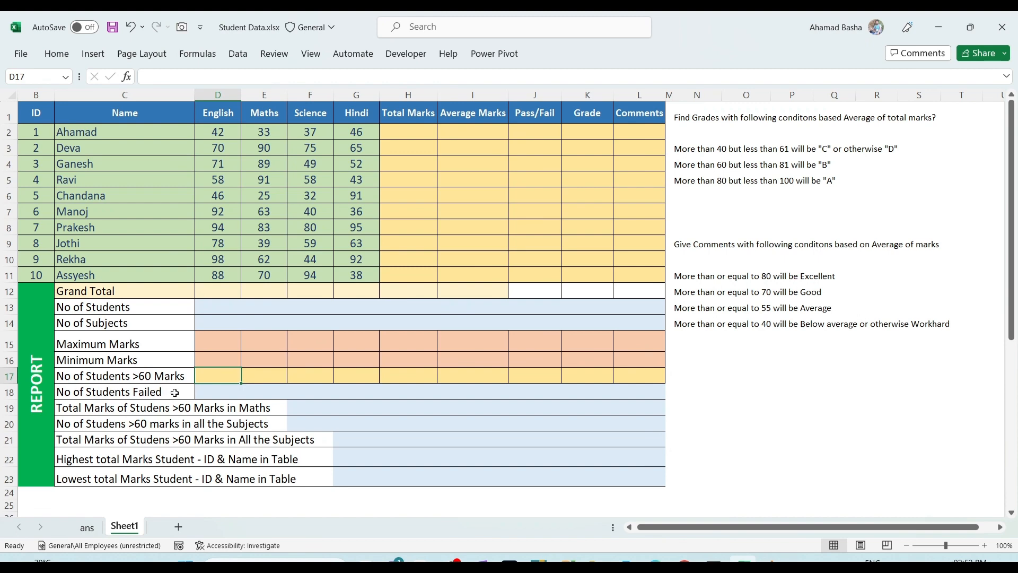
{"action": "left_click_drag", "start_coordinate": [534, 132], "coordinate": [526, 273]}
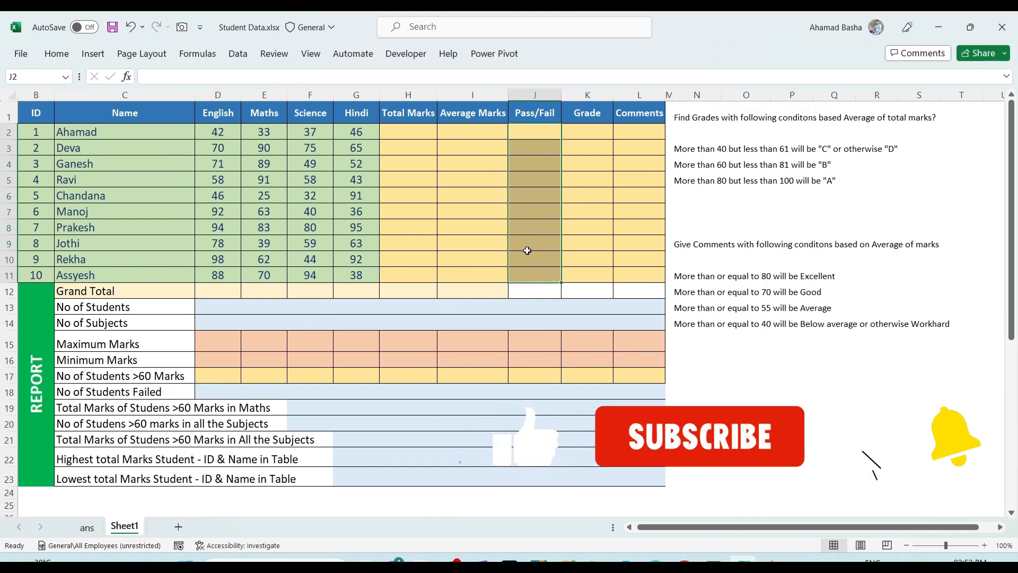
{"action": "left_click", "coordinate": [233, 390]}
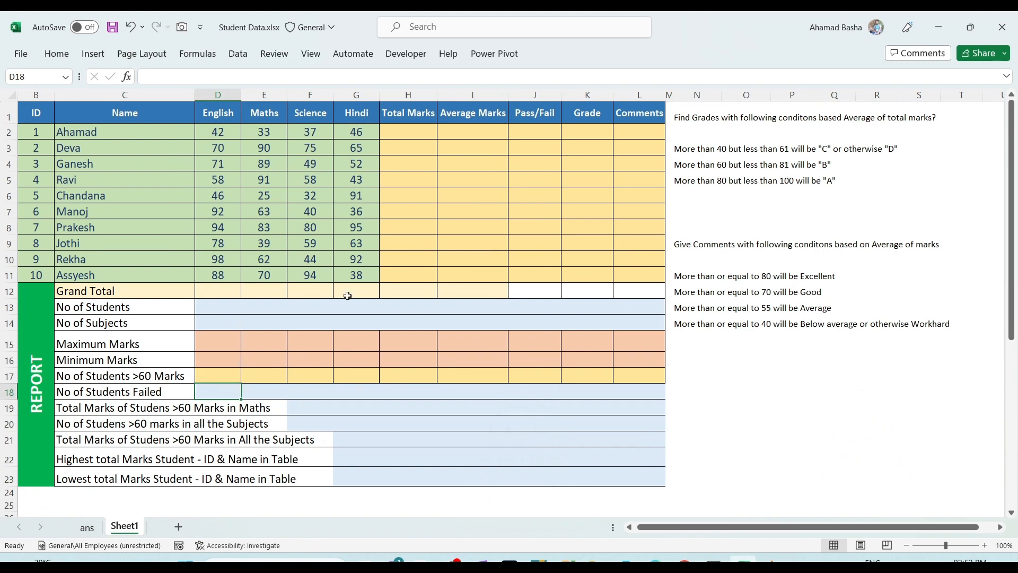
Step: Enter =SUM(D2:G2) in H2 to total the first student's marks in the four subjects
{"action": "left_click", "coordinate": [412, 130]}
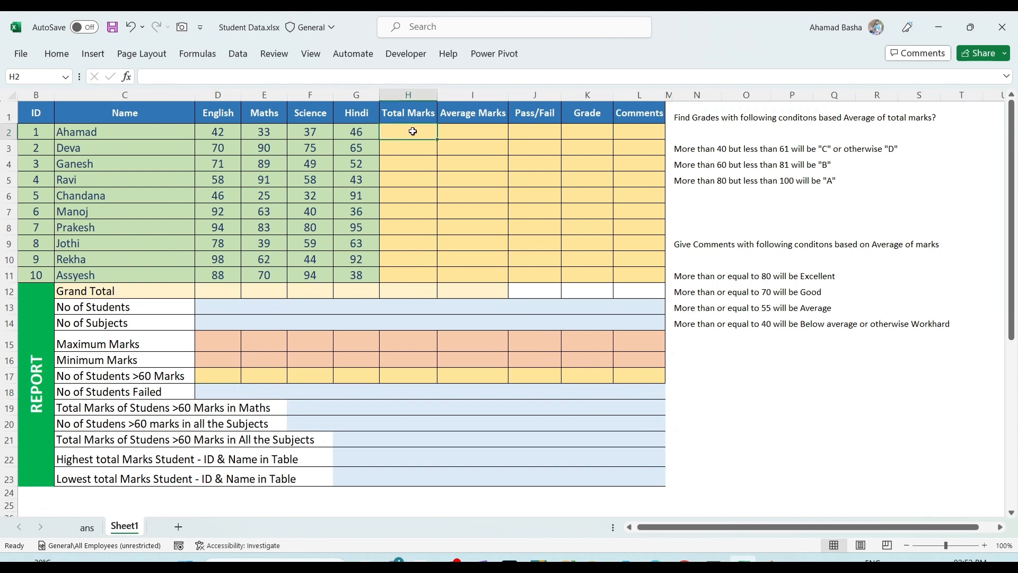
{"action": "double_click", "coordinate": [413, 132]}
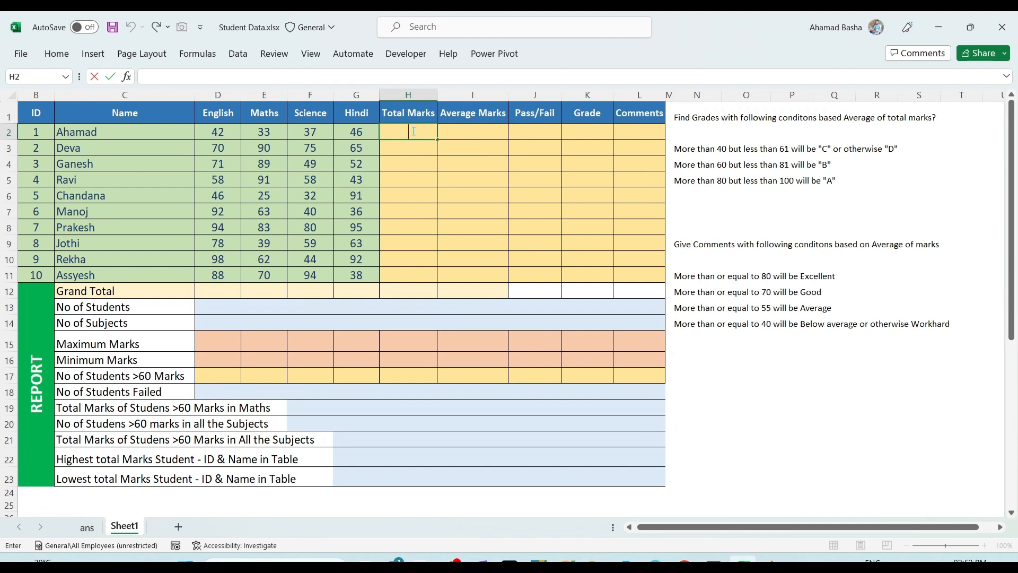
{"action": "type", "text": "=Sum"}
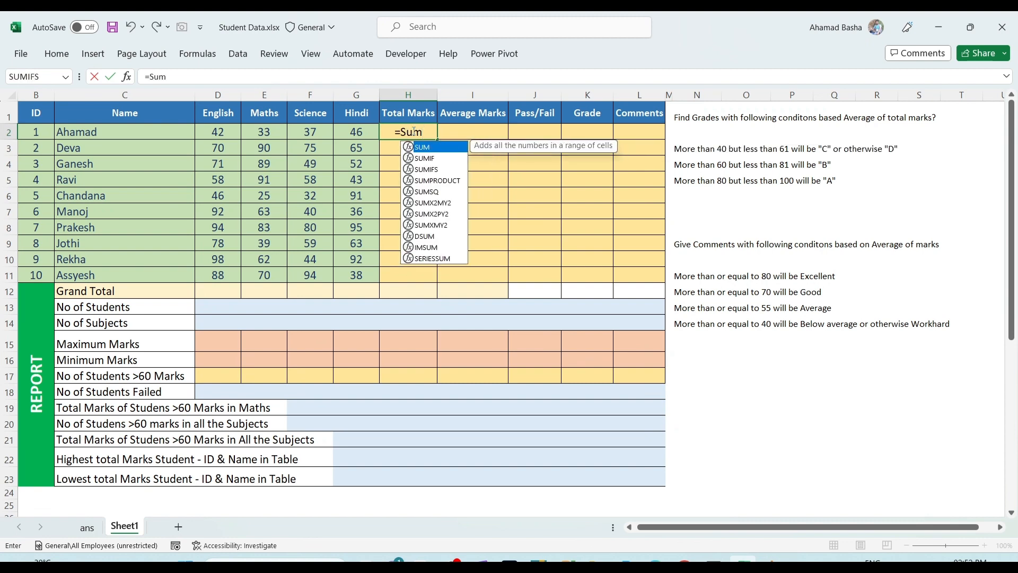
{"action": "key", "text": "Tab"}
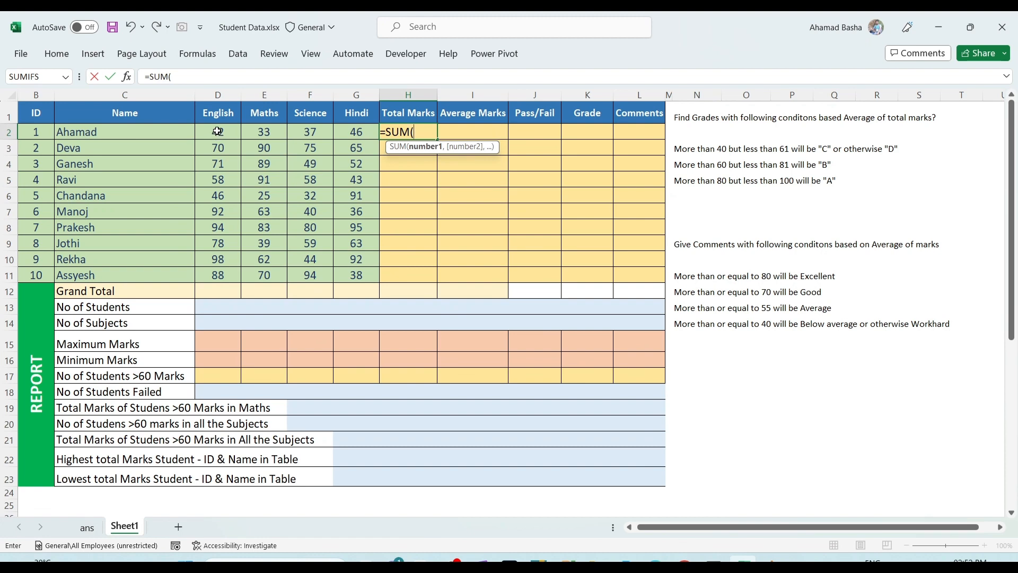
{"action": "left_click_drag", "start_coordinate": [217, 132], "coordinate": [340, 133]}
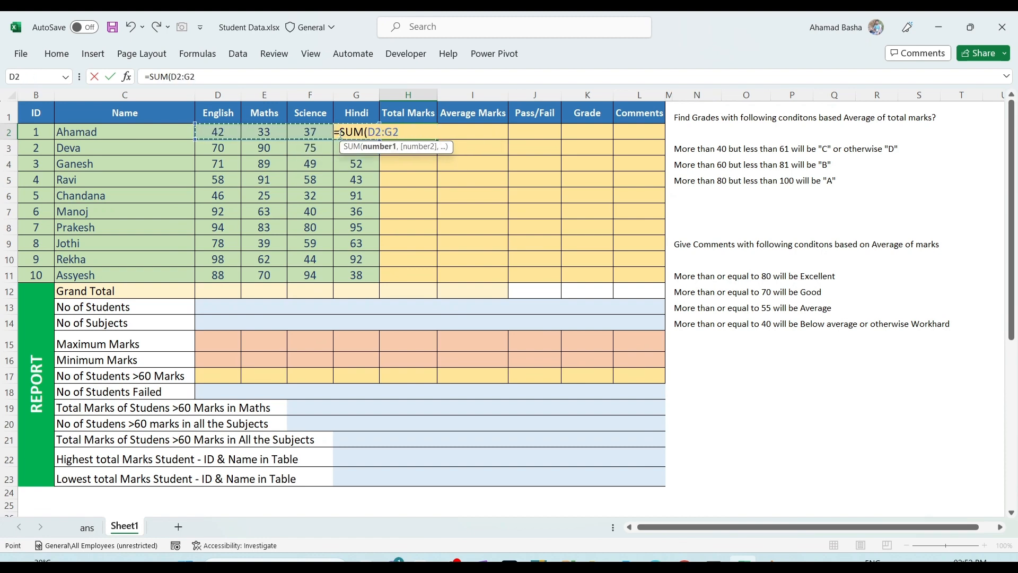
{"action": "type", "text": ")"}
{"action": "key", "text": "Return"}
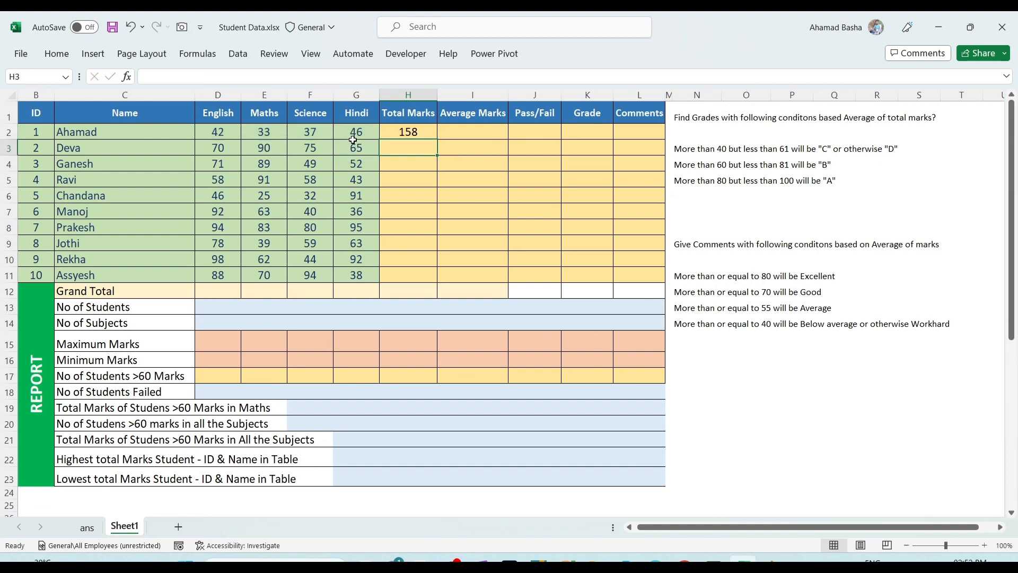
Step: Enter =AVERAGE(D2:G2) in I2 to average the first student's marks in the four subjects
{"action": "left_click", "coordinate": [475, 130]}
{"action": "type", "text": "="}
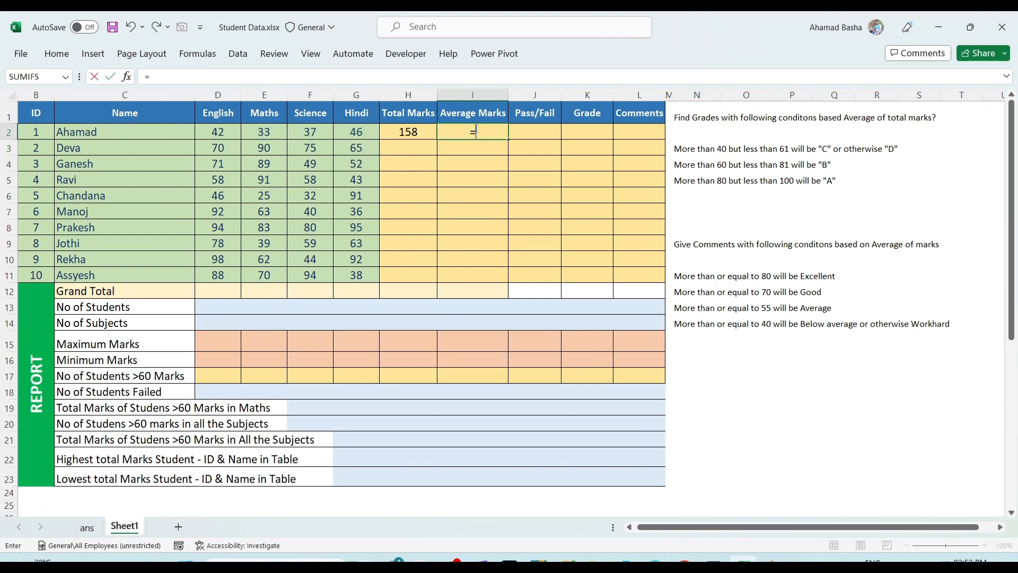
{"action": "type", "text": "Aver"}
{"action": "key", "text": "Tab"}
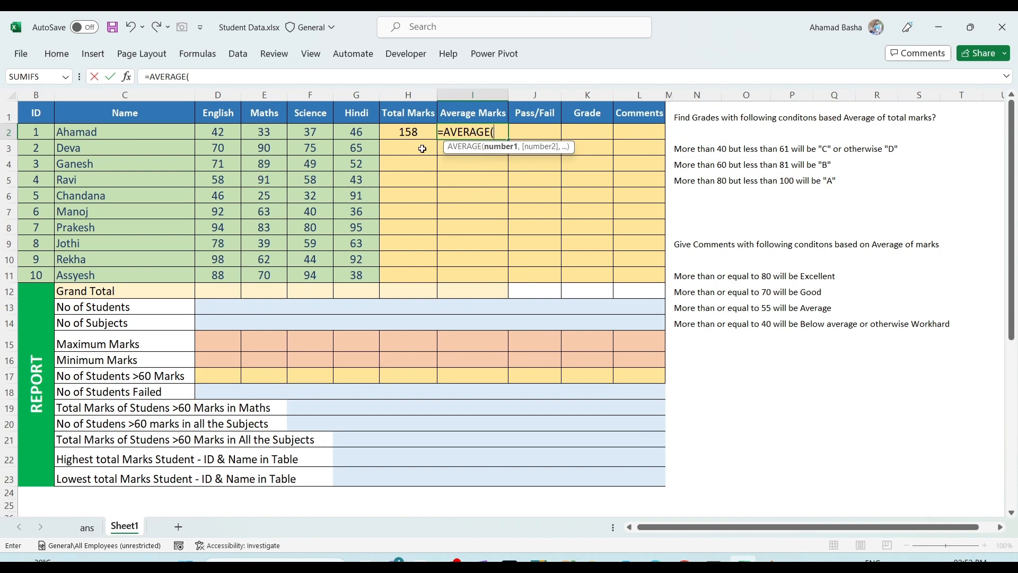
{"action": "left_click", "coordinate": [225, 131]}
{"action": "left_click_drag", "start_coordinate": [225, 131], "coordinate": [349, 131]}
{"action": "type", "text": ")"}
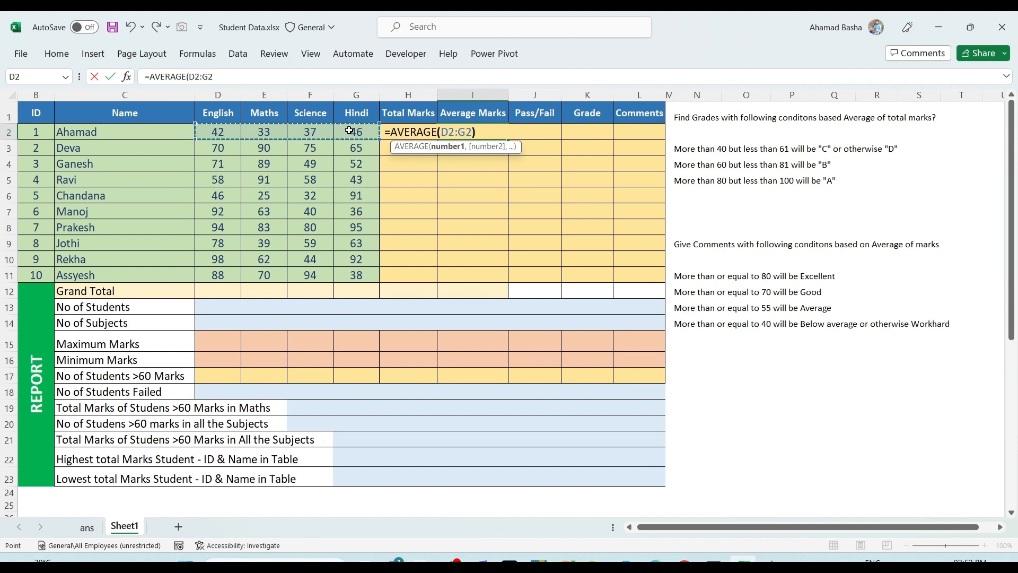
{"action": "key", "text": "Return"}
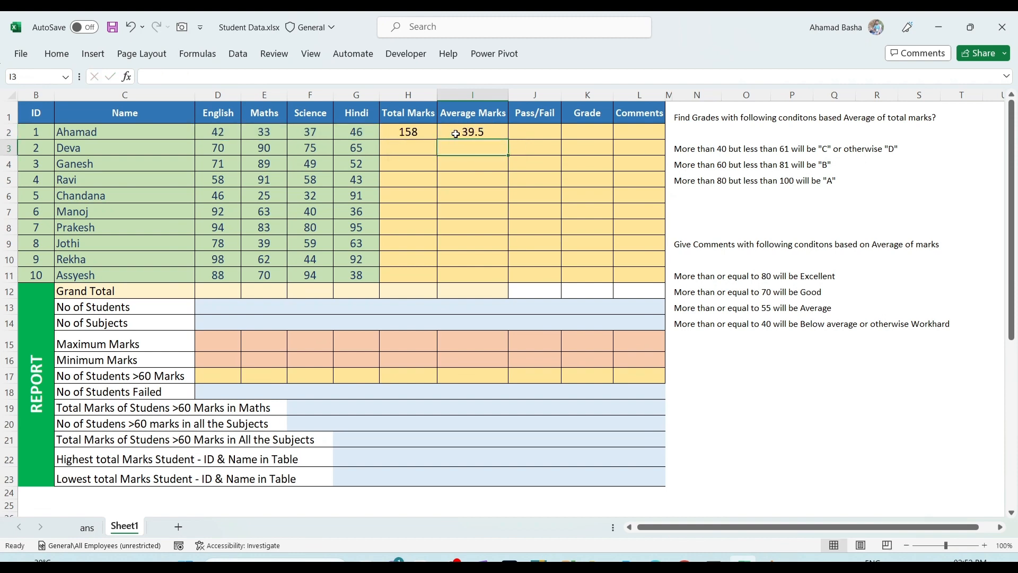
Step: Examine the Pass/Fail column, the first student's subject marks and the written grade conditions beside the table
{"action": "double_click", "coordinate": [530, 132]}
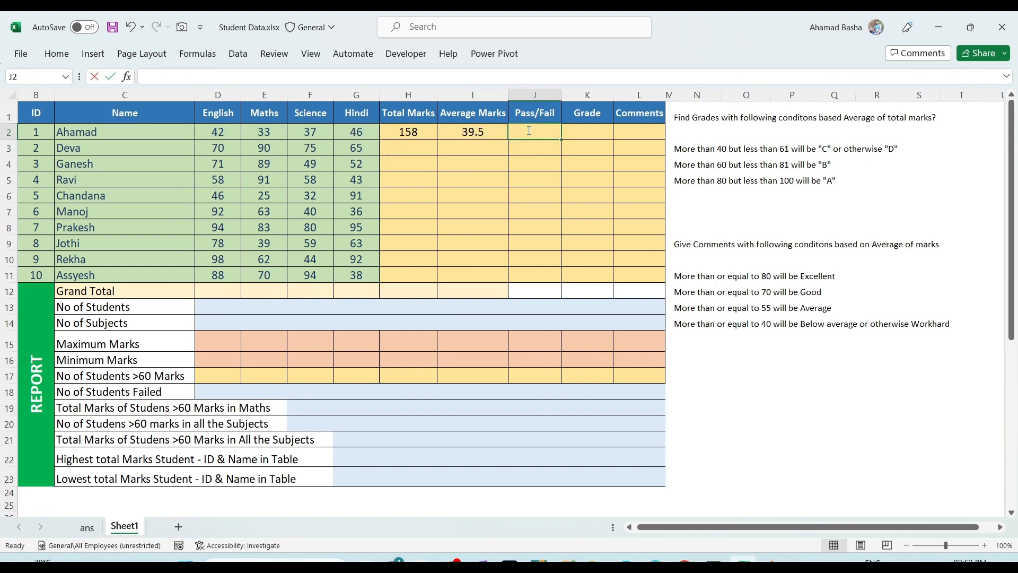
{"action": "left_click", "coordinate": [532, 161]}
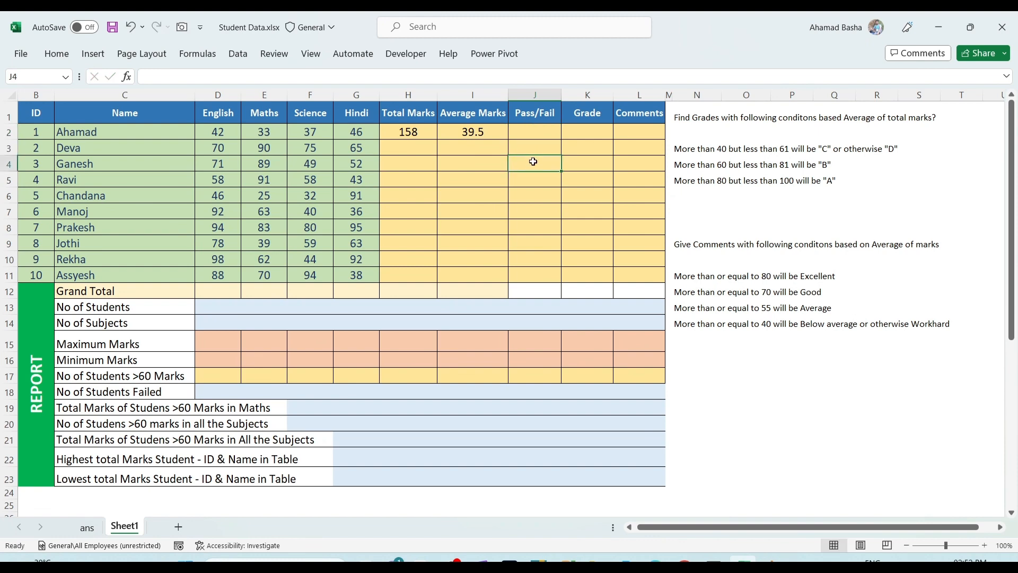
{"action": "left_click", "coordinate": [219, 132]}
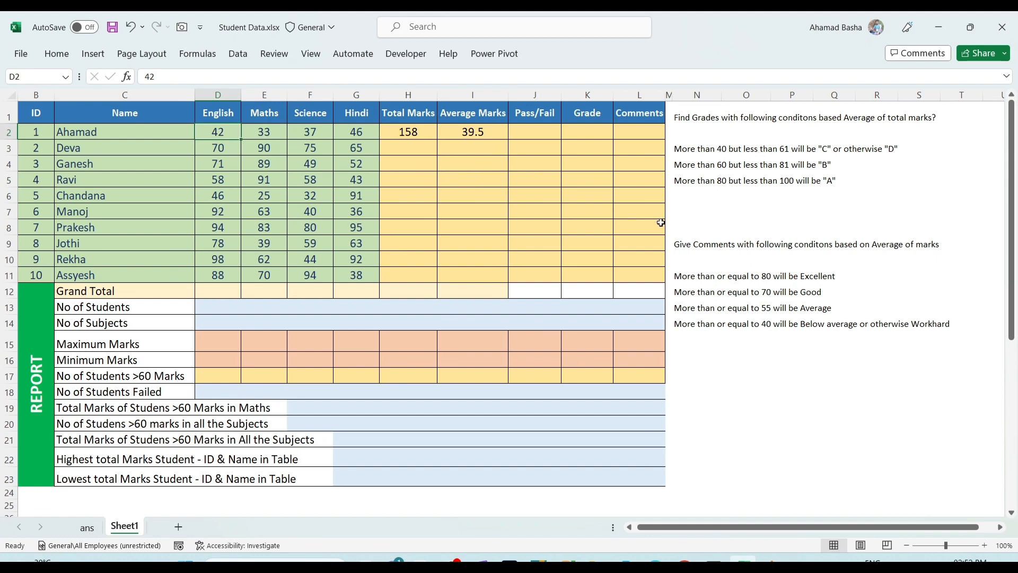
{"action": "left_click", "coordinate": [725, 151]}
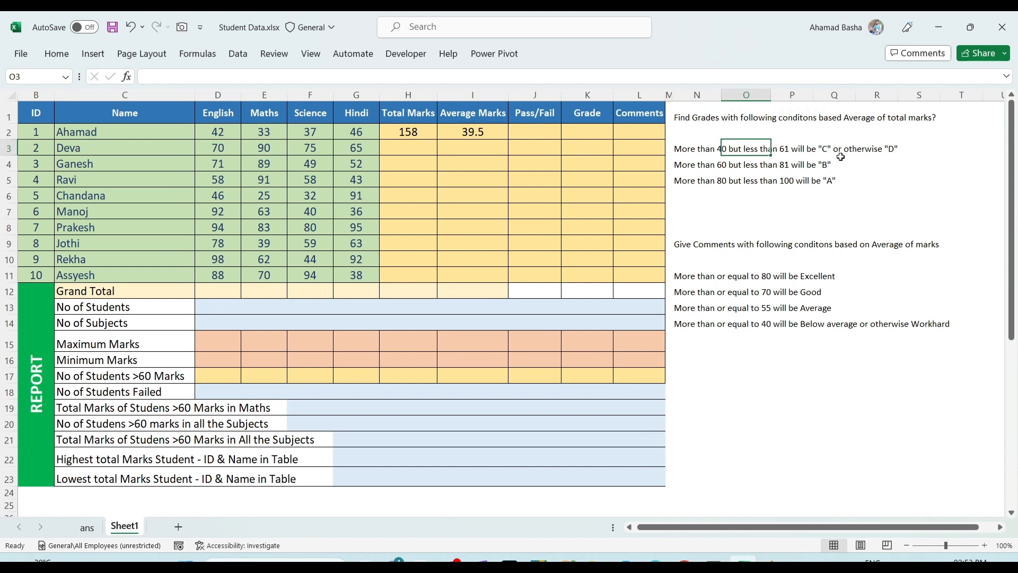
{"action": "left_click", "coordinate": [894, 150]}
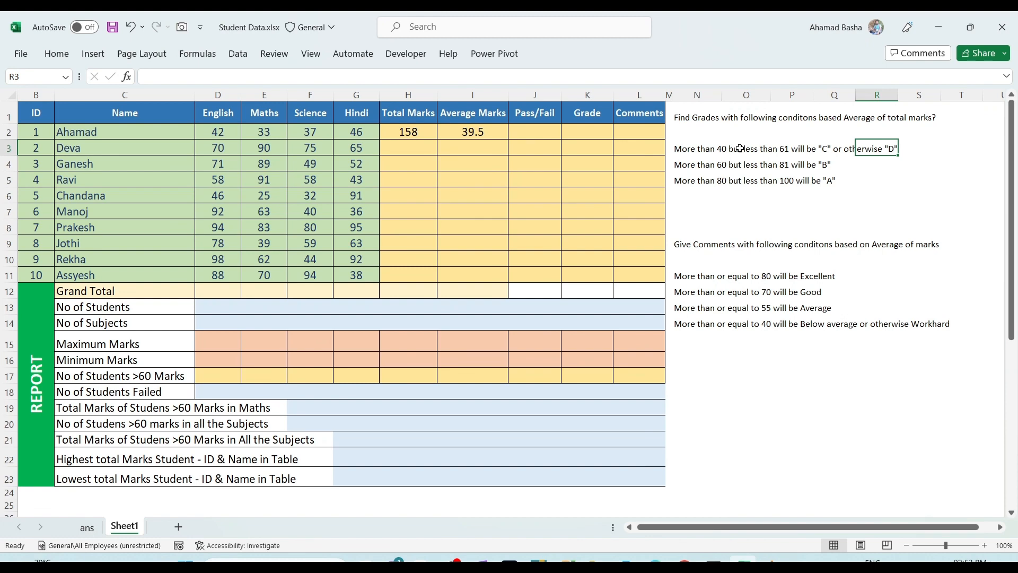
{"action": "left_click", "coordinate": [538, 133]}
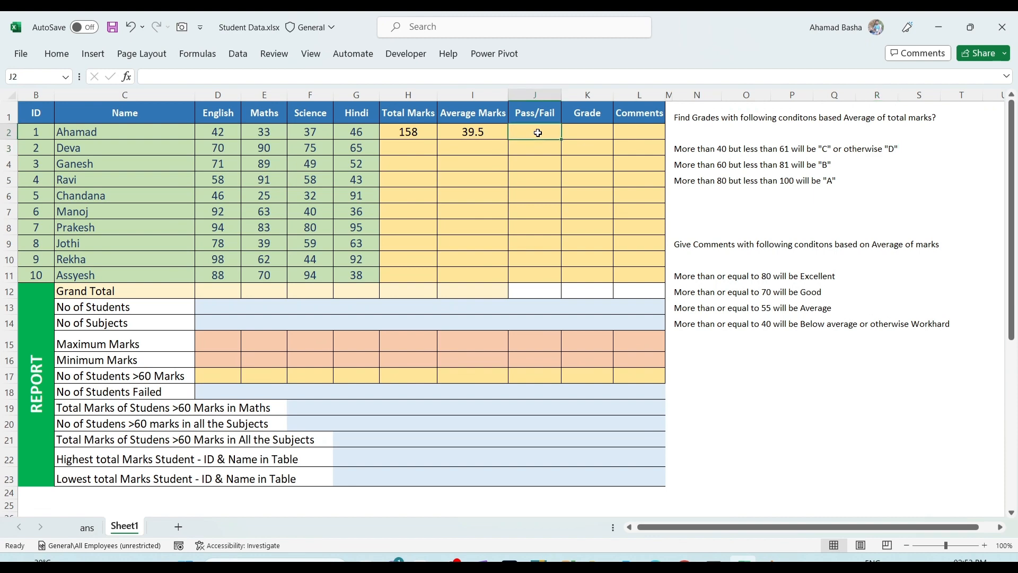
{"action": "left_click", "coordinate": [363, 132]}
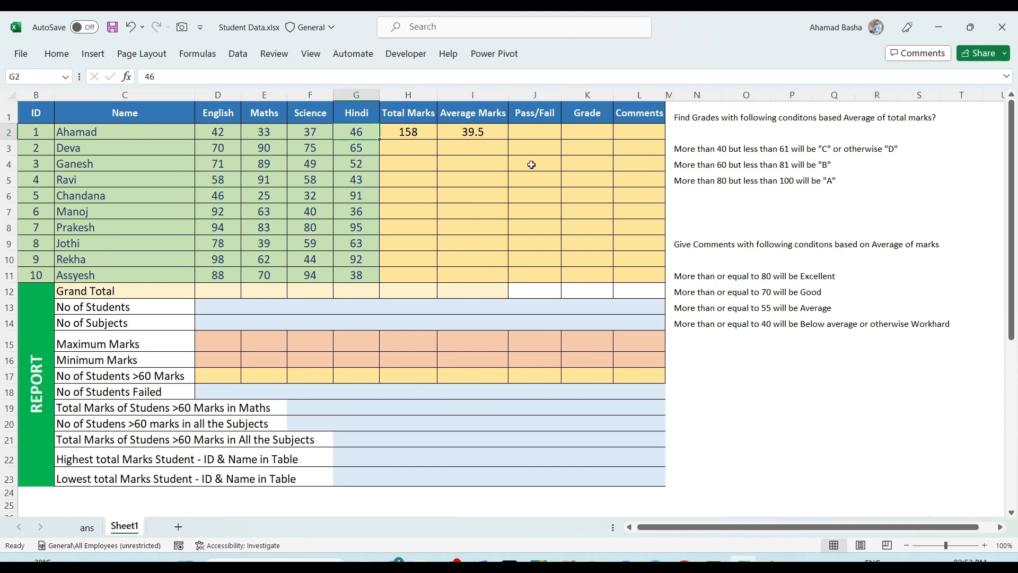
Step: Enter =IF(G2>40,"Yes", "No") in J2 to test the first student's Hindi mark
{"action": "left_click", "coordinate": [543, 132]}
{"action": "type", "text": "="}
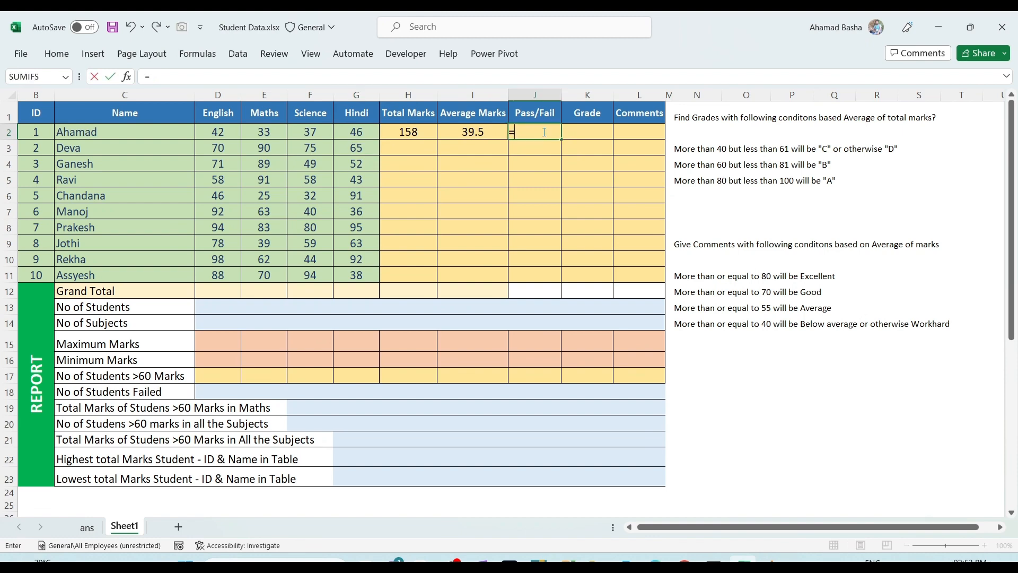
{"action": "type", "text": "IF("}
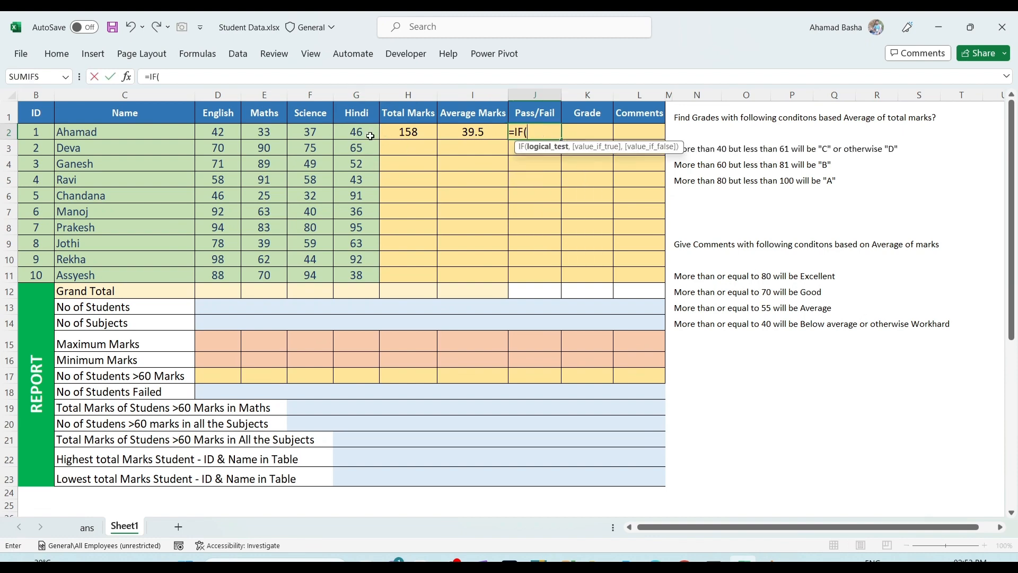
{"action": "left_click", "coordinate": [365, 130]}
{"action": "type", "text": ">"}
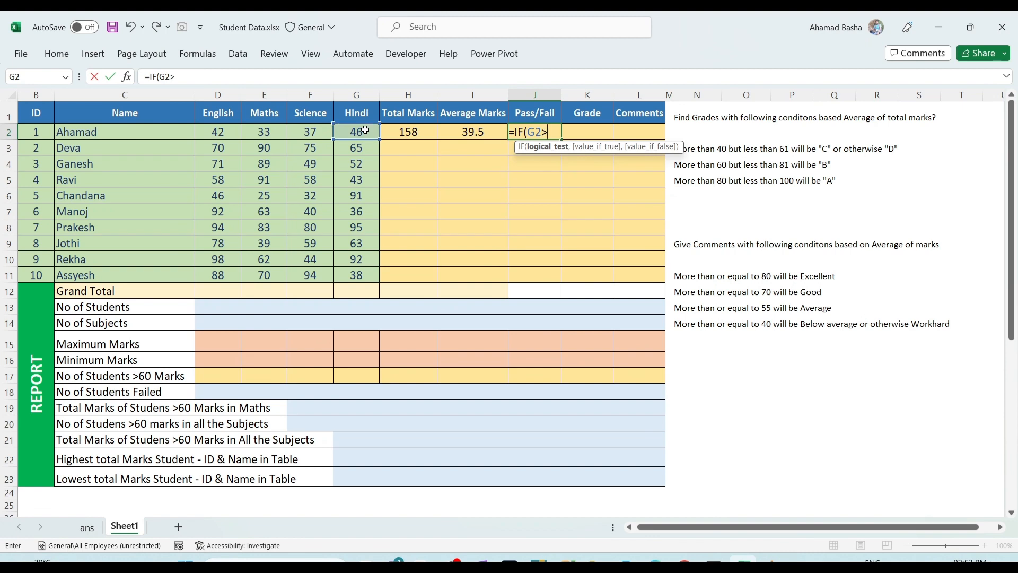
{"action": "type", "text": "40,\"Yes"}
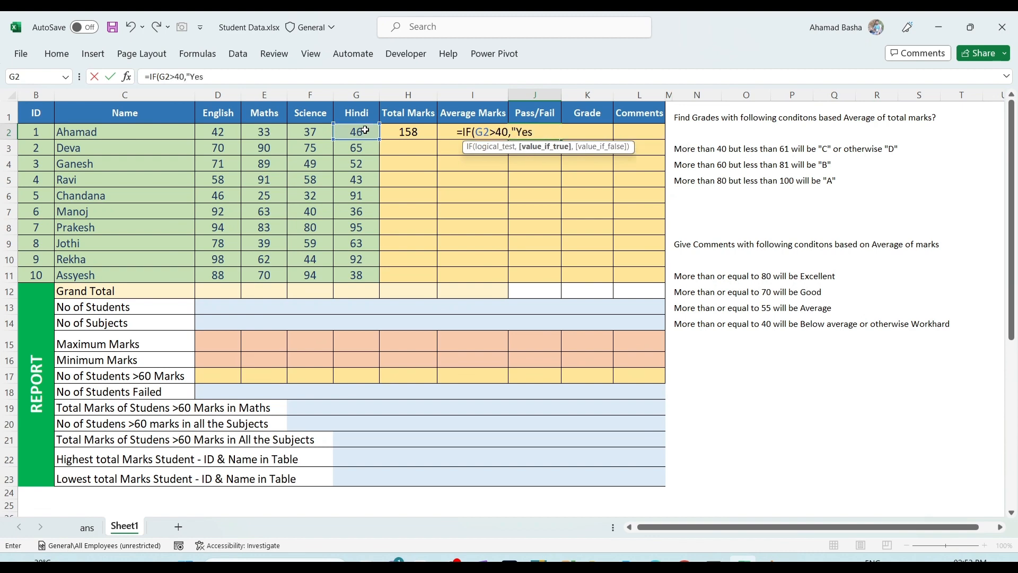
{"action": "type", "text": "\","}
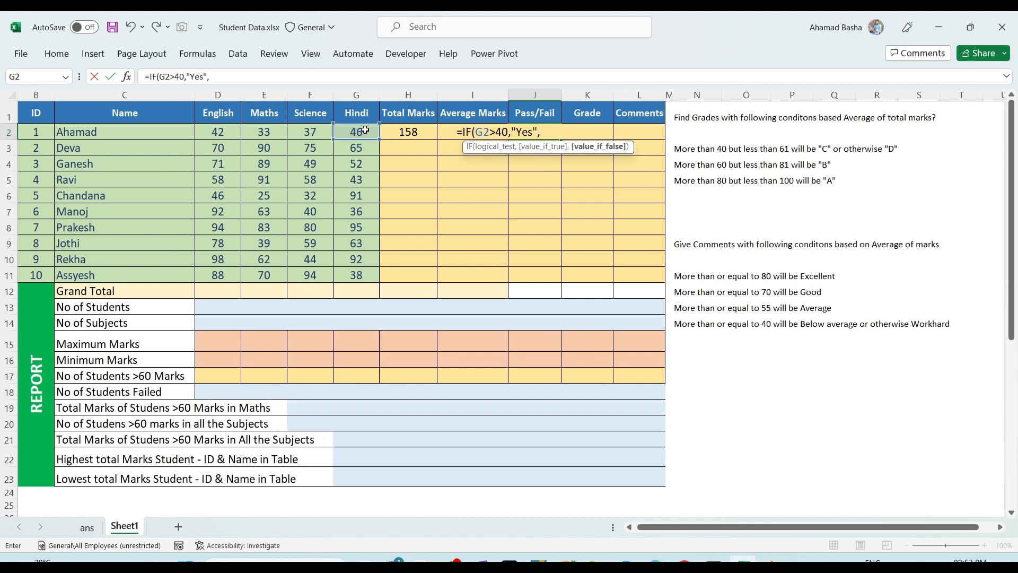
{"action": "type", "text": " \"No\")"}
{"action": "key", "text": "Return"}
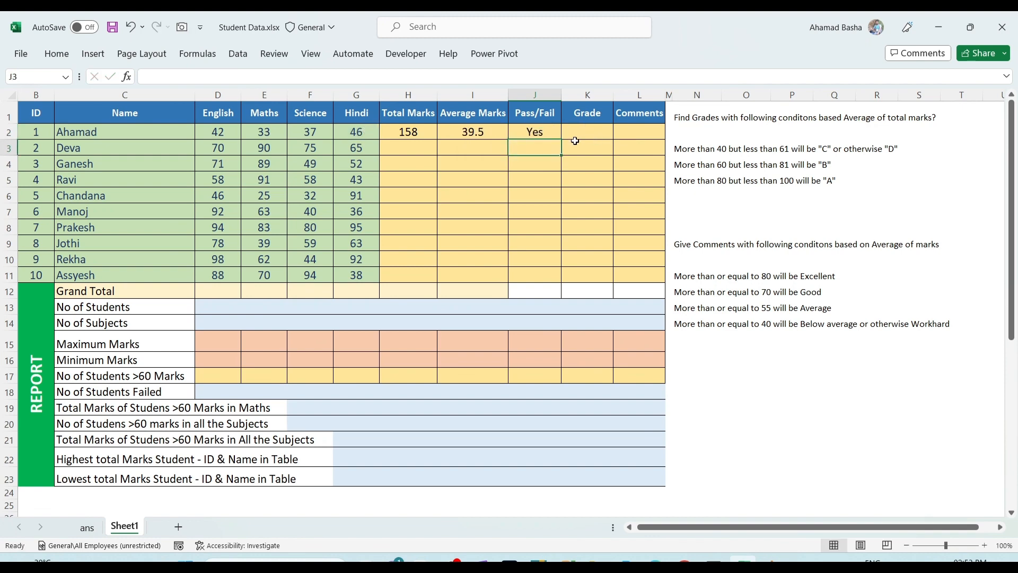
Step: Change the value-if-true text in J2's IF formula to "Pass" and check the first student's English mark
{"action": "left_click", "coordinate": [530, 132]}
{"action": "double_click", "coordinate": [530, 132]}
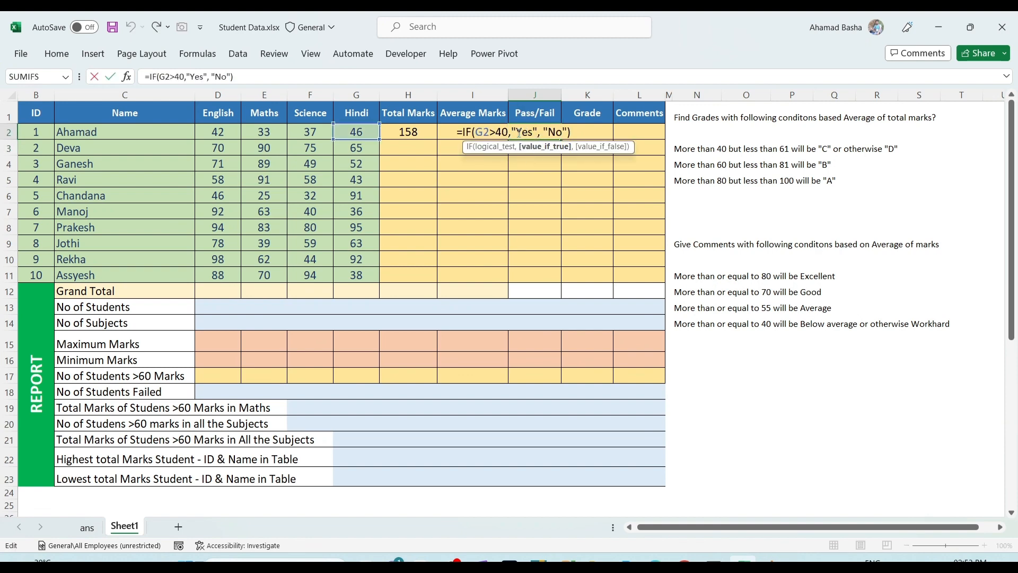
{"action": "left_click_drag", "start_coordinate": [516, 133], "coordinate": [532, 139]}
{"action": "type", "text": "Pass"}
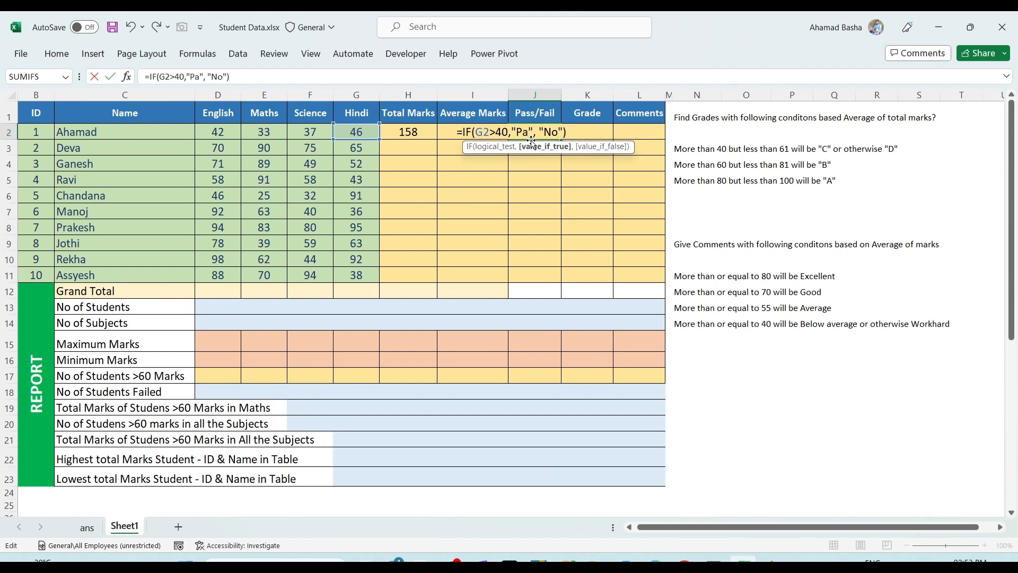
{"action": "key", "text": "Return"}
{"action": "left_click", "coordinate": [523, 132]}
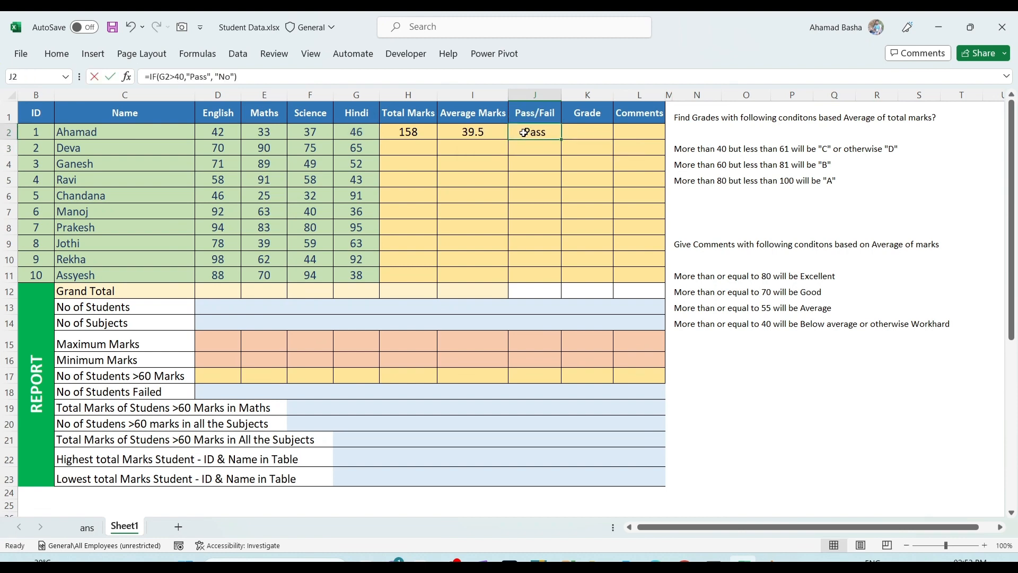
{"action": "double_click", "coordinate": [524, 132]}
{"action": "key", "text": "Return"}
{"action": "left_click", "coordinate": [219, 129]}
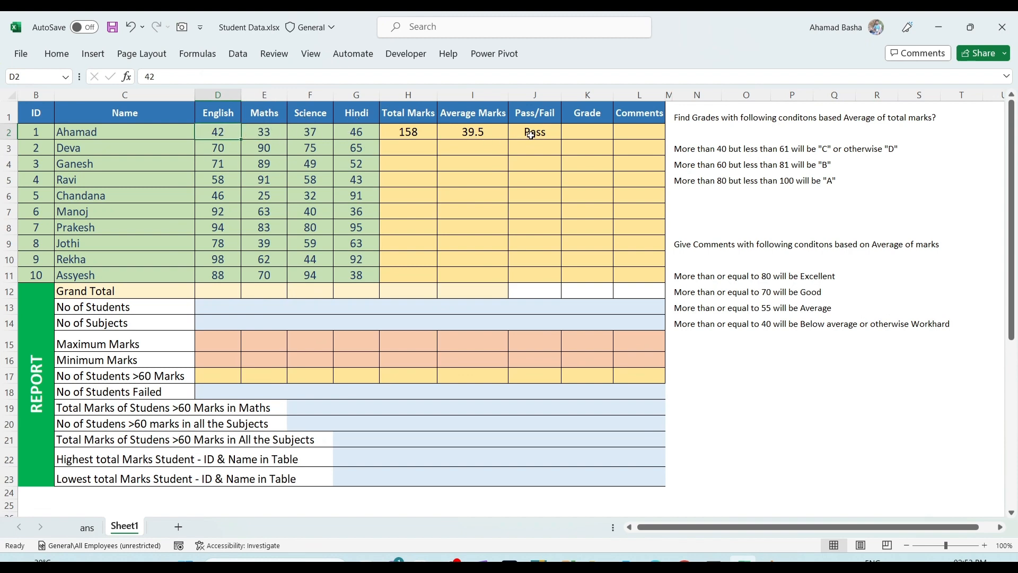
Step: Replace J2's formula with =IF(AND(D2>40,E2>40,F2>40,G2>40),"Pass","Fail") to test the first student's four subject marks
{"action": "left_click", "coordinate": [532, 134]}
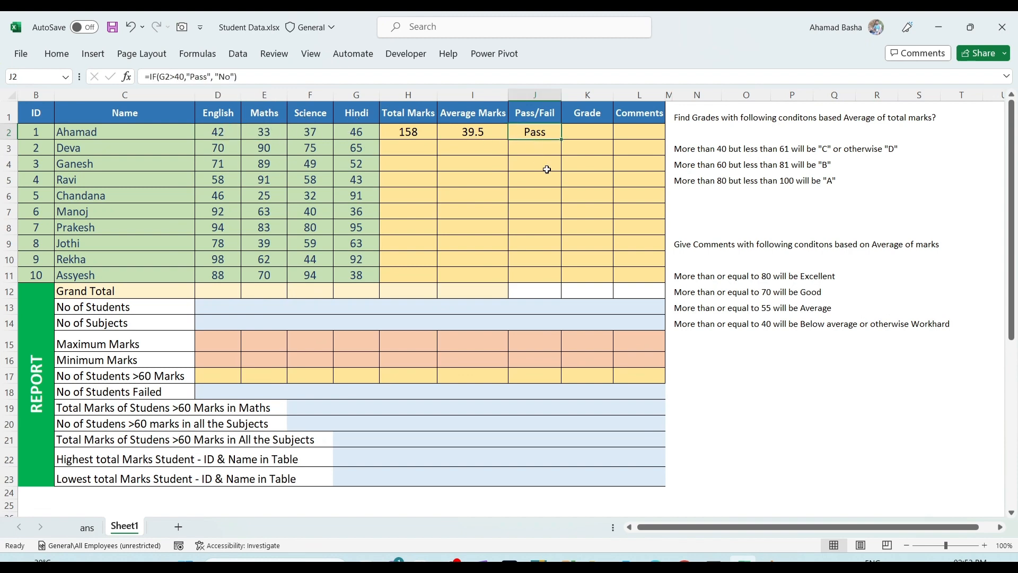
{"action": "type", "text": "="}
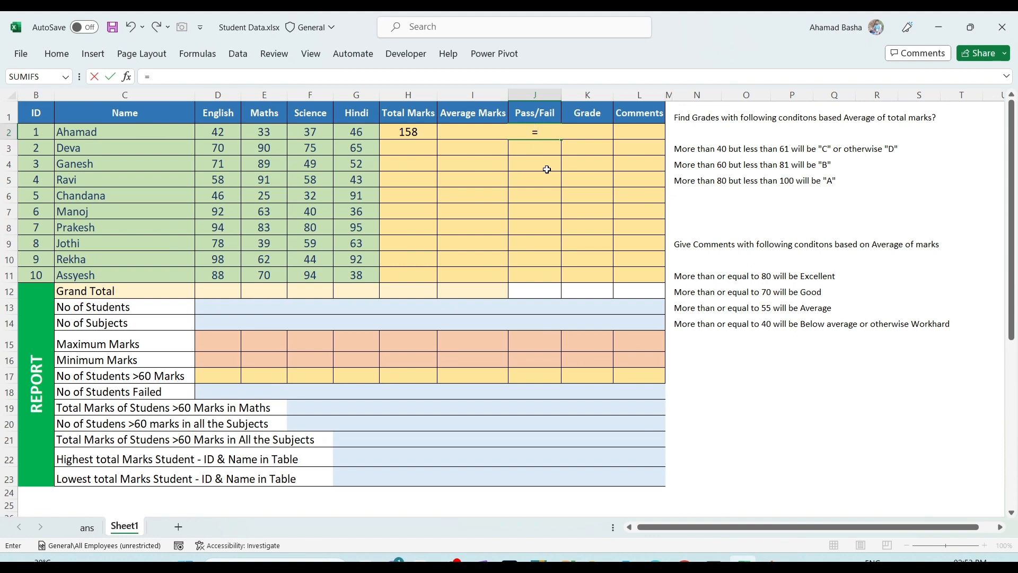
{"action": "type", "text": "IF("}
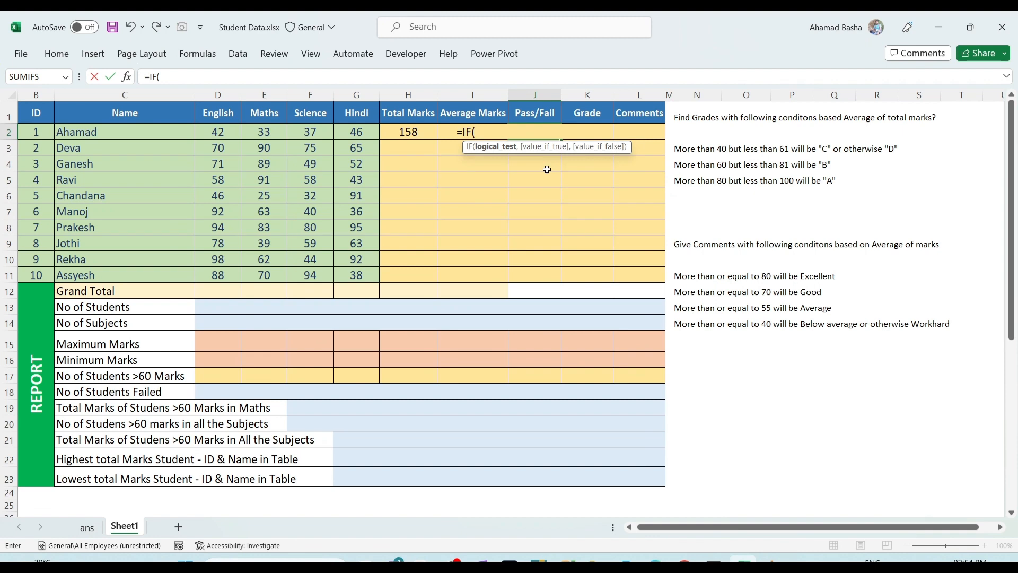
{"action": "type", "text": "An"}
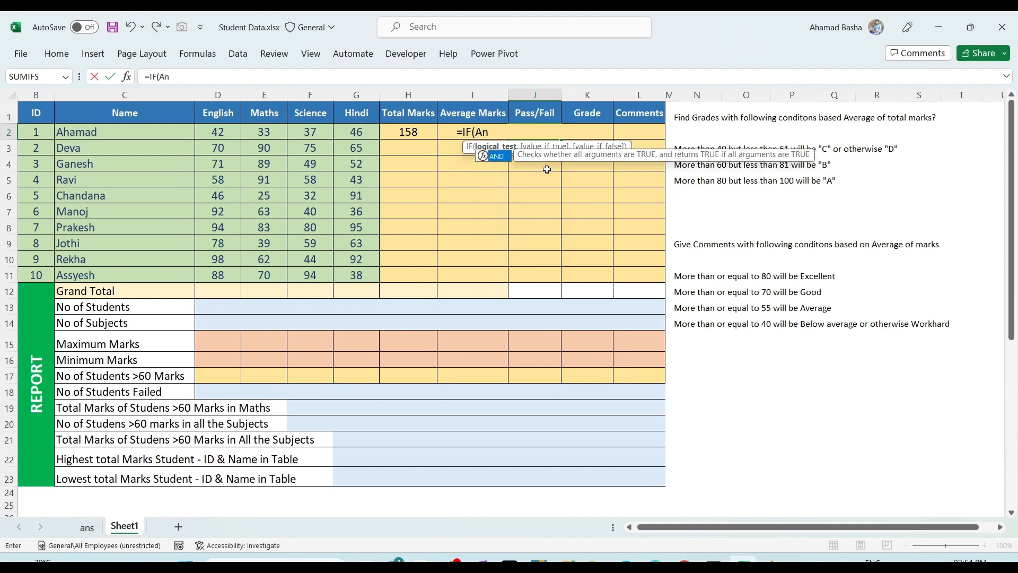
{"action": "key", "text": "Tab"}
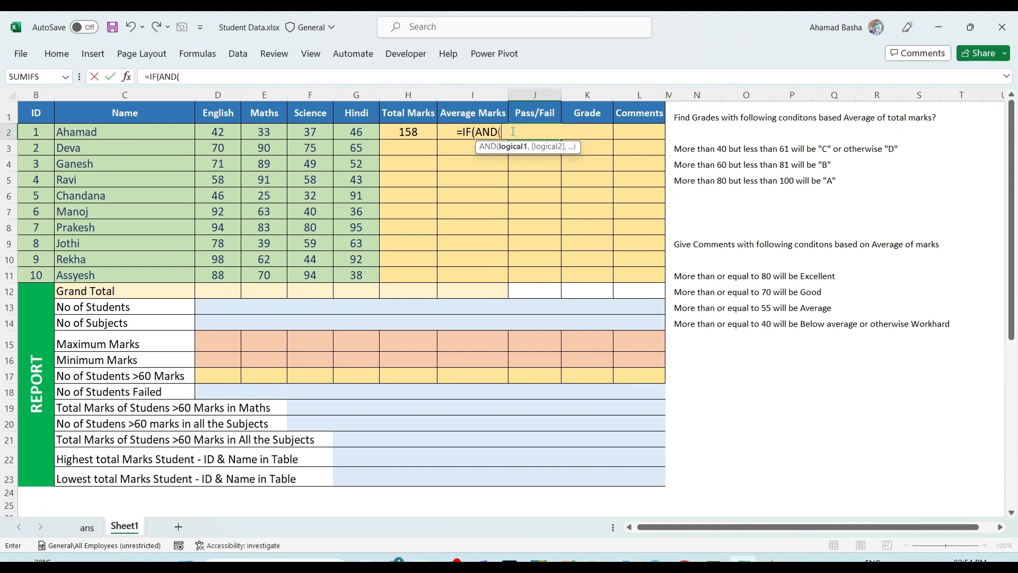
{"action": "left_click", "coordinate": [225, 131]}
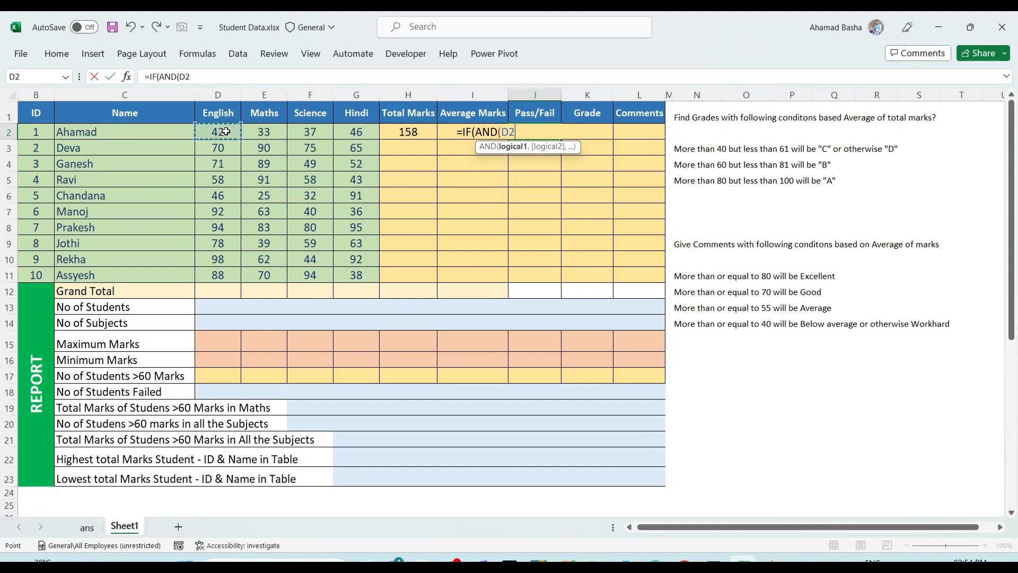
{"action": "type", "text": ">40,"}
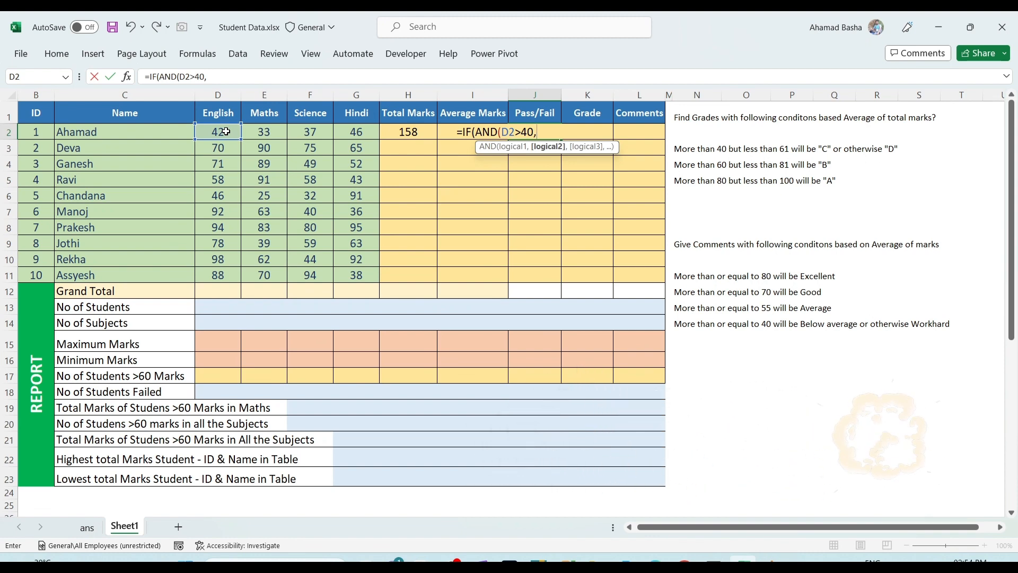
{"action": "left_click", "coordinate": [264, 132]}
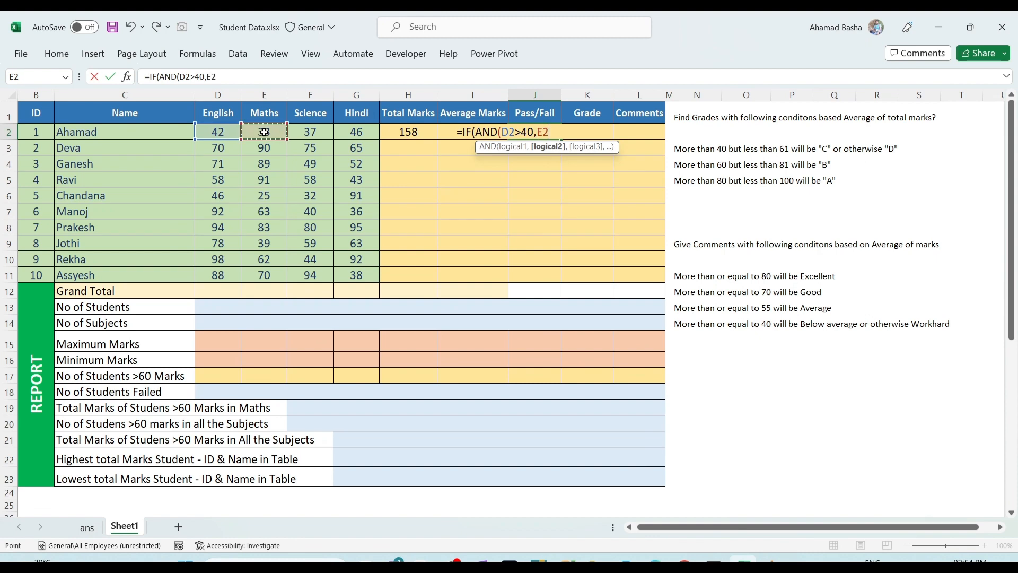
{"action": "type", "text": ">40,"}
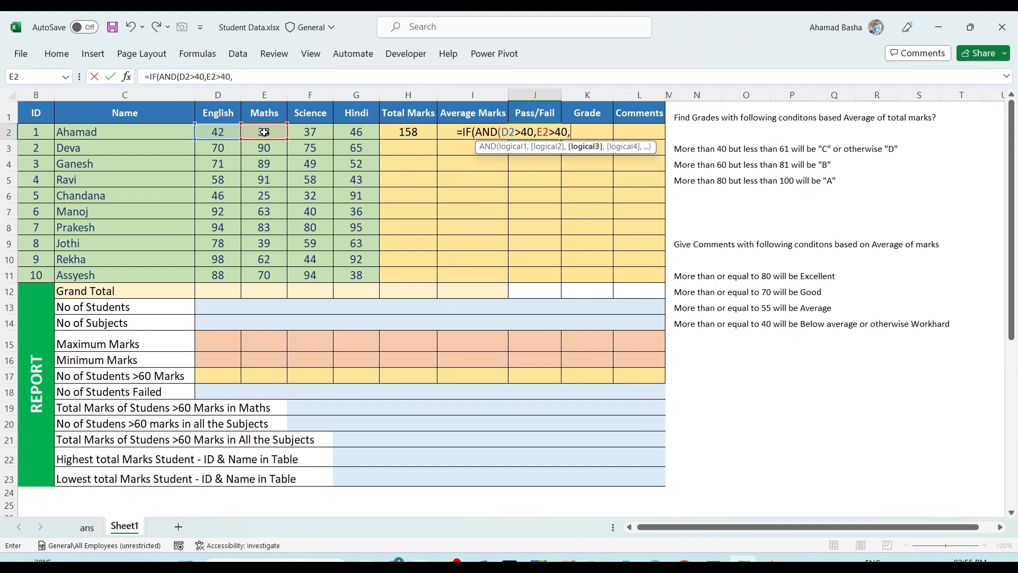
{"action": "left_click", "coordinate": [311, 132]}
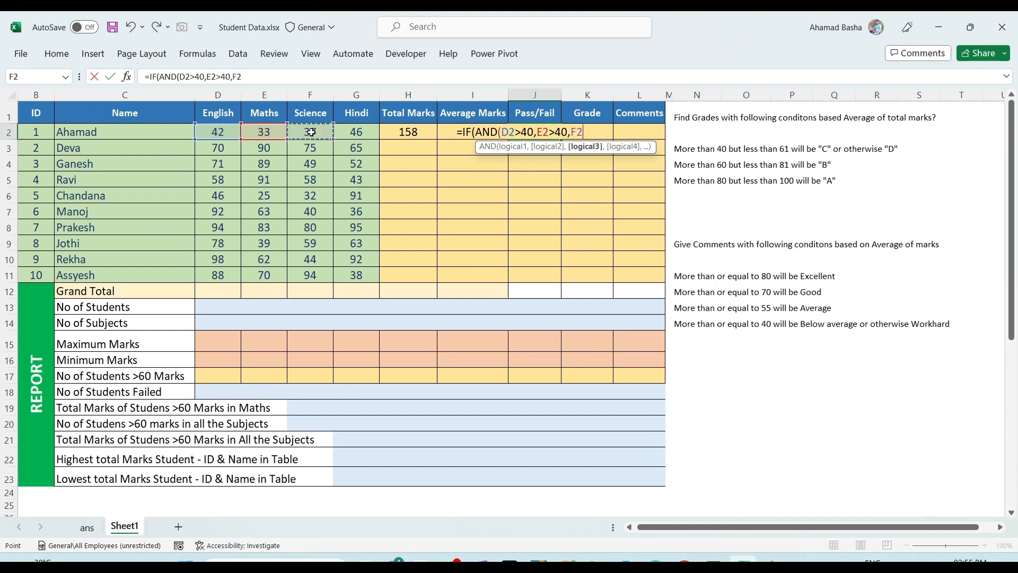
{"action": "type", "text": ">40,"}
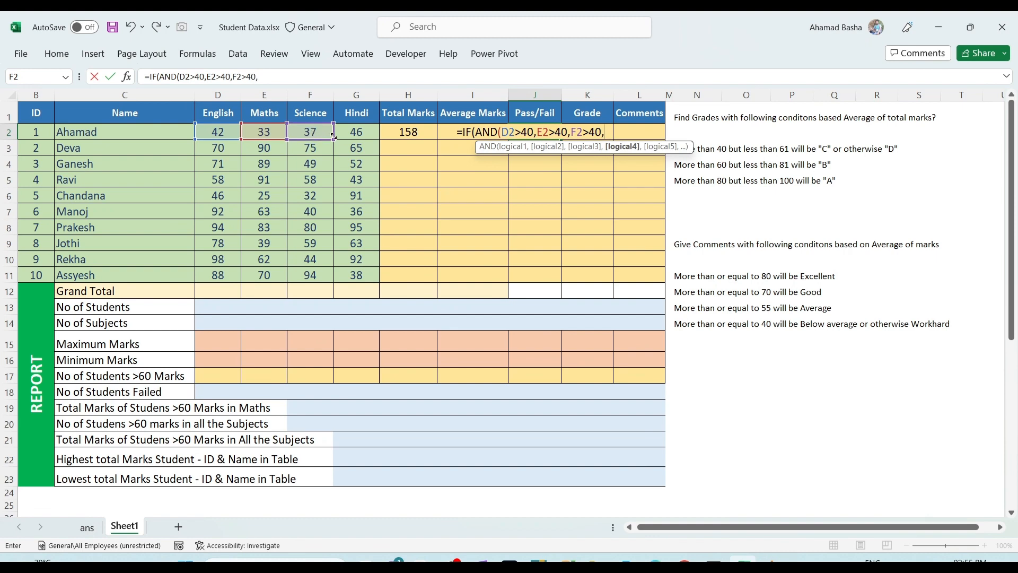
{"action": "left_click", "coordinate": [353, 131]}
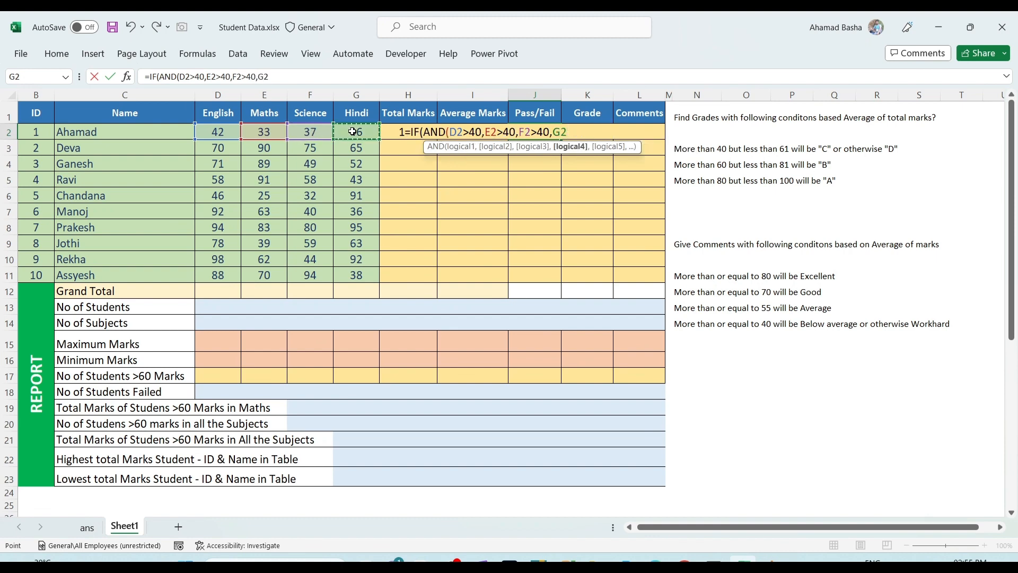
{"action": "type", "text": ">40),"}
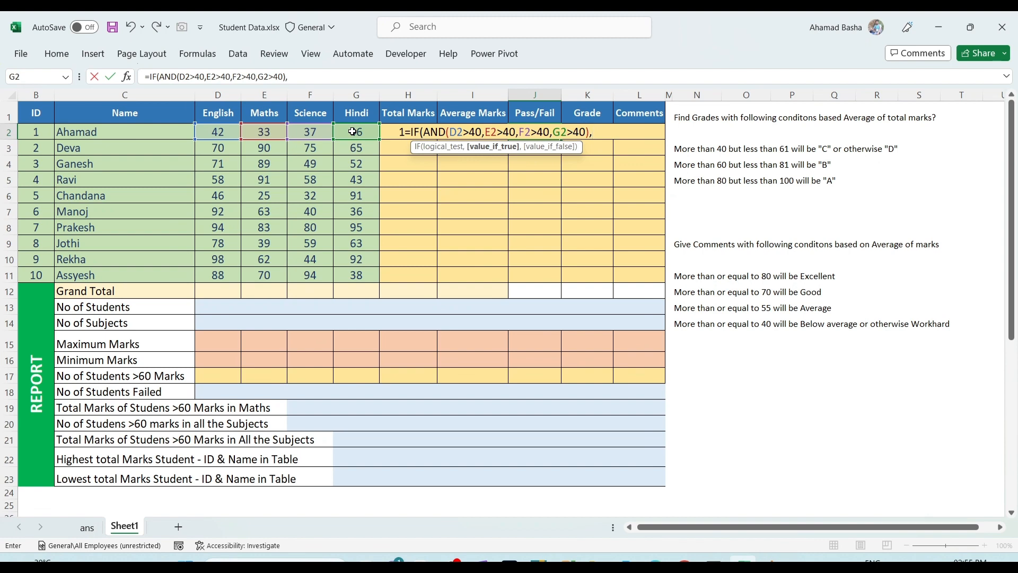
{"action": "type", "text": "\"Pass\","}
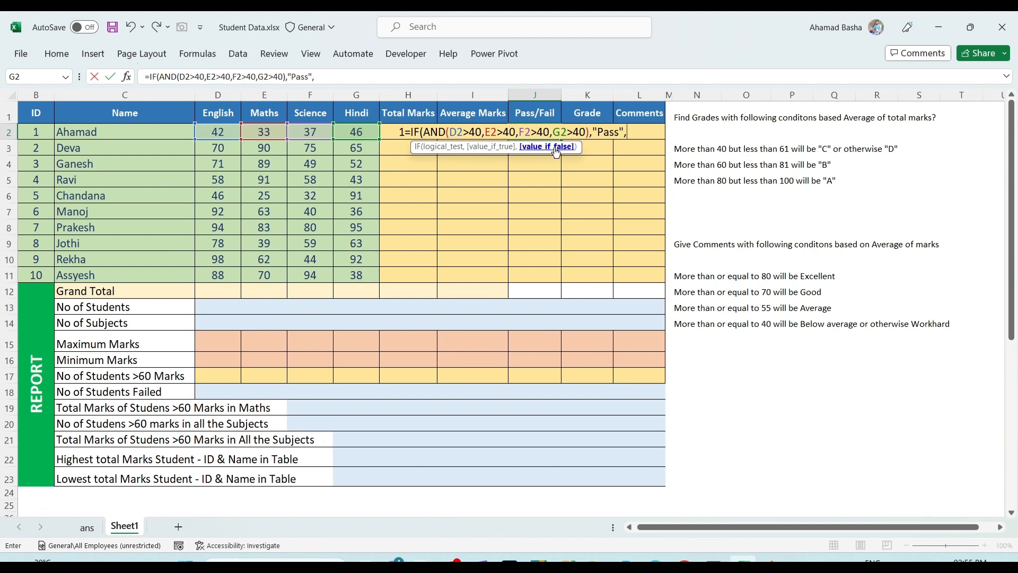
{"action": "type", "text": "\"Fail\")"}
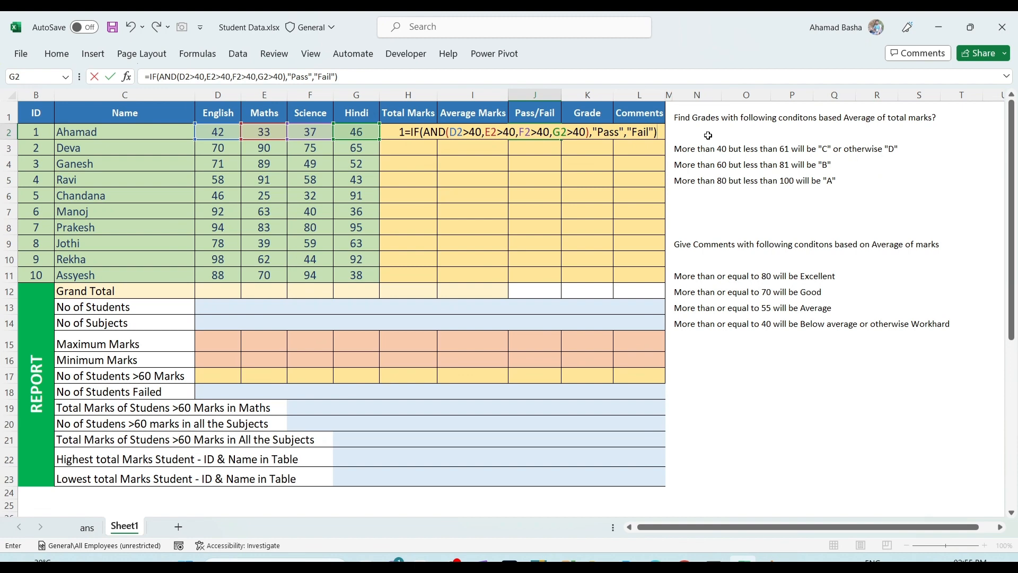
{"action": "key", "text": "Return"}
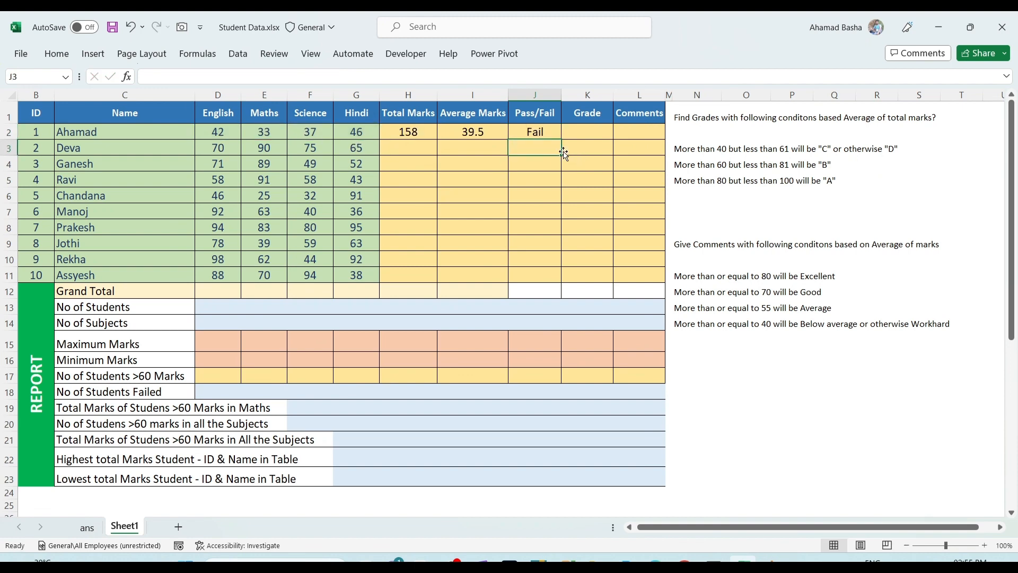
Step: Check the first student's Pass/Fail formula and Maths mark, and set the Science mark in F2 to 41
{"action": "left_click", "coordinate": [547, 134]}
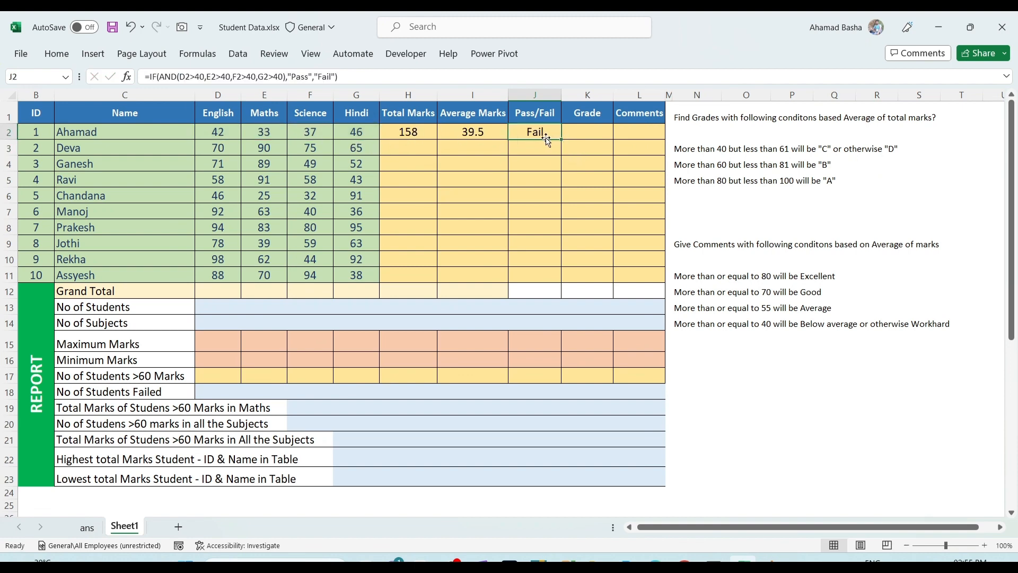
{"action": "left_click", "coordinate": [266, 132]}
{"action": "left_click", "coordinate": [316, 132]}
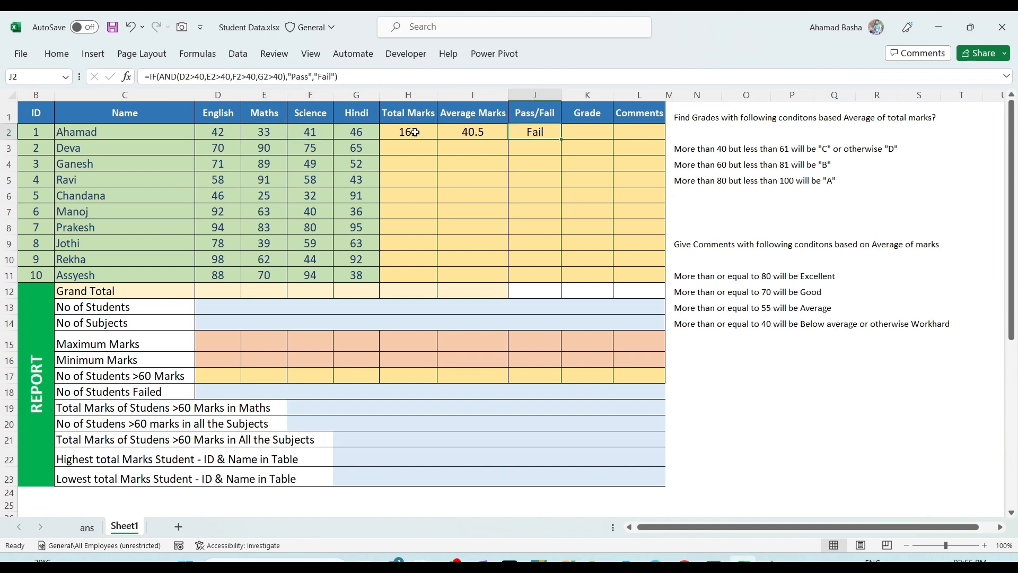
Step: Copy the Total Marks, Average Marks and Pass/Fail formulas from H2:J2 down to row 11 for all students
{"action": "left_click", "coordinate": [417, 132]}
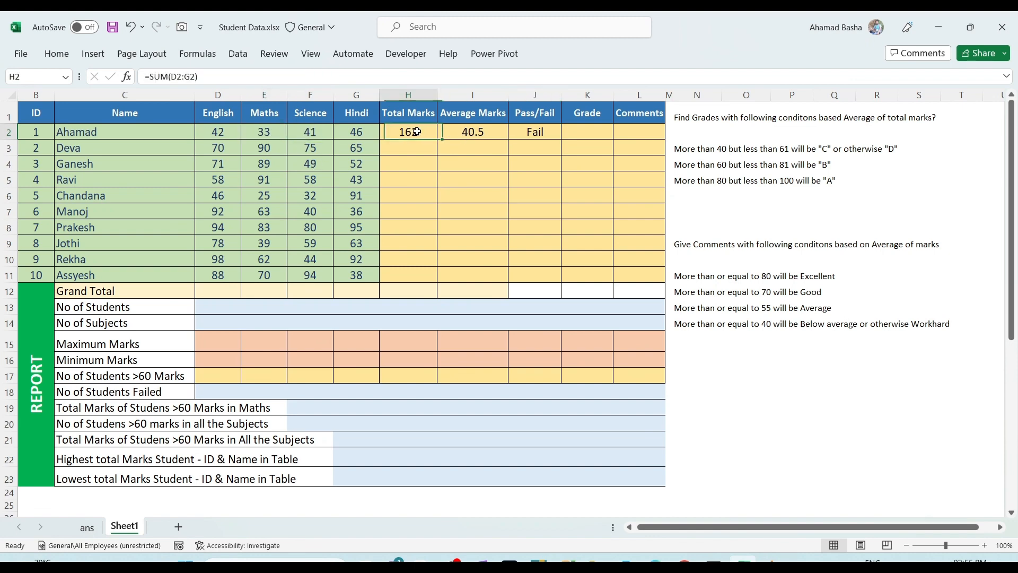
{"action": "left_click_drag", "start_coordinate": [416, 132], "coordinate": [557, 279]}
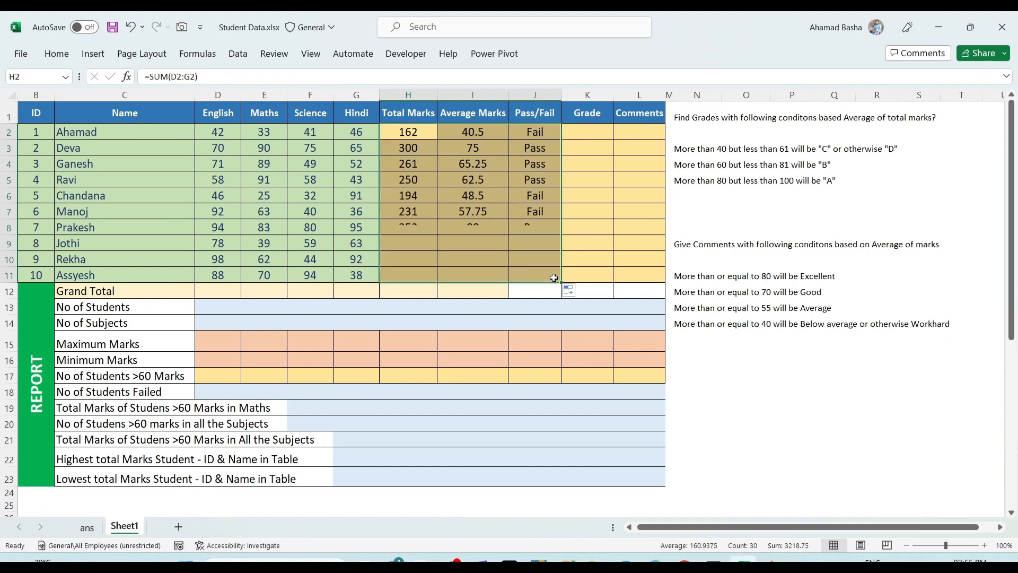
{"action": "left_click", "coordinate": [445, 175]}
Step: Check the copied total, average and Pass/Fail formulas in row 3 against the second student's four subject marks
{"action": "double_click", "coordinate": [418, 148]}
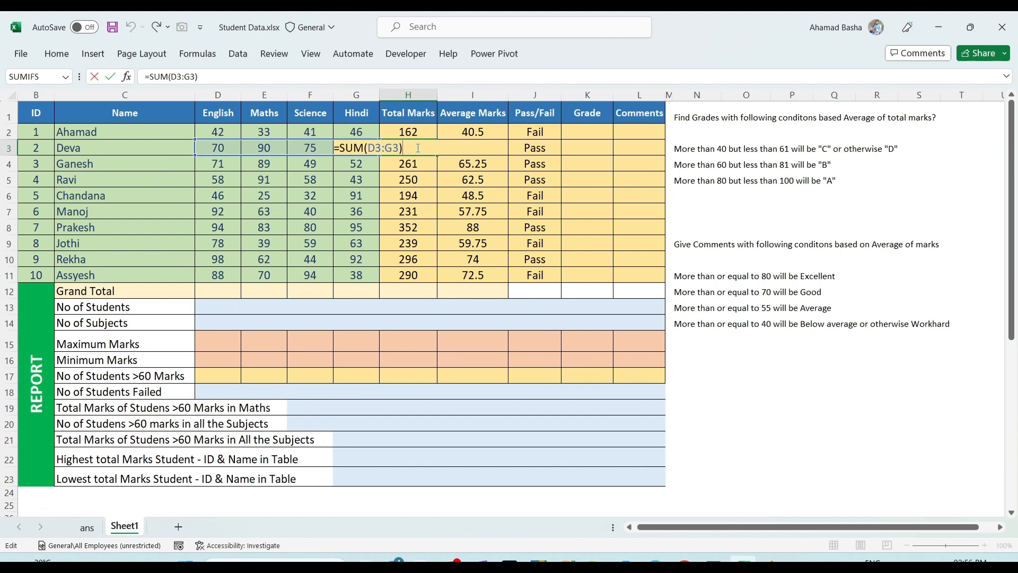
{"action": "key", "text": "Escape"}
{"action": "left_click", "coordinate": [472, 148]}
{"action": "left_click", "coordinate": [534, 148]}
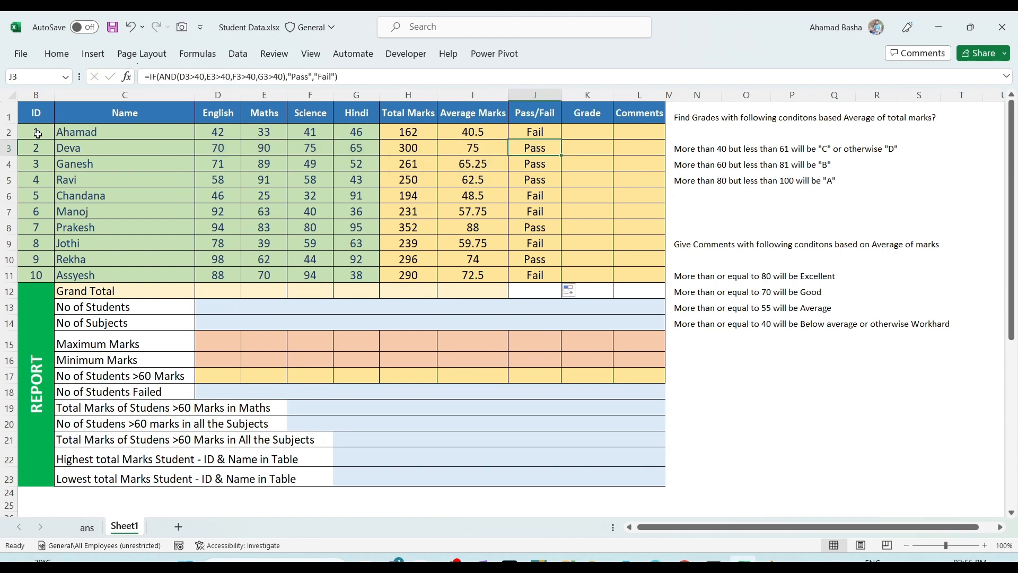
{"action": "left_click", "coordinate": [9, 148]}
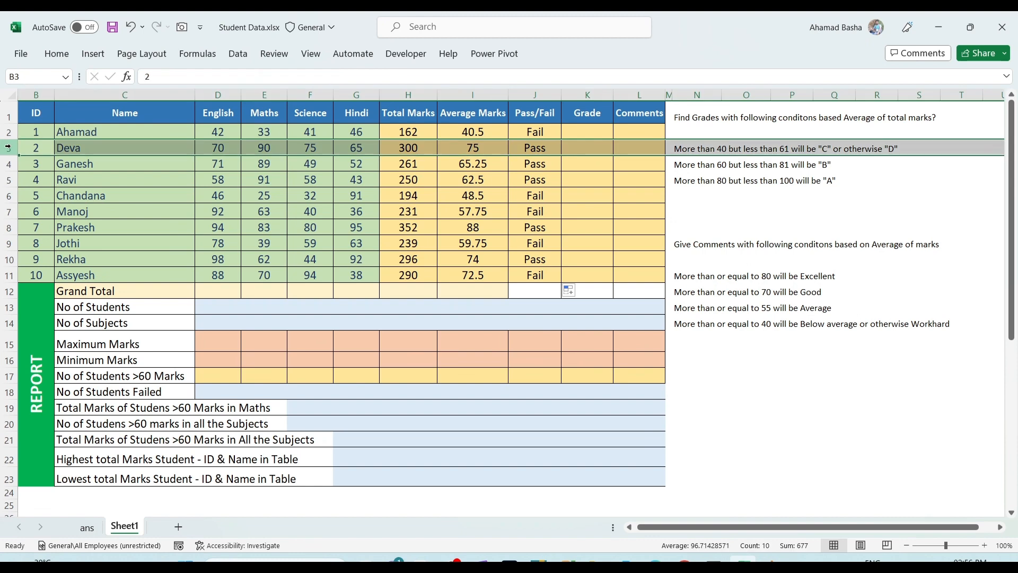
{"action": "left_click", "coordinate": [230, 150]}
{"action": "left_click", "coordinate": [271, 152]}
{"action": "left_click", "coordinate": [324, 148]}
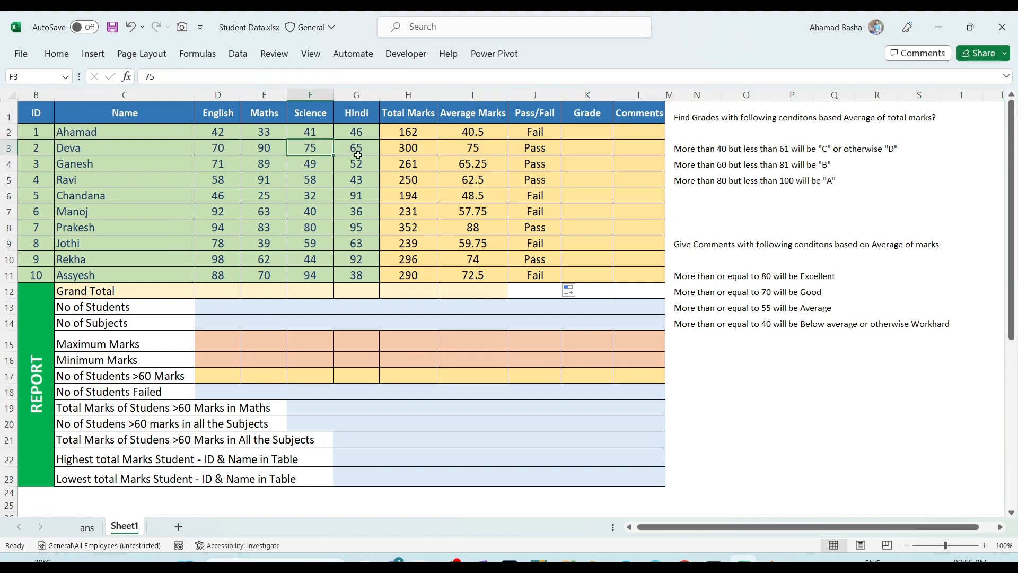
{"action": "left_click", "coordinate": [358, 154]}
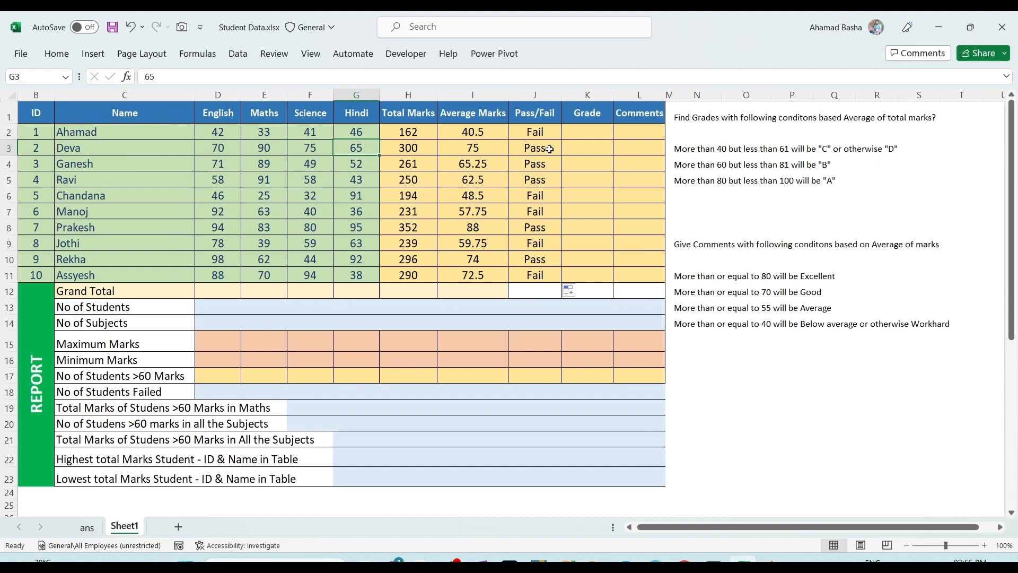
Step: Review the Pass/Fail results, the grading conditions beside the table and the Average Marks in I2:I11
{"action": "left_click_drag", "start_coordinate": [547, 149], "coordinate": [545, 174]}
{"action": "left_click", "coordinate": [541, 131]}
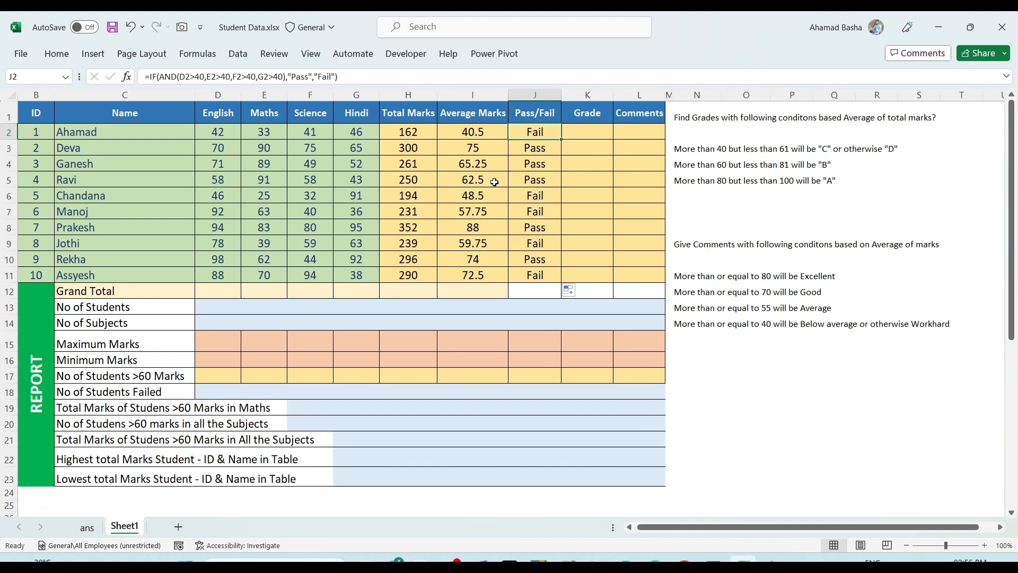
{"action": "left_click", "coordinate": [694, 117]}
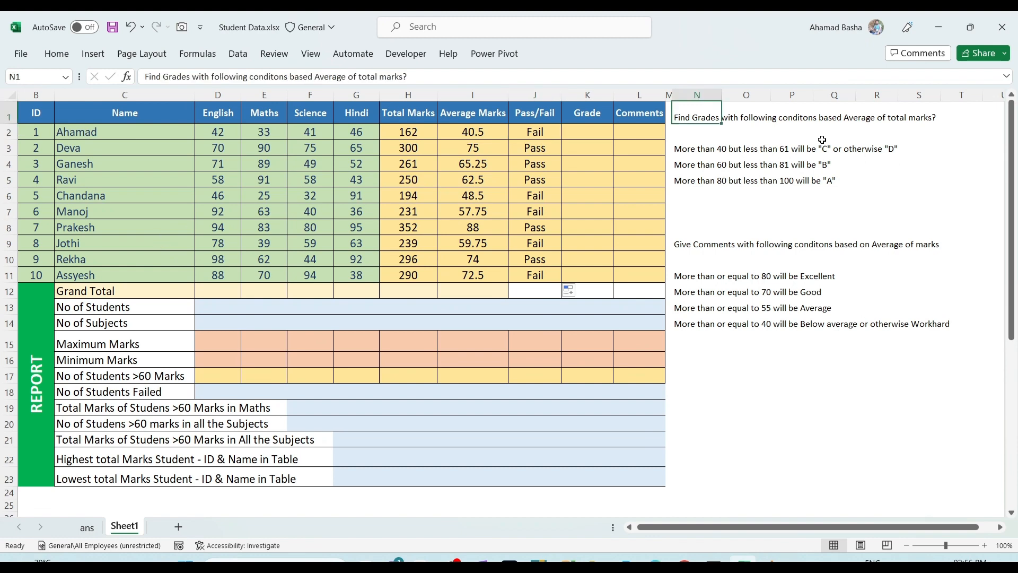
{"action": "left_click", "coordinate": [848, 118]}
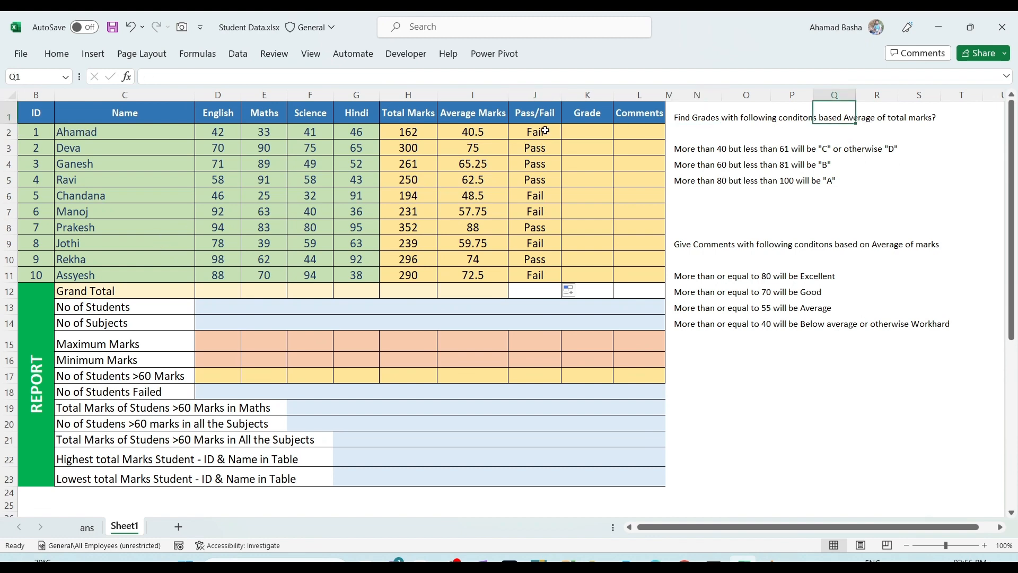
{"action": "left_click_drag", "start_coordinate": [462, 133], "coordinate": [472, 274]}
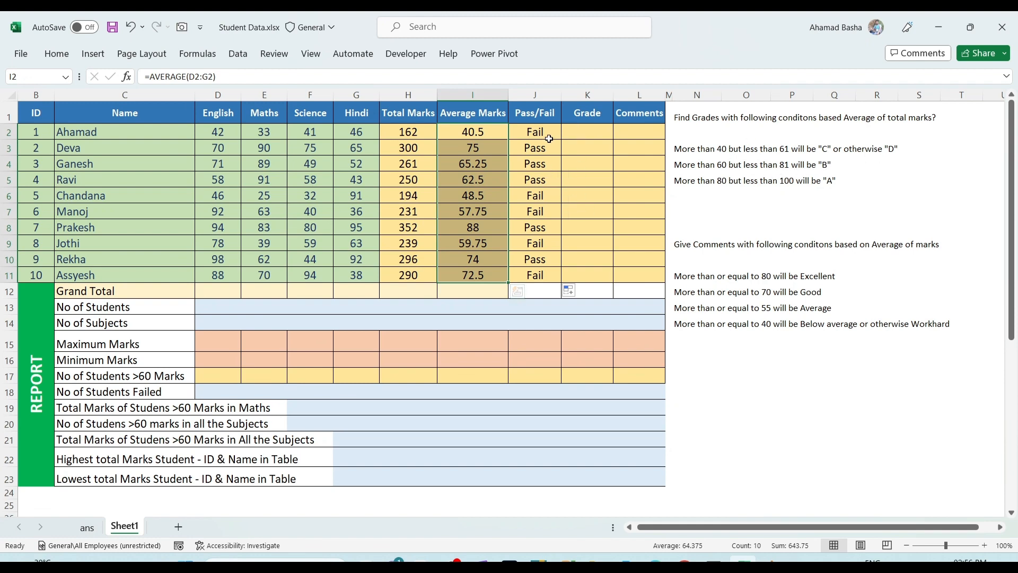
{"action": "left_click", "coordinate": [584, 132]}
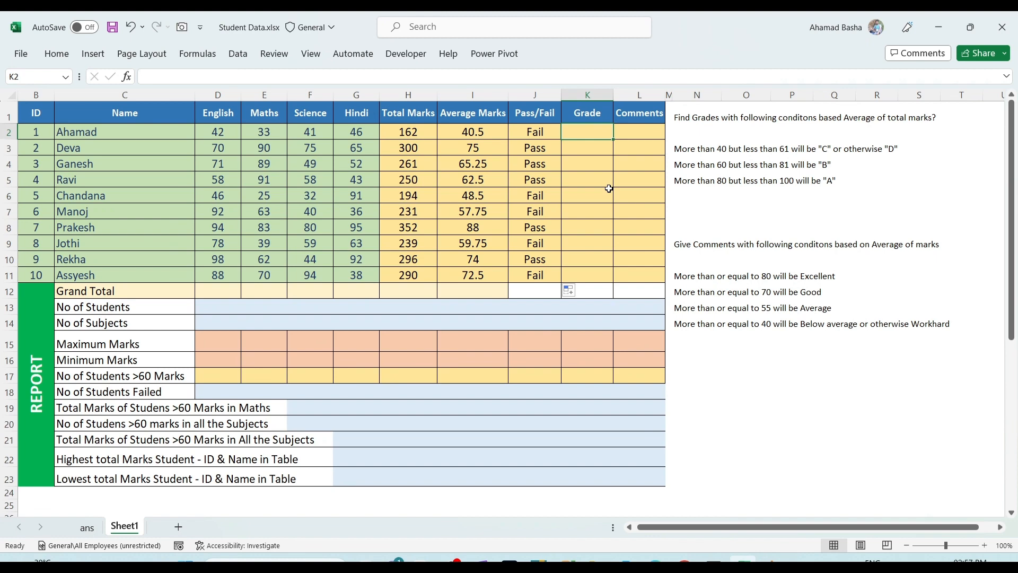
{"action": "left_click", "coordinate": [522, 130]}
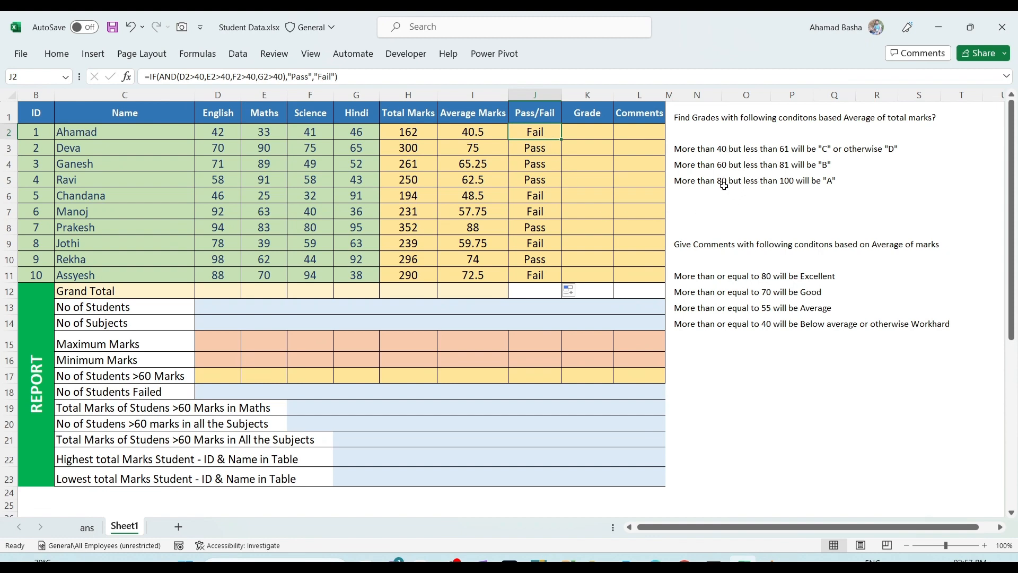
Step: Start the first student's Grade formula in K2 with =IF(I2>80,"A",IF( to grade averages above 80 as A
{"action": "left_click", "coordinate": [594, 132]}
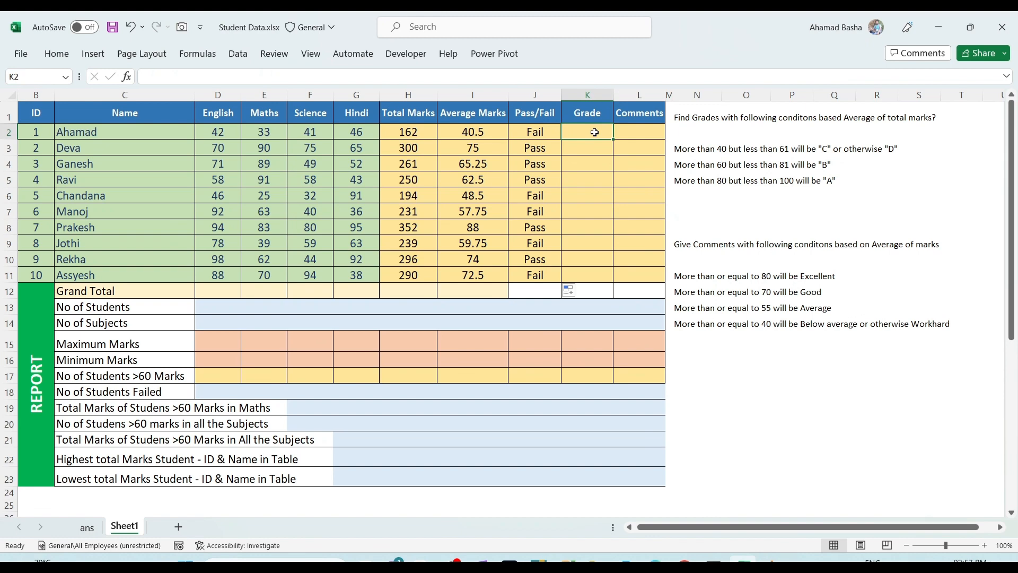
{"action": "type", "text": "=IF("}
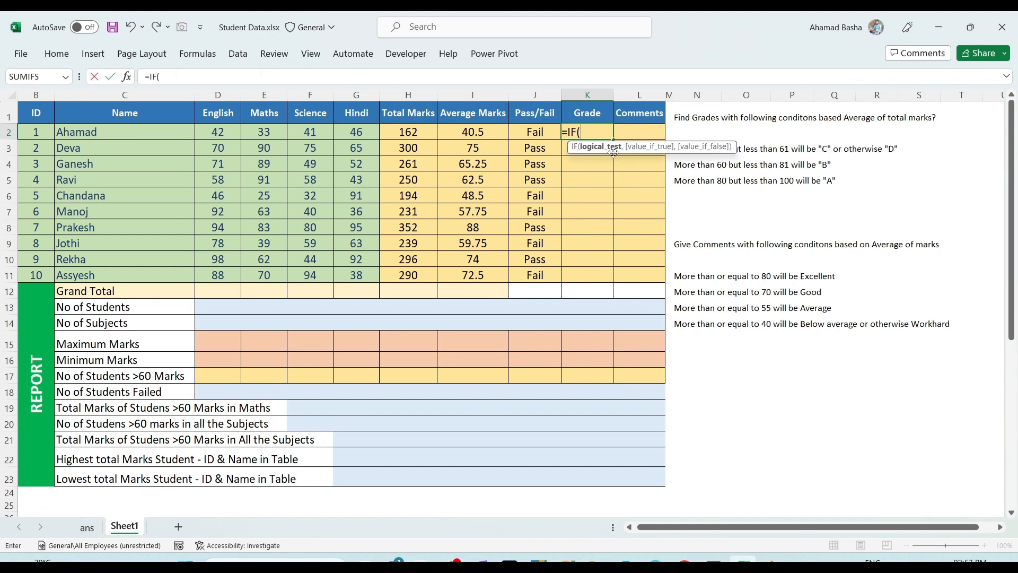
{"action": "left_click", "coordinate": [489, 133]}
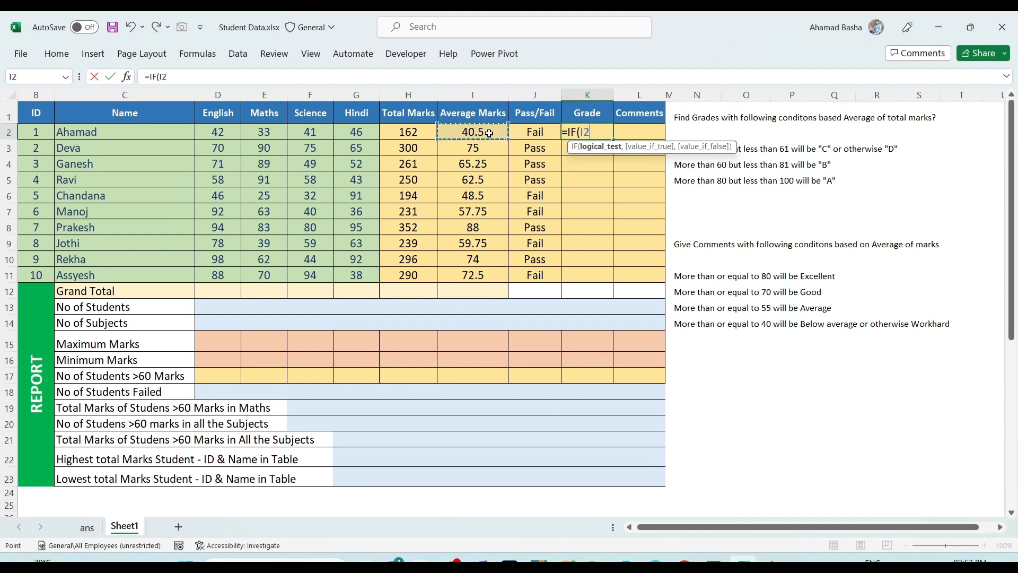
{"action": "type", "text": ">80"}
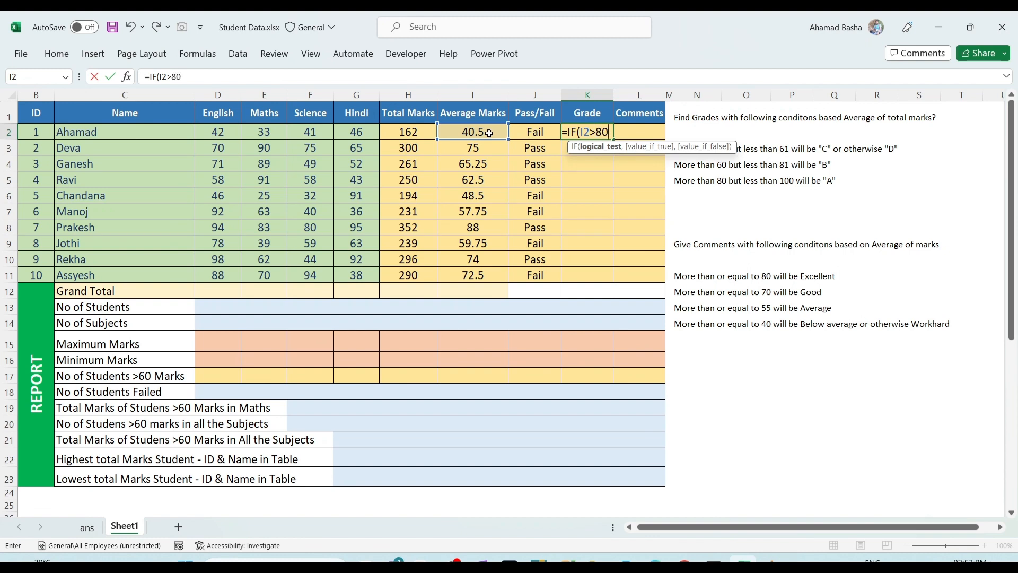
{"action": "type", "text": ","}
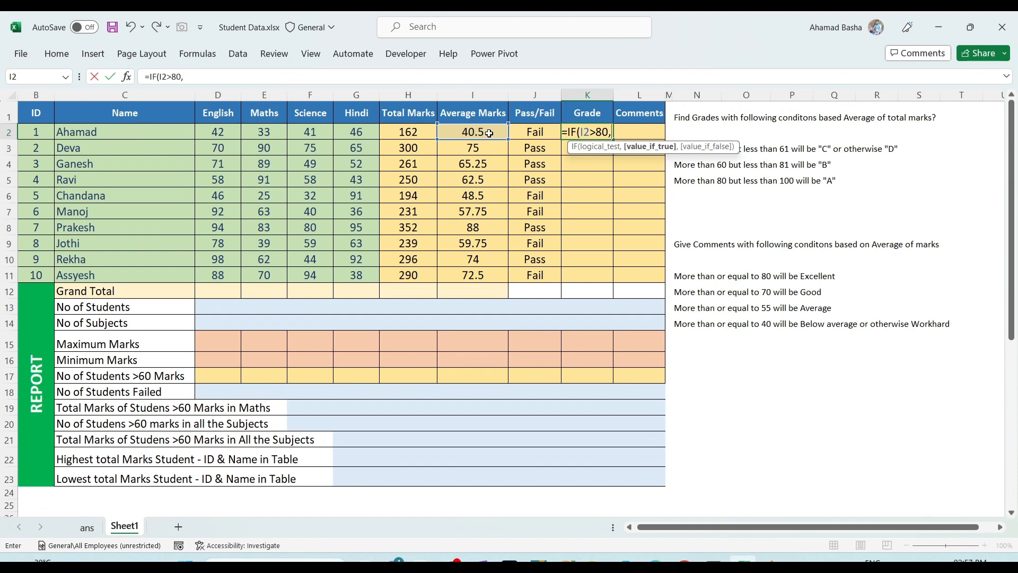
{"action": "type", "text": "\""}
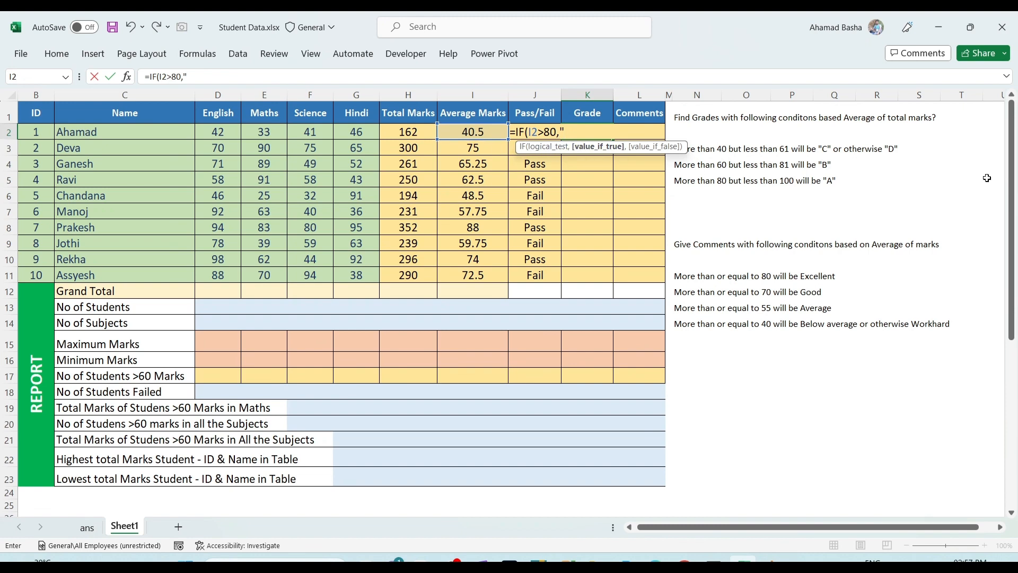
{"action": "type", "text": "A\",if"}
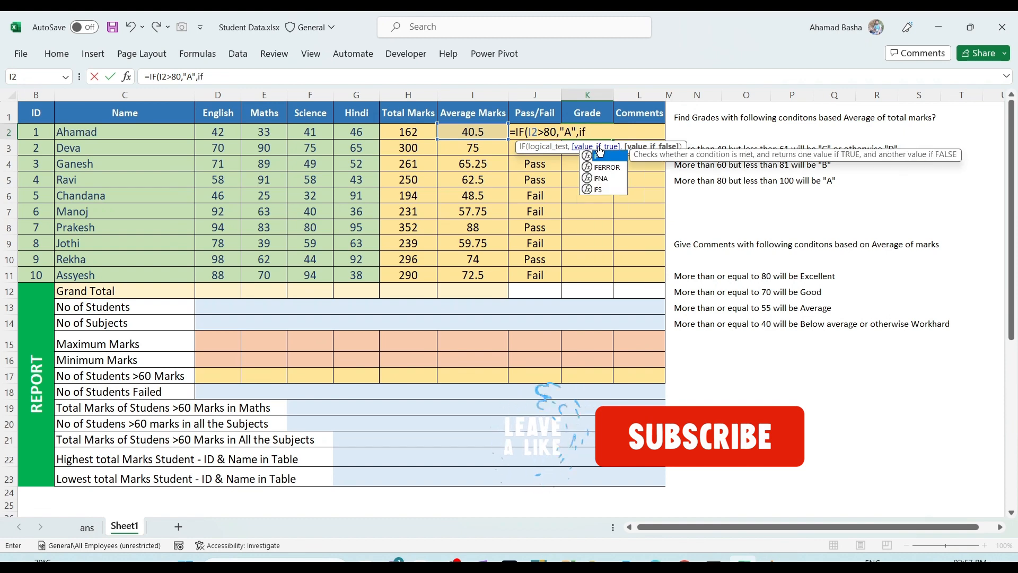
{"action": "key", "text": "Tab"}
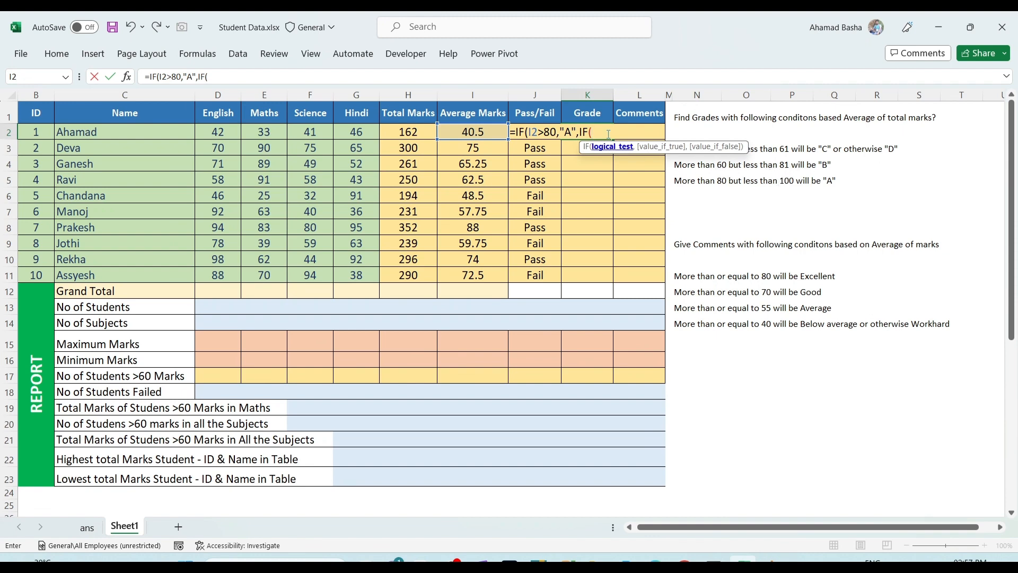
Step: Continue K2's Grade formula with I2>60,"B",IF( to grade averages above 60 as B
{"action": "left_click", "coordinate": [477, 130]}
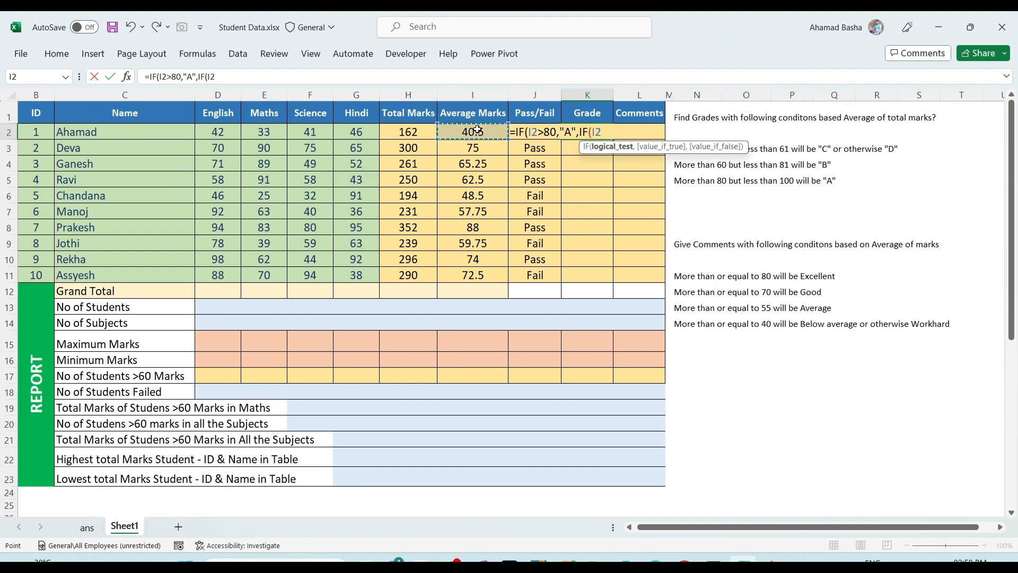
{"action": "type", "text": ">60,\""}
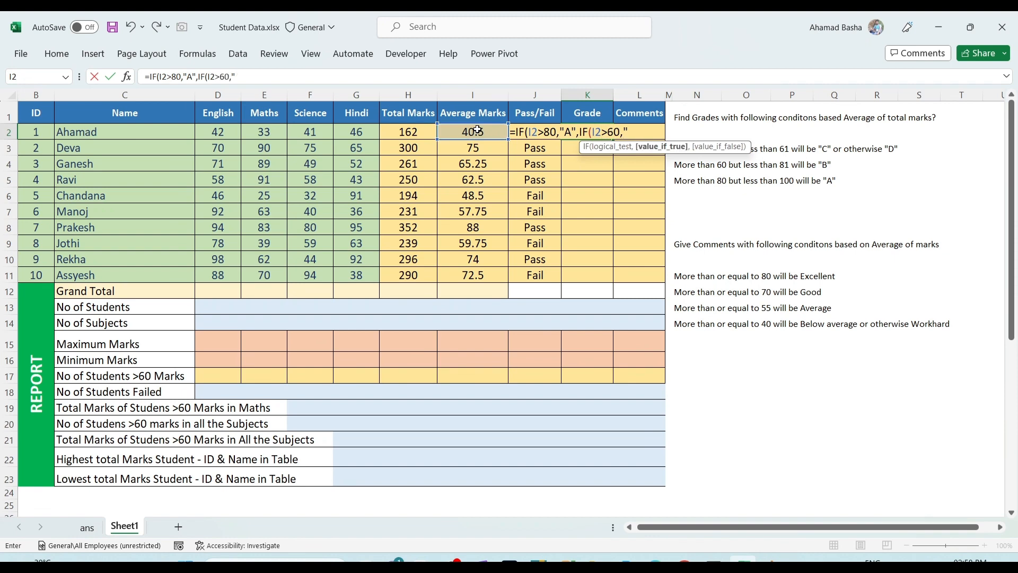
{"action": "type", "text": "B\""}
{"action": "type", "text": ",IF("}
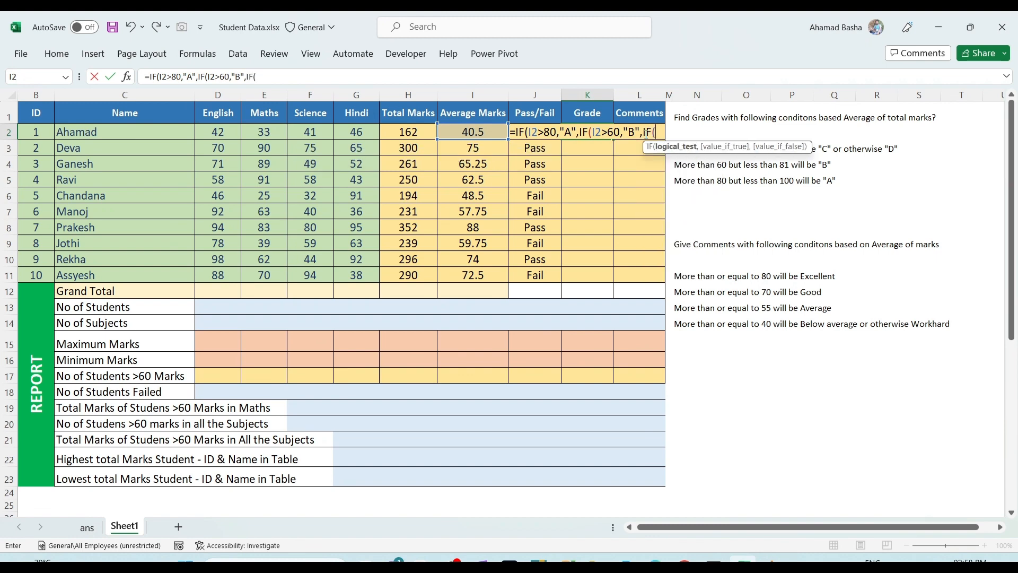
Step: Complete K2's Grade formula with I2>40,"C","D" and close all three nested IFs
{"action": "left_click", "coordinate": [477, 132]}
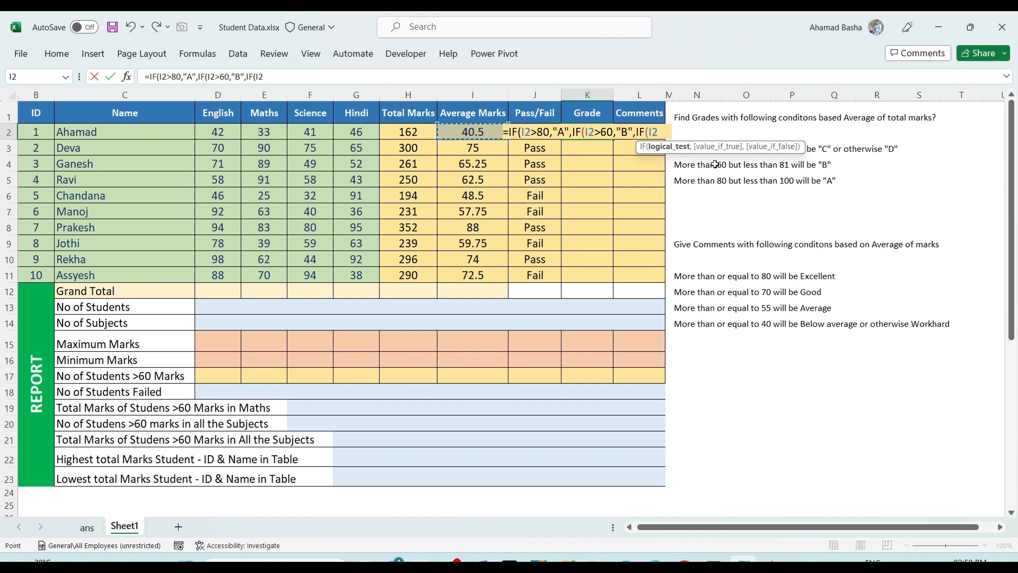
{"action": "type", "text": ">40"}
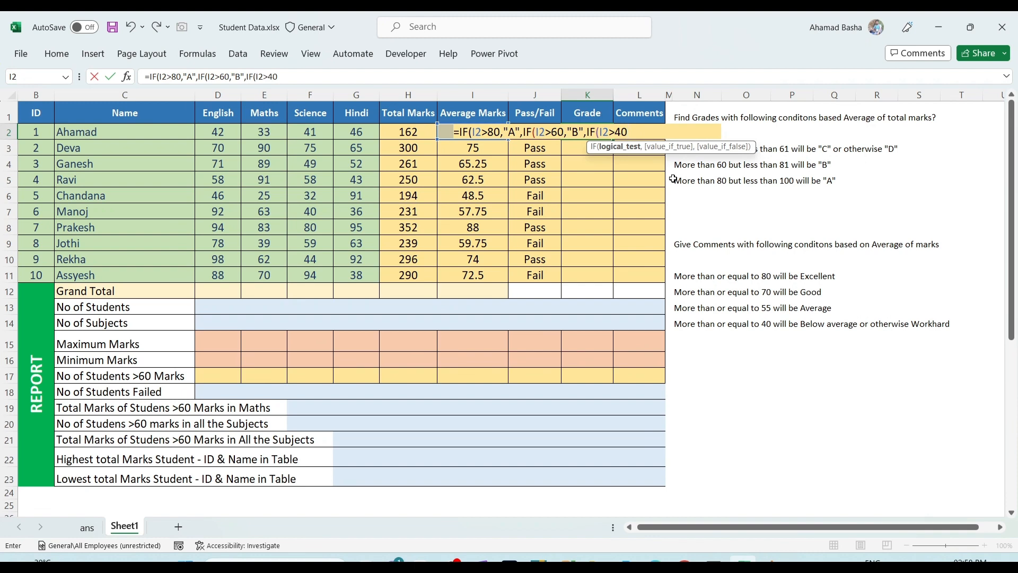
{"action": "type", "text": ","}
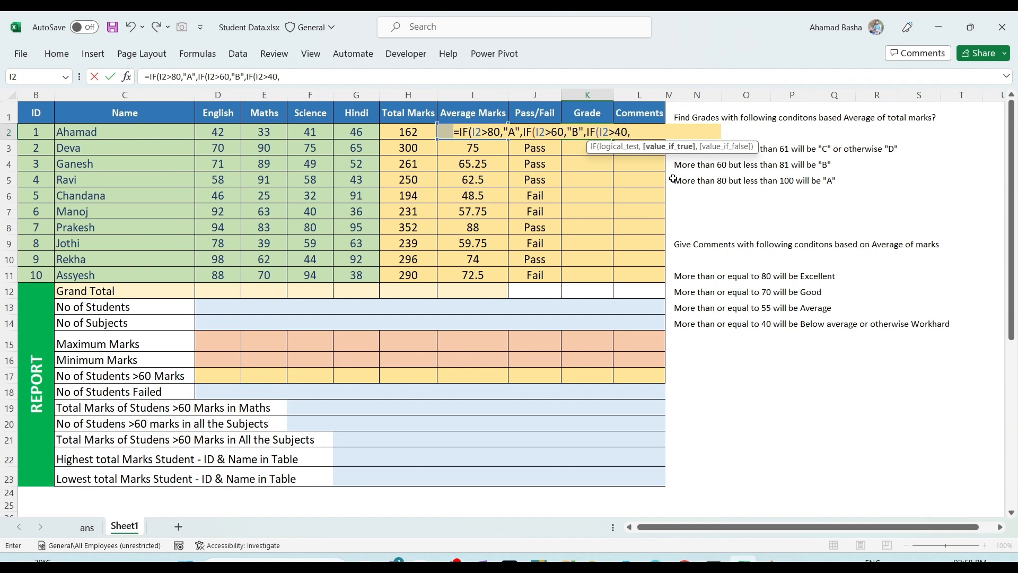
{"action": "type", "text": "\""}
{"action": "type", "text": "C\","}
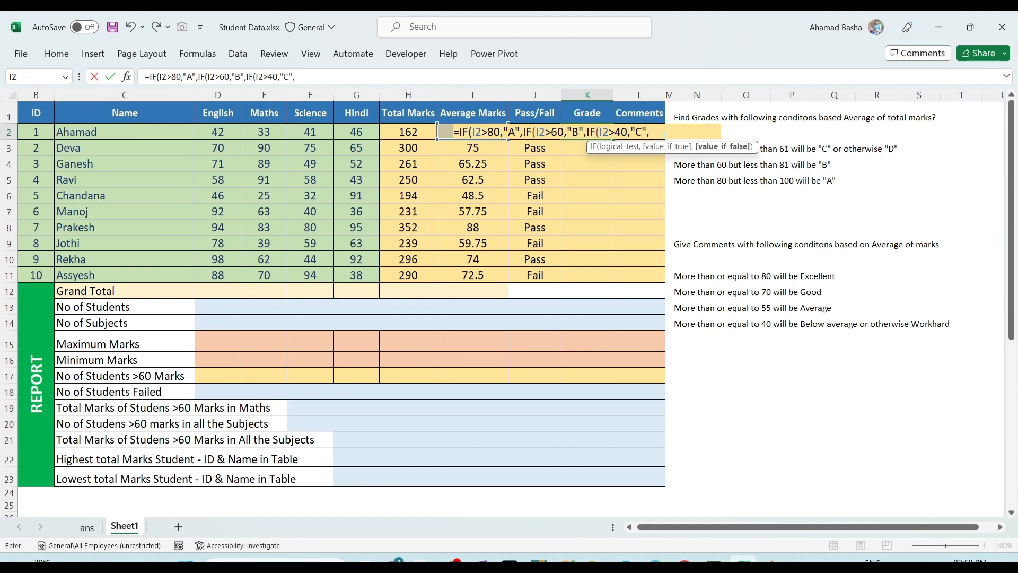
{"action": "type", "text": "\"D\""}
{"action": "type", "text": ")"}
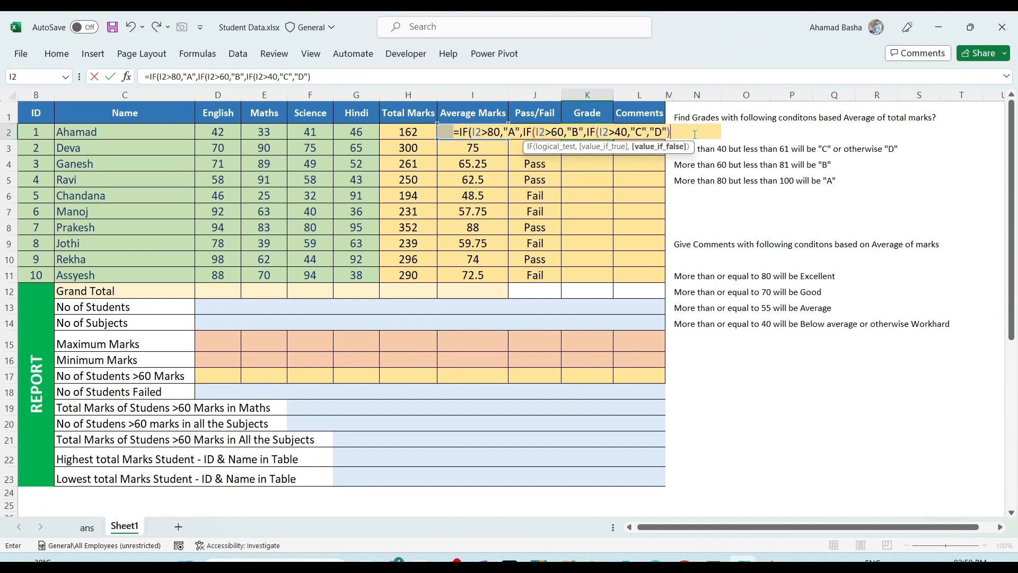
{"action": "type", "text": ")"}
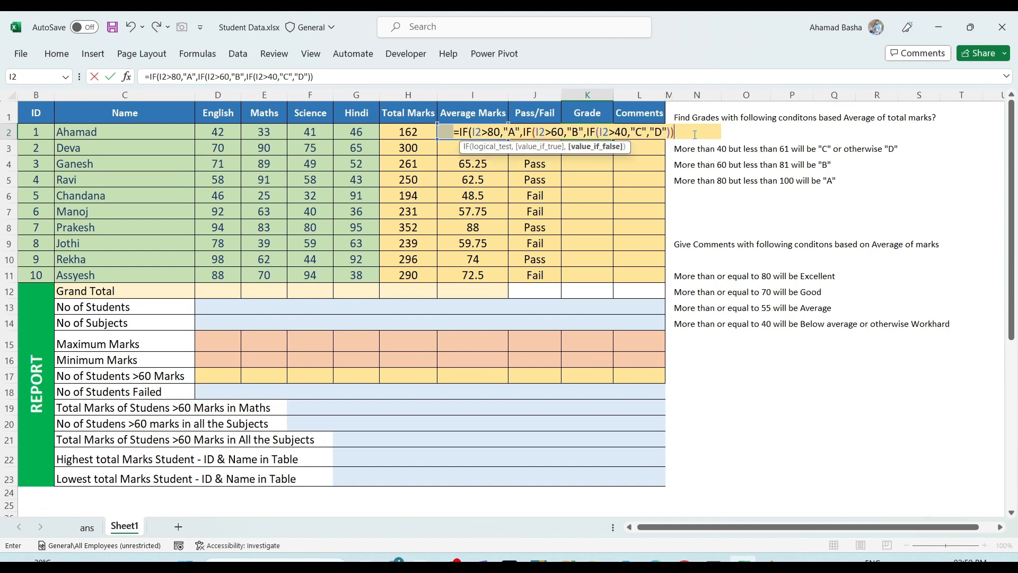
{"action": "type", "text": ")"}
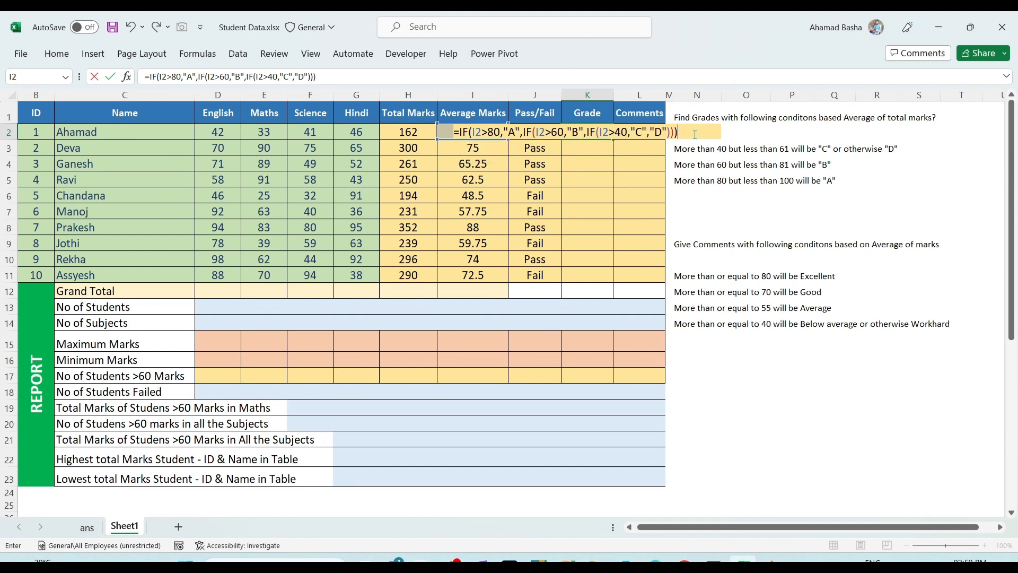
{"action": "key", "text": "Return"}
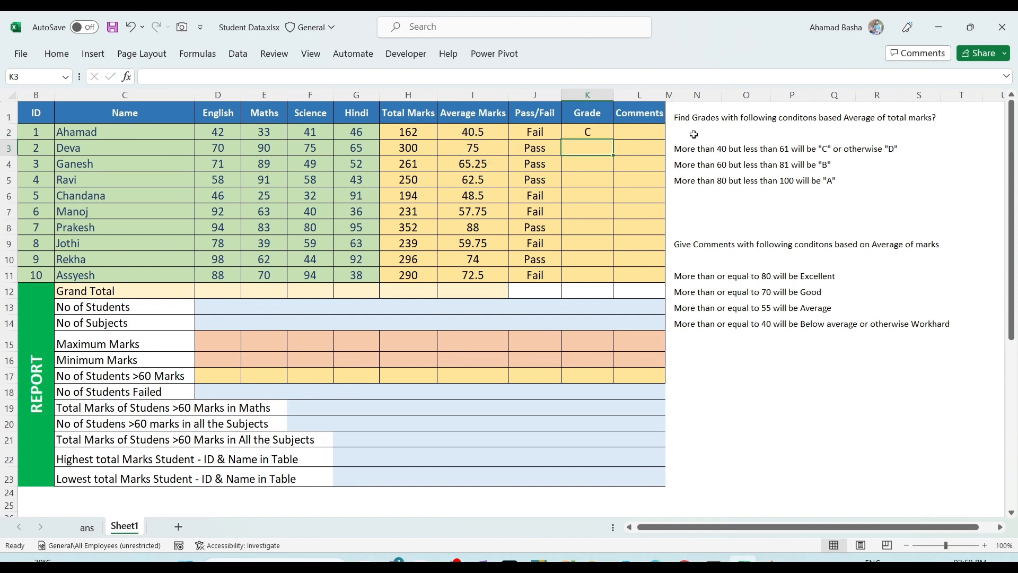
Step: Copy the Grade formula from K2 down to K11 and check K8's grade against the average in I8
{"action": "left_click", "coordinate": [586, 127]}
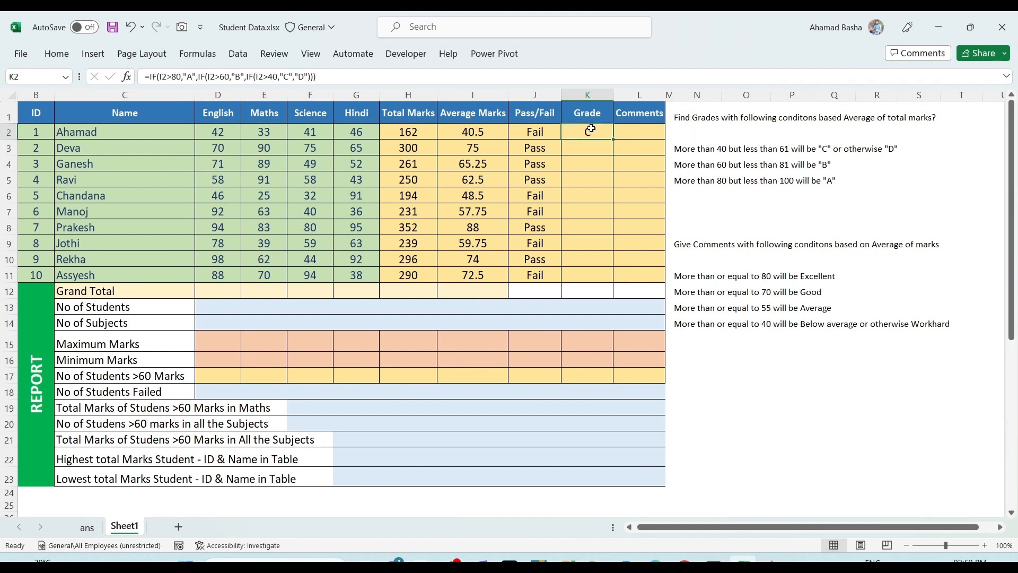
{"action": "left_click_drag", "start_coordinate": [622, 137], "coordinate": [609, 279]}
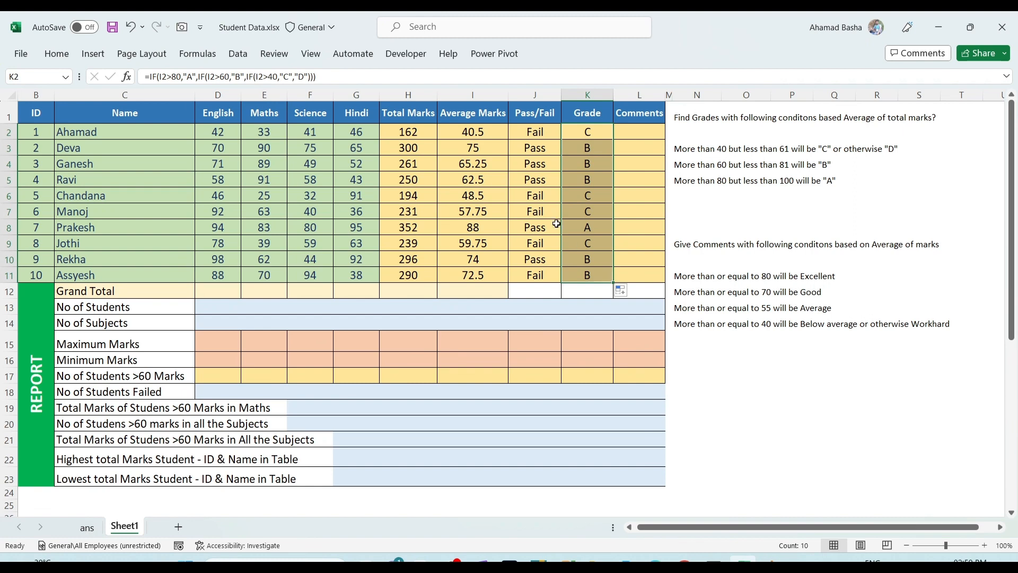
{"action": "left_click", "coordinate": [585, 225]}
{"action": "left_click", "coordinate": [451, 230]}
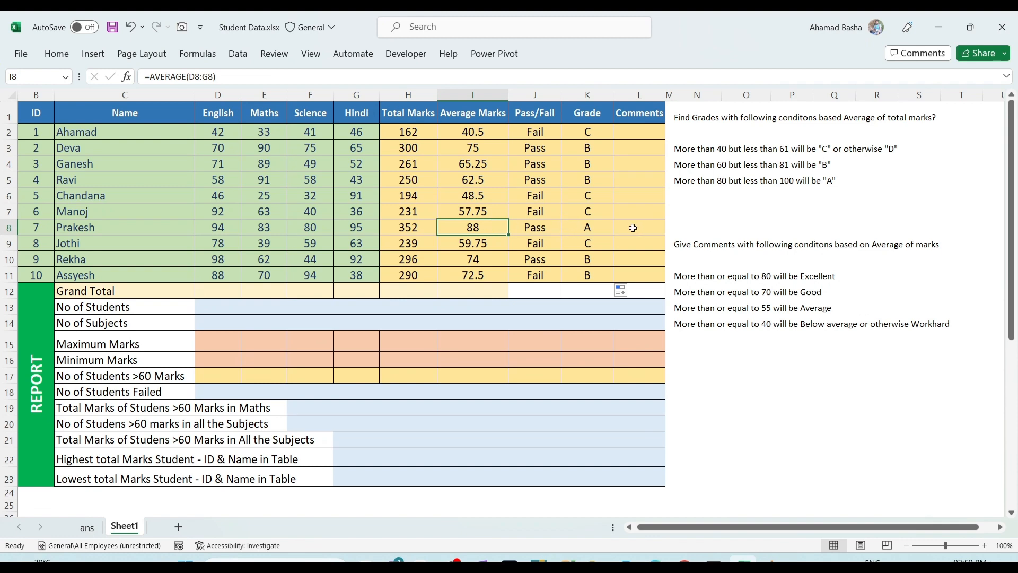
{"action": "left_click", "coordinate": [606, 233]}
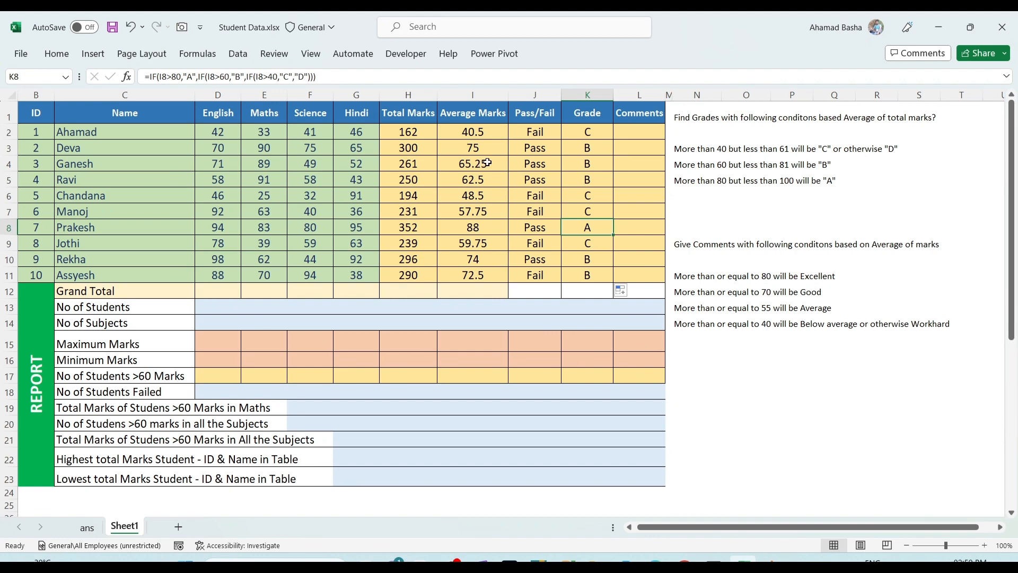
Step: Select the averages in I3:I5 and I10:I11 together to check them against the B grade condition
{"action": "left_click_drag", "start_coordinate": [481, 148], "coordinate": [484, 183]}
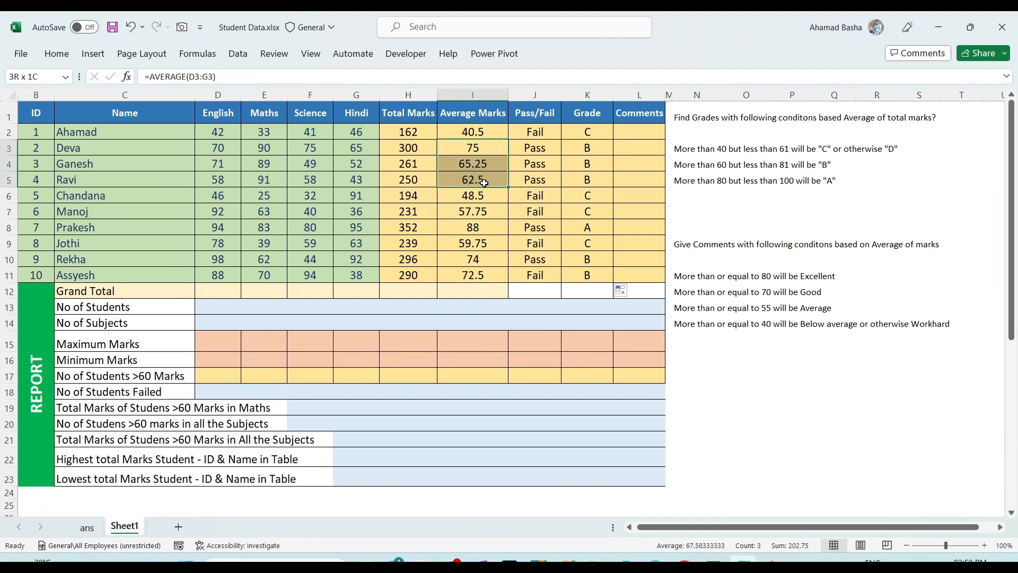
{"action": "left_click", "coordinate": [487, 258], "text": "ctrl"}
{"action": "left_click", "coordinate": [489, 274], "text": "shift"}
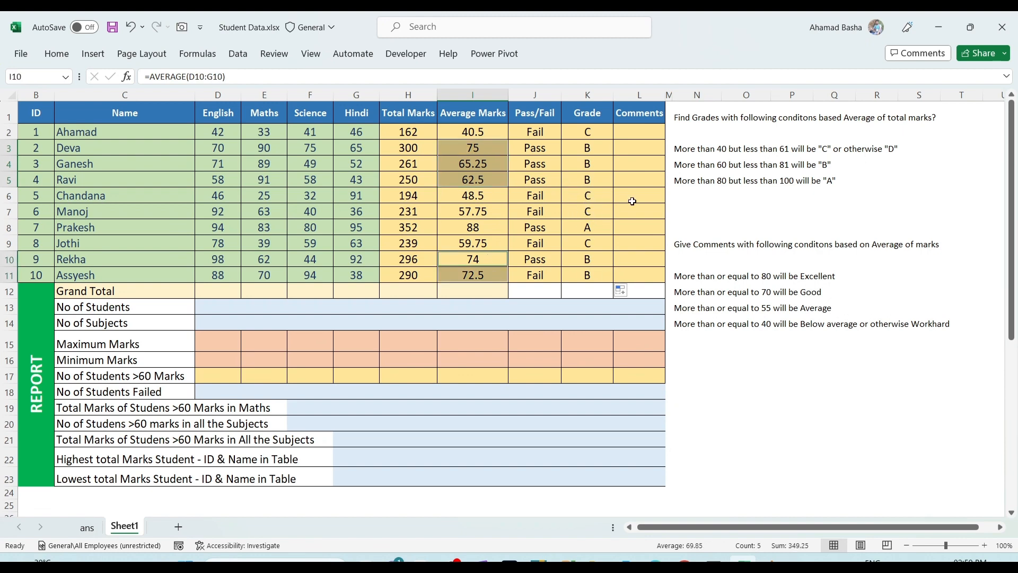
Step: Set the first student's Science mark in F2 to 32 and check the copied Grade formulas in K9 and K3
{"action": "left_click", "coordinate": [311, 132]}
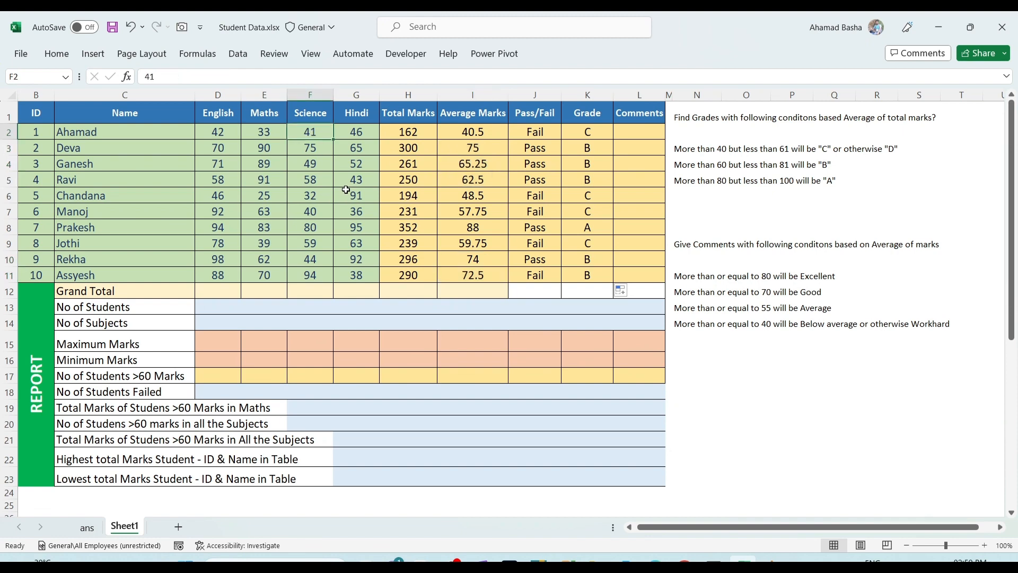
{"action": "type", "text": "32"}
{"action": "key", "text": "Return"}
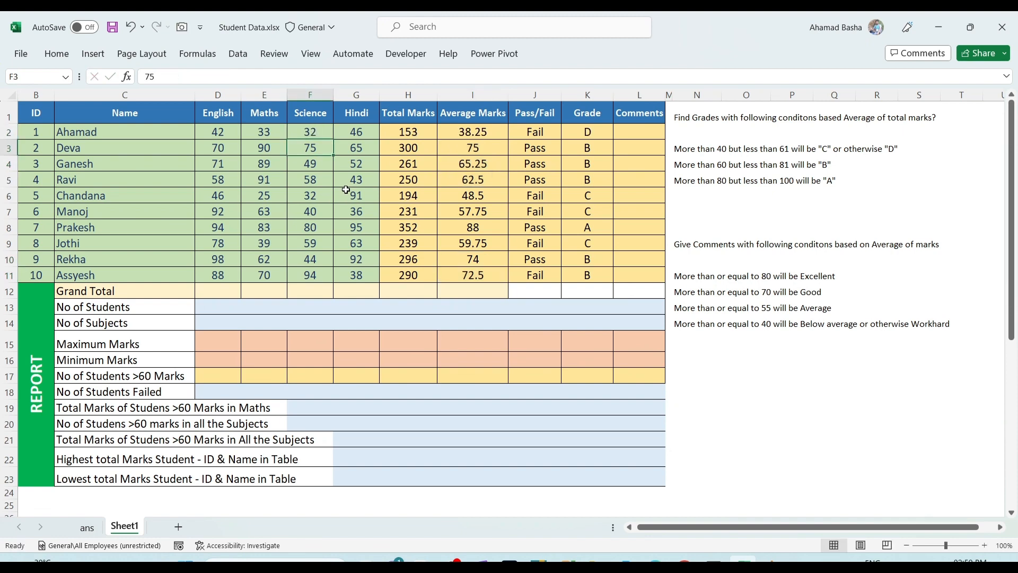
{"action": "left_click", "coordinate": [592, 215]}
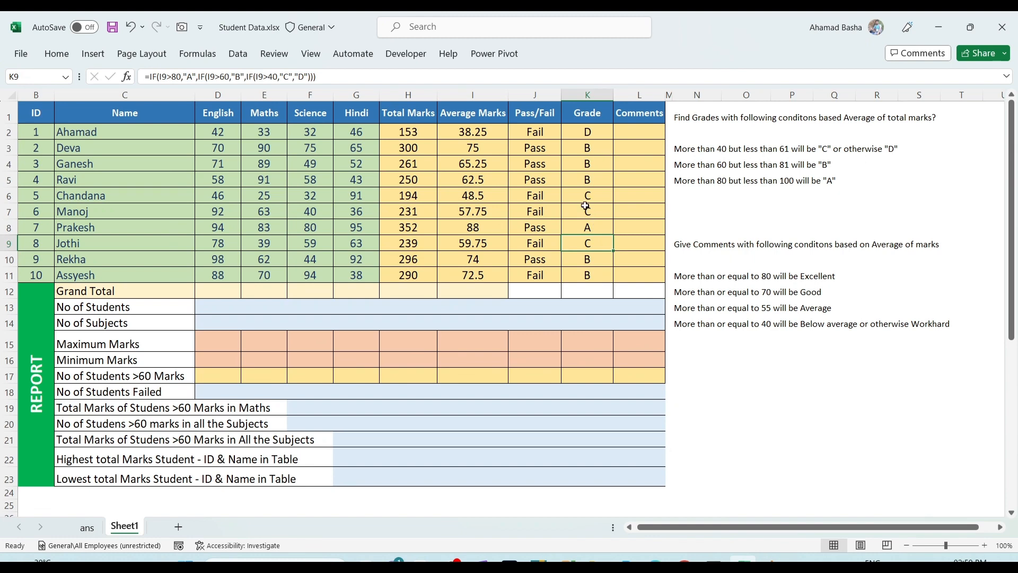
{"action": "left_click", "coordinate": [586, 148]}
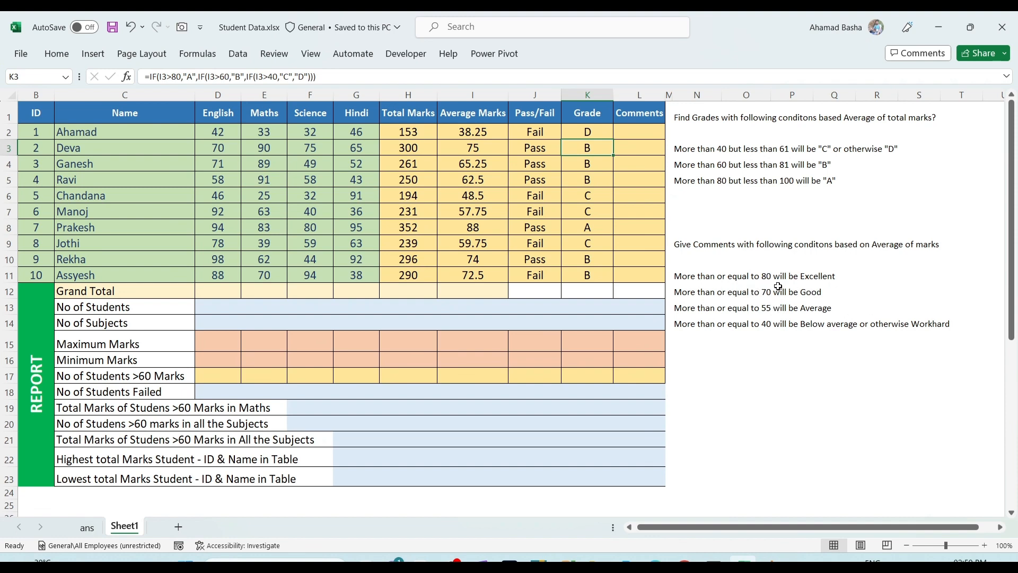
Step: Review the nested IF Grade formula in the first student's cell K2
{"action": "left_click", "coordinate": [91, 137]}
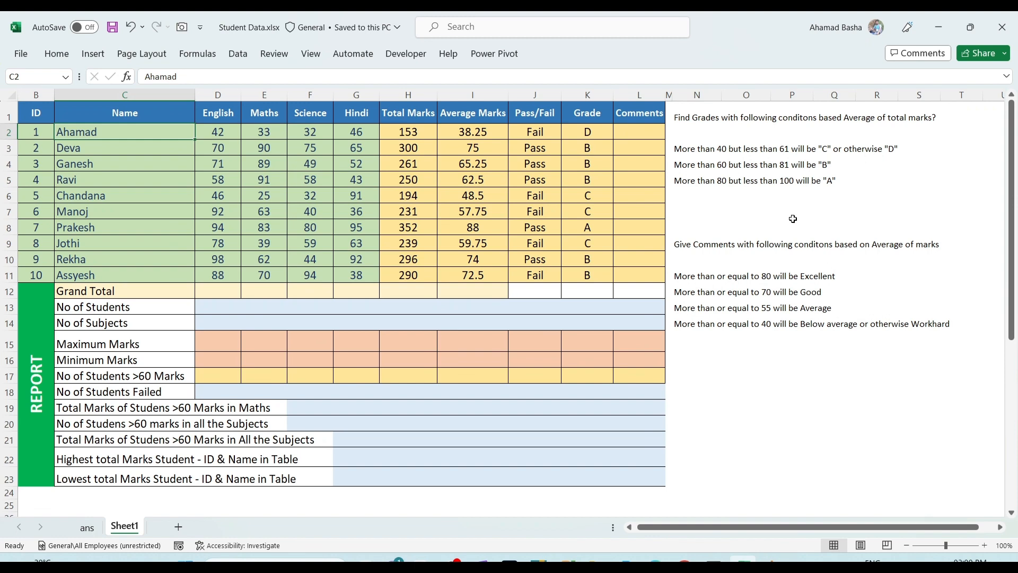
{"action": "left_click", "coordinate": [591, 133]}
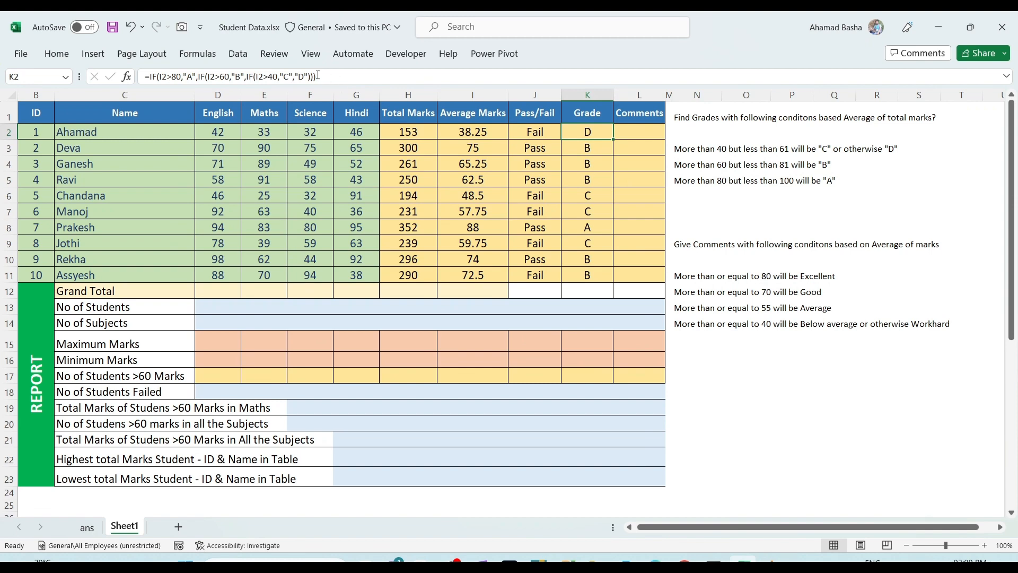
{"action": "left_click_drag", "start_coordinate": [318, 76], "coordinate": [145, 77]}
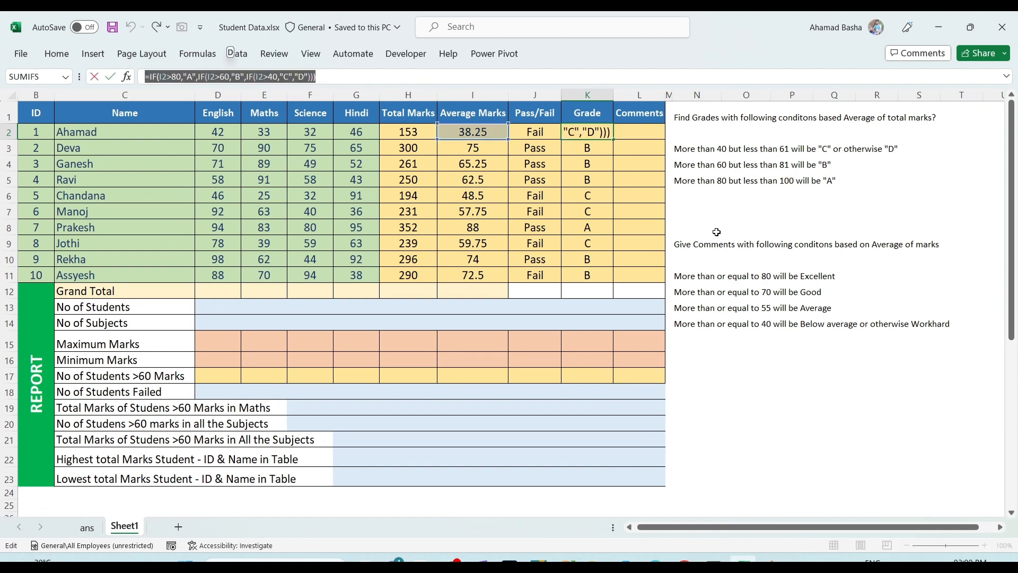
{"action": "key", "text": "Return"}
Step: Start the Comments formula in L2 with IF(I2>=80,"Excellent" and open a nested IF for the false case
{"action": "left_click", "coordinate": [631, 138]}
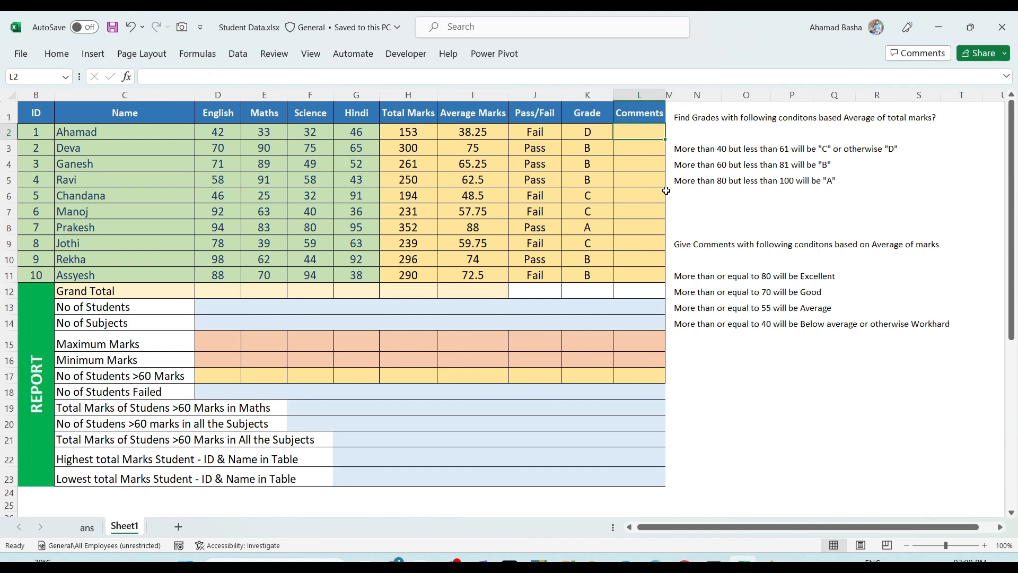
{"action": "type", "text": "="}
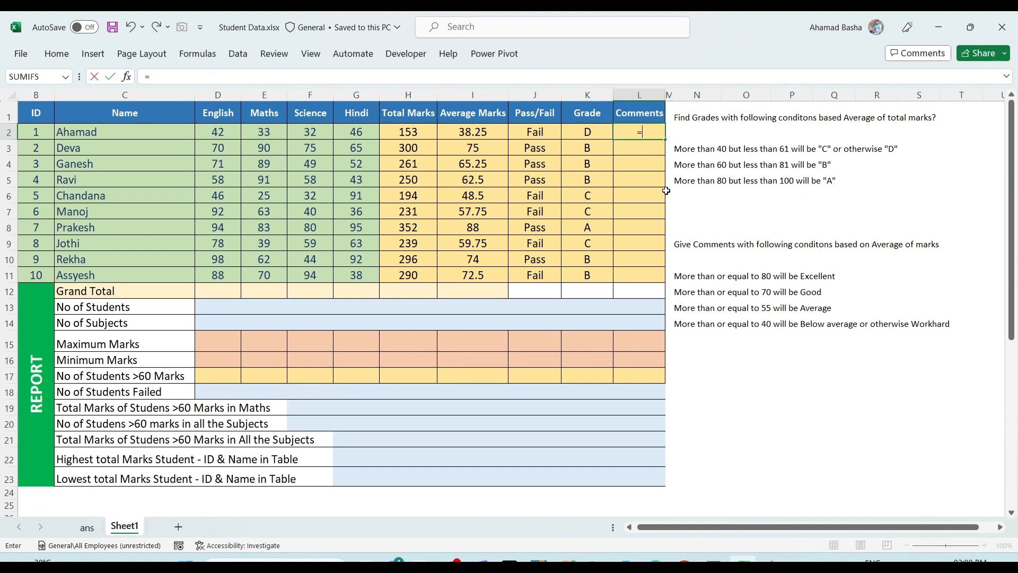
{"action": "type", "text": "if"}
{"action": "key", "text": "Tab"}
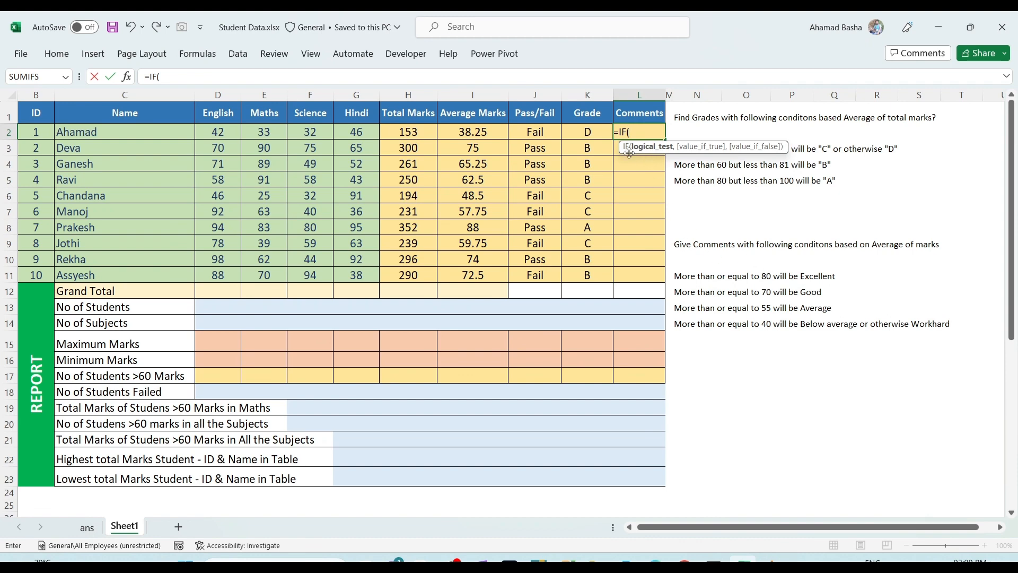
{"action": "left_click", "coordinate": [482, 134]}
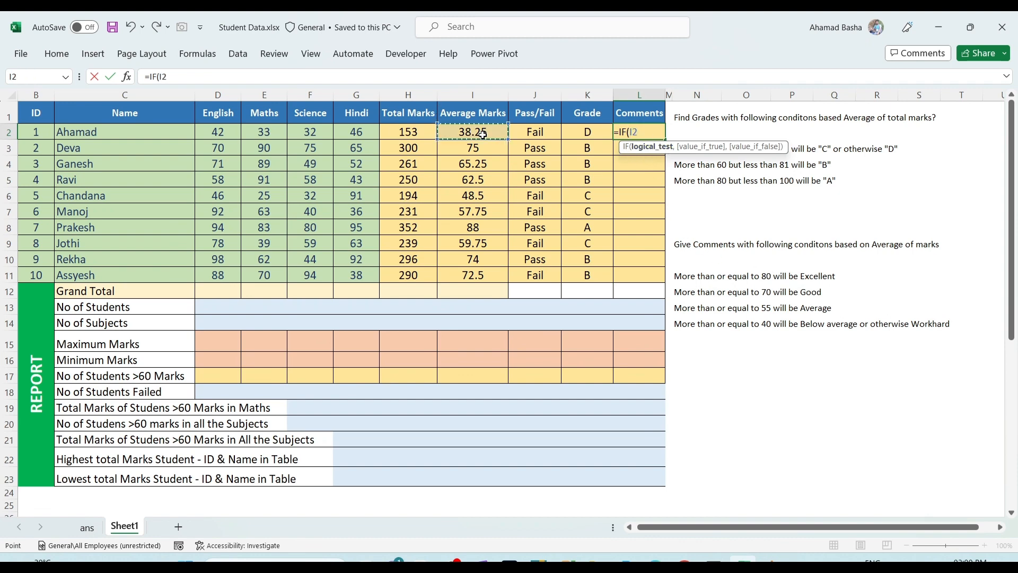
{"action": "type", "text": ">=80,\""}
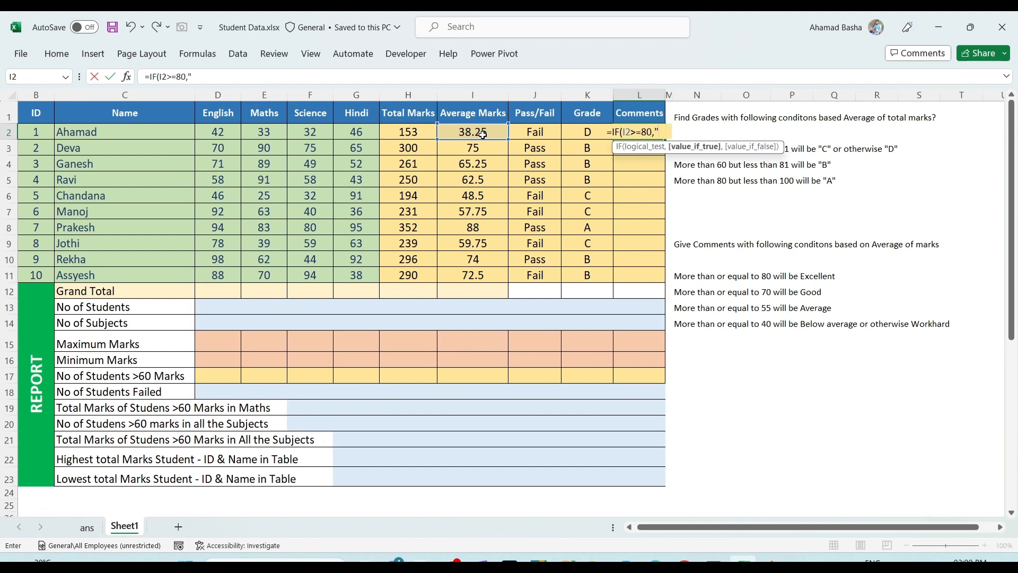
{"action": "type", "text": "Excel"}
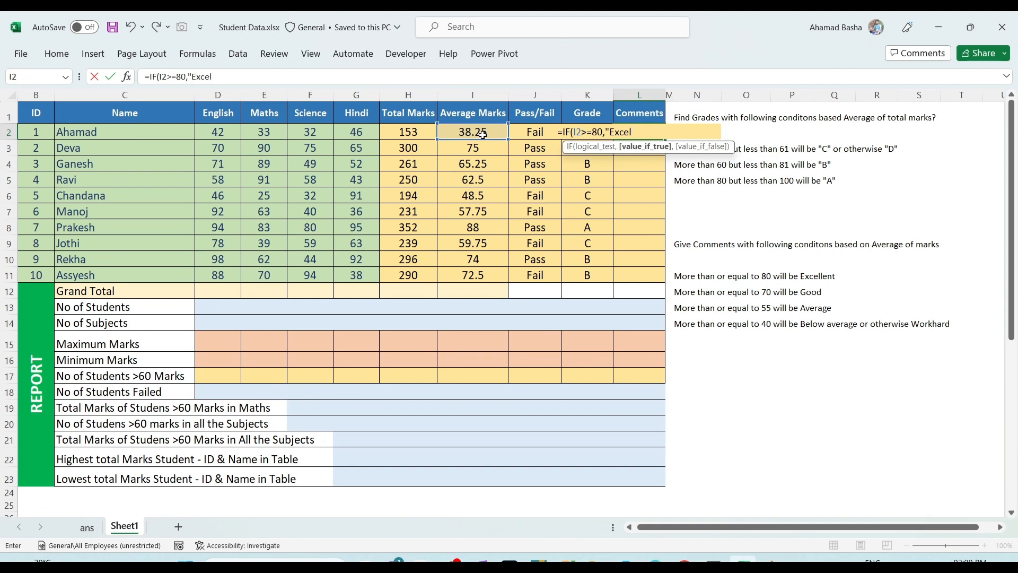
{"action": "type", "text": "lent\",IF("}
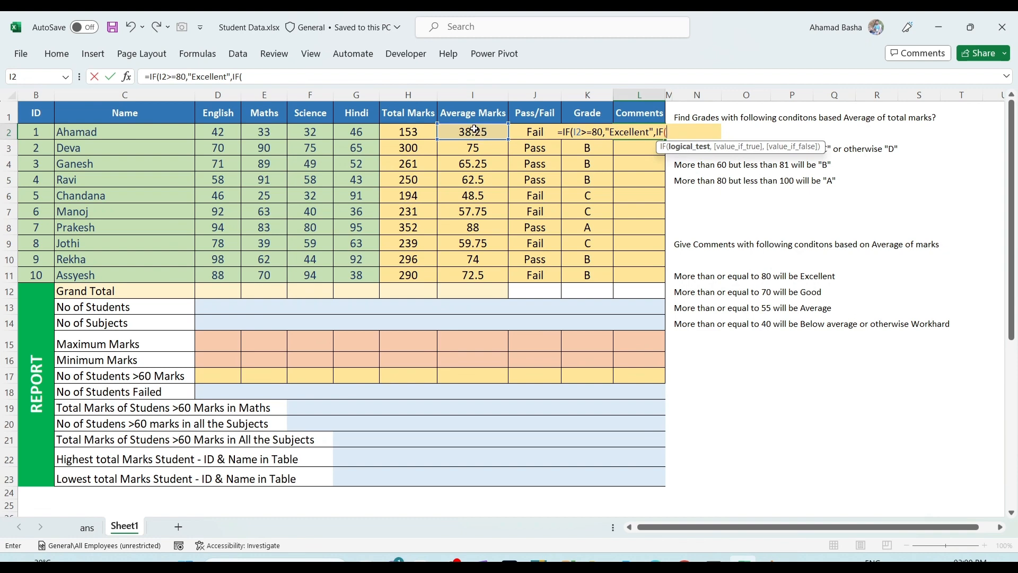
Step: Continue L2's Comments formula with the condition I2>70,"Good" and open a third nested IF
{"action": "left_click", "coordinate": [474, 129]}
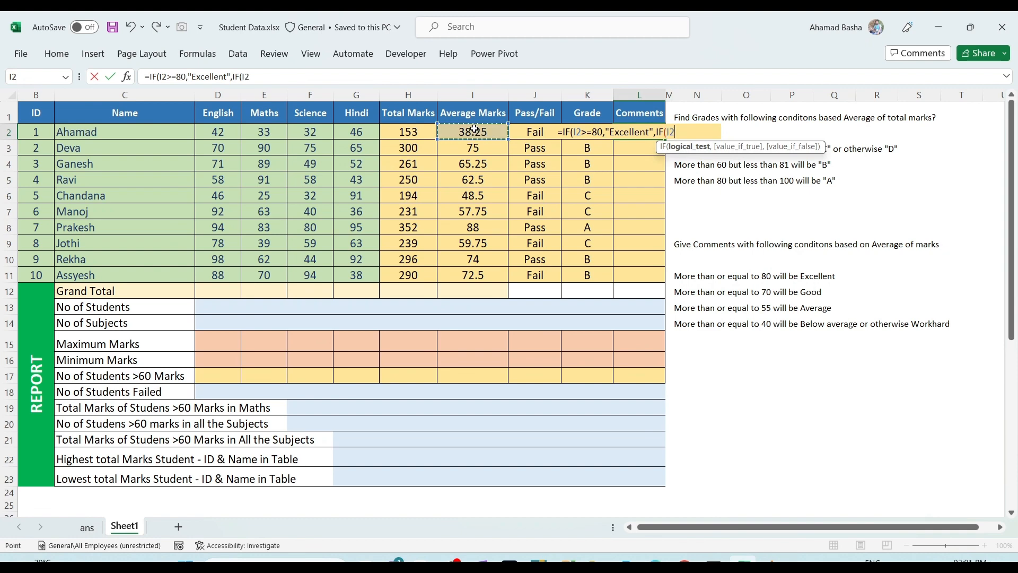
{"action": "type", "text": ">70,"}
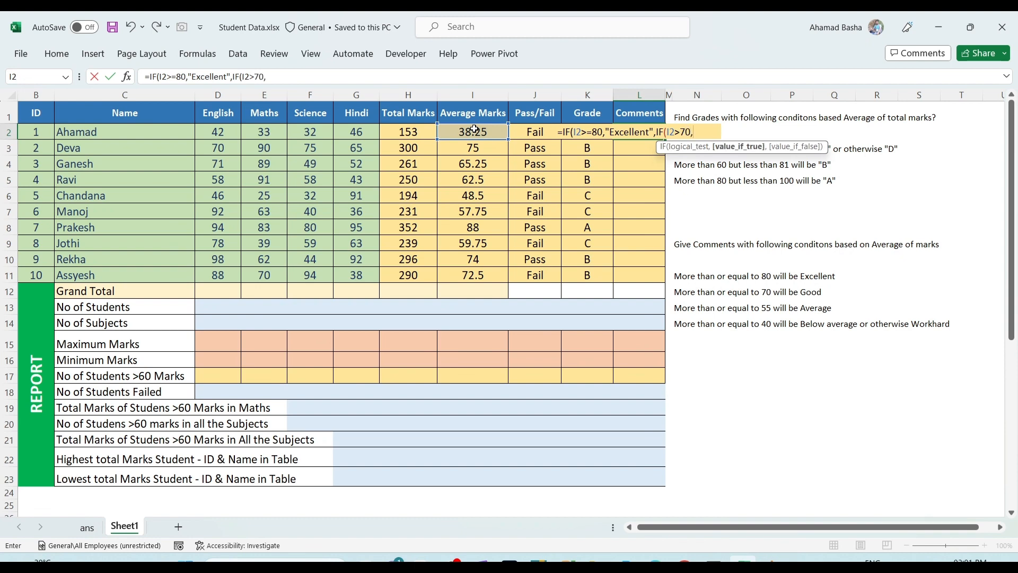
{"action": "type", "text": "\"Good"}
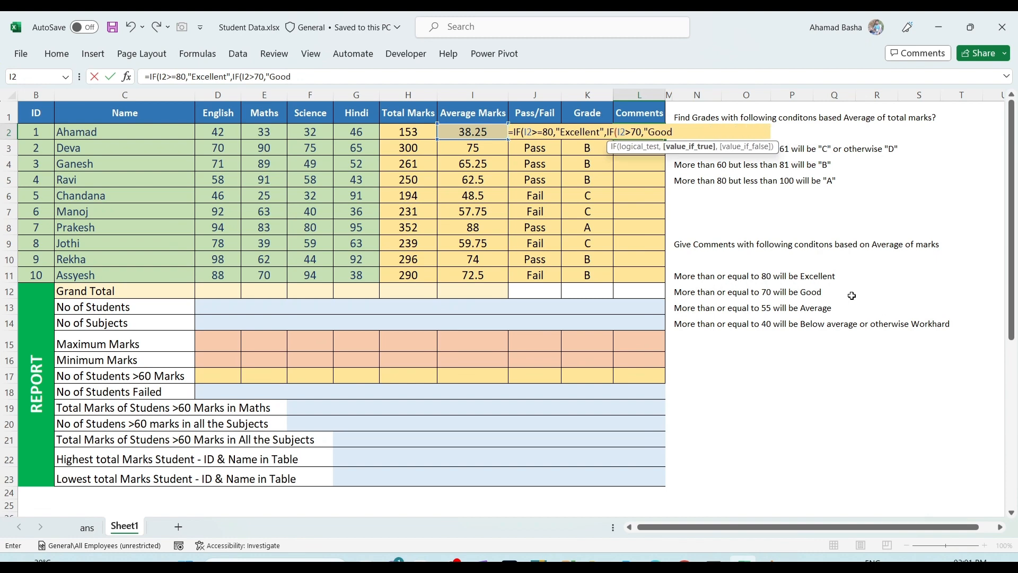
{"action": "type", "text": "\","}
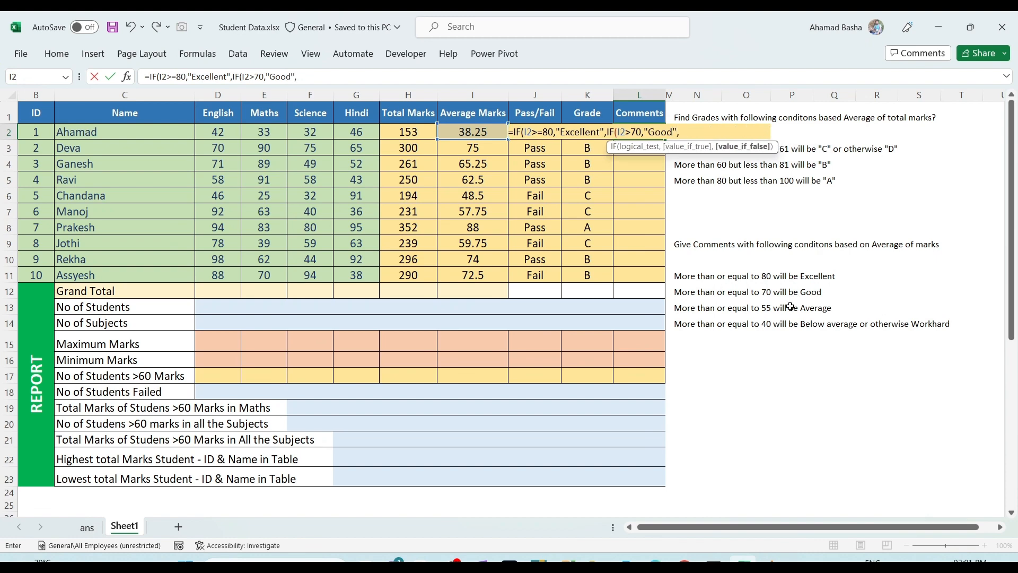
{"action": "type", "text": "IF("}
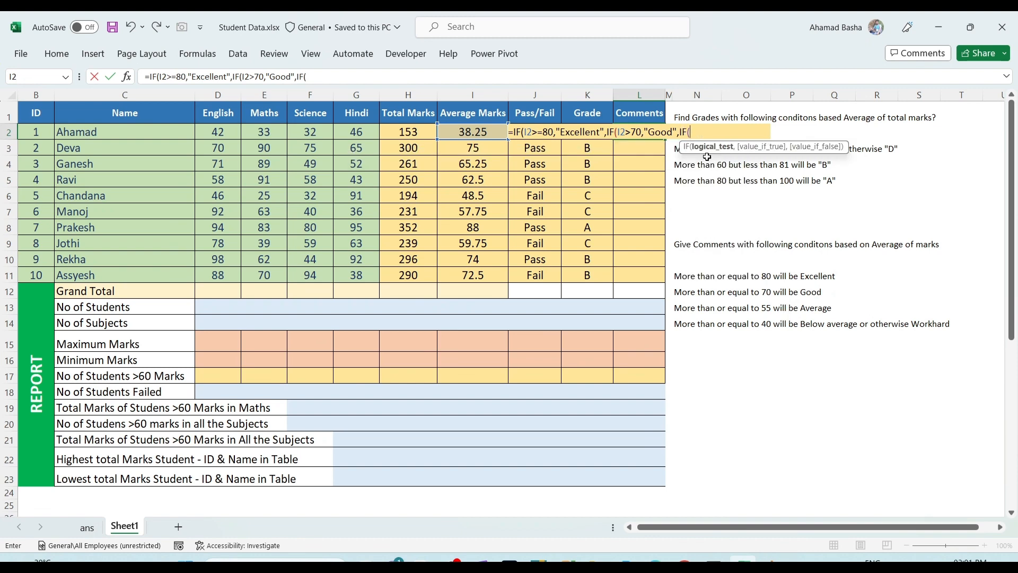
Step: Extend L2's Comments formula with the condition I2>55,"Average" and open a fourth nested IF
{"action": "left_click", "coordinate": [486, 129]}
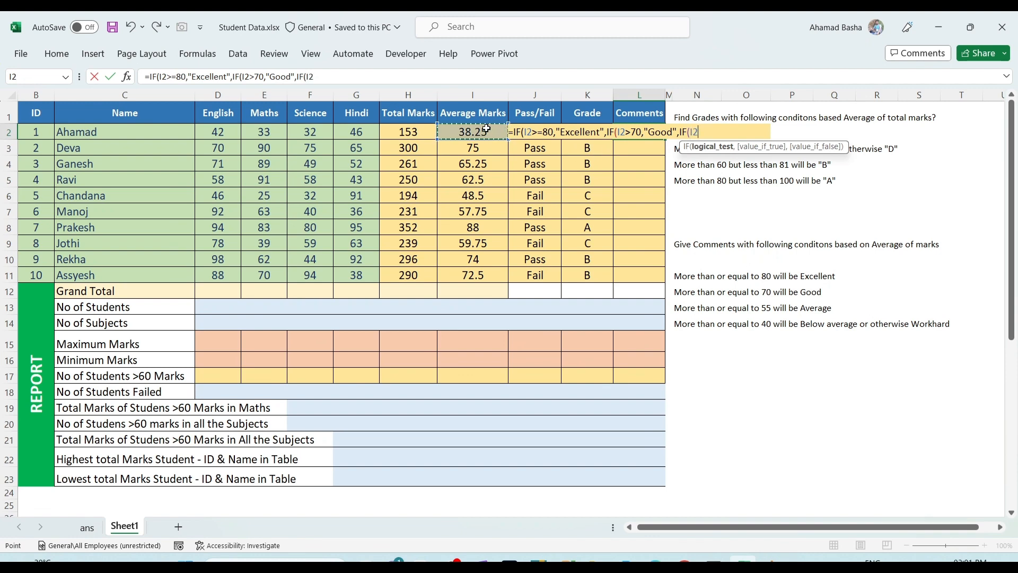
{"action": "type", "text": ">55,\"A"}
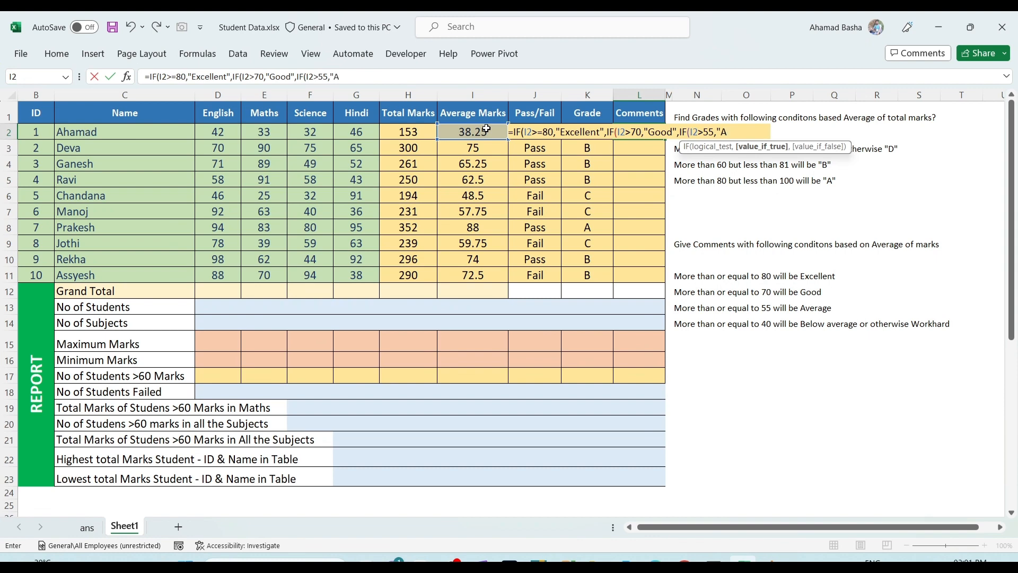
{"action": "type", "text": "verage\","}
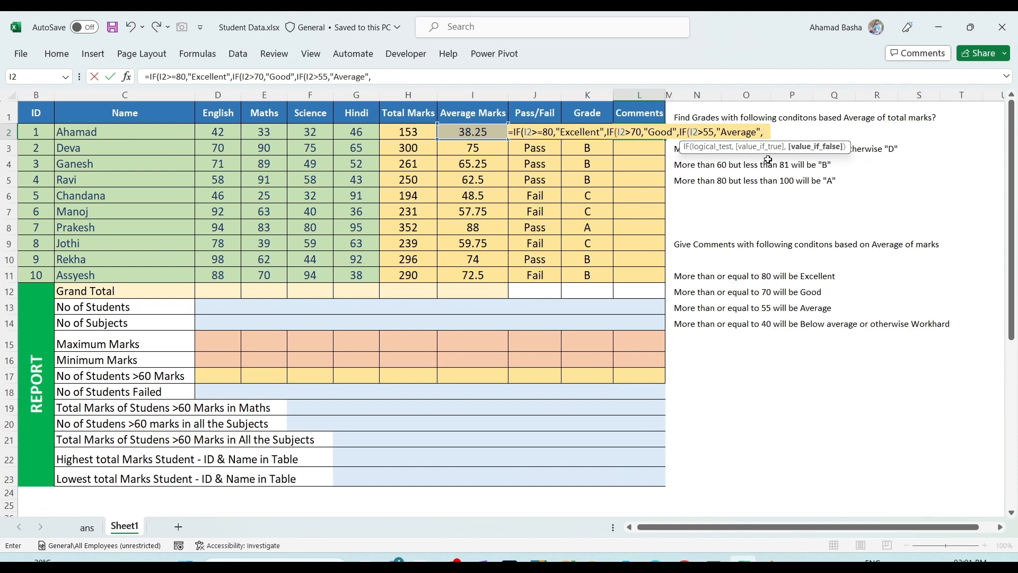
{"action": "type", "text": "IF("}
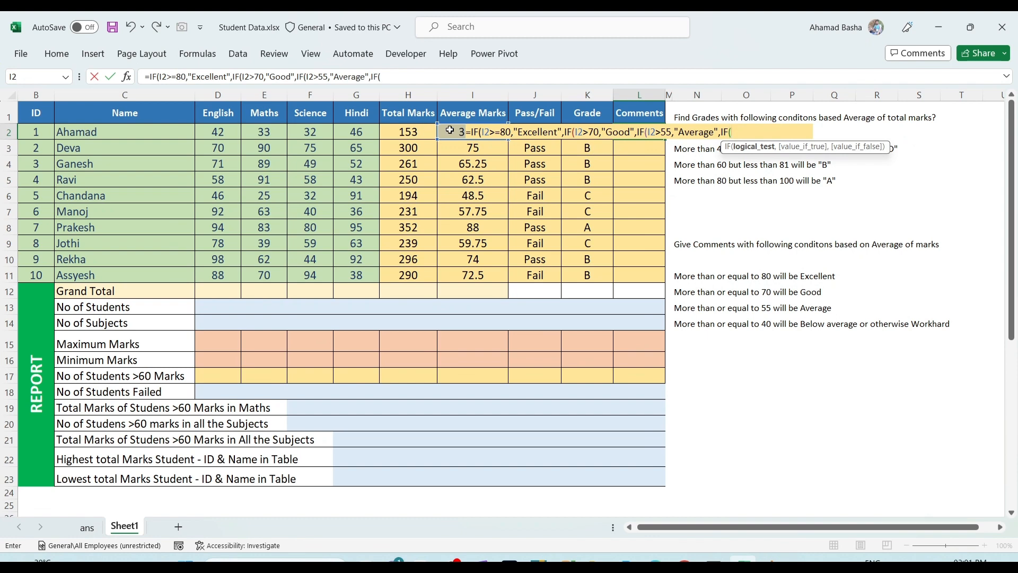
Step: Add the last condition I2>=40 to L2's formula, with Below Average as its result and "Workhard" otherwise, plus closing parentheses
{"action": "left_click", "coordinate": [450, 130]}
{"action": "type", "text": ">=40,"}
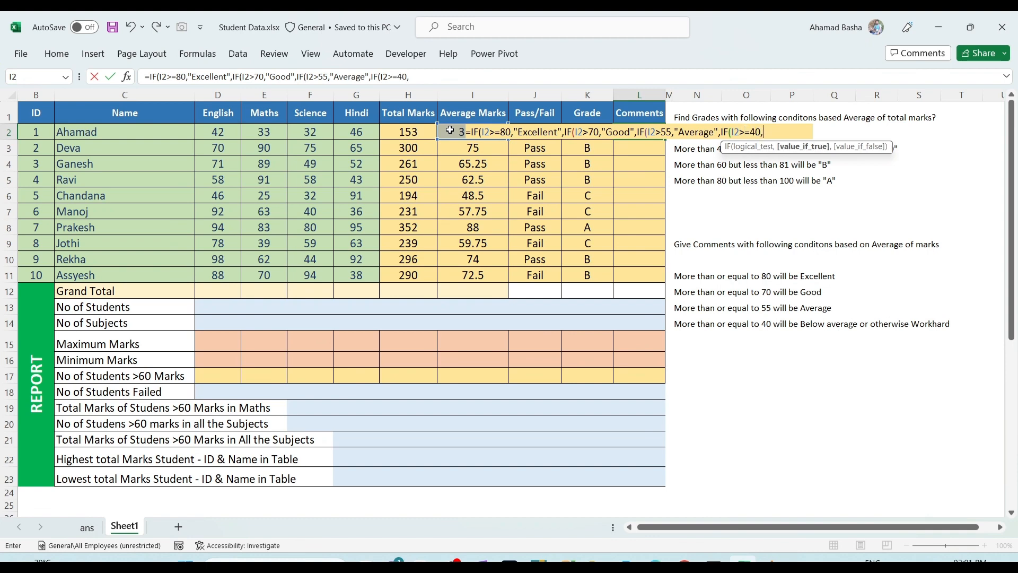
{"action": "type", "text": "Below Average"}
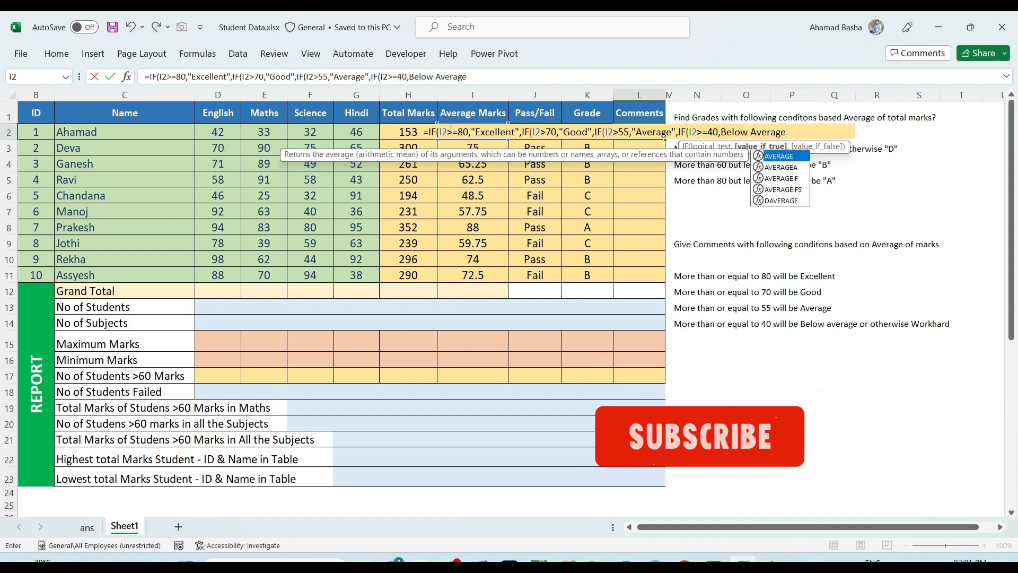
{"action": "type", "text": "\","}
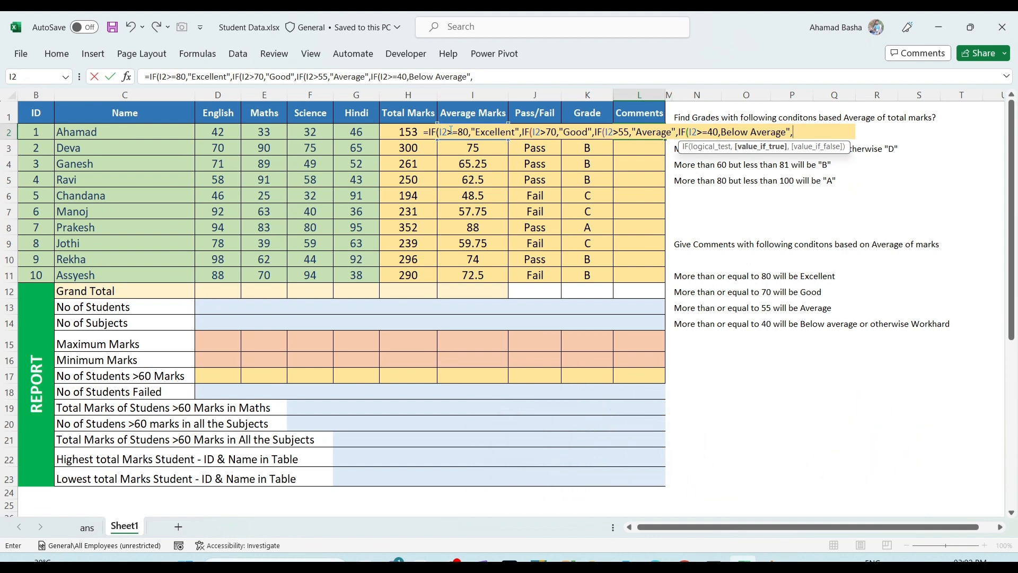
{"action": "type", "text": "\"Work"}
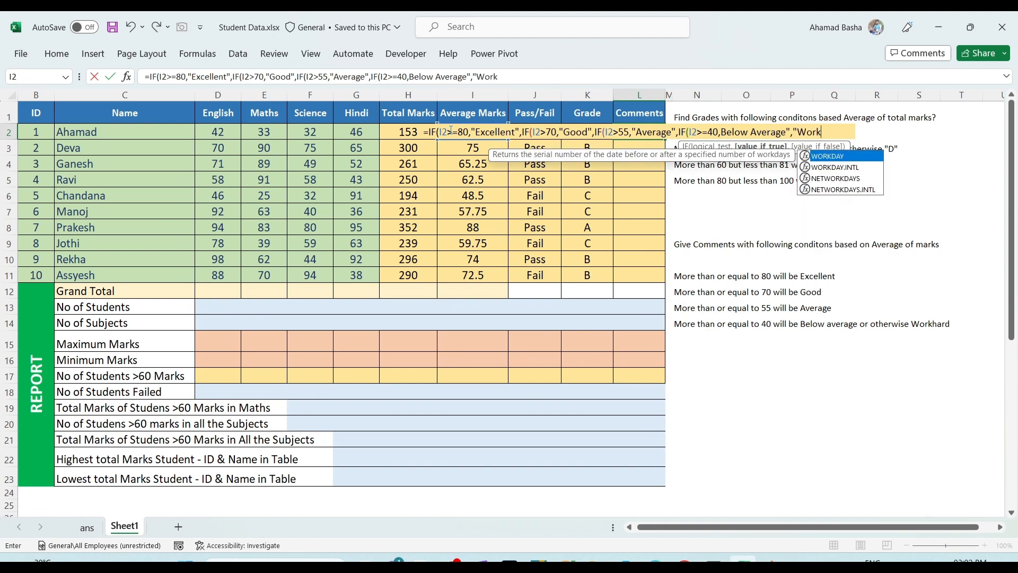
{"action": "type", "text": "hard"}
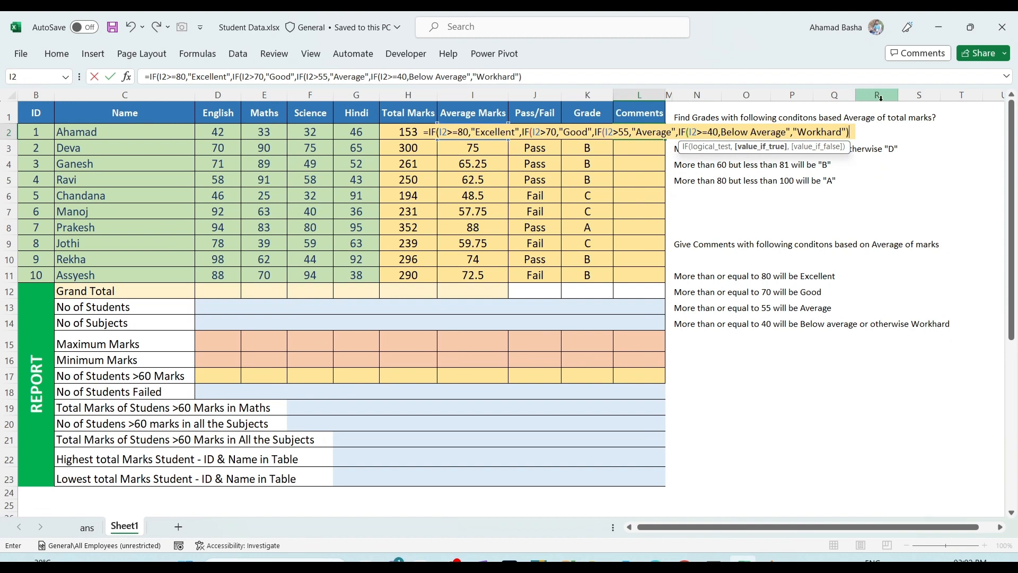
{"action": "type", "text": "\")))"}
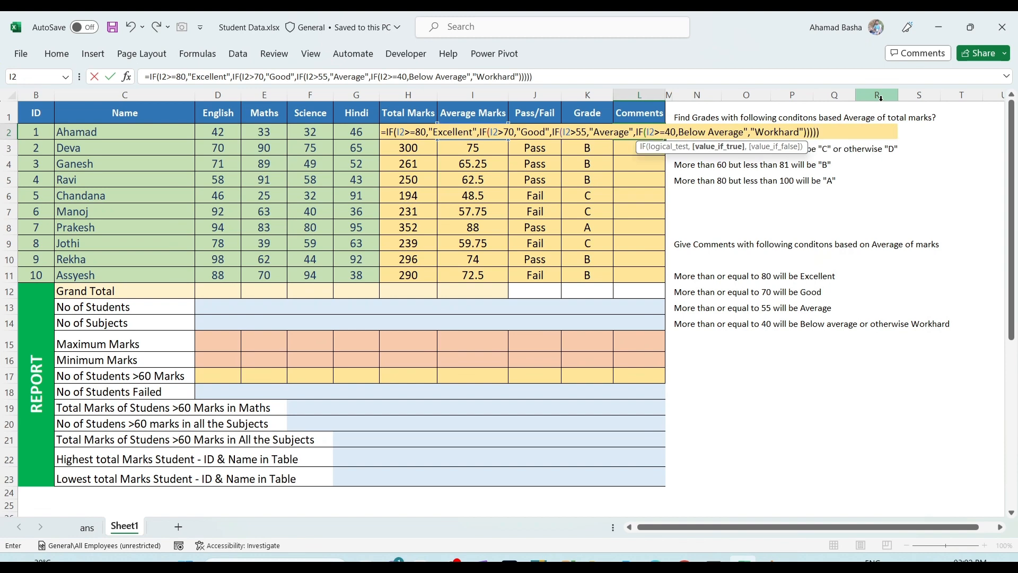
Step: Insert the missing opening quote before Below Average in L2's formula, close all four nested IFs and commit it
{"action": "key", "text": "BackSpace"}
{"action": "key", "text": "BackSpace"}
{"action": "key", "text": "BackSpace"}
{"action": "left_click", "coordinate": [680, 131]}
{"action": "type", "text": "\""}
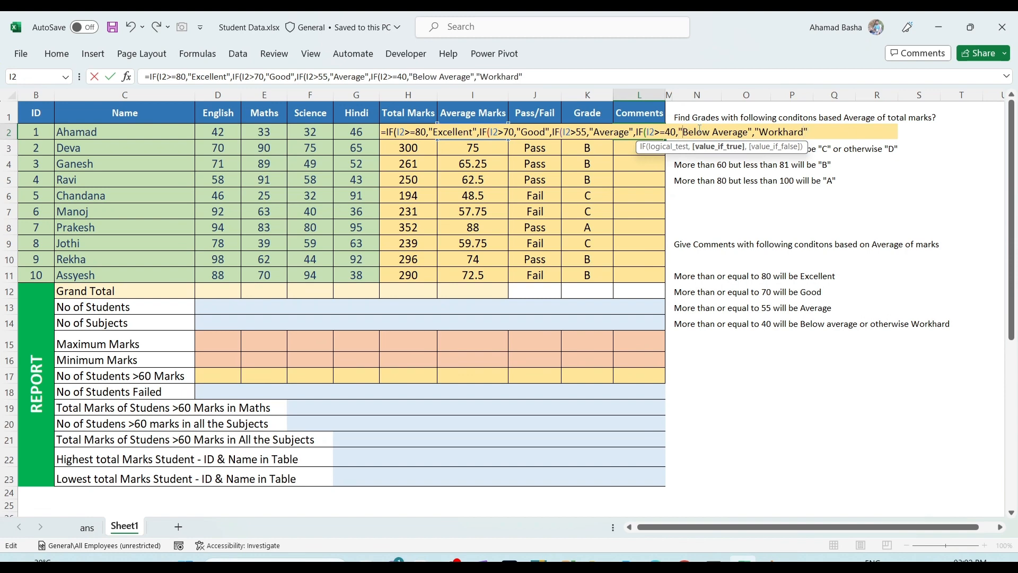
{"action": "left_click", "coordinate": [833, 134]}
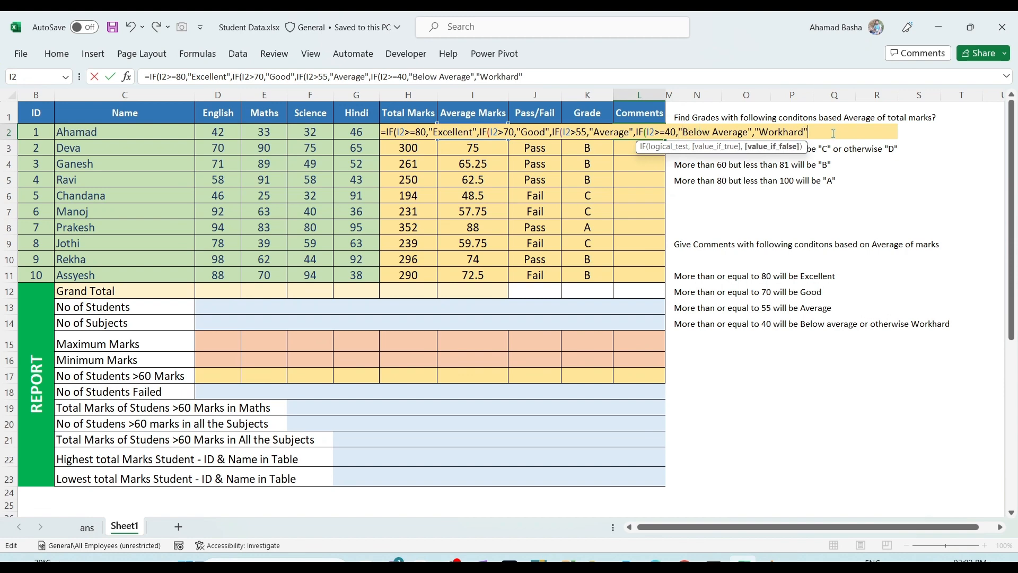
{"action": "type", "text": "))"}
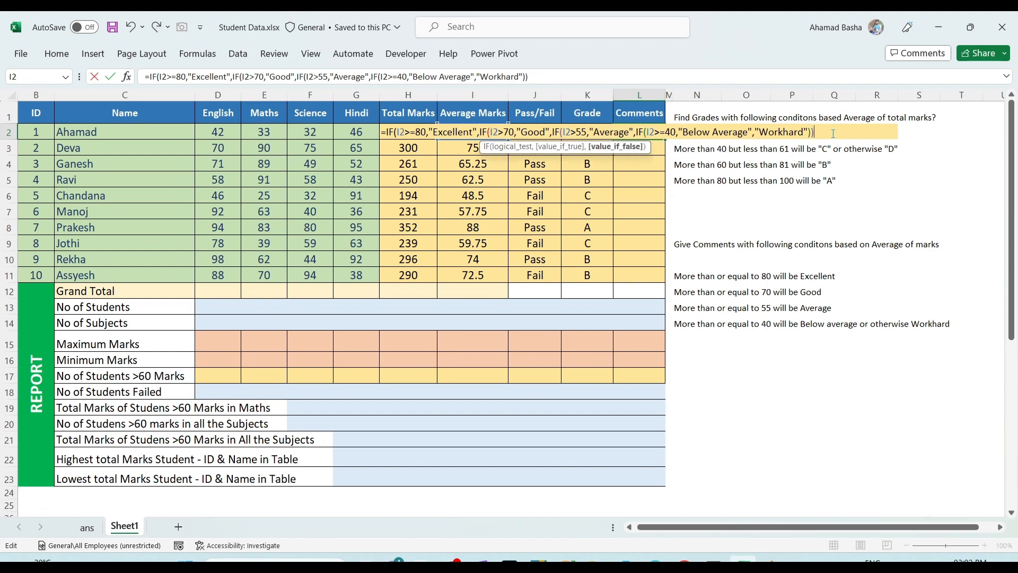
{"action": "type", "text": ")"}
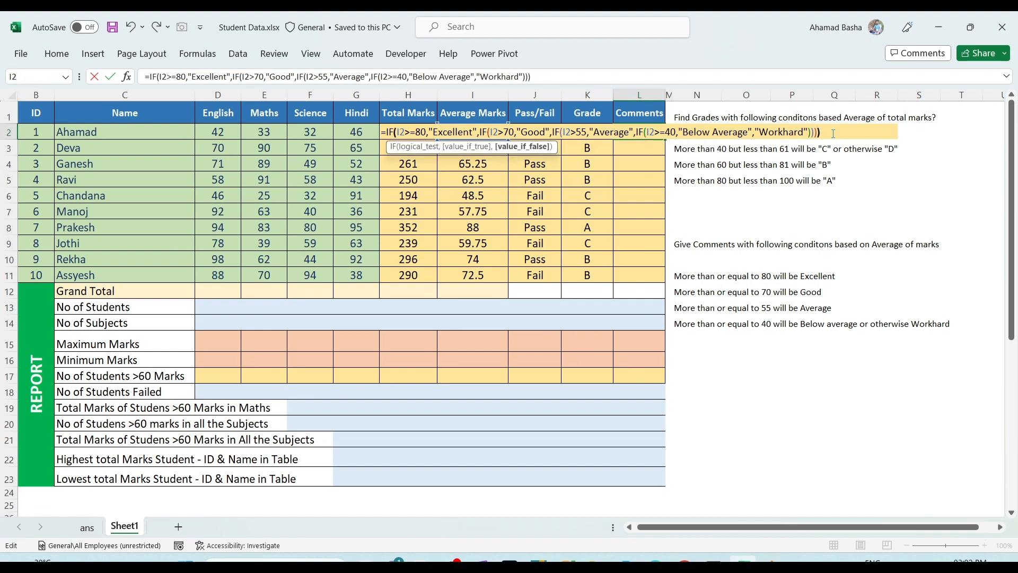
{"action": "type", "text": ")"}
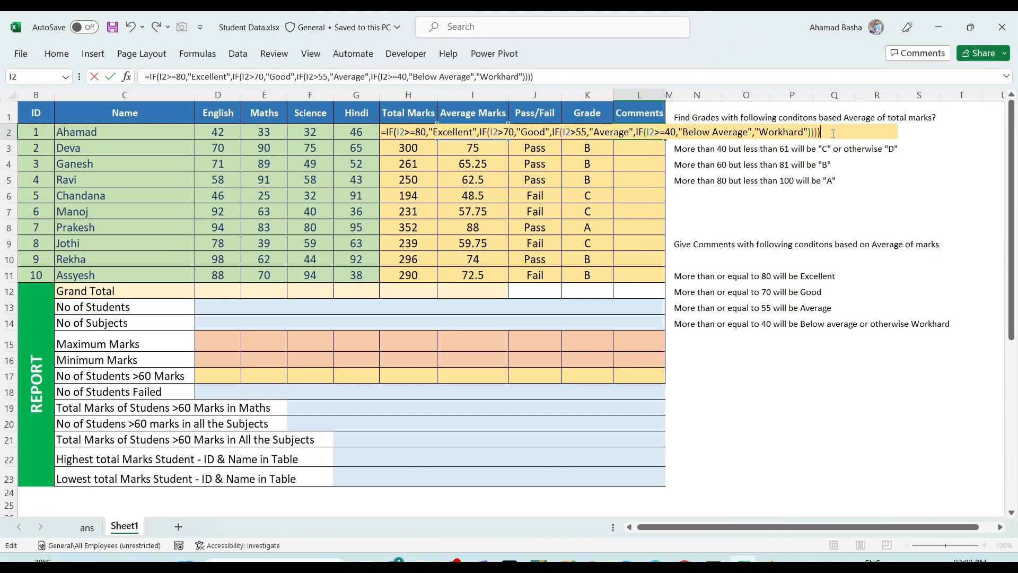
{"action": "key", "text": "Return"}
Step: Widen the Comments column L and copy the formula from L2 down to L11
{"action": "left_click_drag", "start_coordinate": [666, 96], "coordinate": [684, 95]}
{"action": "left_click", "coordinate": [675, 130]}
{"action": "left_click_drag", "start_coordinate": [682, 139], "coordinate": [683, 282]}
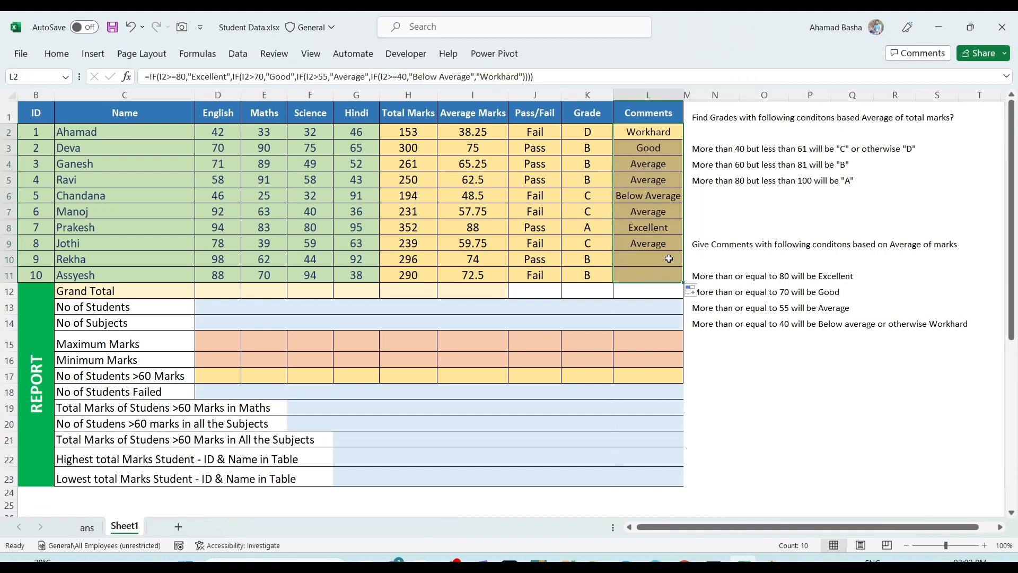
Step: Review the first student's row, checking the comment, name, total, average, pass/fail and grade cells
{"action": "left_click", "coordinate": [639, 129]}
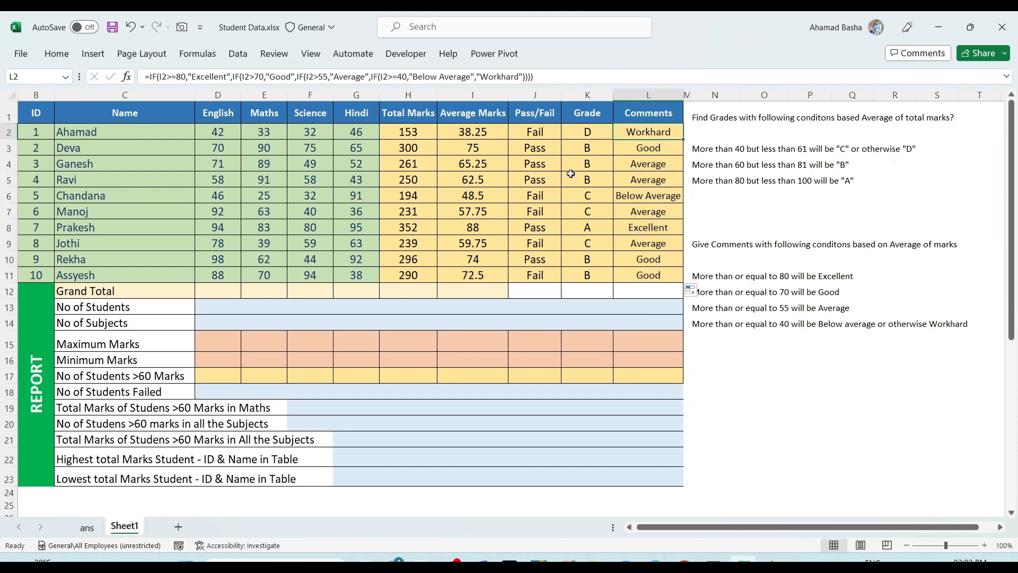
{"action": "left_click", "coordinate": [108, 134]}
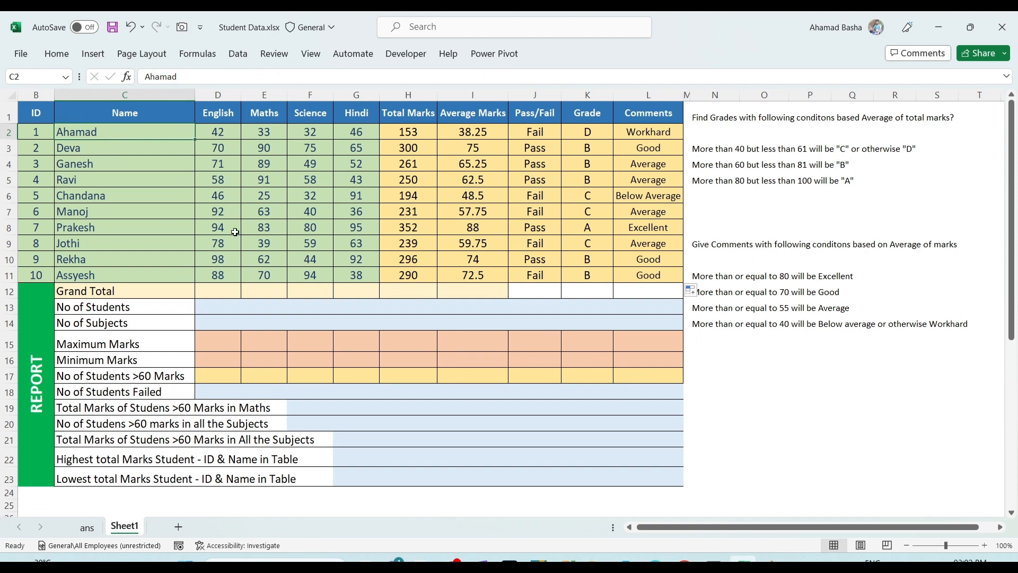
{"action": "left_click", "coordinate": [400, 130]}
{"action": "left_click", "coordinate": [472, 131]}
{"action": "left_click", "coordinate": [543, 136]}
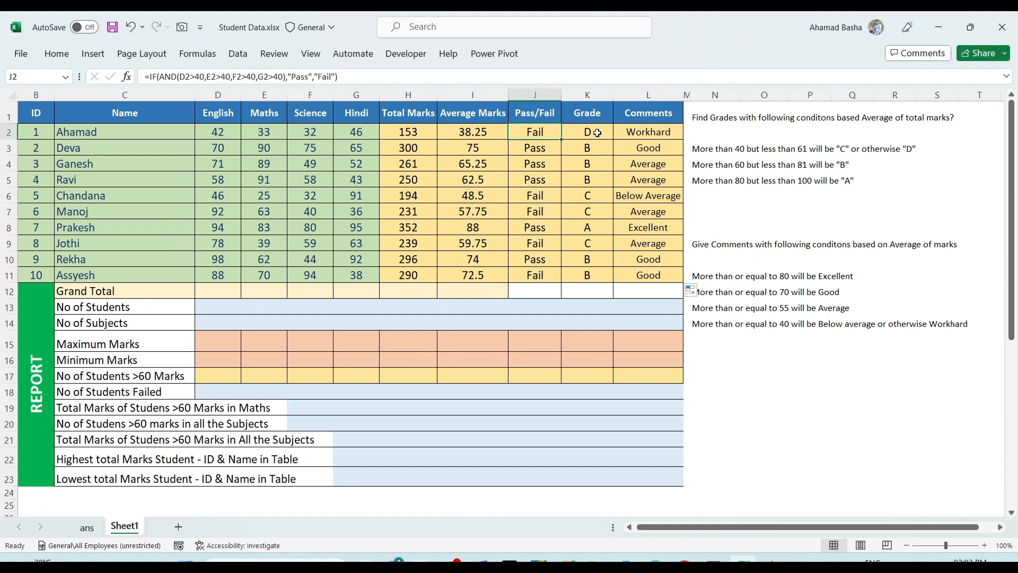
{"action": "left_click", "coordinate": [597, 132]}
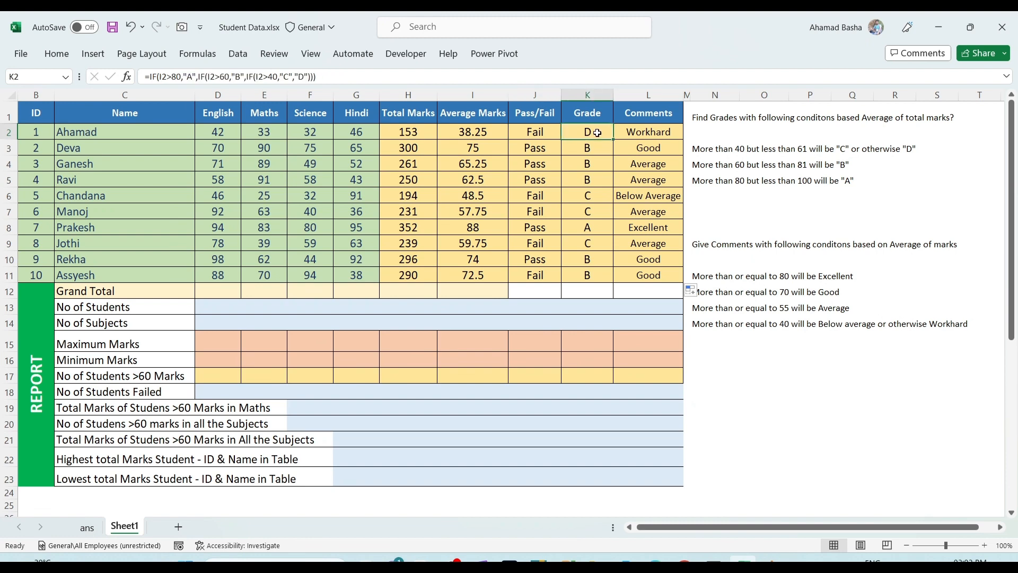
Step: Enter =SUM(D2:D11) in D12 as the Grand Total of the English marks
{"action": "left_click", "coordinate": [218, 292]}
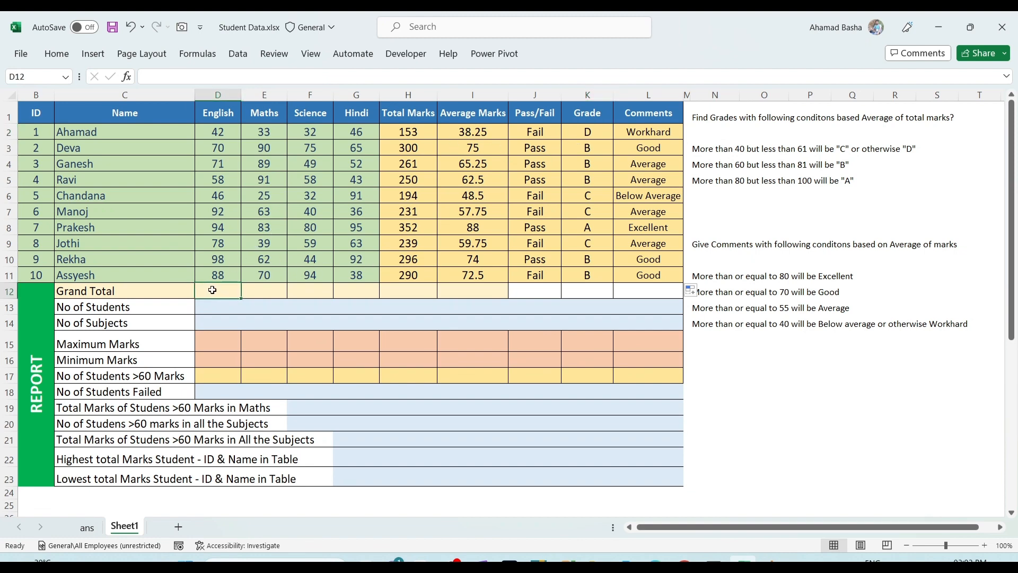
{"action": "type", "text": "=Sum"}
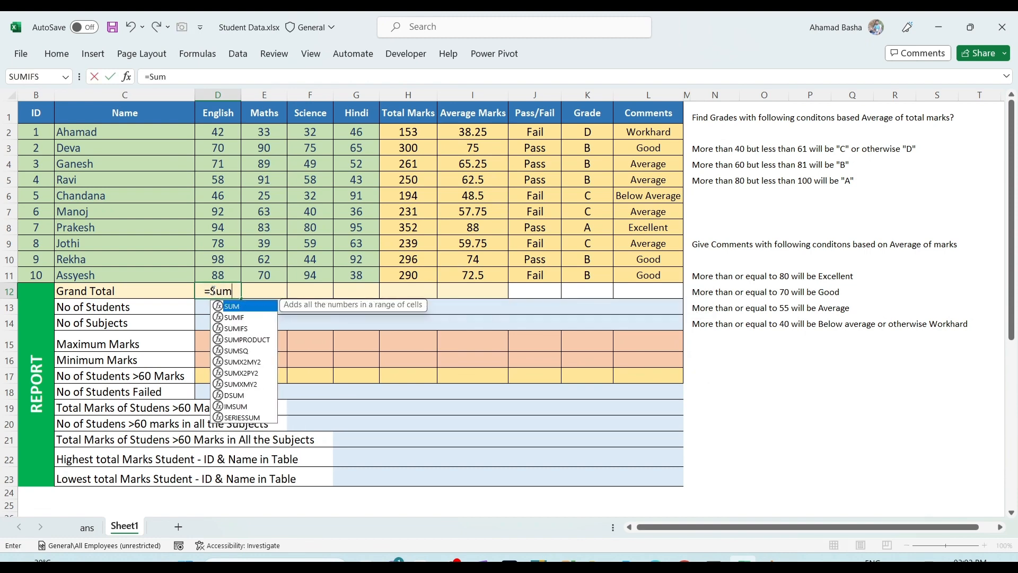
{"action": "key", "text": "Tab"}
{"action": "left_click_drag", "start_coordinate": [215, 133], "coordinate": [223, 274]}
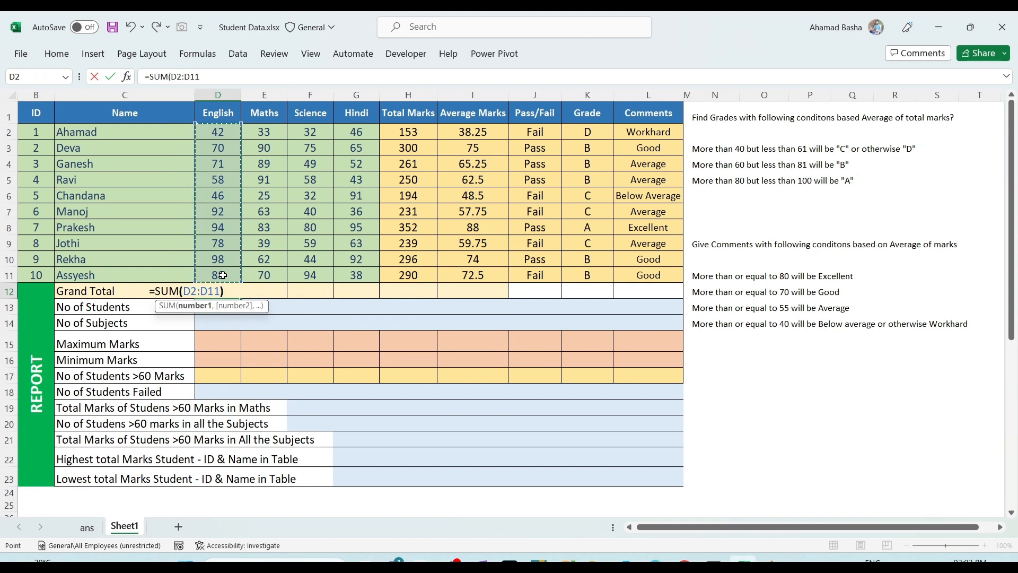
{"action": "key", "text": "Return"}
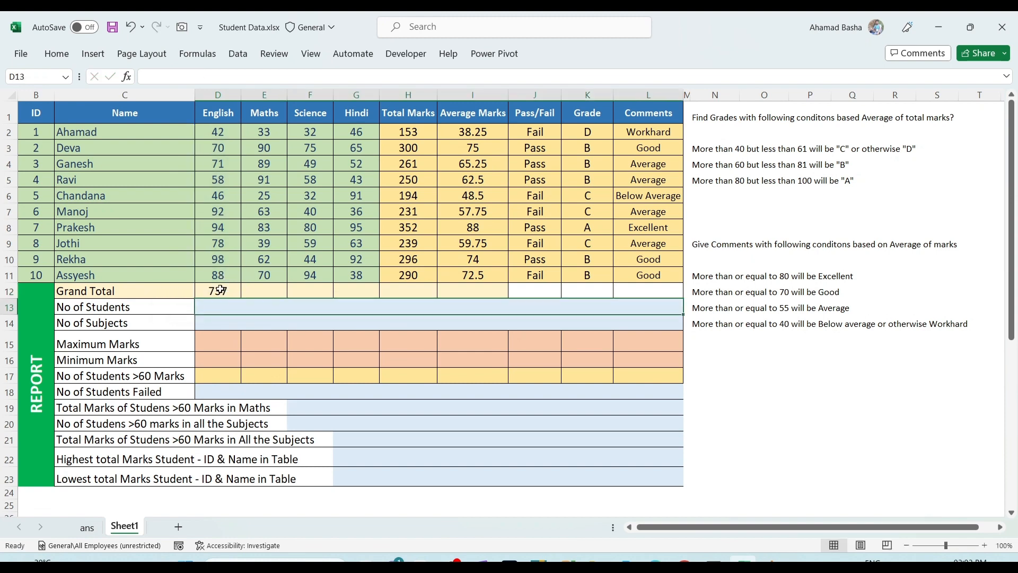
Step: Fill the Grand Total formula from D12 across the row through Average Marks in I12
{"action": "left_click", "coordinate": [220, 289]}
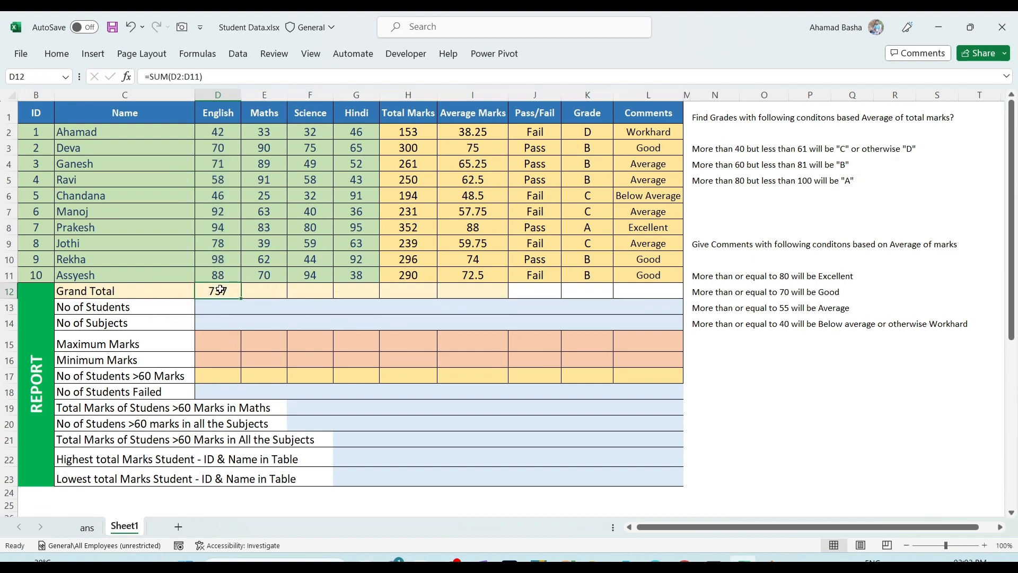
{"action": "left_click_drag", "start_coordinate": [241, 299], "coordinate": [371, 293]}
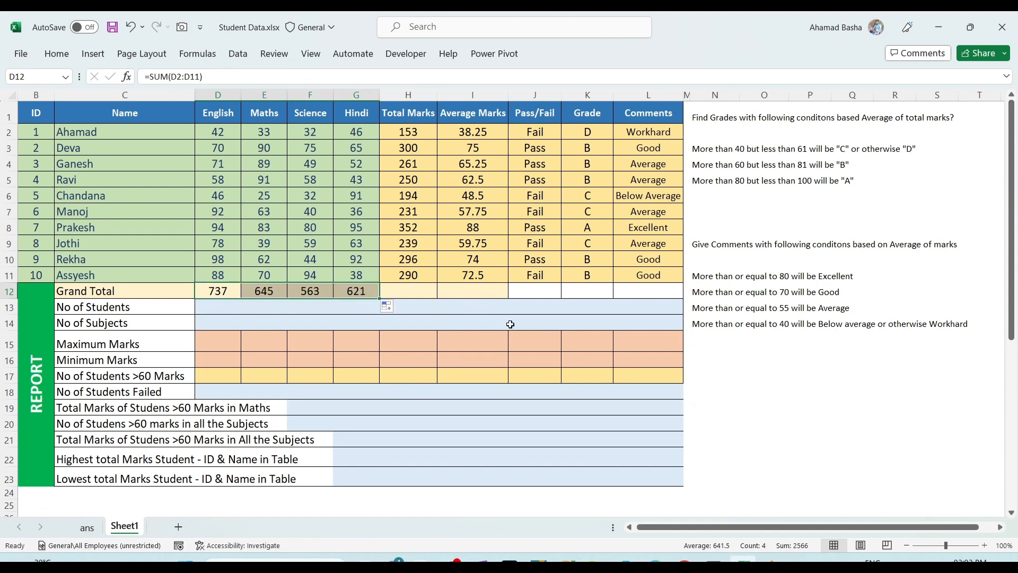
{"action": "left_click", "coordinate": [394, 324]}
{"action": "left_click", "coordinate": [372, 292]}
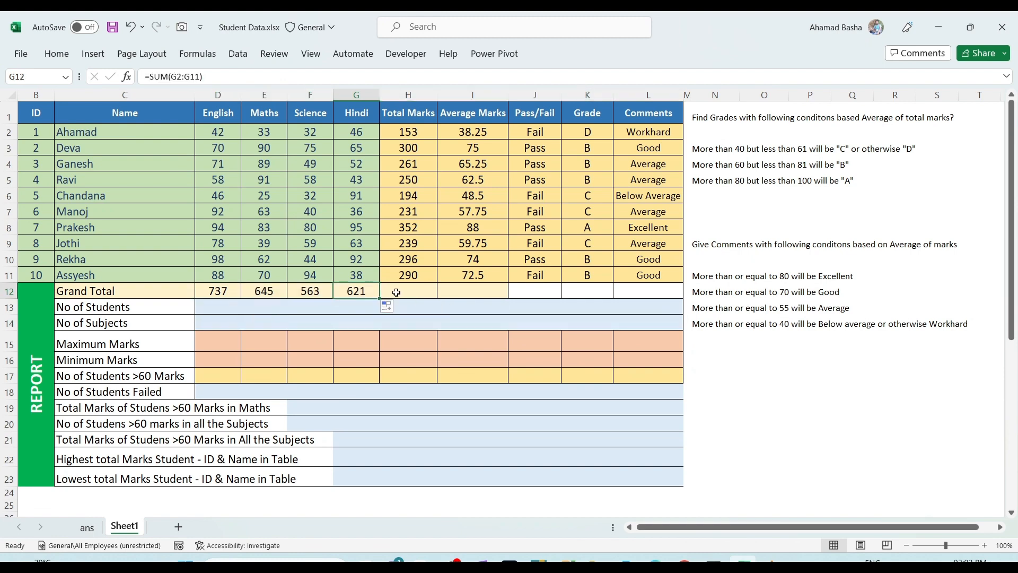
{"action": "left_click_drag", "start_coordinate": [380, 298], "coordinate": [462, 290]}
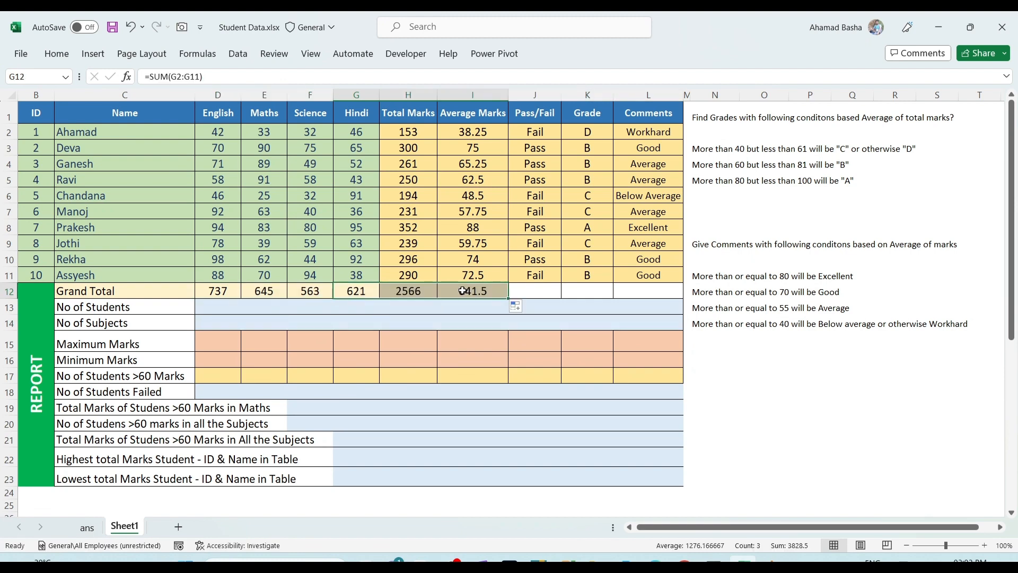
Step: Replace the sum in I12 with =AVERAGE(I2:I11) for the Average Marks column
{"action": "double_click", "coordinate": [462, 290]}
{"action": "key", "text": "Escape"}
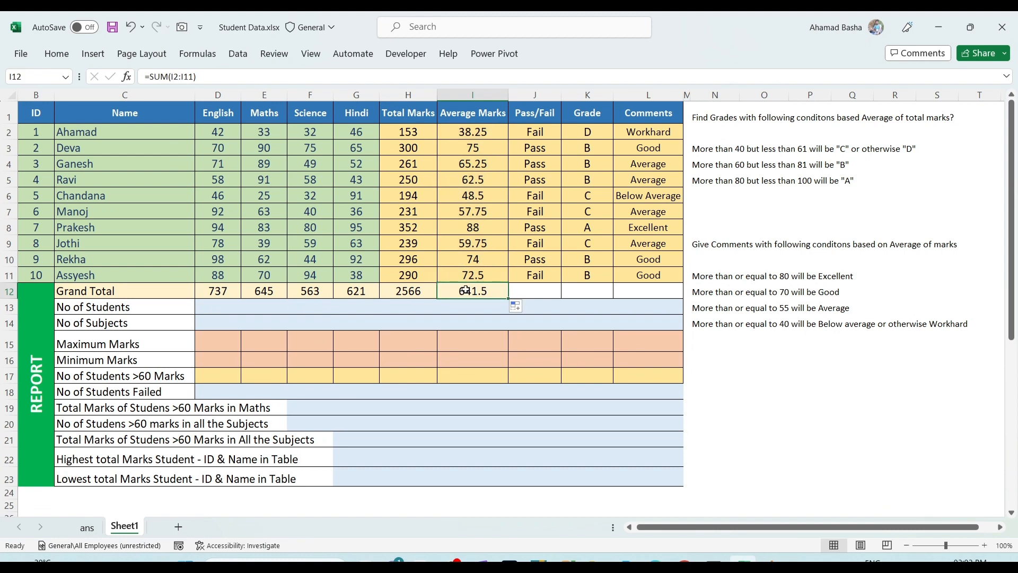
{"action": "type", "text": "=AVERAGE("}
{"action": "key", "text": "Down"}
{"action": "key", "text": "Tab"}
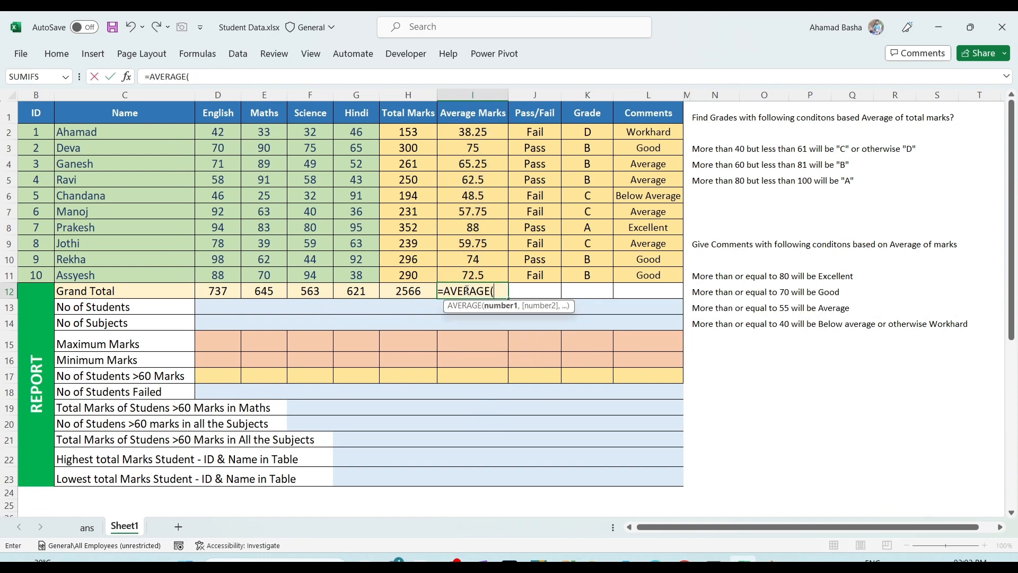
{"action": "left_click_drag", "start_coordinate": [490, 133], "coordinate": [495, 271]}
{"action": "key", "text": "Return"}
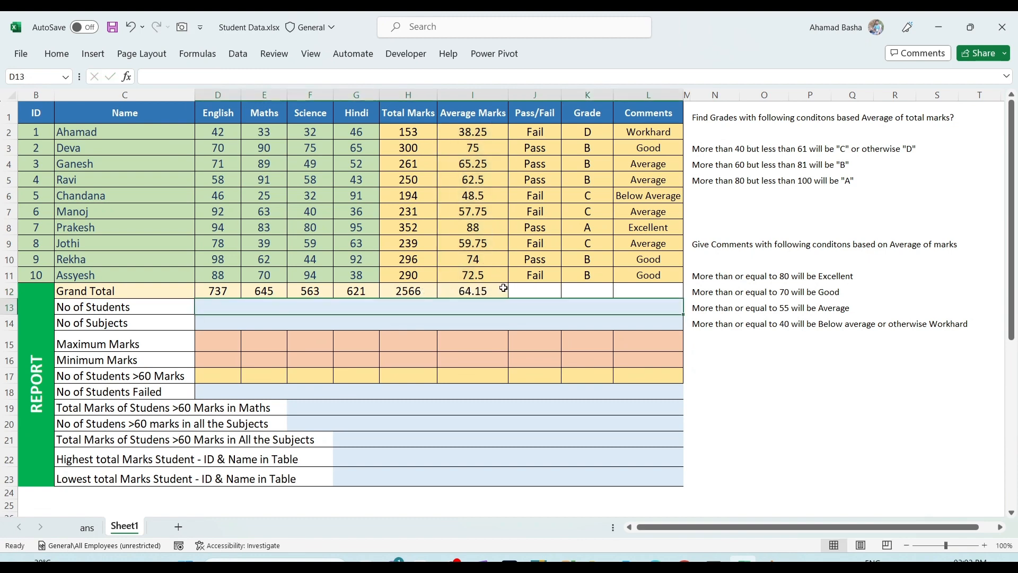
Step: Review the Grand Total row's formulas for Average Marks in I12 and Total Marks in H12, along with column I
{"action": "left_click", "coordinate": [483, 287]}
{"action": "double_click", "coordinate": [483, 287]}
{"action": "key", "text": "Escape"}
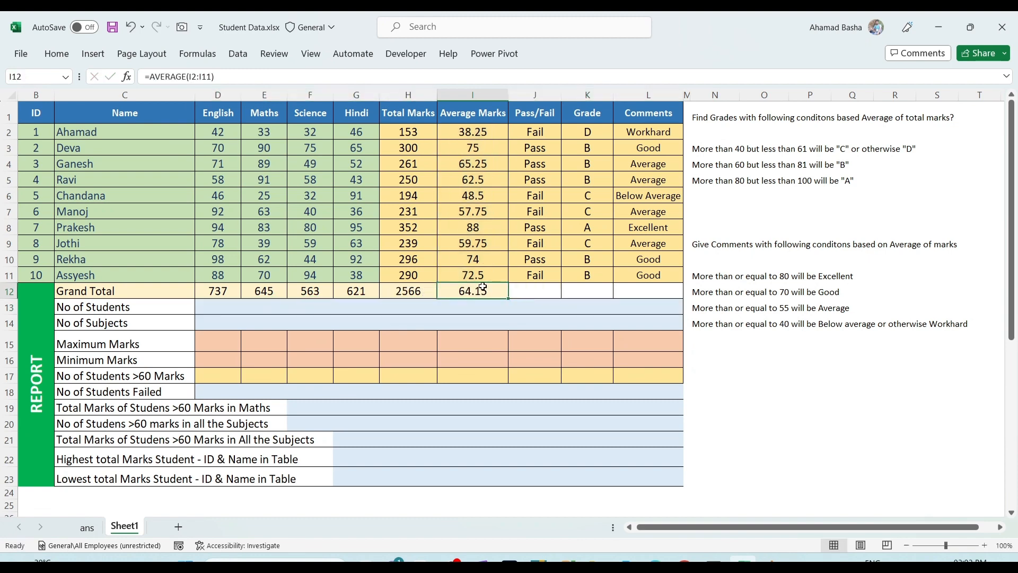
{"action": "double_click", "coordinate": [473, 291]}
{"action": "key", "text": "Escape"}
{"action": "left_click", "coordinate": [414, 288]}
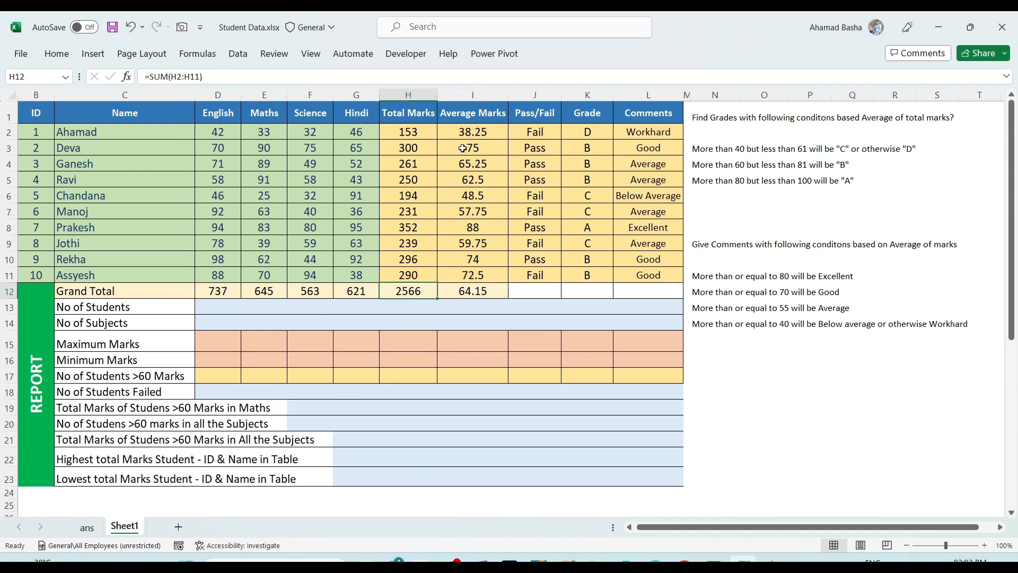
{"action": "left_click", "coordinate": [471, 96]}
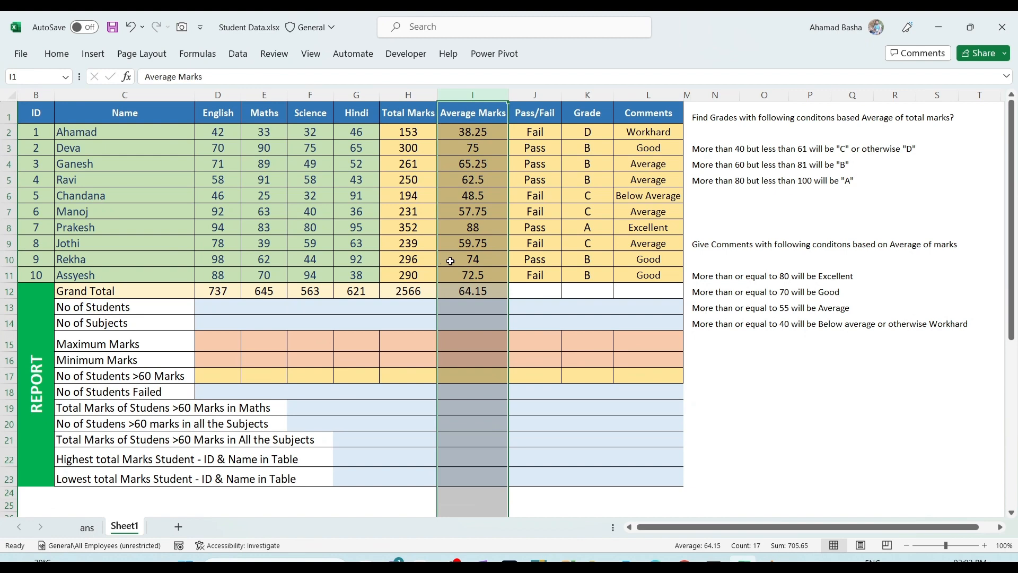
{"action": "double_click", "coordinate": [471, 292]}
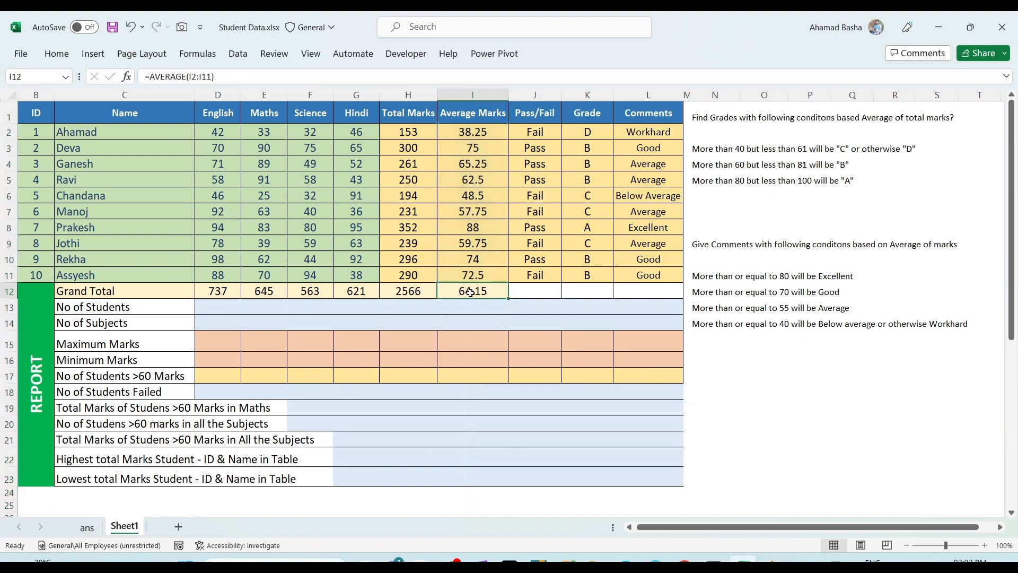
{"action": "key", "text": "Escape"}
Step: Count the students from their IDs with =COUNT(B2:B11) in the No of Students cell D13
{"action": "left_click", "coordinate": [112, 311]}
{"action": "left_click", "coordinate": [222, 307]}
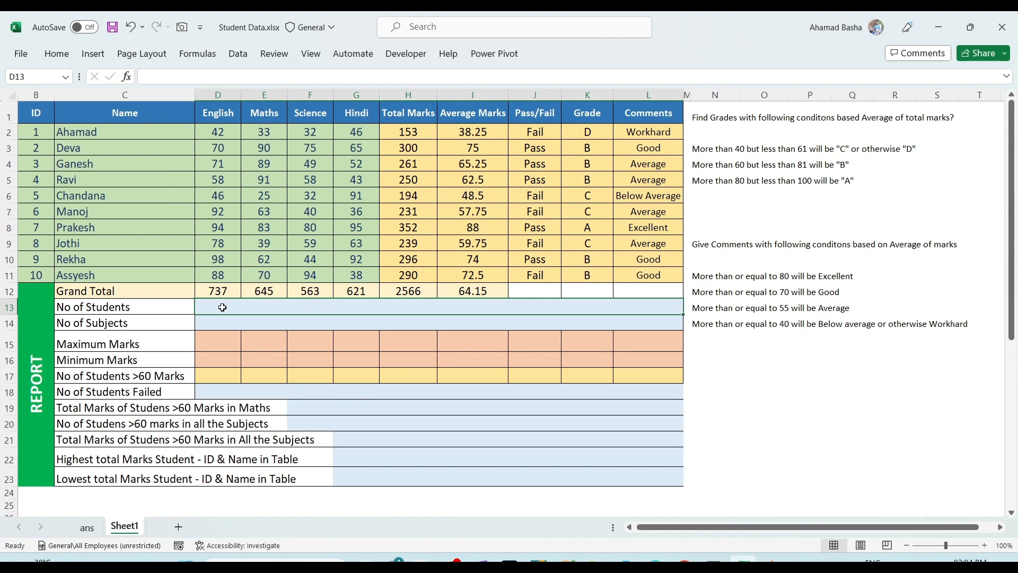
{"action": "type", "text": "=Count"}
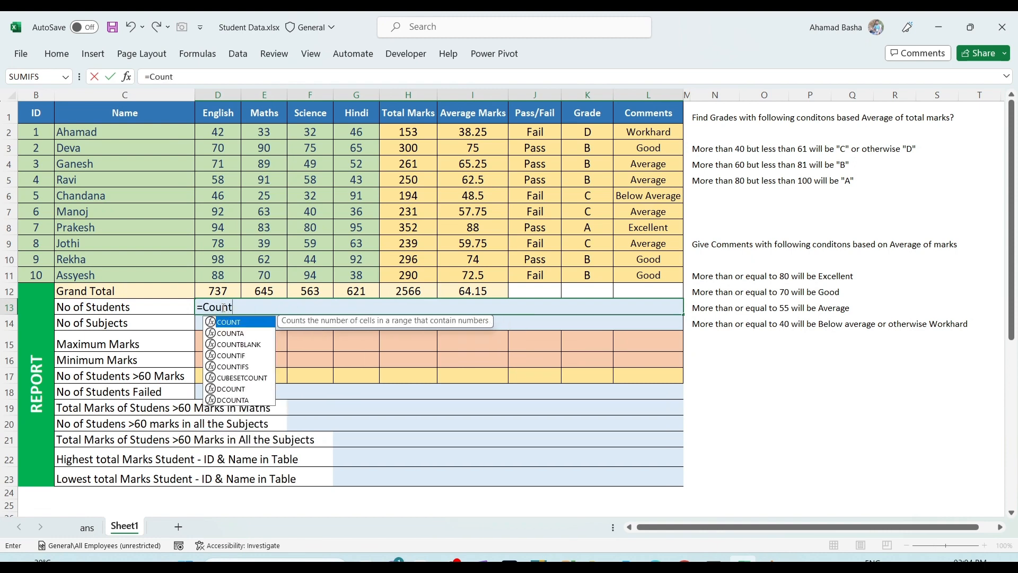
{"action": "key", "text": "Tab"}
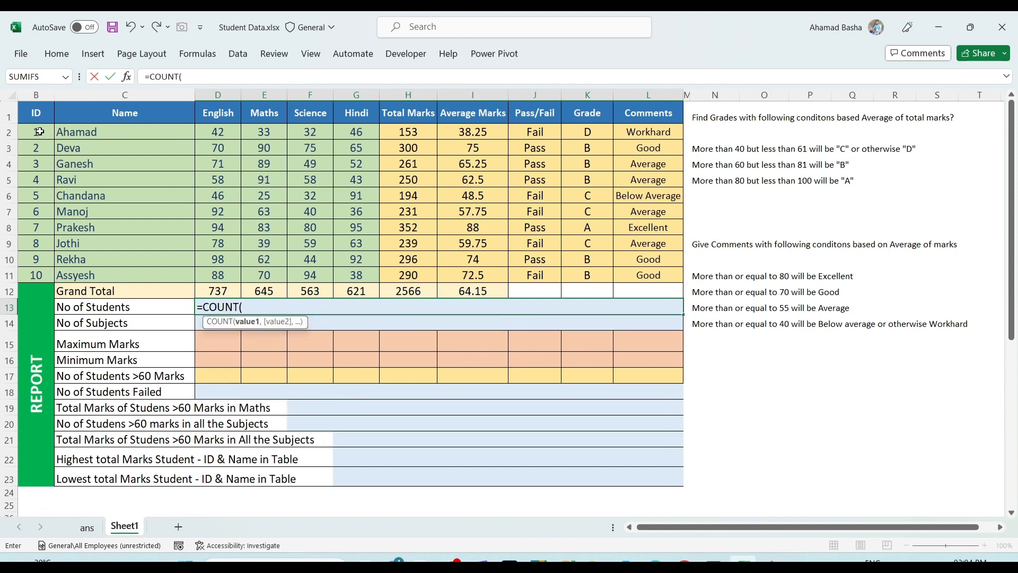
{"action": "left_click_drag", "start_coordinate": [36, 131], "coordinate": [35, 273]}
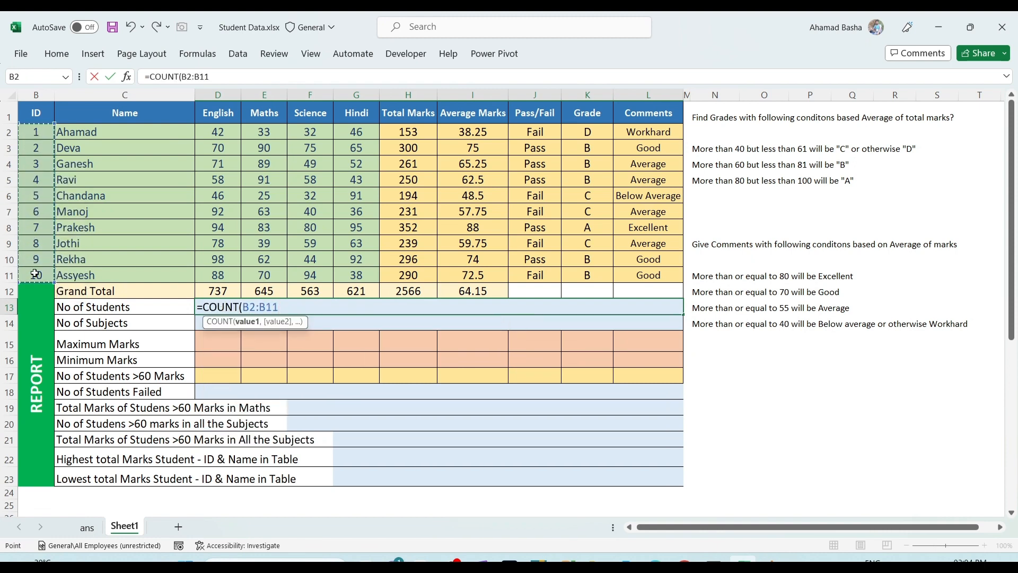
{"action": "key", "text": "Return"}
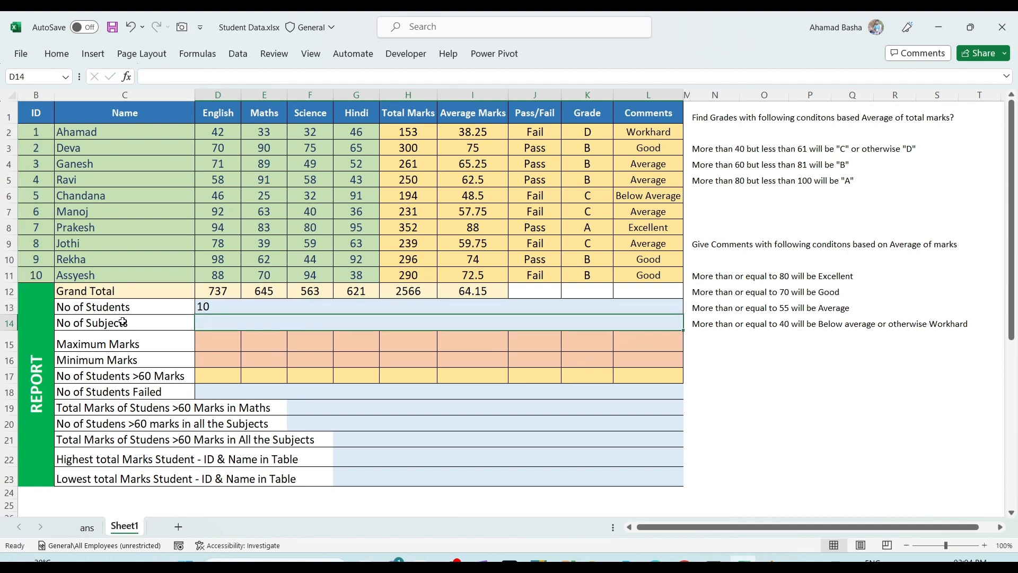
{"action": "double_click", "coordinate": [225, 307]}
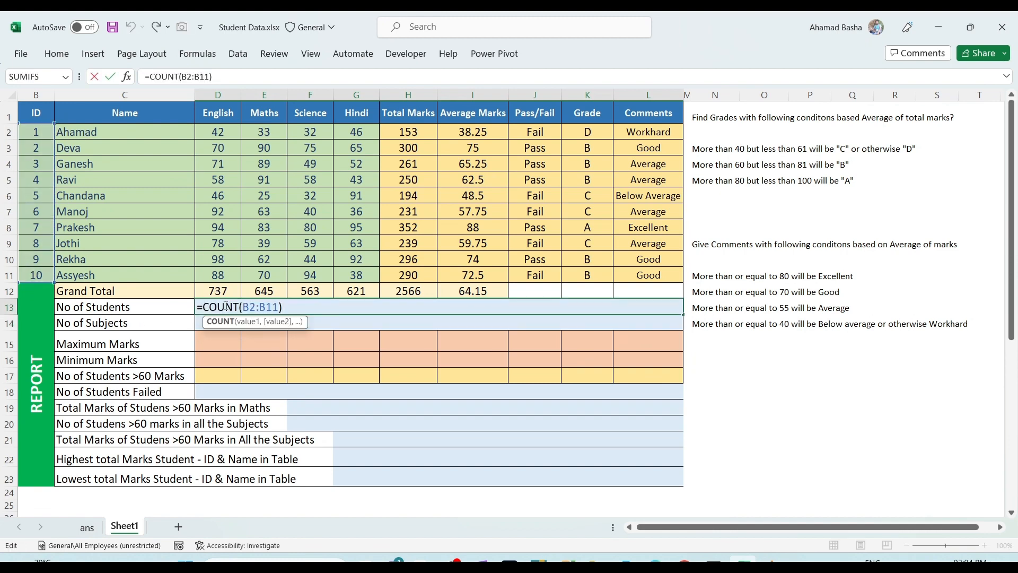
{"action": "key", "text": "Escape"}
{"action": "type", "text": "=C"}
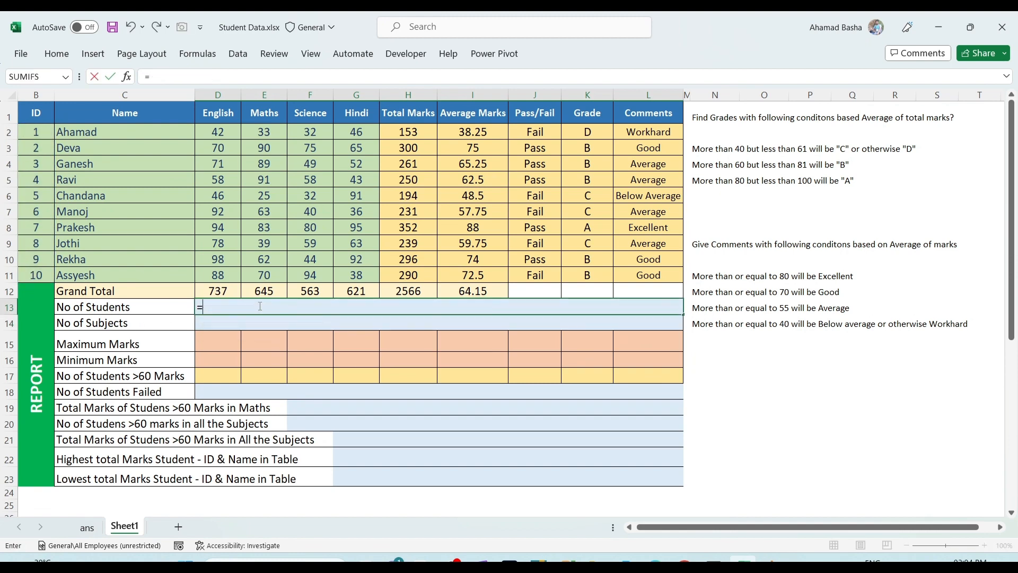
{"action": "key", "text": "Escape"}
{"action": "type", "text": "Coun"}
{"action": "key", "text": "BackSpace"}
{"action": "key", "text": "BackSpace"}
{"action": "key", "text": "BackSpace"}
{"action": "key", "text": "BackSpace"}
{"action": "key", "text": "BackSpace"}
{"action": "key", "text": "BackSpace"}
{"action": "key", "text": "BackSpace"}
Step: Replace the No of Students formula in D13 with =COUNTA(C2:C11), counting the Name column
{"action": "type", "text": "=Coyn"}
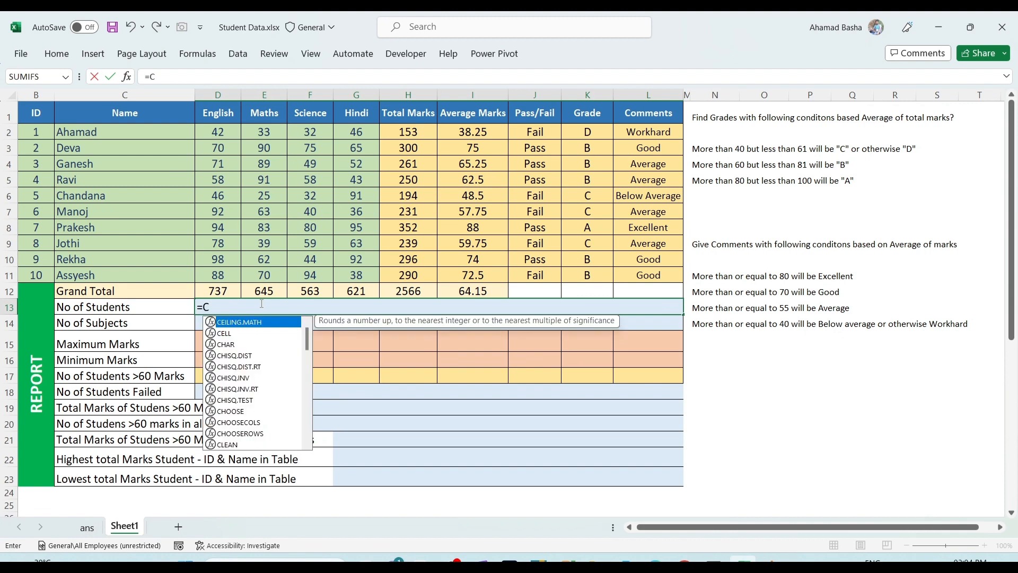
{"action": "key", "text": "BackSpace"}
{"action": "key", "text": "BackSpace"}
{"action": "key", "text": "BackSpace"}
{"action": "key", "text": "BackSpace"}
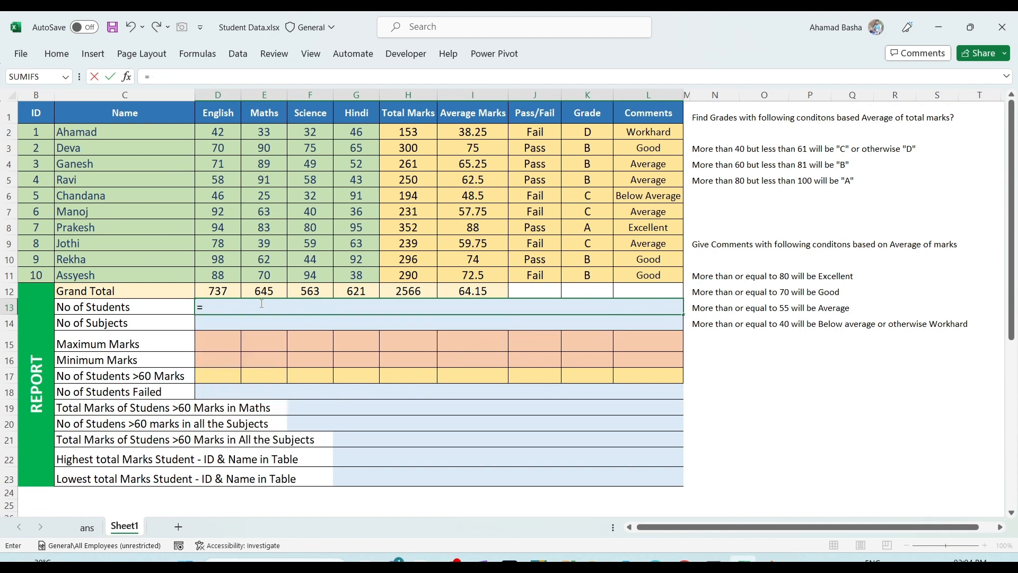
{"action": "type", "text": "Counta"}
{"action": "key", "text": "Tab"}
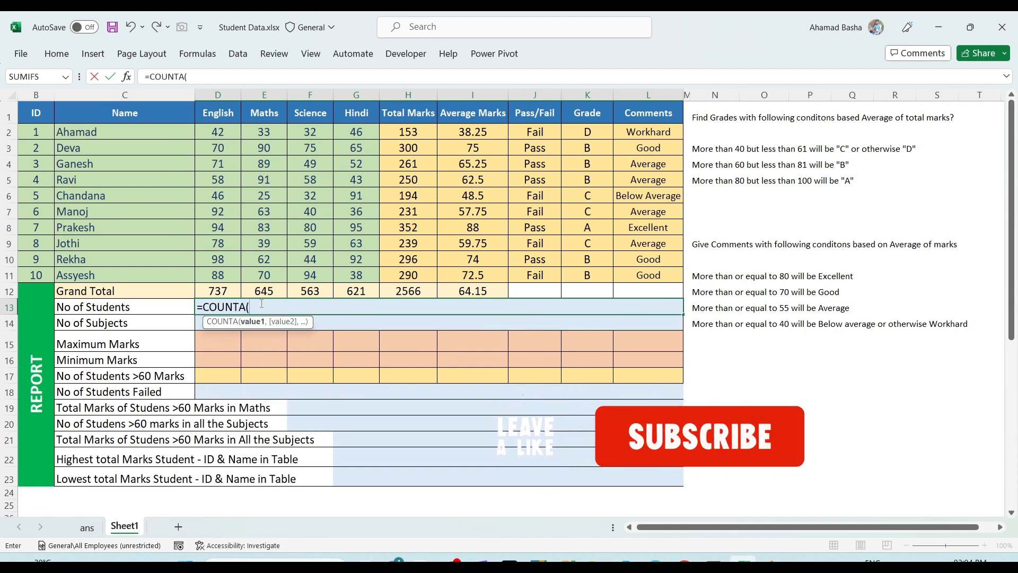
{"action": "left_click_drag", "start_coordinate": [145, 134], "coordinate": [148, 270]}
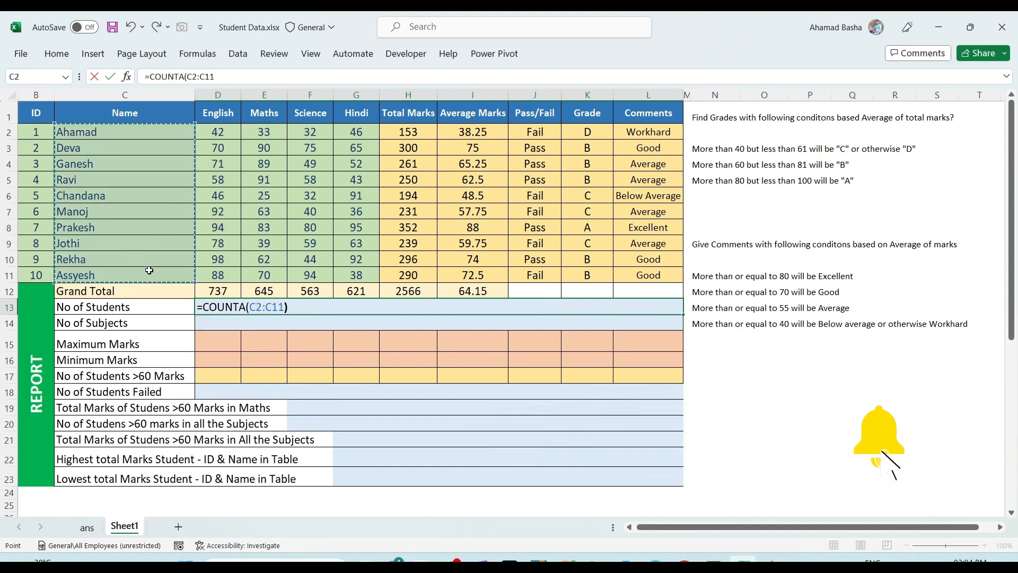
{"action": "key", "text": "Return"}
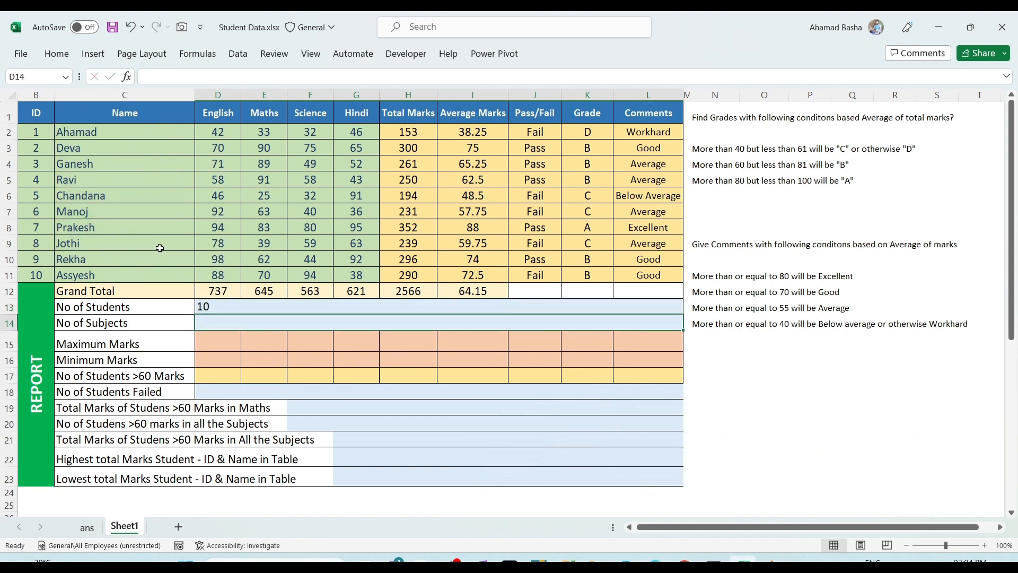
Step: Set the No of Students formula in D13 back to =COUNT(B2:B11), counting the ID column
{"action": "left_click", "coordinate": [210, 309]}
{"action": "type", "text": "="}
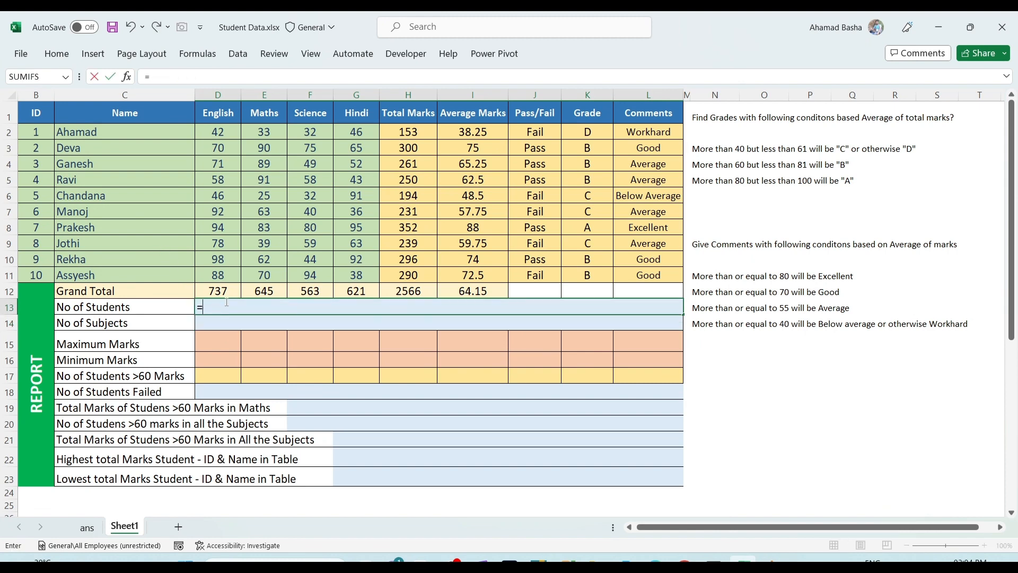
{"action": "type", "text": "Count"}
{"action": "key", "text": "Tab"}
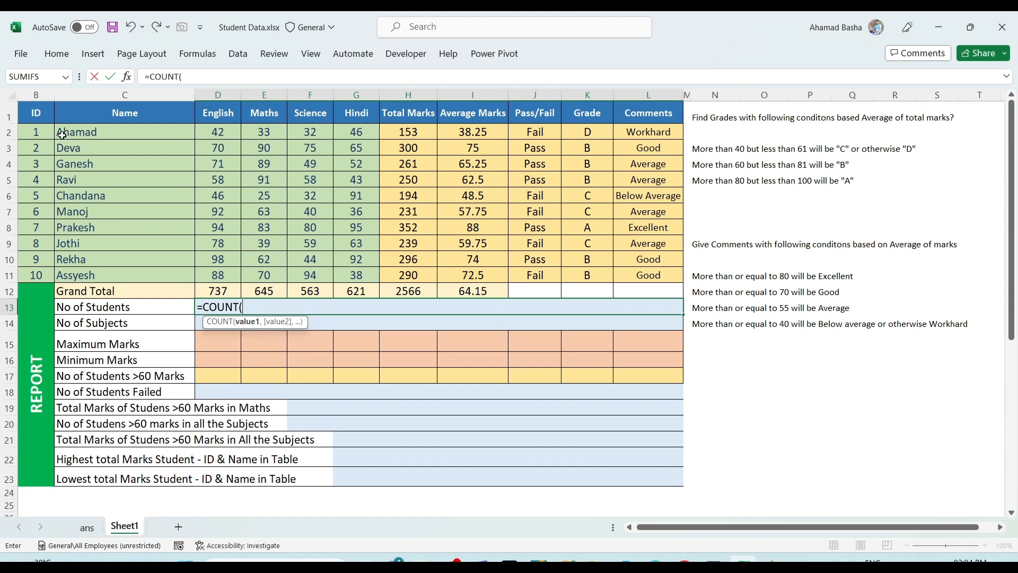
{"action": "left_click_drag", "start_coordinate": [32, 126], "coordinate": [39, 268]}
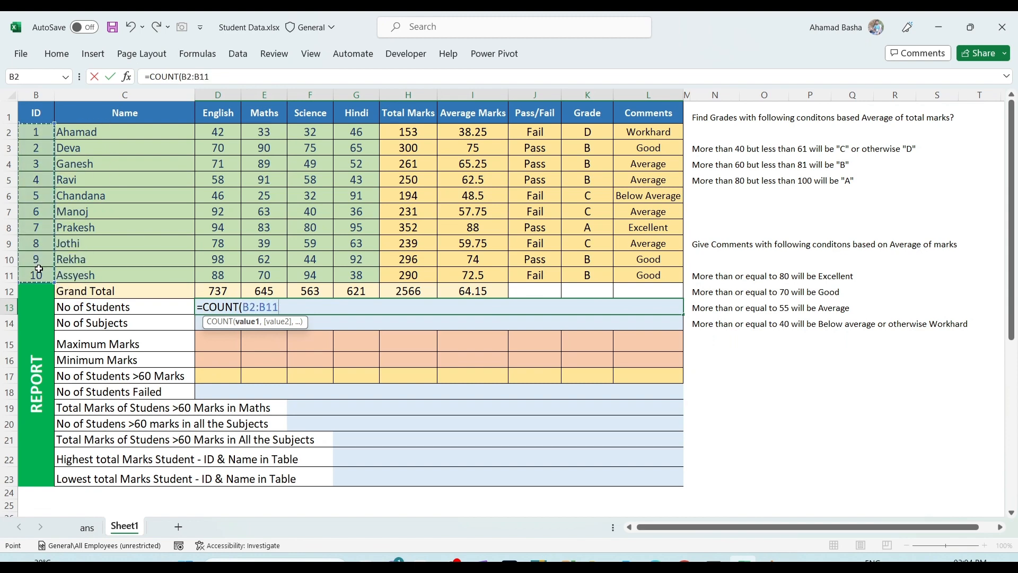
{"action": "key", "text": "Return"}
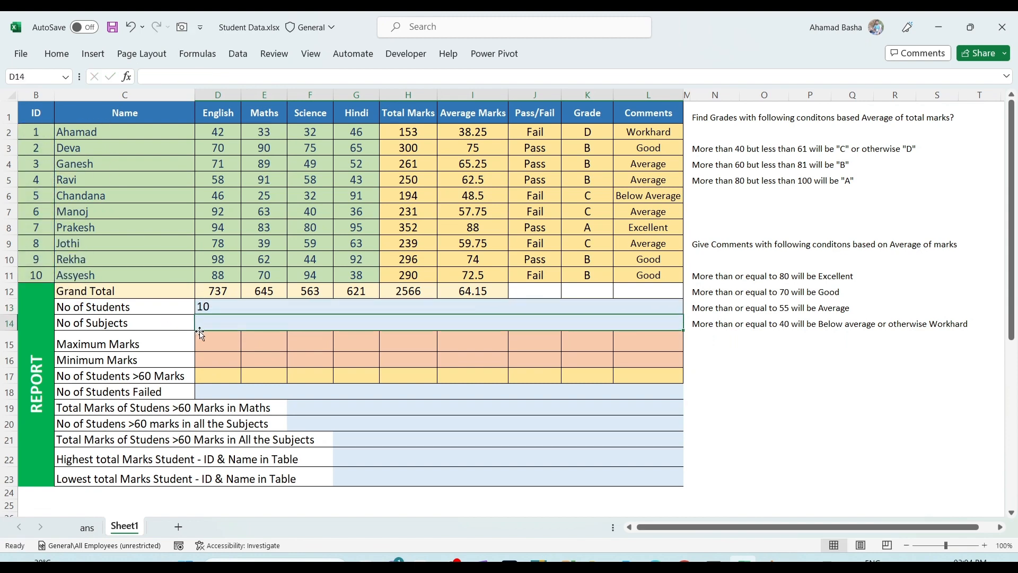
Step: Examine the subject headers English to Hindi in D1:G1 and select the No of Subjects cell D14
{"action": "double_click", "coordinate": [212, 323]}
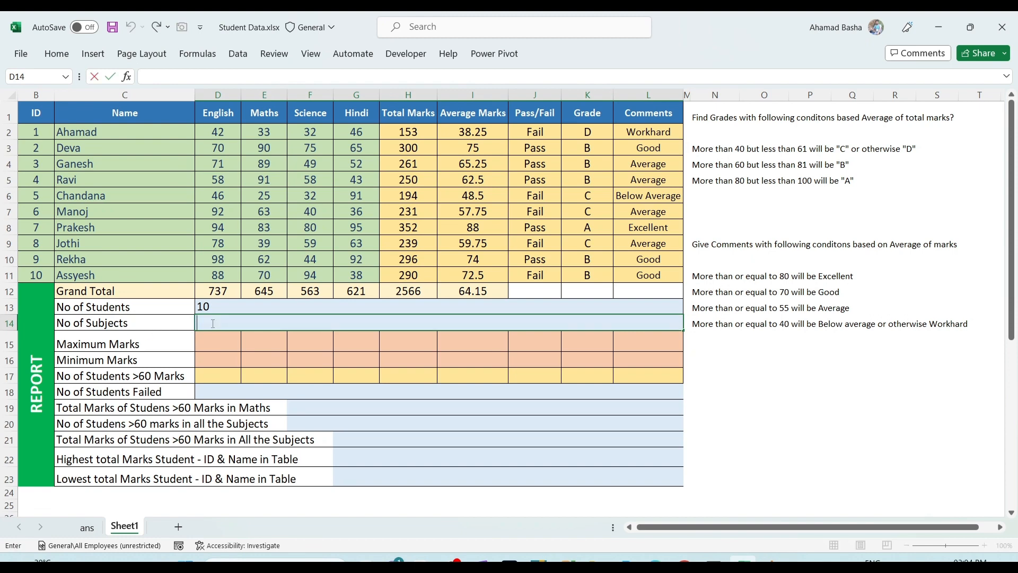
{"action": "key", "text": "Escape"}
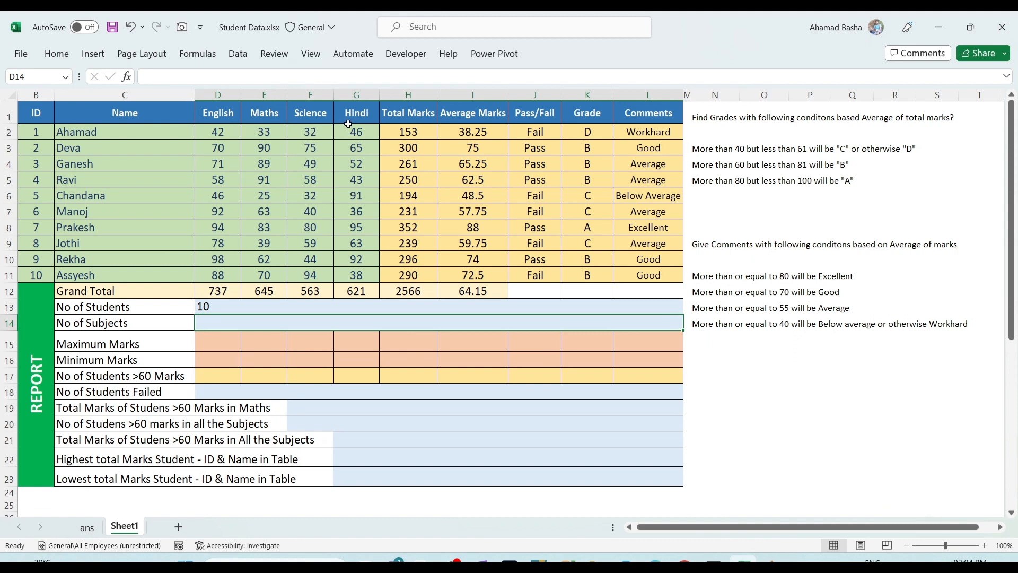
{"action": "left_click", "coordinate": [222, 128]}
{"action": "left_click", "coordinate": [236, 114]}
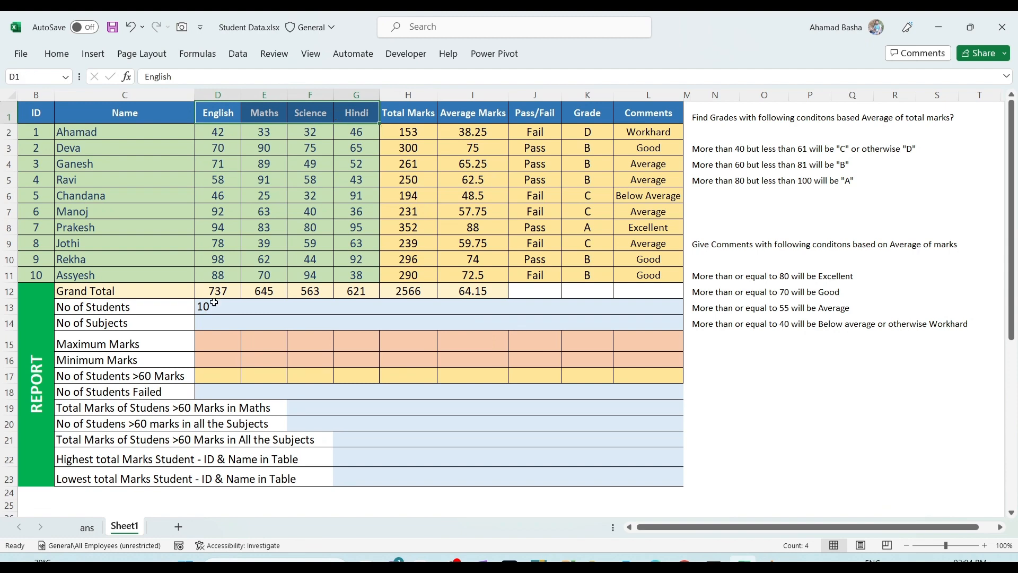
{"action": "left_click", "coordinate": [211, 322]}
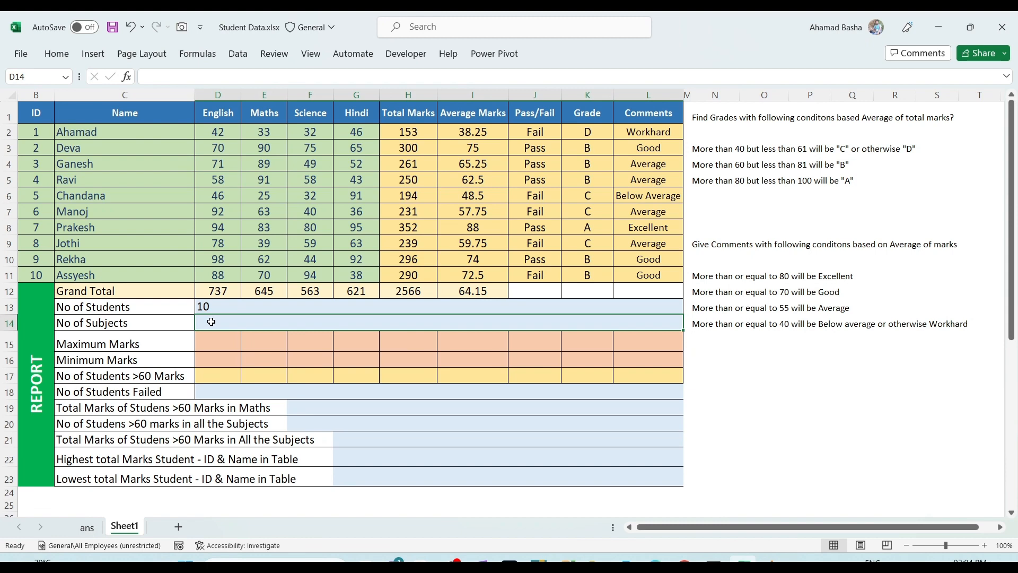
Step: Count the subjects from the header row with =COUNTA(D1:G1) in the No of Subjects cell D14
{"action": "type", "text": "="}
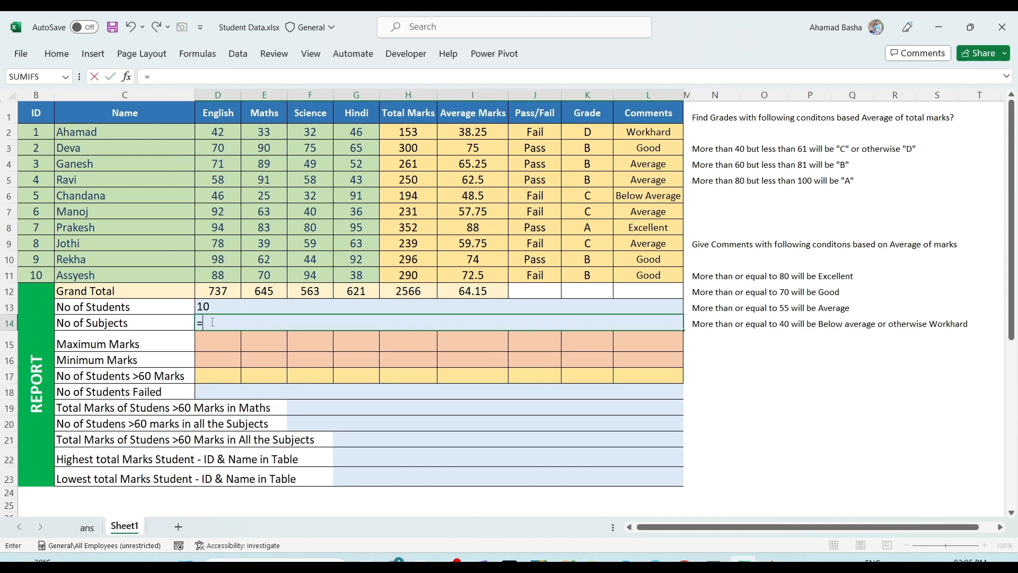
{"action": "type", "text": "Coun"}
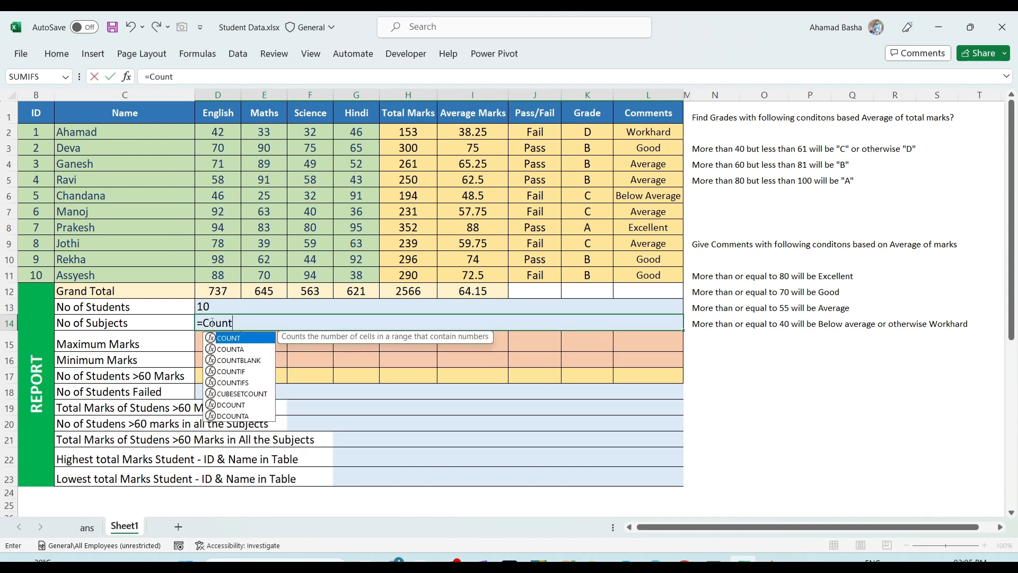
{"action": "type", "text": "t"}
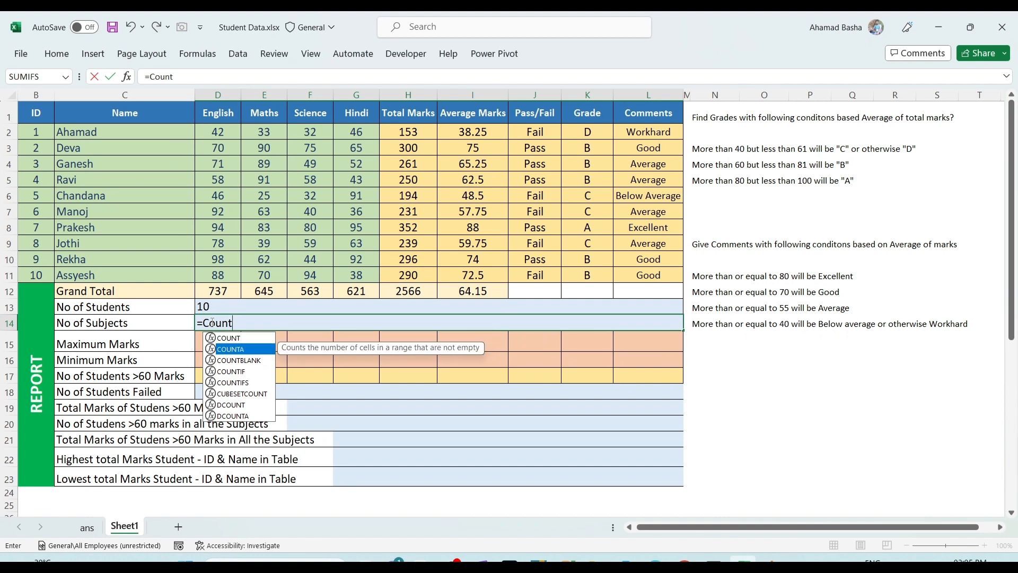
{"action": "key", "text": "Down"}
{"action": "key", "text": "Tab"}
{"action": "left_click_drag", "start_coordinate": [229, 114], "coordinate": [370, 116]}
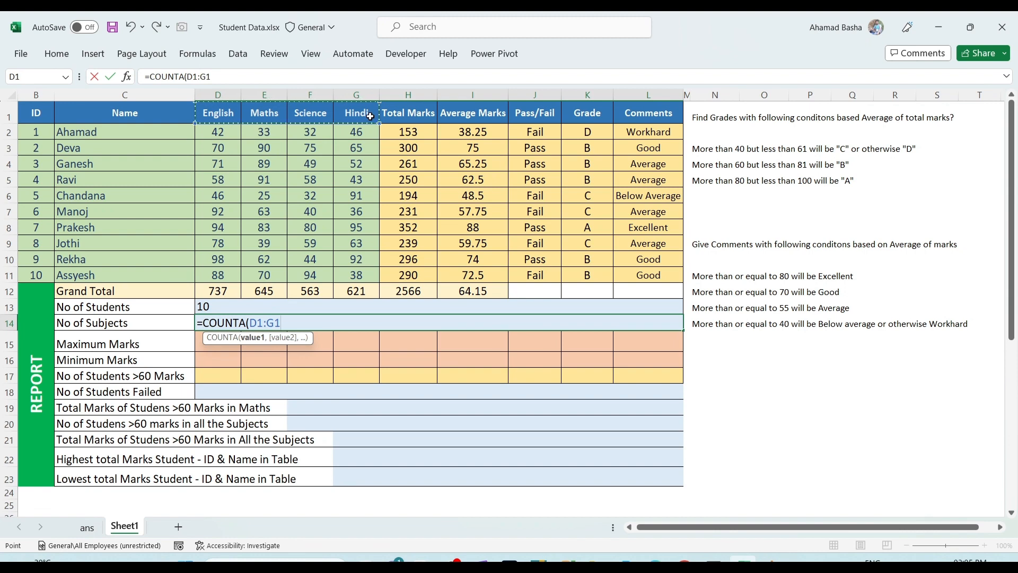
{"action": "type", "text": ")"}
{"action": "key", "text": "Return"}
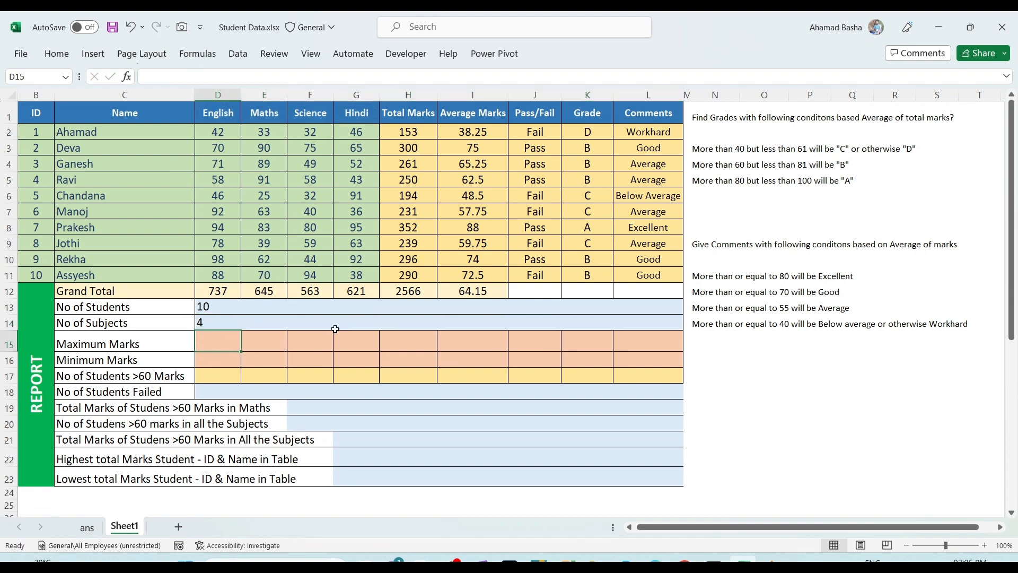
{"action": "left_click", "coordinate": [100, 345]}
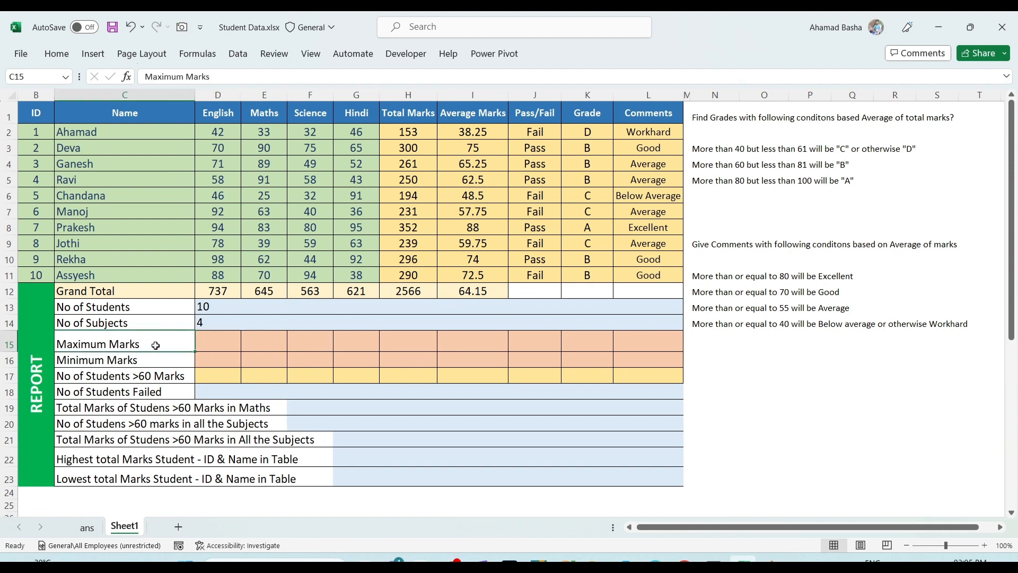
{"action": "left_click", "coordinate": [215, 341]}
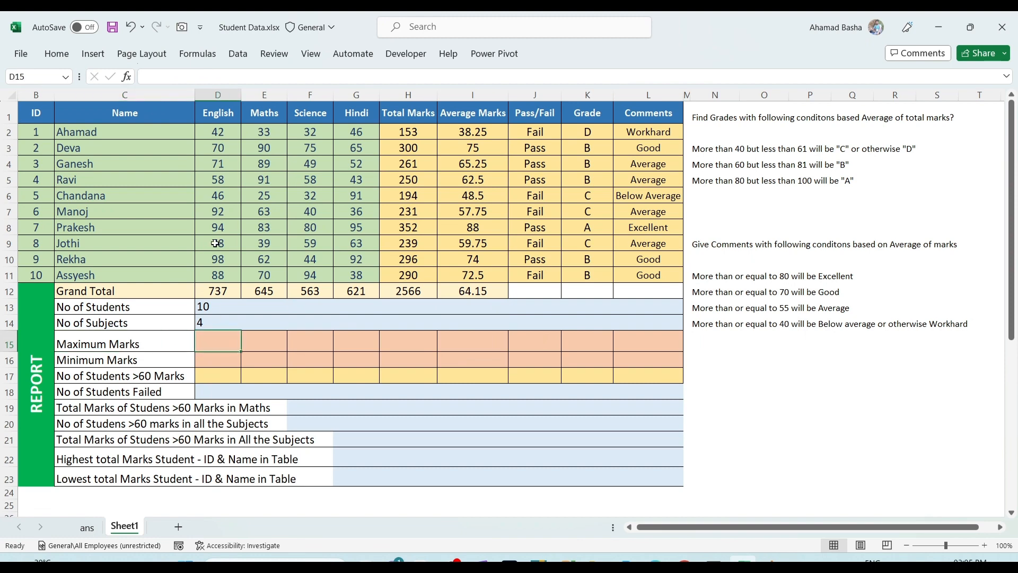
{"action": "left_click_drag", "start_coordinate": [216, 133], "coordinate": [217, 273]}
{"action": "left_click_drag", "start_coordinate": [217, 131], "coordinate": [219, 196]}
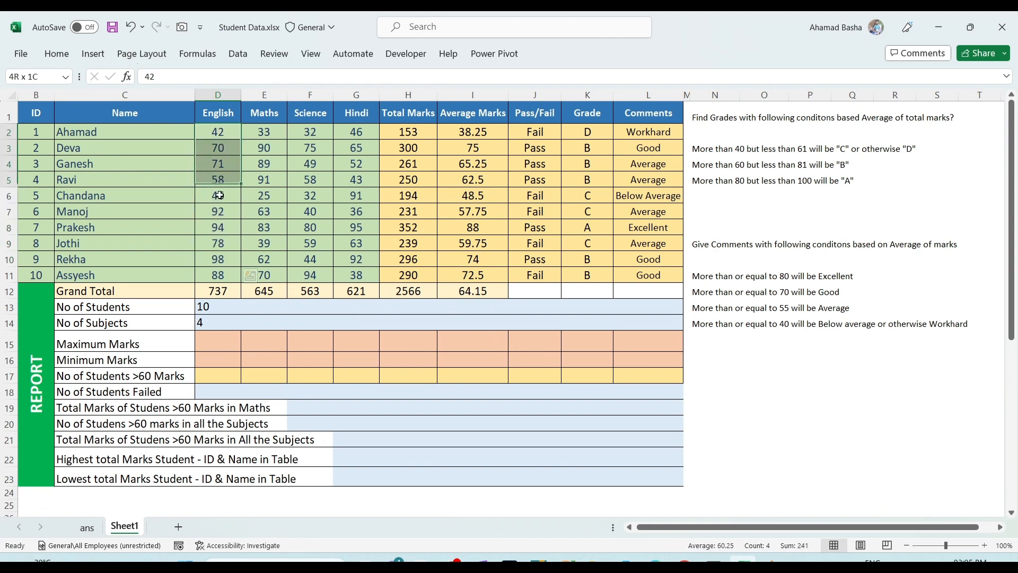
{"action": "left_click", "coordinate": [228, 339]}
{"action": "type", "text": "="}
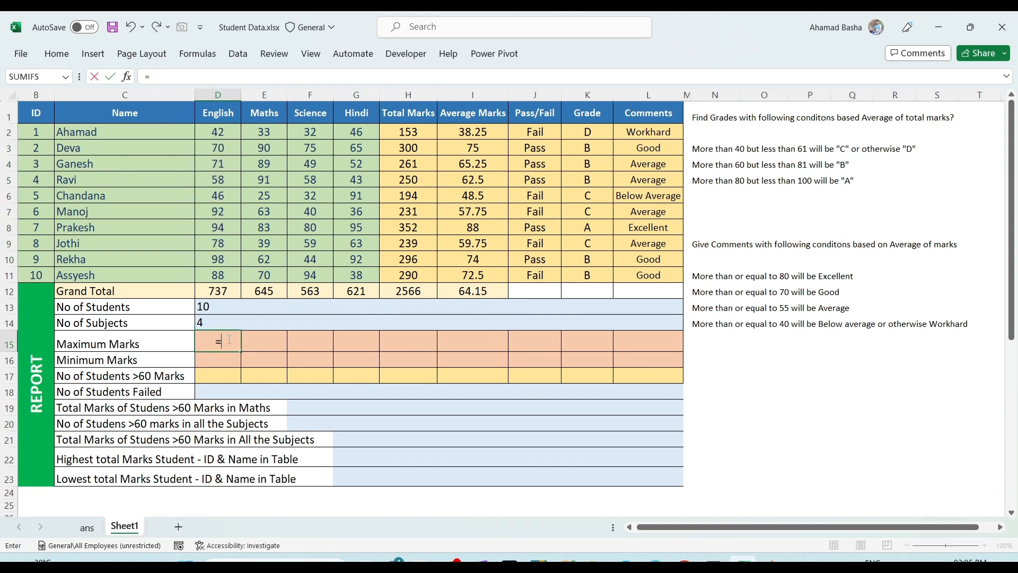
{"action": "left_click_drag", "start_coordinate": [112, 134], "coordinate": [114, 271]}
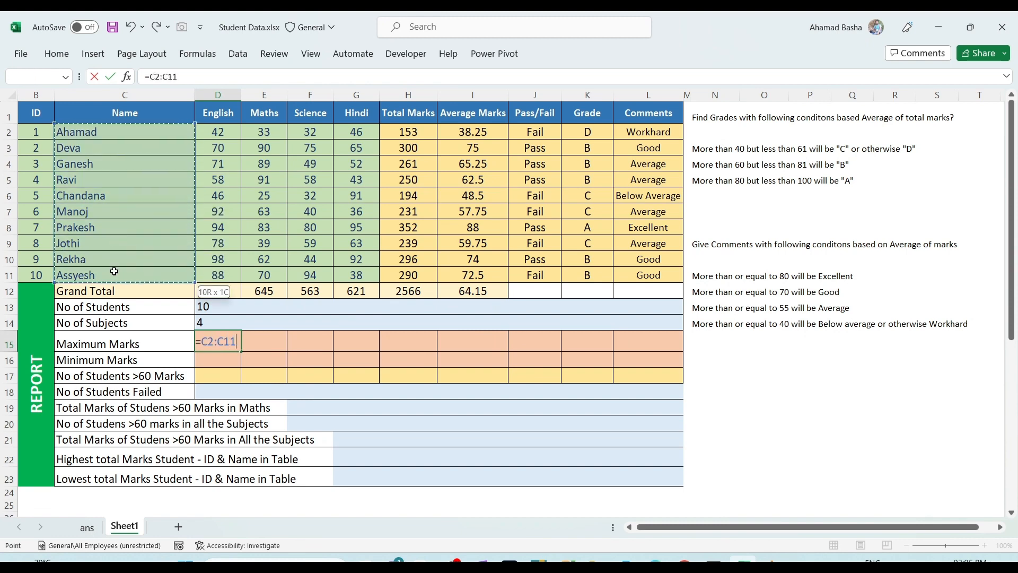
{"action": "key", "text": "Escape"}
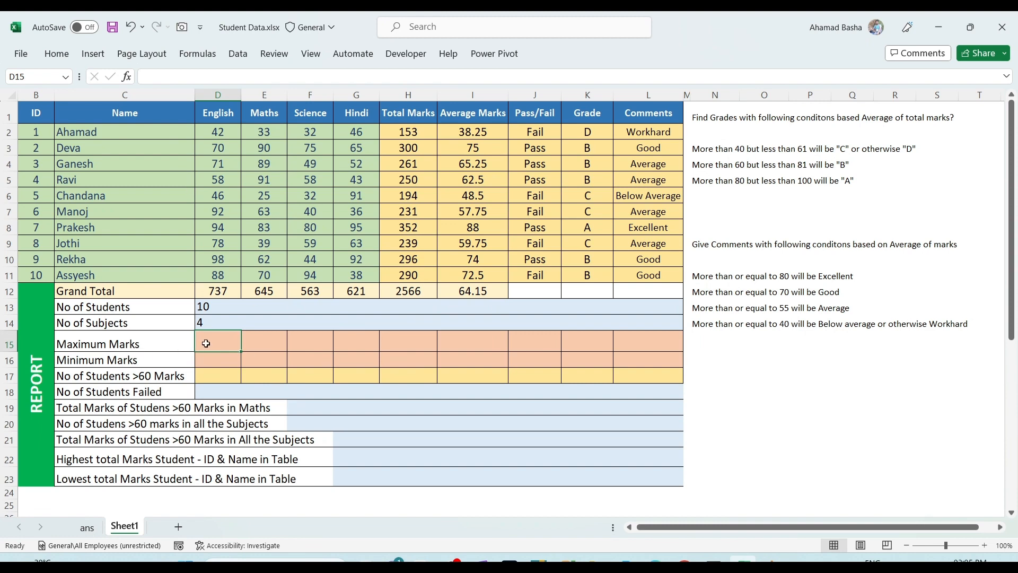
Step: Calculate the highest English mark in D15 with =MAX(D2:D11) and fill the formula across to the Hindi column G15
{"action": "type", "text": "=MAX("}
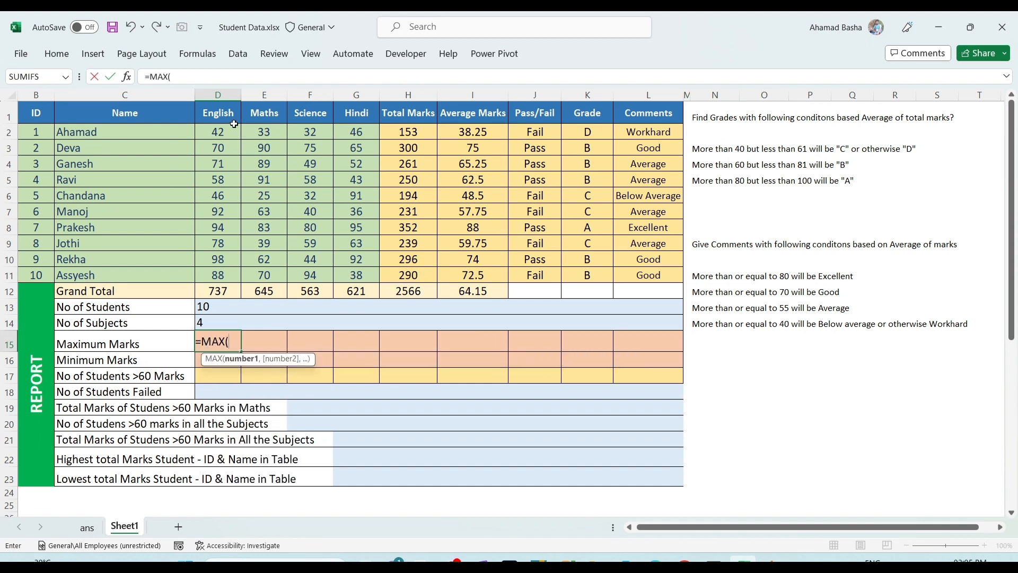
{"action": "left_click_drag", "start_coordinate": [234, 125], "coordinate": [228, 272]}
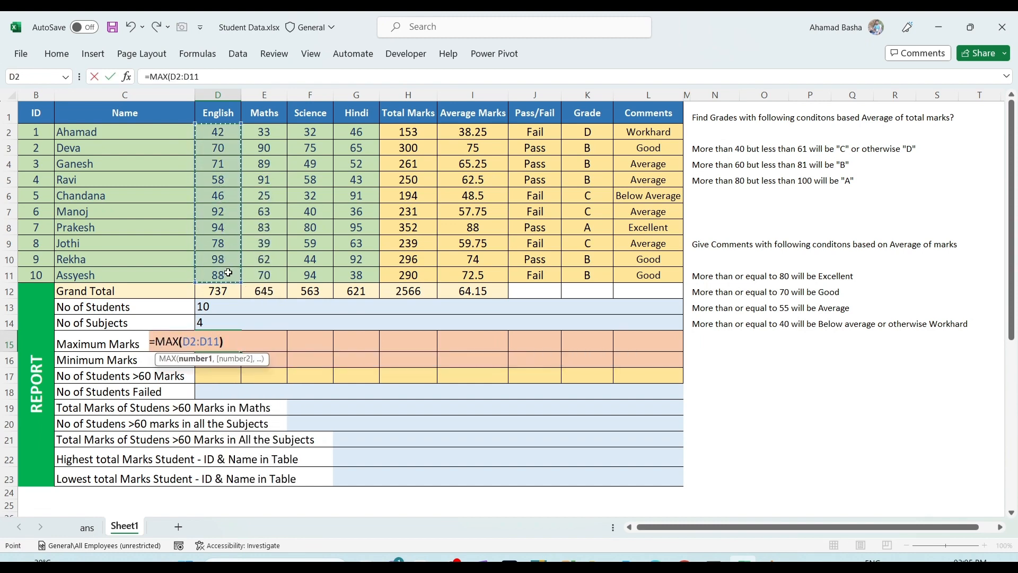
{"action": "key", "text": "Return"}
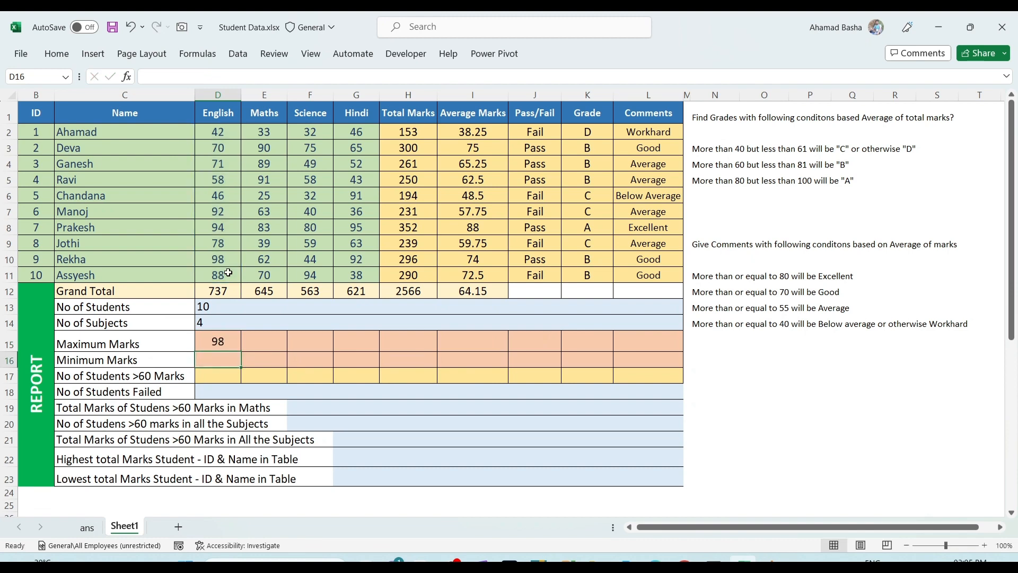
{"action": "left_click_drag", "start_coordinate": [221, 132], "coordinate": [222, 274]}
{"action": "left_click", "coordinate": [212, 336]}
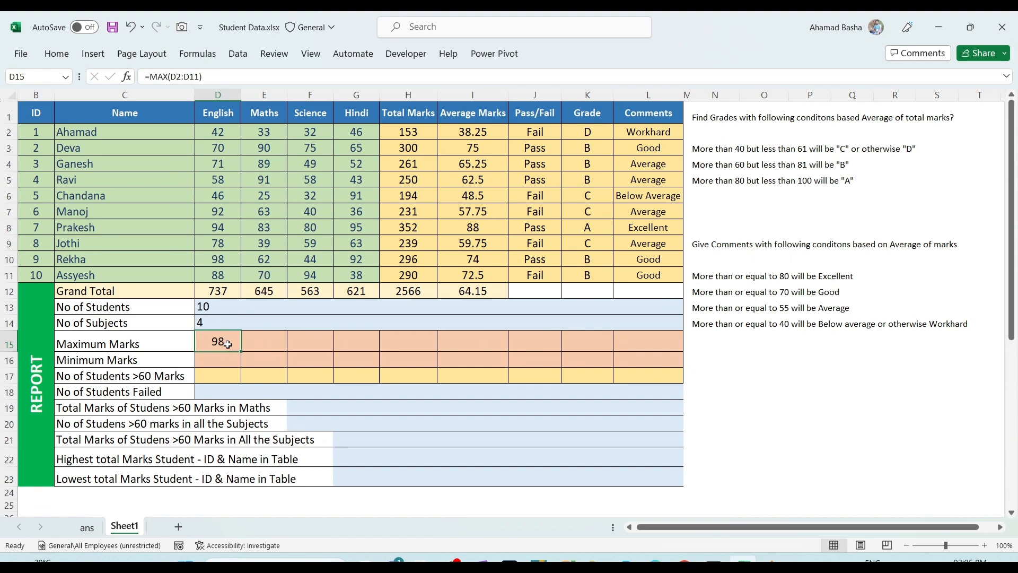
{"action": "left_click_drag", "start_coordinate": [242, 351], "coordinate": [365, 346]}
Step: Check the MAX formulas for Science and Hindi and compare the Maximum Marks results with the students' marks in the subject columns
{"action": "double_click", "coordinate": [319, 341]}
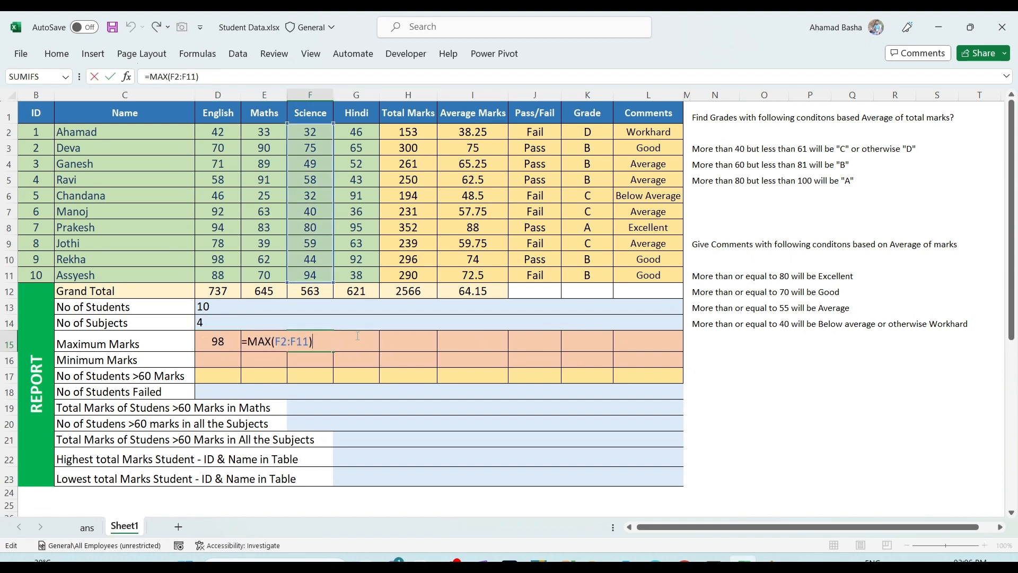
{"action": "key", "text": "Escape"}
{"action": "double_click", "coordinate": [360, 341]}
{"action": "key", "text": "Escape"}
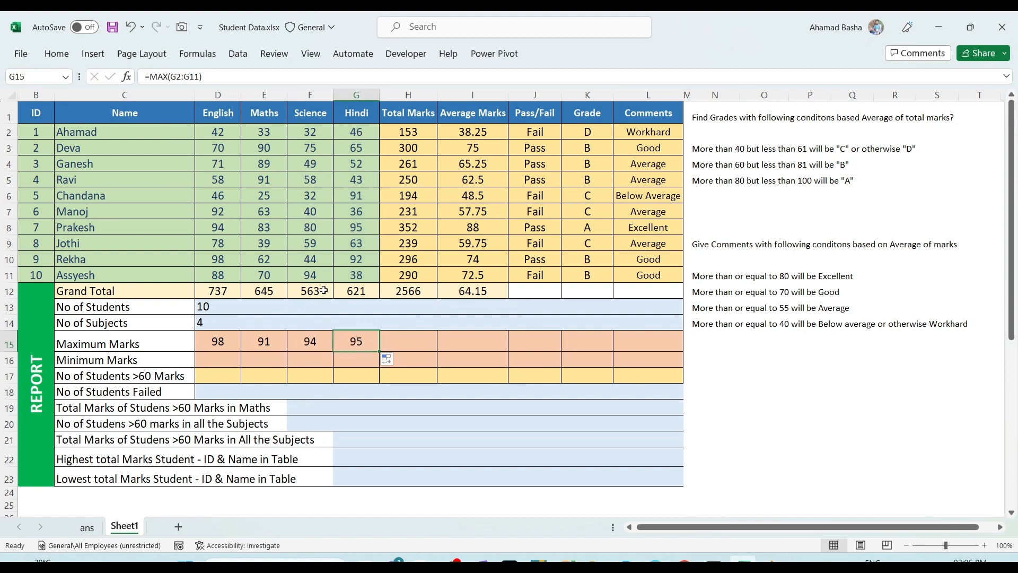
{"action": "left_click", "coordinate": [306, 278]}
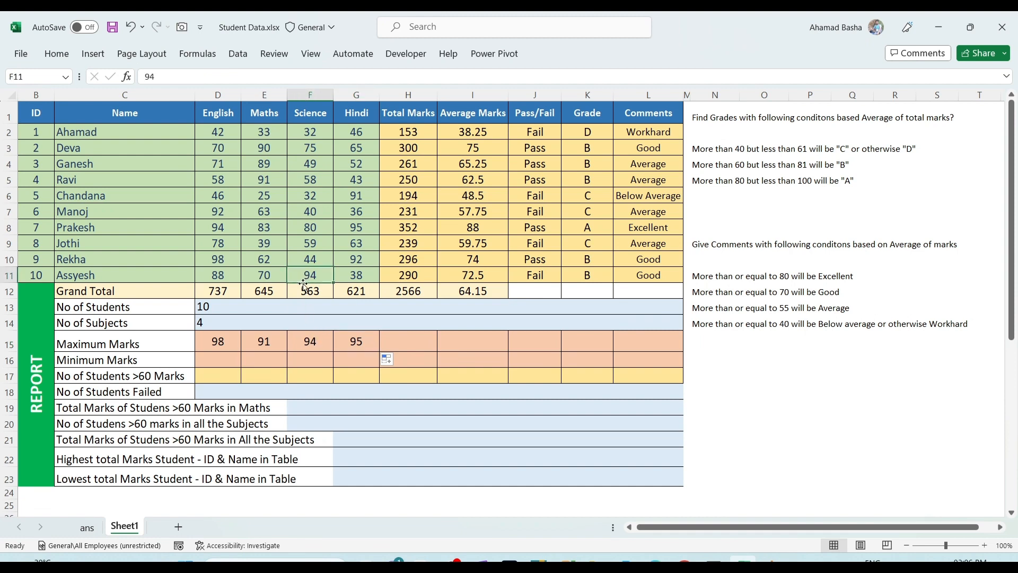
{"action": "left_click", "coordinate": [262, 341]}
{"action": "left_click", "coordinate": [269, 183]}
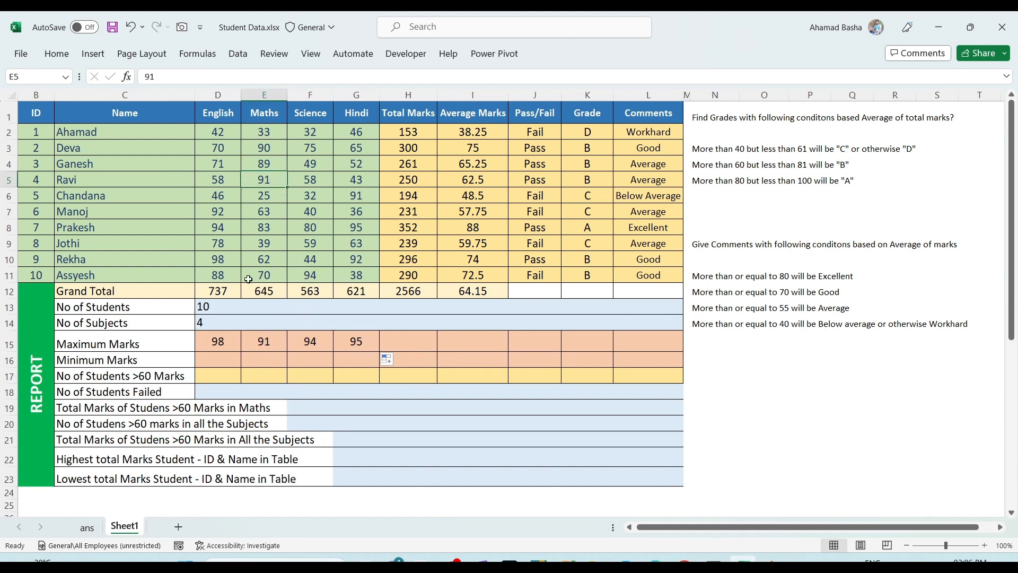
{"action": "left_click", "coordinate": [209, 344]}
{"action": "left_click", "coordinate": [229, 260]}
{"action": "left_click", "coordinate": [309, 345]}
{"action": "key", "text": "Return"}
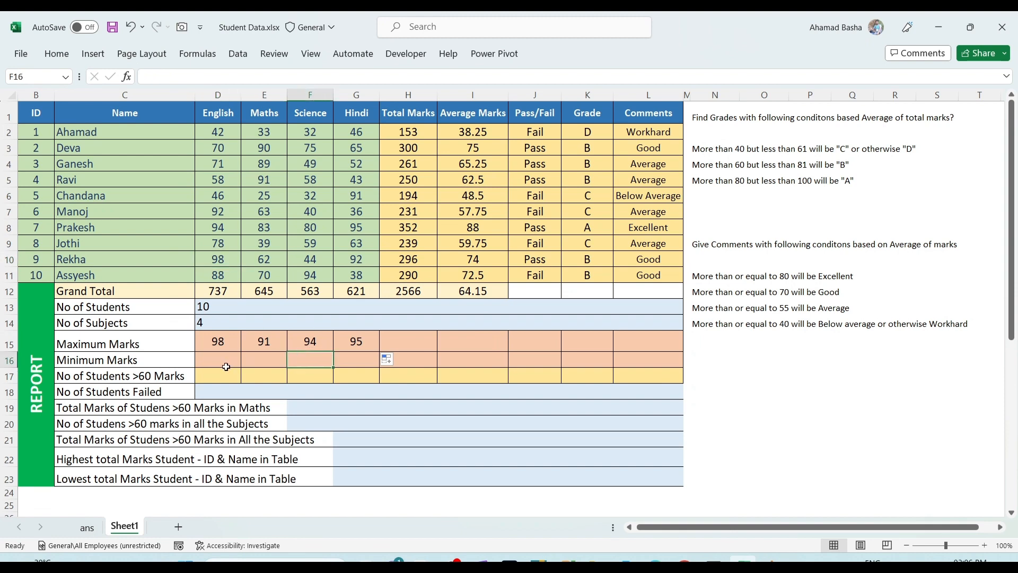
Step: Calculate the lowest English mark in D16 with =MIN(D2:D11) and fill the formula across to the Hindi column G16
{"action": "left_click", "coordinate": [225, 363]}
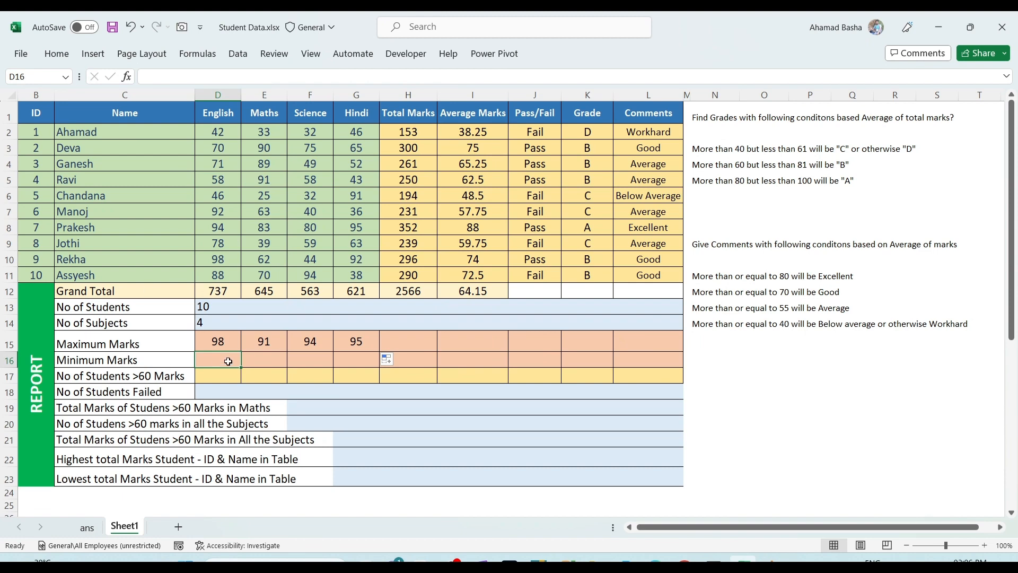
{"action": "type", "text": "=MIN("}
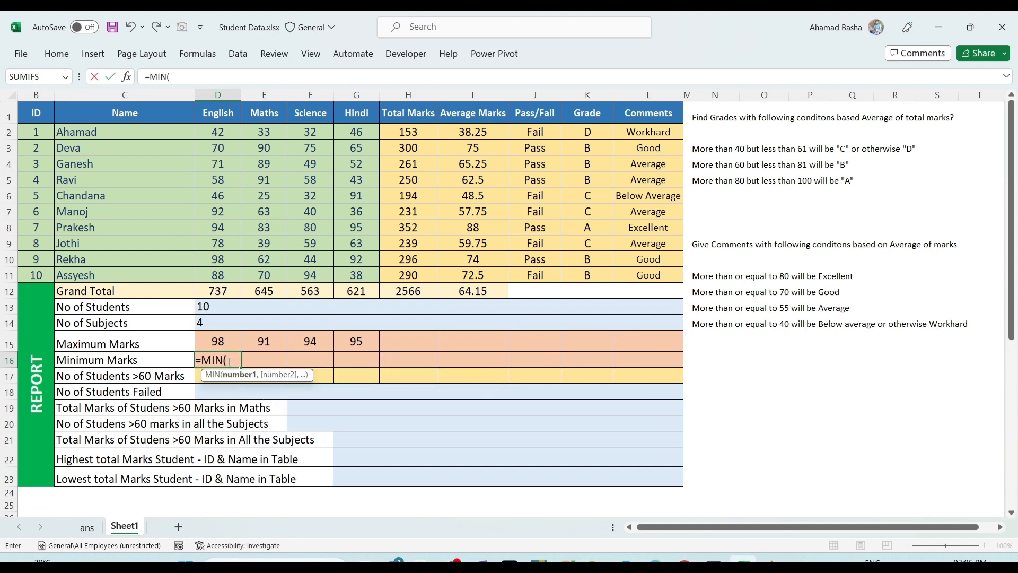
{"action": "left_click_drag", "start_coordinate": [223, 132], "coordinate": [232, 272]}
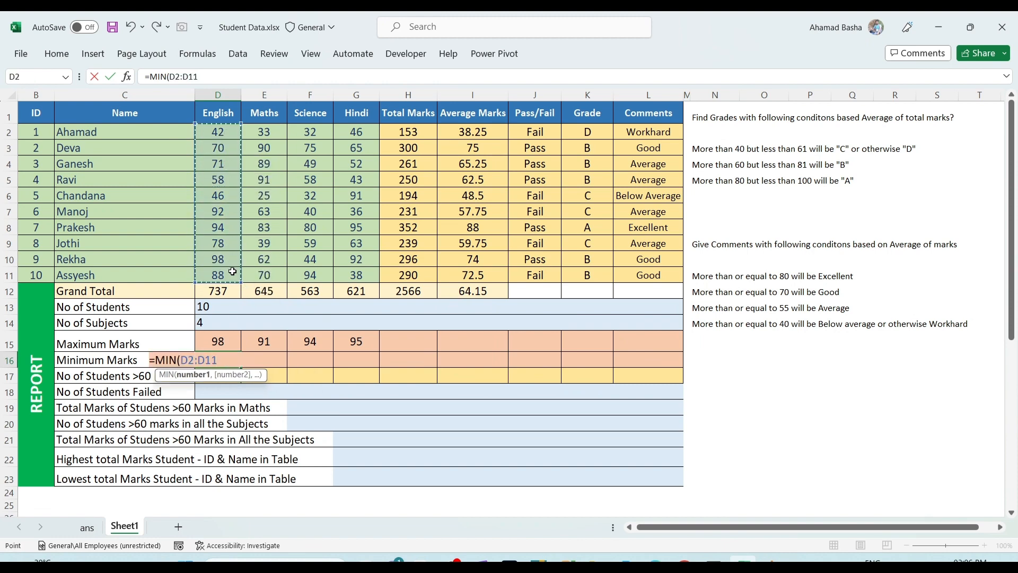
{"action": "key", "text": "Return"}
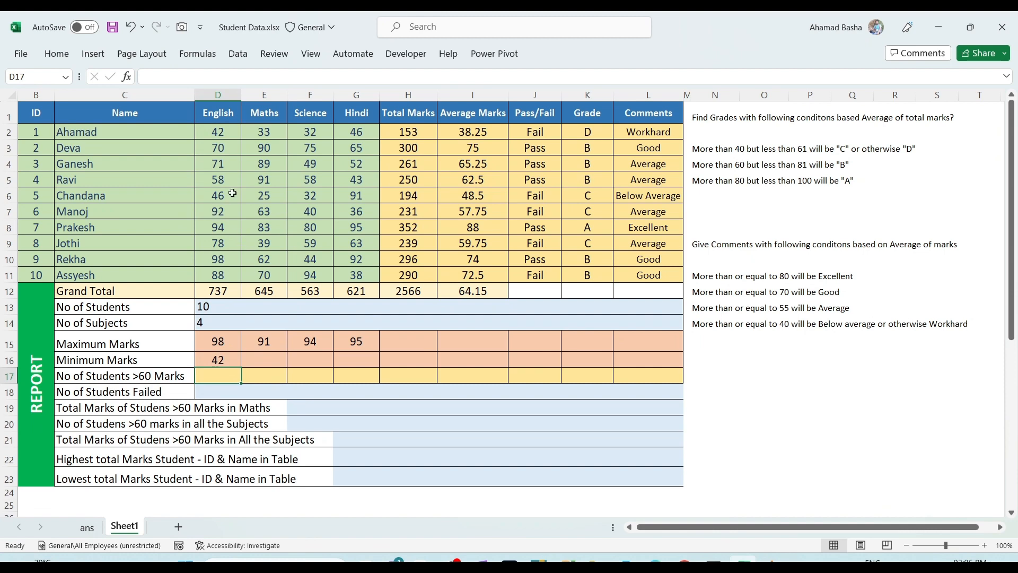
{"action": "left_click", "coordinate": [234, 361]}
{"action": "left_click_drag", "start_coordinate": [246, 366], "coordinate": [373, 358]}
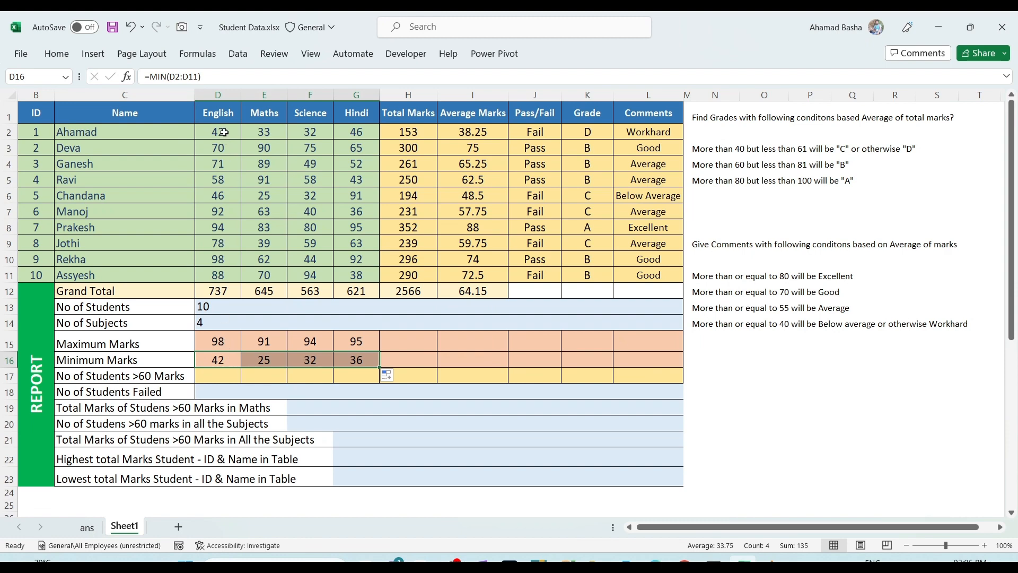
Step: Examine the marks in each subject column from English to Hindi and review the No of Subjects formula in D14
{"action": "left_click_drag", "start_coordinate": [225, 133], "coordinate": [228, 276]}
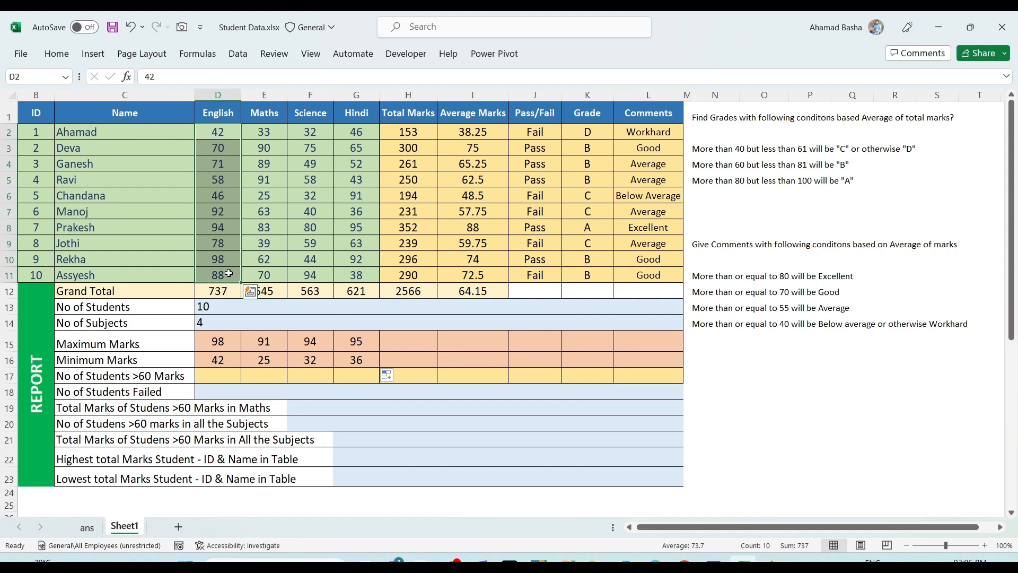
{"action": "left_click", "coordinate": [271, 376]}
{"action": "left_click", "coordinate": [268, 131]}
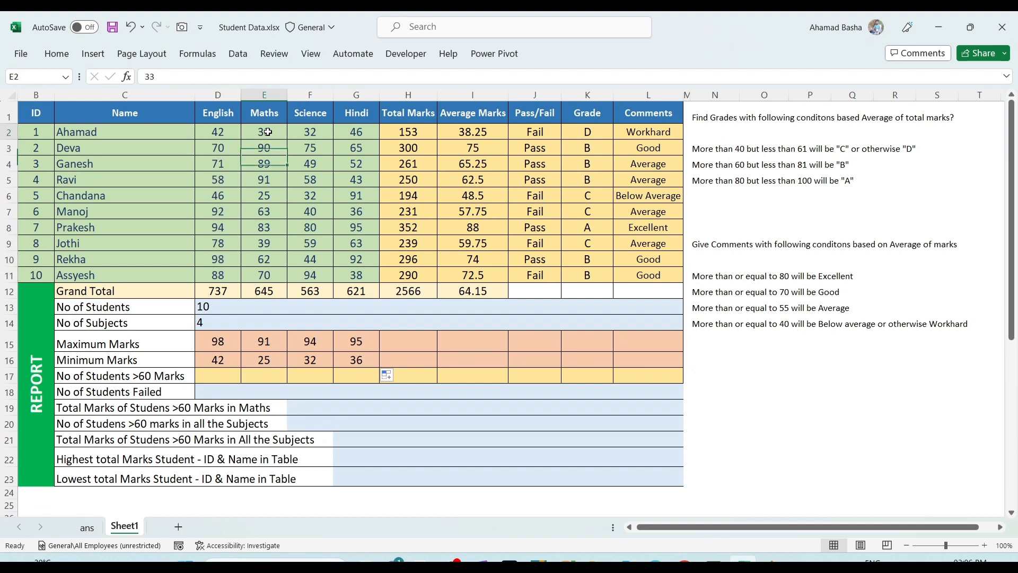
{"action": "left_click_drag", "start_coordinate": [268, 132], "coordinate": [264, 269]}
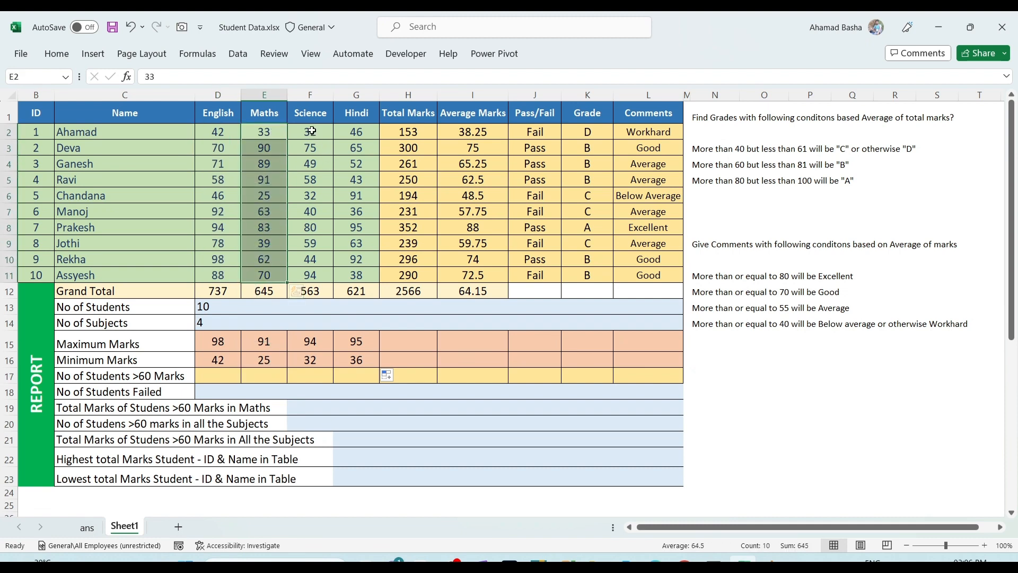
{"action": "left_click_drag", "start_coordinate": [311, 131], "coordinate": [307, 270]}
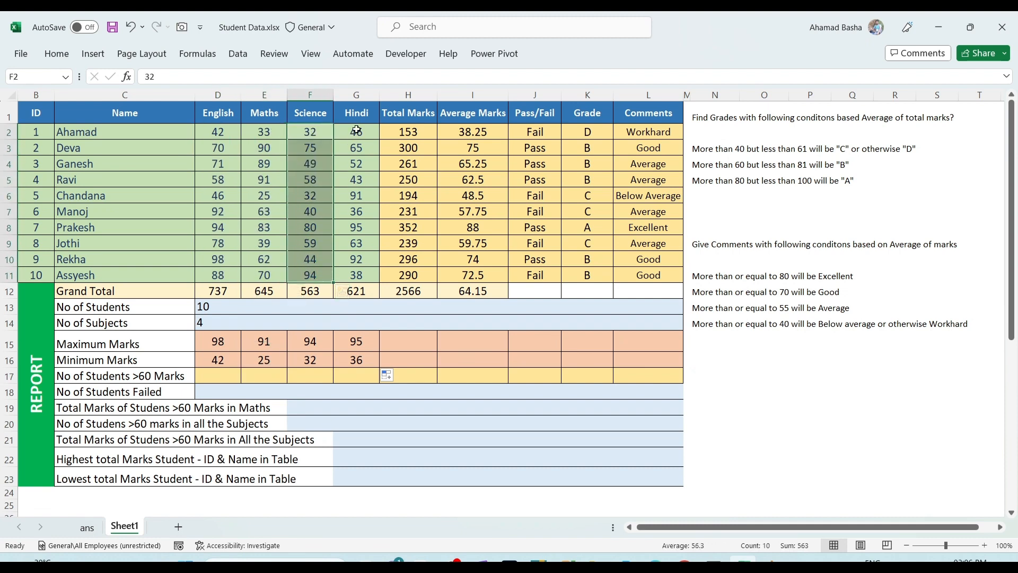
{"action": "left_click_drag", "start_coordinate": [356, 130], "coordinate": [354, 273]}
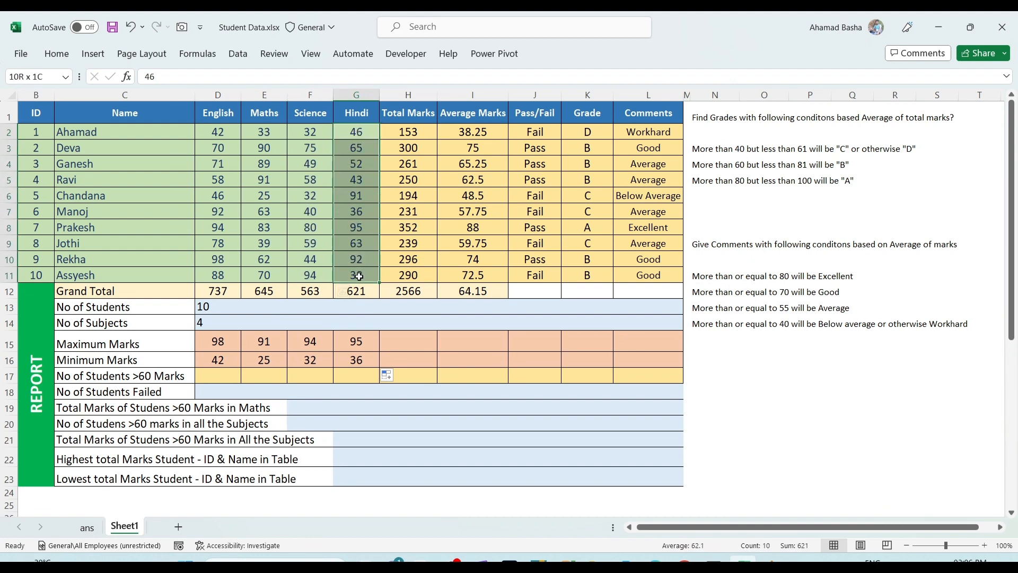
{"action": "left_click", "coordinate": [425, 354]}
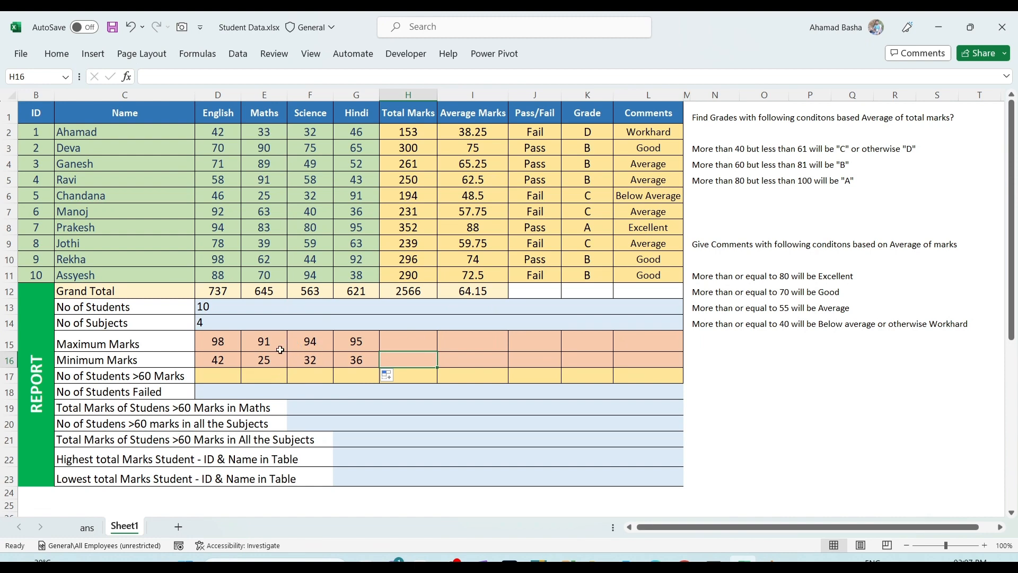
{"action": "left_click", "coordinate": [223, 378]}
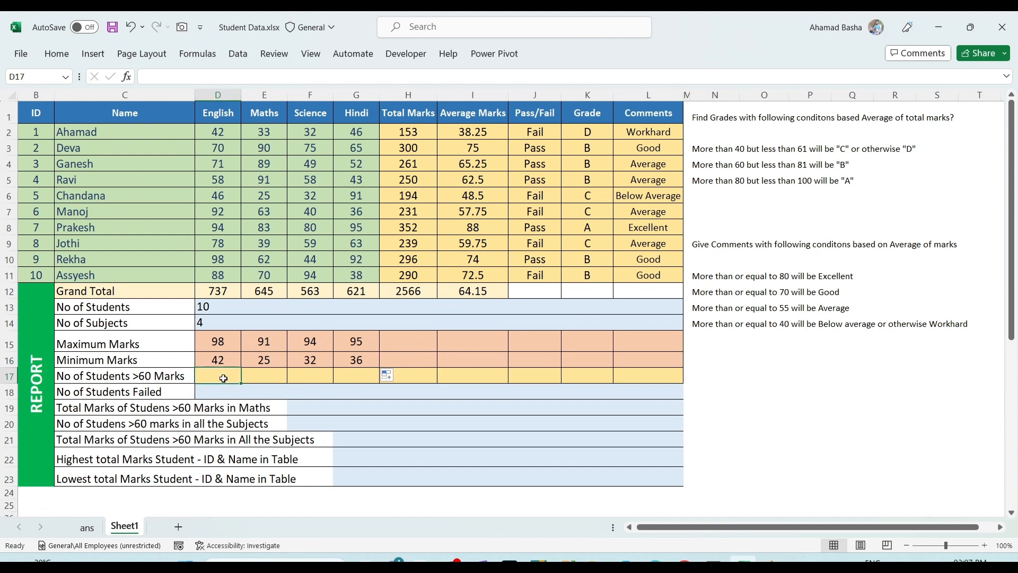
{"action": "left_click", "coordinate": [171, 320]}
{"action": "left_click", "coordinate": [210, 320]}
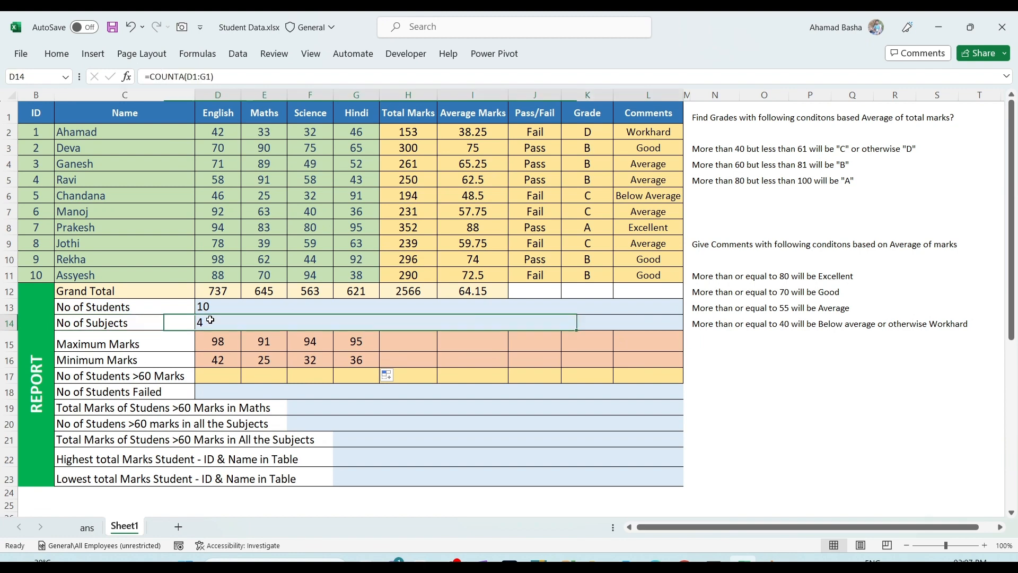
{"action": "left_click", "coordinate": [221, 375]}
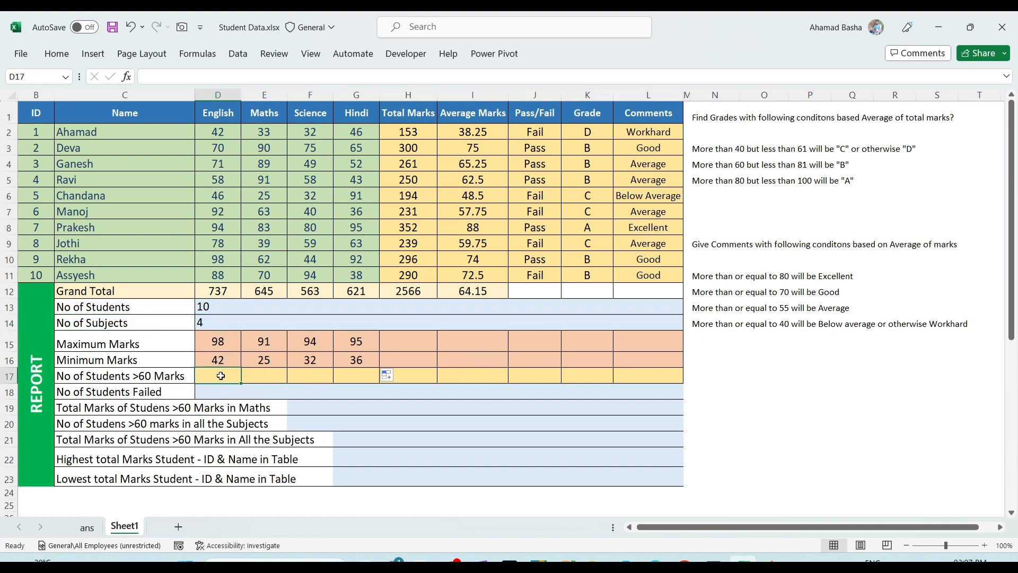
{"action": "type", "text": "=Counif"}
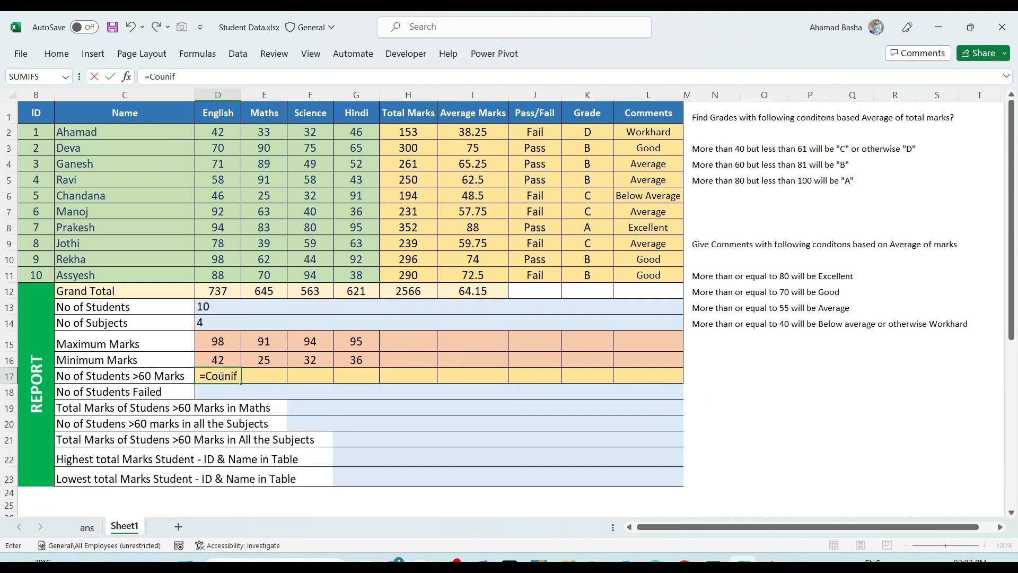
{"action": "key", "text": "Tab"}
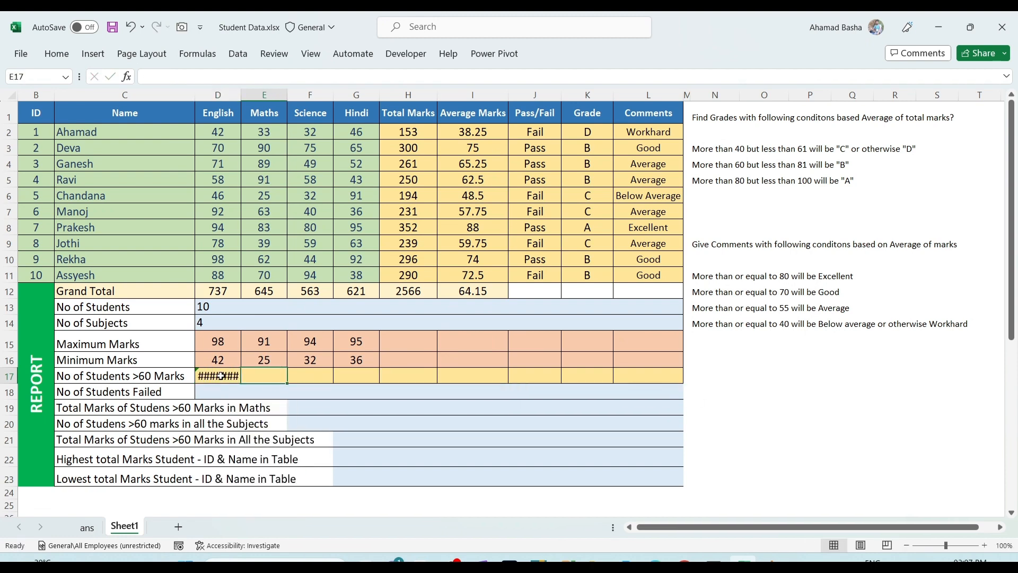
Step: Try to count the English marks above 60 in D17 with =COUNTIF(D11,>60)
{"action": "left_click", "coordinate": [220, 375]}
{"action": "type", "text": "=Count"}
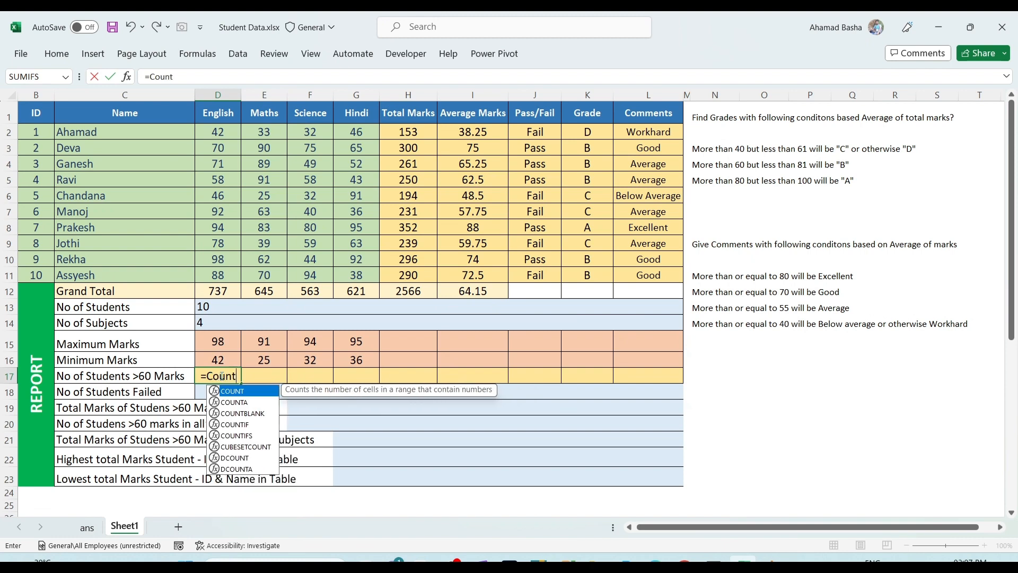
{"action": "key", "text": "Down"}
{"action": "key", "text": "Down"}
{"action": "key", "text": "Down"}
{"action": "key", "text": "Tab"}
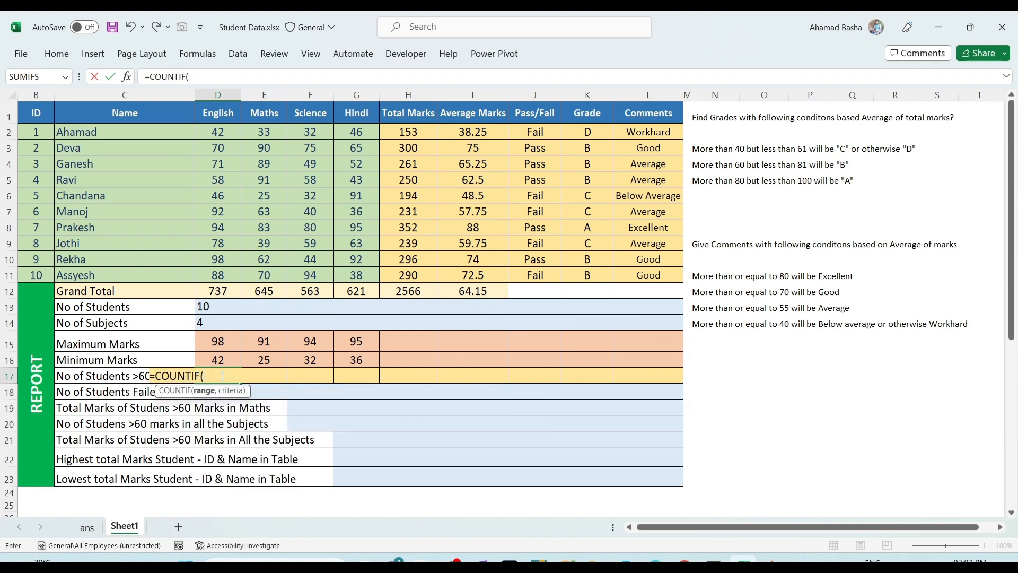
{"action": "left_click_drag", "start_coordinate": [221, 138], "coordinate": [221, 271]}
{"action": "left_click", "coordinate": [221, 271]}
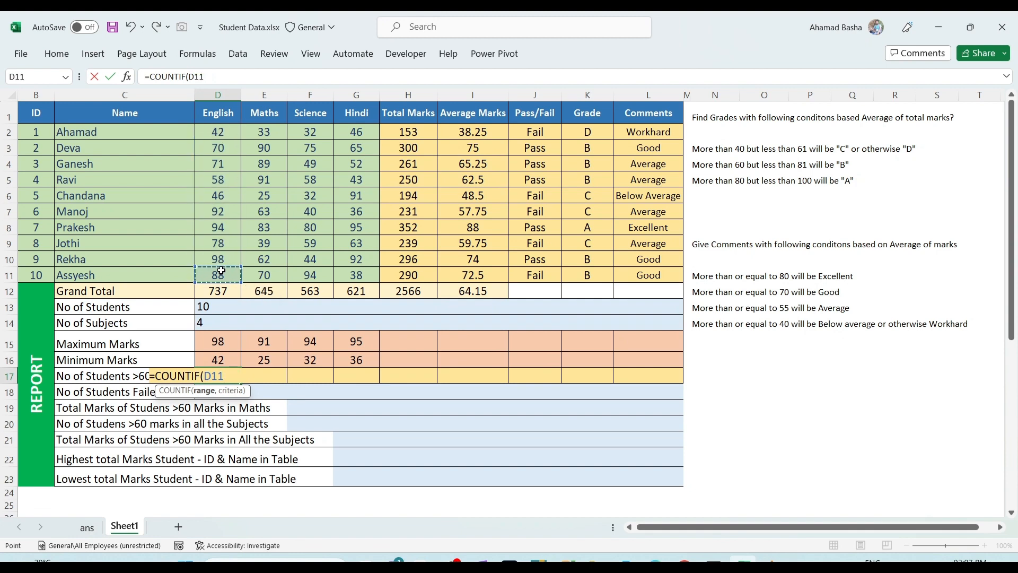
{"action": "type", "text": ","}
{"action": "key", "text": "BackSpace"}
{"action": "type", "text": ",>60"}
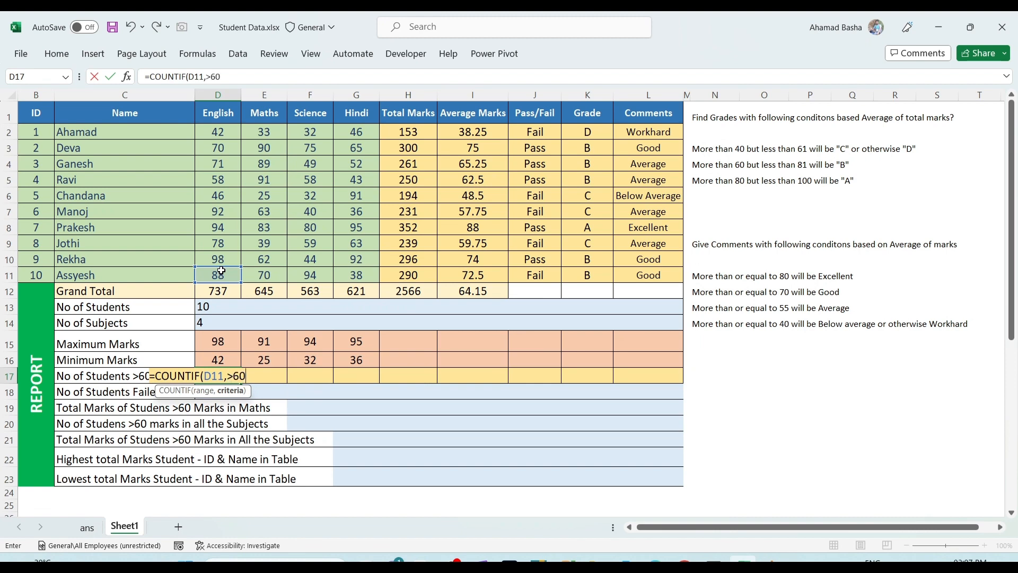
{"action": "type", "text": ")"}
{"action": "key", "text": "Return"}
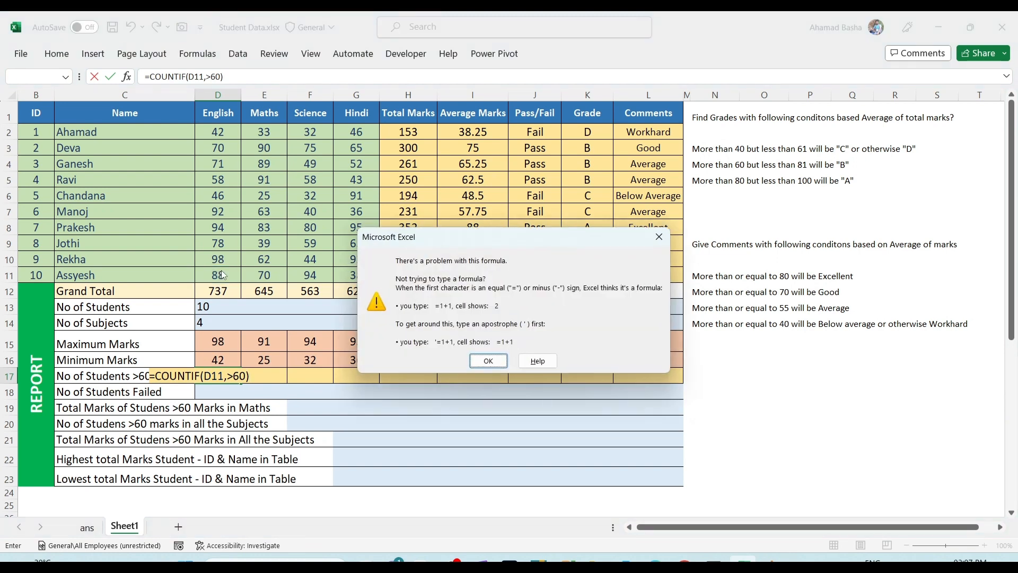
Step: Try adding quotation marks around the criterion of the D17 formula, as =COUNTIF(D11,">60)")
{"action": "key", "text": "Return"}
{"action": "key", "text": "Return"}
{"action": "key", "text": "Return"}
{"action": "type", "text": "\""}
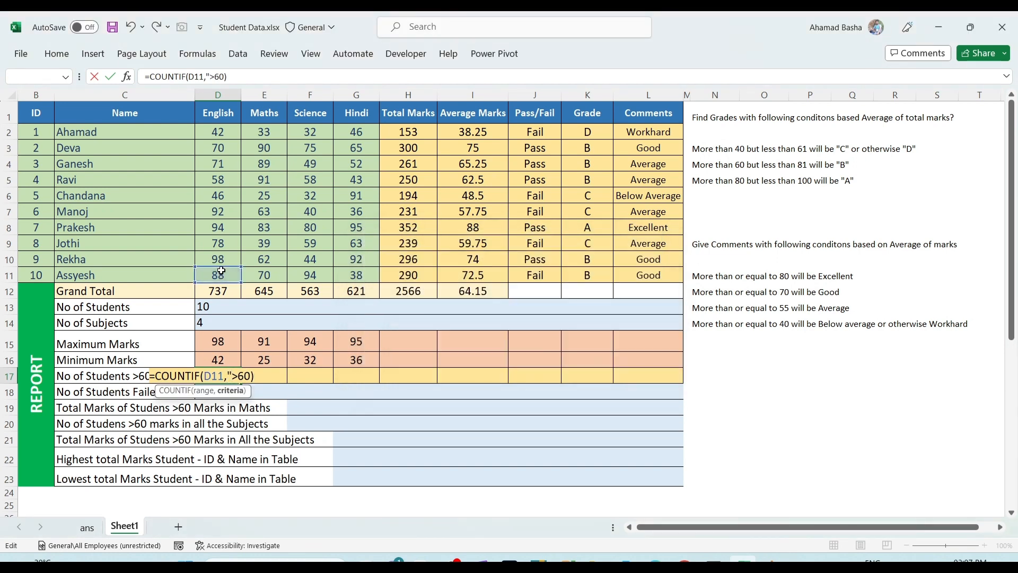
{"action": "type", "text": ")"}
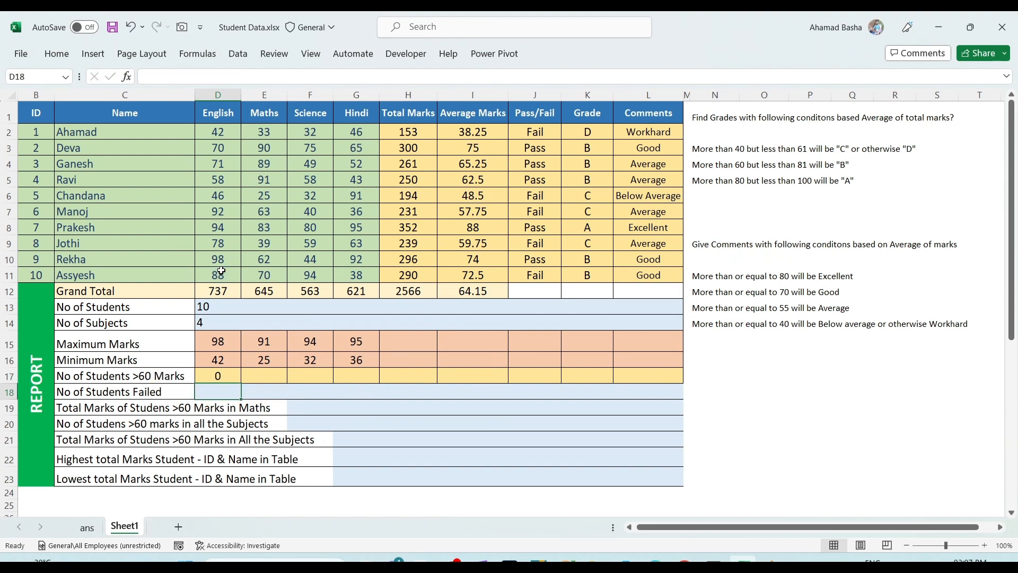
{"action": "left_click", "coordinate": [224, 374]}
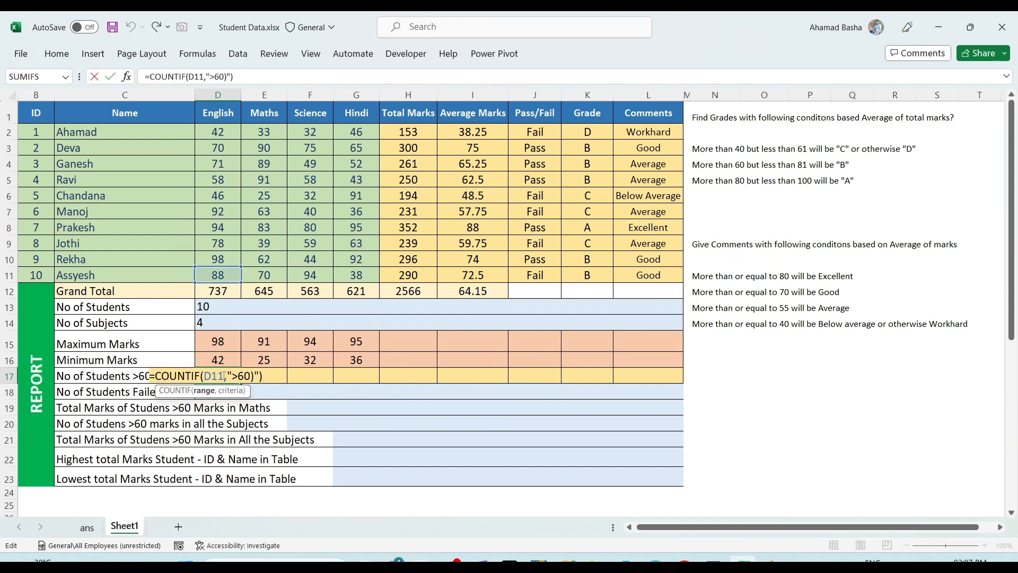
{"action": "key", "text": "ctrl+Return"}
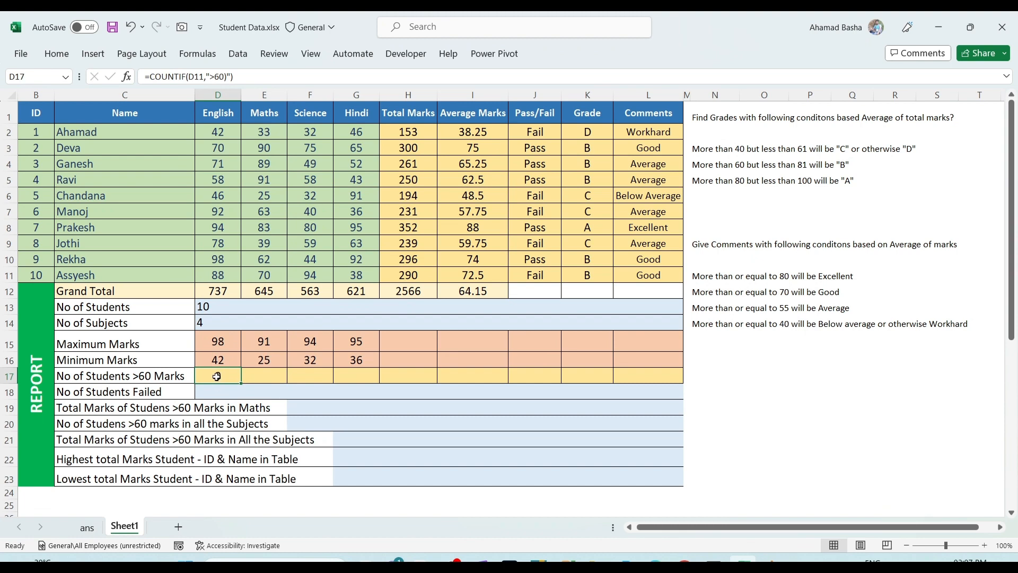
Step: Count the English marks above 60 in D17 with =COUNTIF(D2:D11,">60") and fill the formula across to the Hindi column G17
{"action": "type", "text": "=Count"}
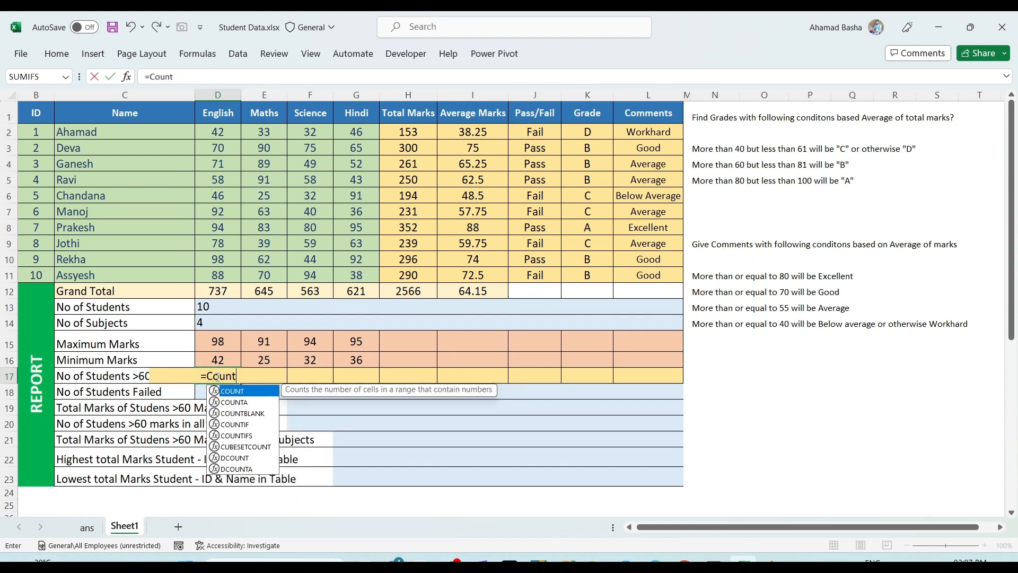
{"action": "key", "text": "Down"}
{"action": "key", "text": "Down"}
{"action": "key", "text": "Down"}
{"action": "key", "text": "Tab"}
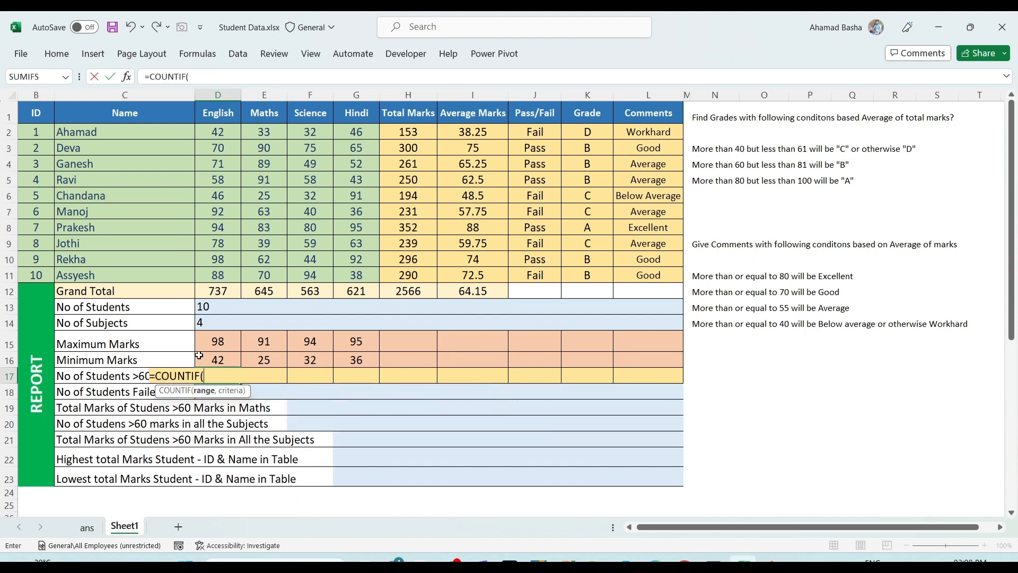
{"action": "left_click_drag", "start_coordinate": [226, 132], "coordinate": [227, 272]}
{"action": "type", "text": ","}
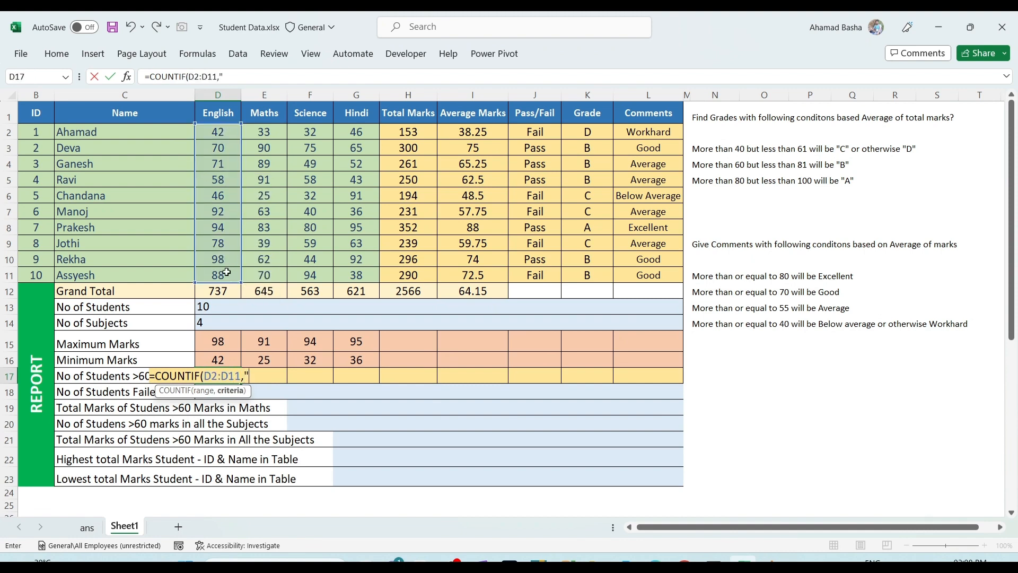
{"action": "type", "text": "\">60\")"}
{"action": "key", "text": "Return"}
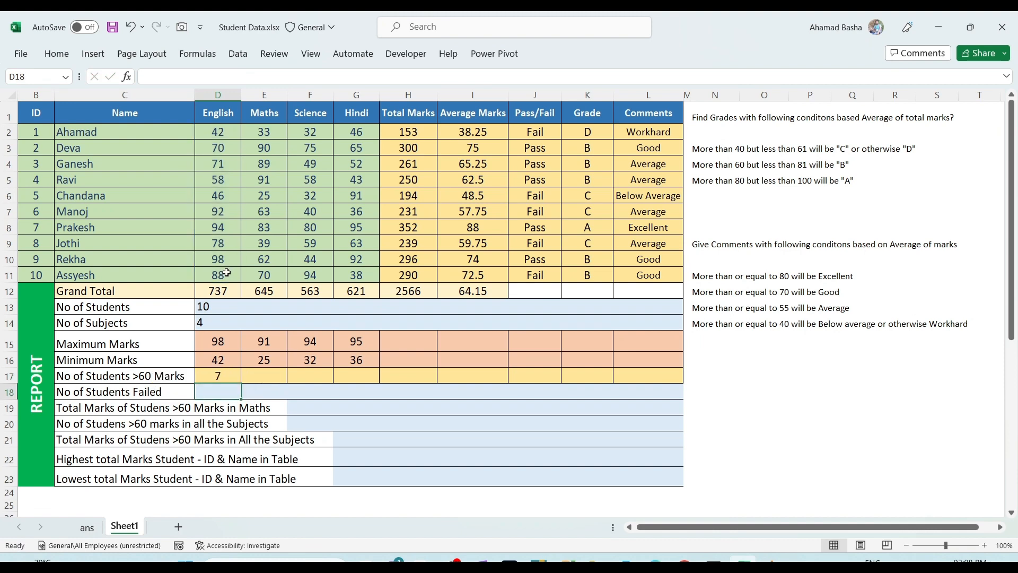
{"action": "left_click", "coordinate": [215, 371]}
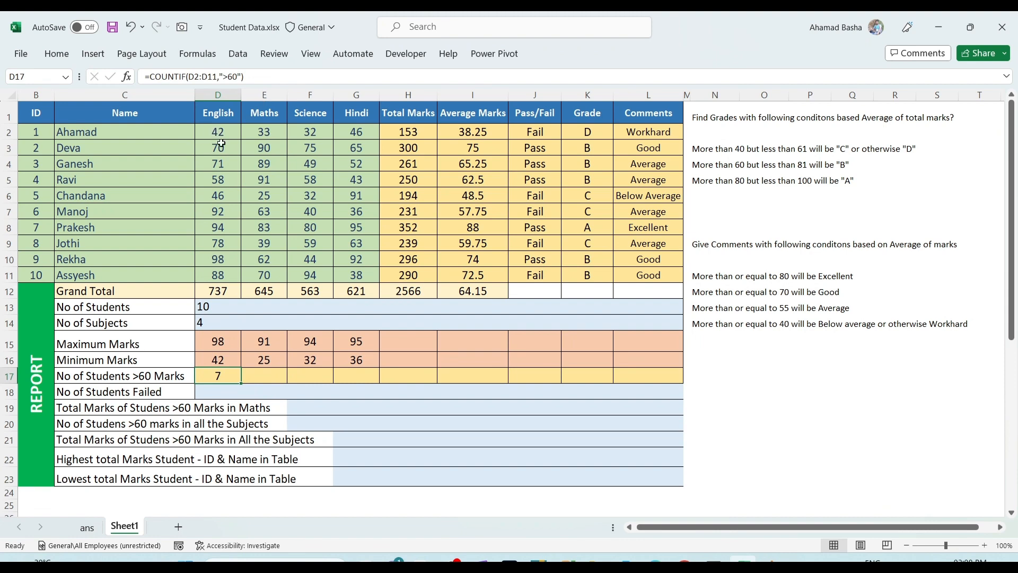
{"action": "left_click_drag", "start_coordinate": [239, 384], "coordinate": [388, 378]}
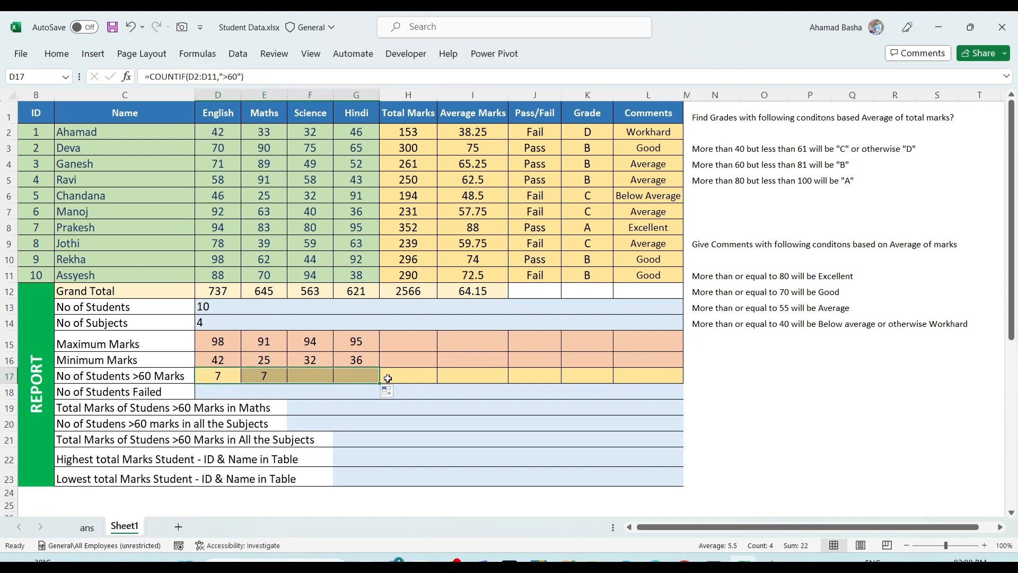
Step: Check the Science COUNTIF formula in F17 against the individual Science marks above 60
{"action": "double_click", "coordinate": [313, 375]}
{"action": "key", "text": "Escape"}
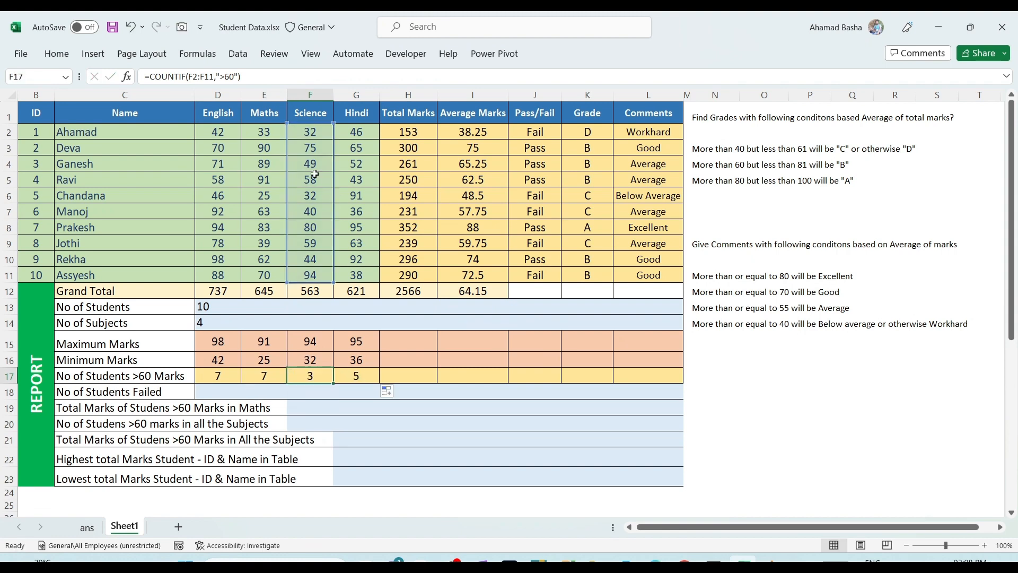
{"action": "left_click", "coordinate": [316, 146]}
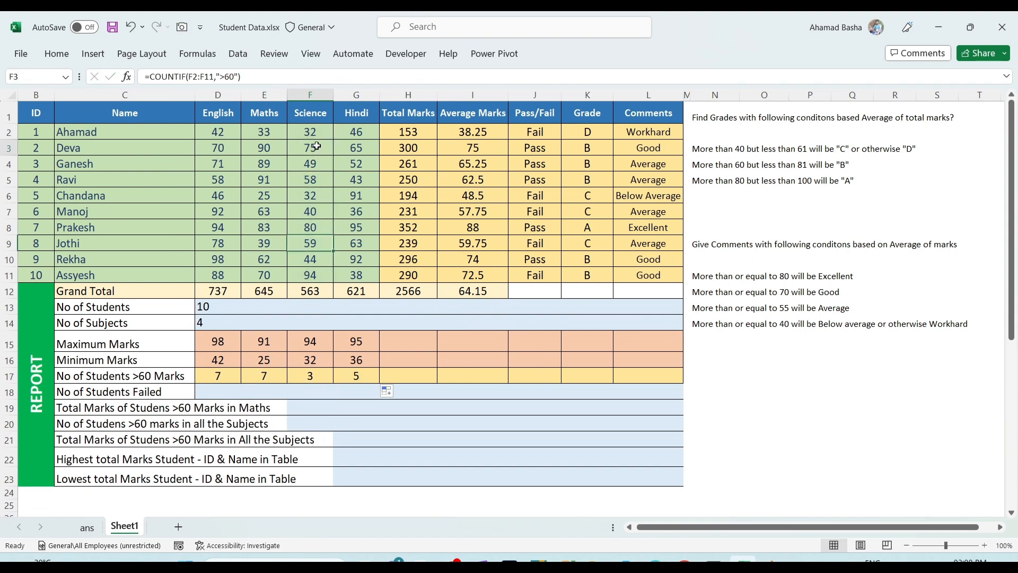
{"action": "left_click", "coordinate": [317, 227], "text": "ctrl"}
{"action": "left_click", "coordinate": [316, 275], "text": "ctrl"}
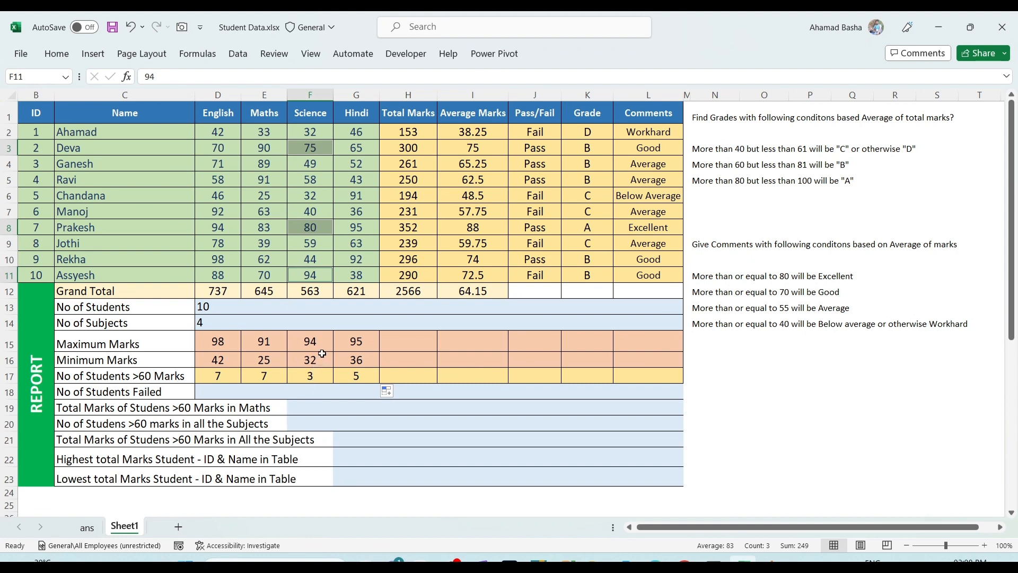
{"action": "left_click", "coordinate": [308, 181]}
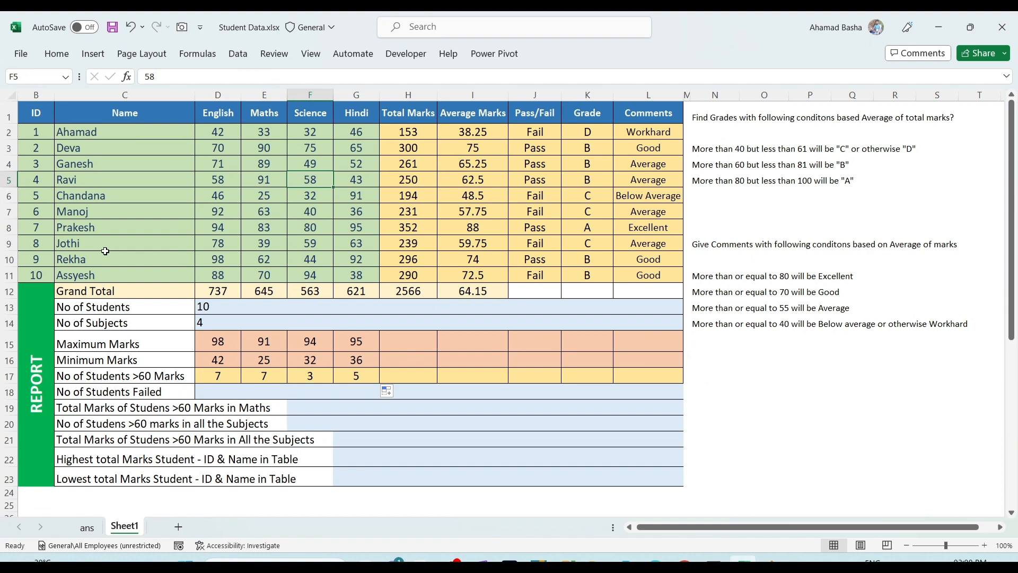
Step: Enter =COUNTIF(J2:J11,"Faild") in D18 for No of Students Failed, using the Pass/Fail column as the range
{"action": "left_click", "coordinate": [209, 391]}
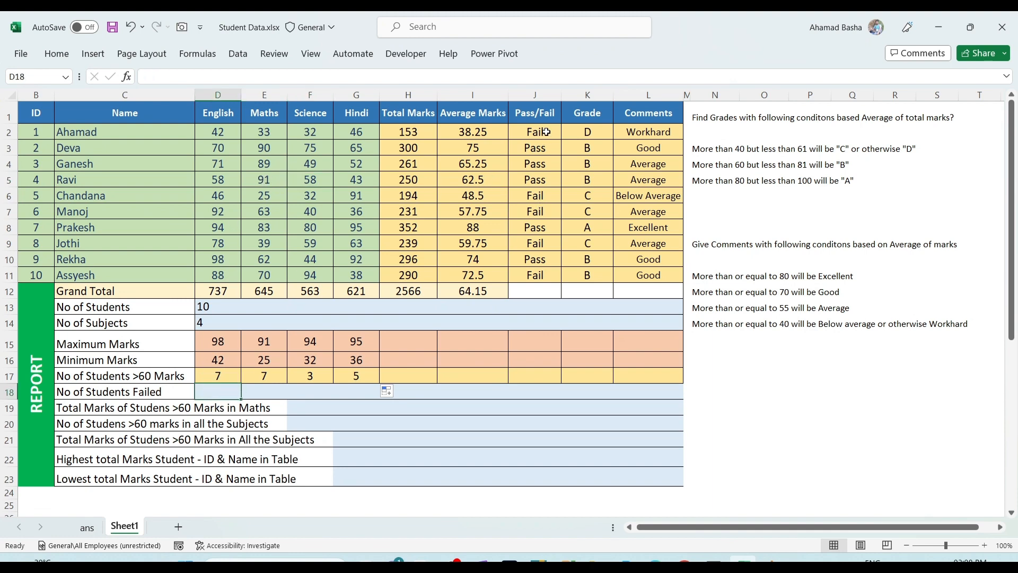
{"action": "left_click_drag", "start_coordinate": [545, 132], "coordinate": [545, 275]}
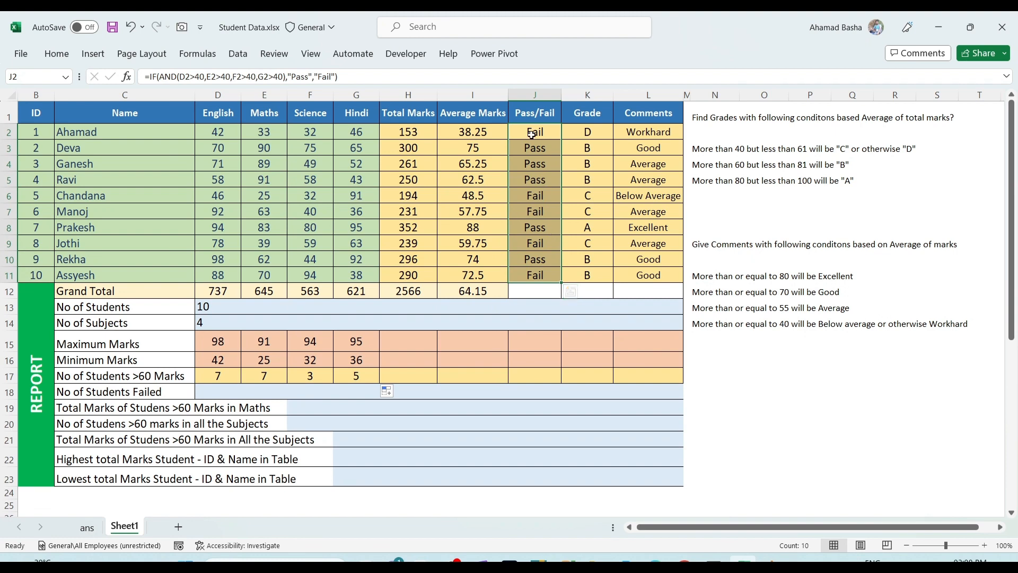
{"action": "left_click", "coordinate": [532, 149]}
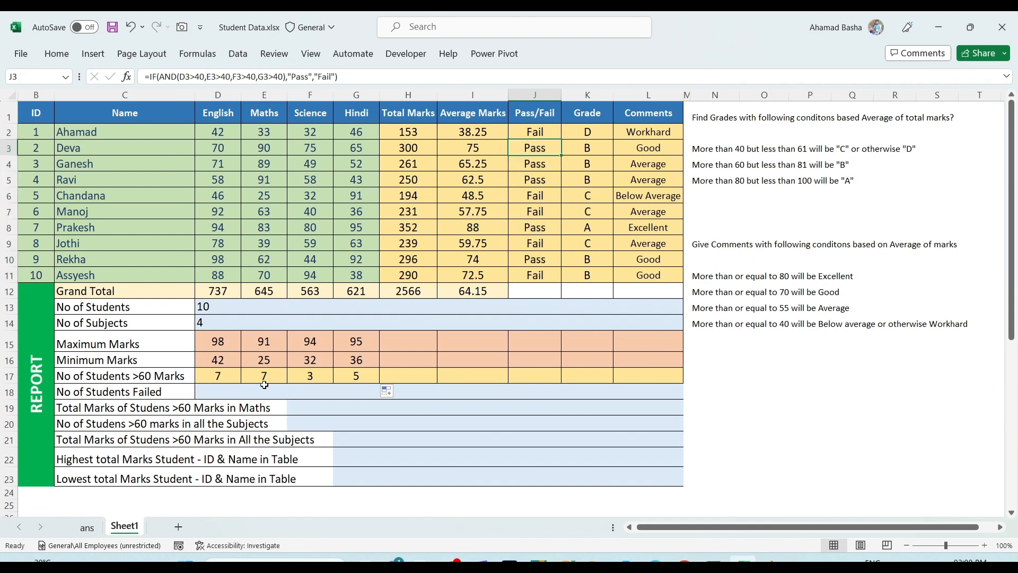
{"action": "left_click", "coordinate": [217, 377]}
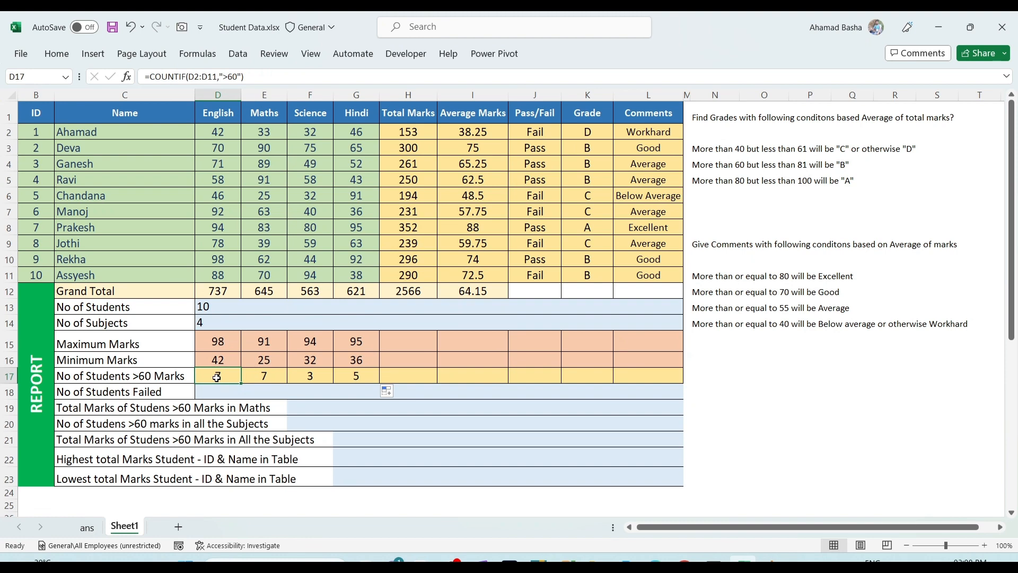
{"action": "left_click", "coordinate": [219, 395]}
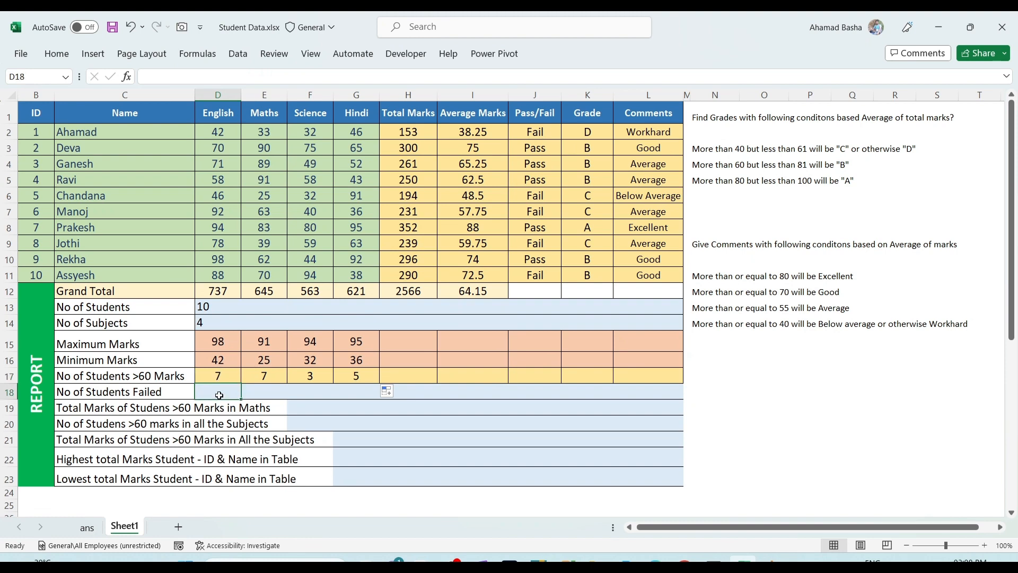
{"action": "type", "text": "=Count"}
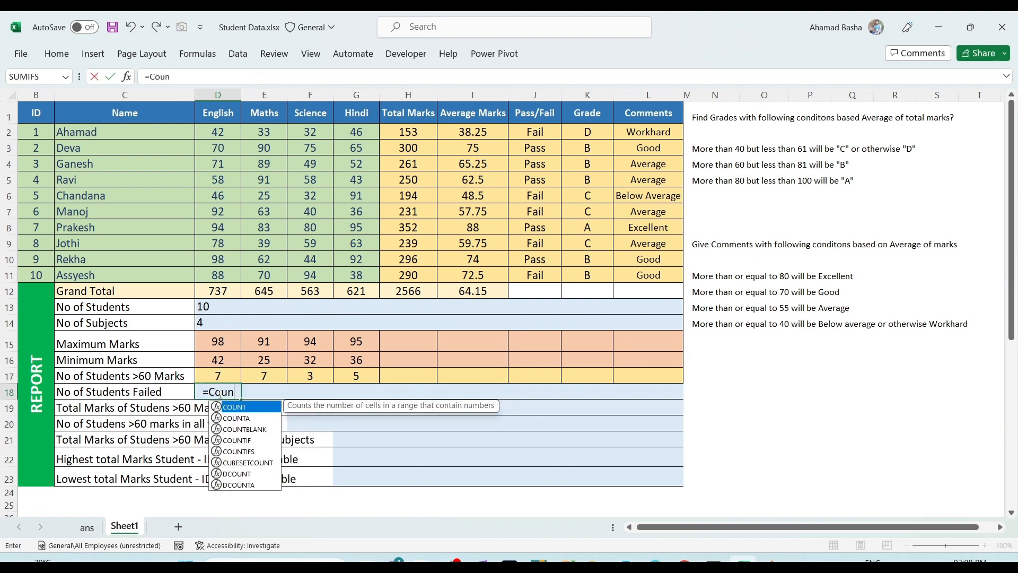
{"action": "key", "text": "Down"}
{"action": "key", "text": "Down"}
{"action": "key", "text": "Down"}
{"action": "key", "text": "Tab"}
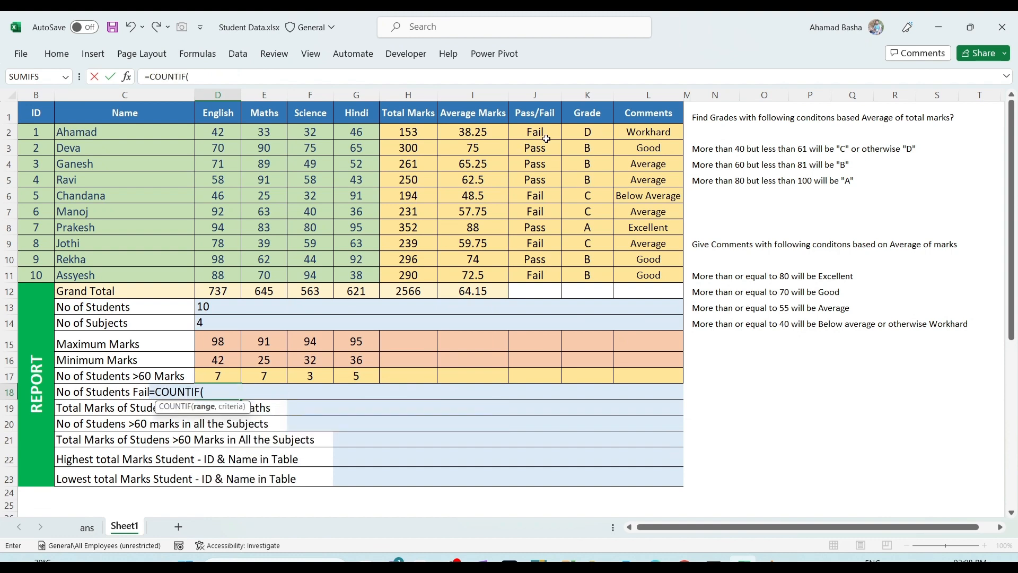
{"action": "left_click_drag", "start_coordinate": [537, 132], "coordinate": [530, 274]}
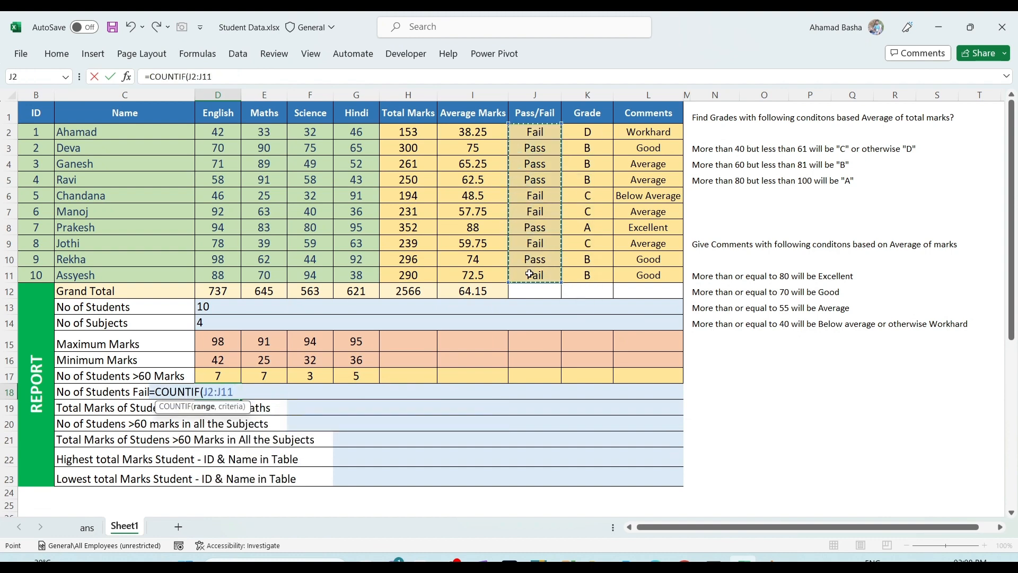
{"action": "type", "text": ","}
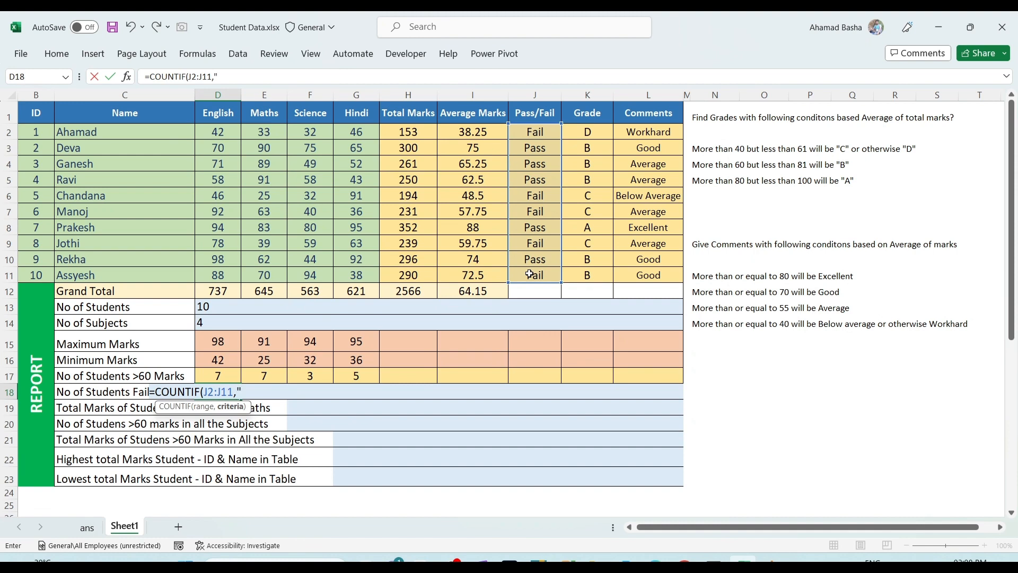
{"action": "type", "text": "\"Faild\")"}
{"action": "key", "text": "Return"}
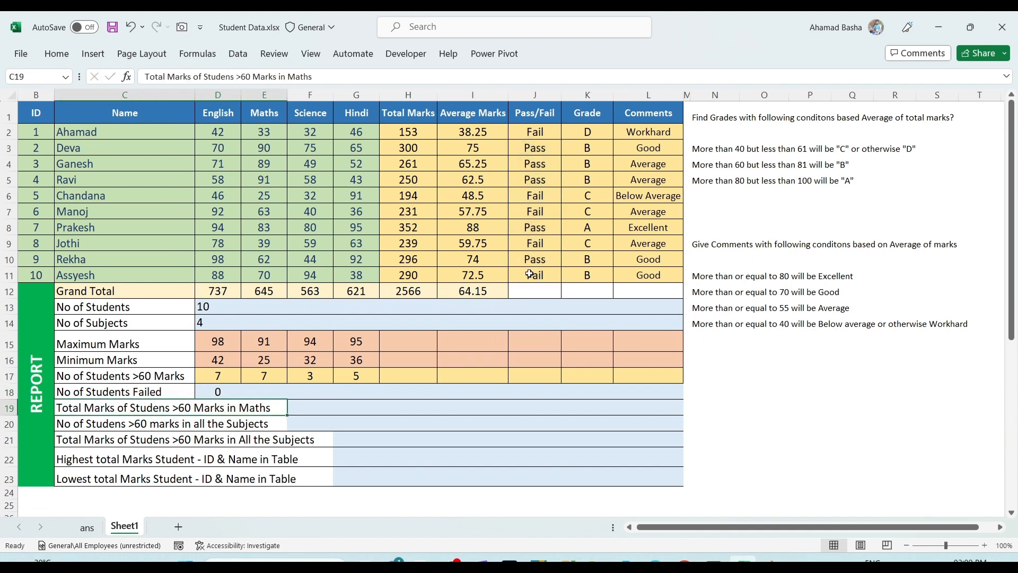
Step: Correct the criterion of the No of Students Failed formula in D18 to "Fail" and reopen the formula for review
{"action": "left_click", "coordinate": [226, 391]}
{"action": "double_click", "coordinate": [226, 391]}
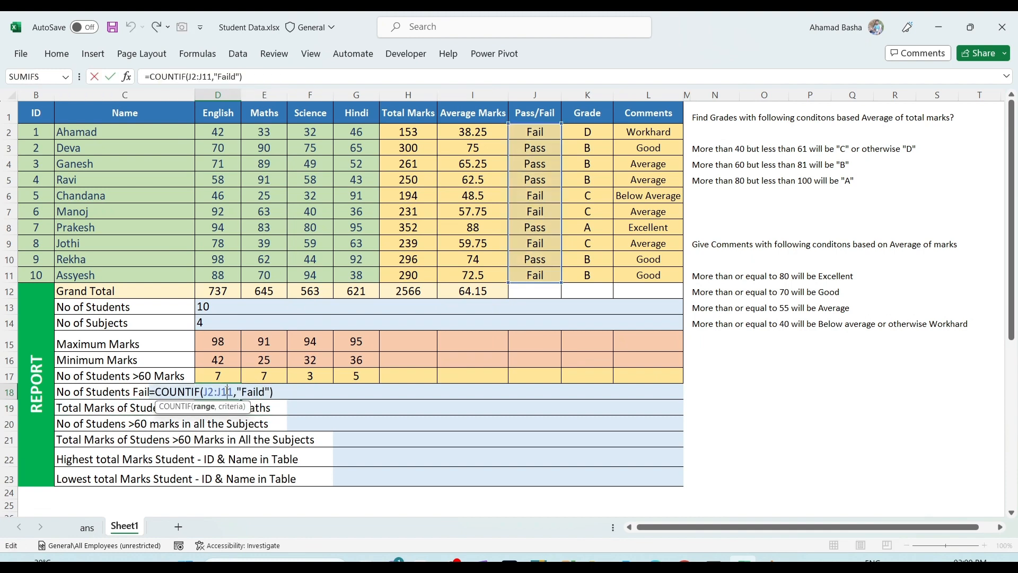
{"action": "left_click", "coordinate": [265, 391]}
{"action": "key", "text": "BackSpace"}
{"action": "key", "text": "Return"}
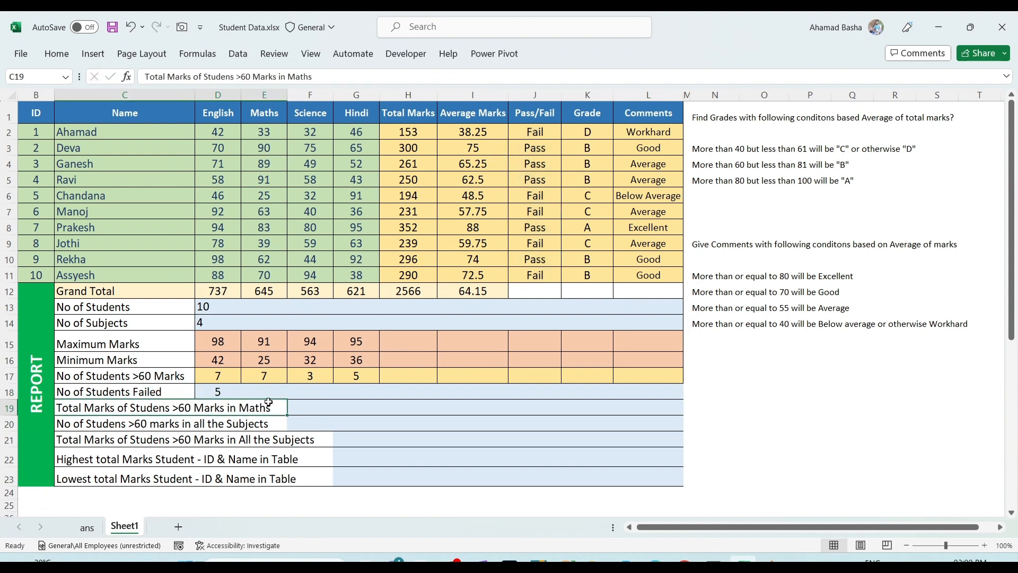
{"action": "double_click", "coordinate": [227, 391]}
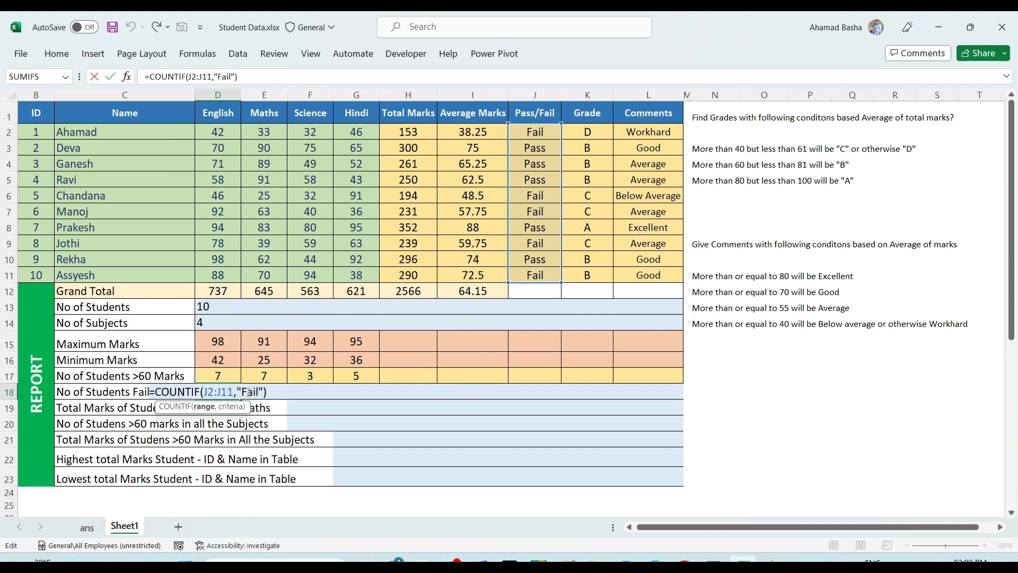
Step: Try the misspelled criterion "Faild" in the No of Students Failed formula in D18, restore it to "Fail" and review the formula
{"action": "left_click", "coordinate": [270, 394]}
{"action": "type", "text": "d"}
{"action": "key", "text": "Return"}
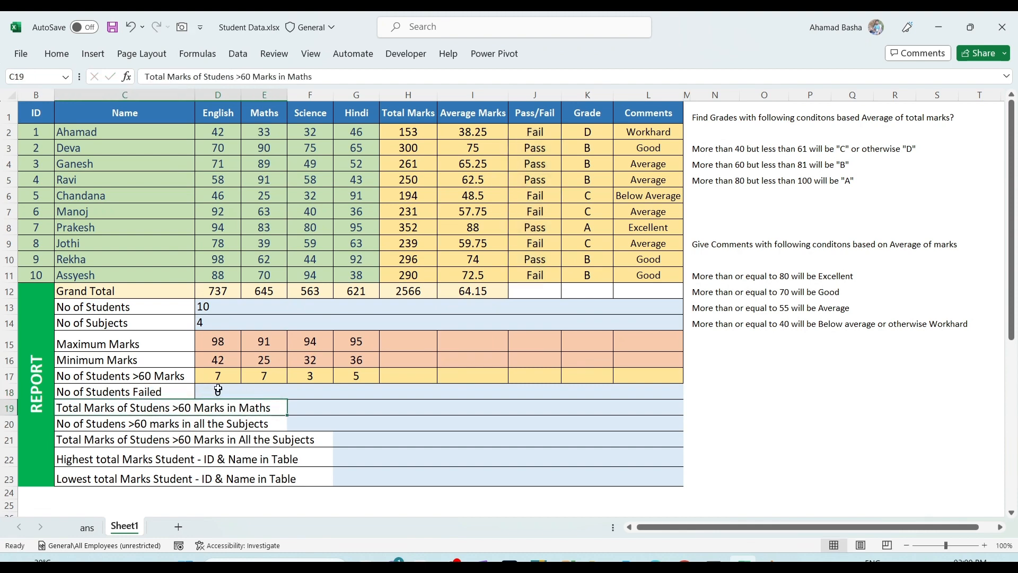
{"action": "double_click", "coordinate": [218, 390]}
{"action": "left_click", "coordinate": [265, 393]}
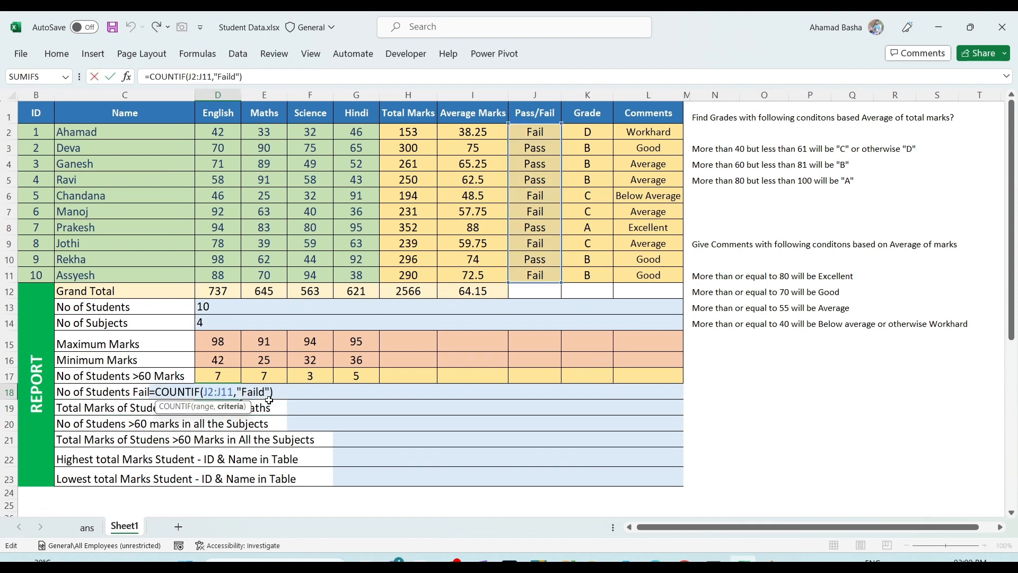
{"action": "key", "text": "BackSpace"}
{"action": "key", "text": "Return"}
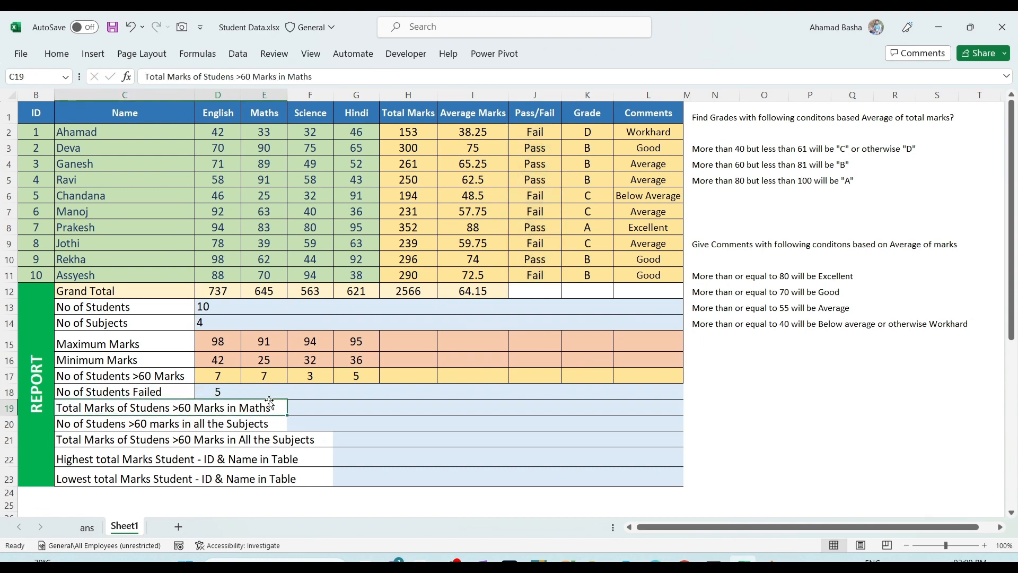
{"action": "left_click", "coordinate": [208, 391]}
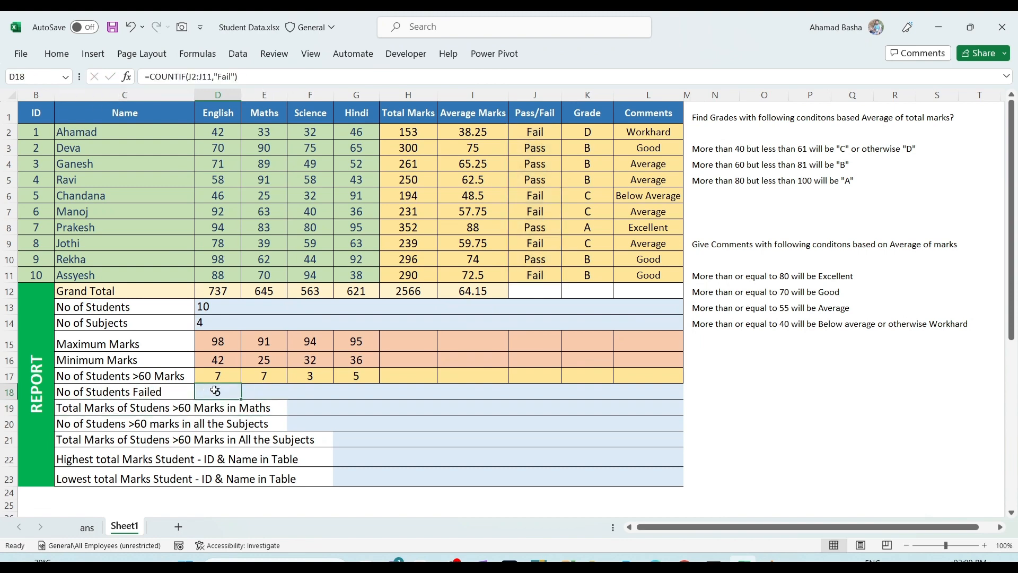
{"action": "double_click", "coordinate": [214, 391]}
{"action": "key", "text": "Escape"}
Step: Select the individual Maths marks above 60 together to examine which values the Total Marks row 19 has to add
{"action": "left_click", "coordinate": [307, 409]}
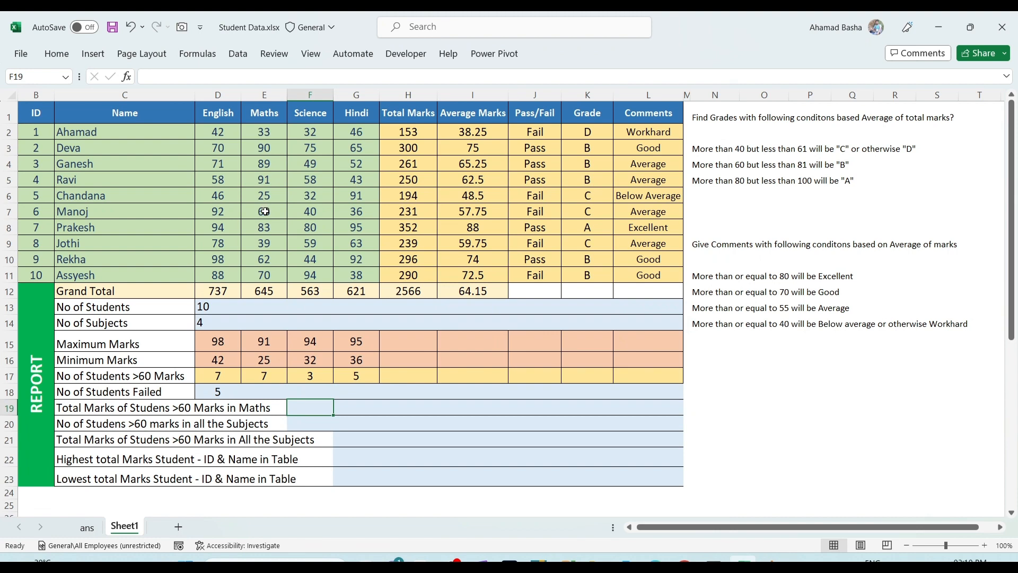
{"action": "left_click", "coordinate": [265, 210], "text": "ctrl"}
{"action": "left_click", "coordinate": [277, 259], "text": "ctrl"}
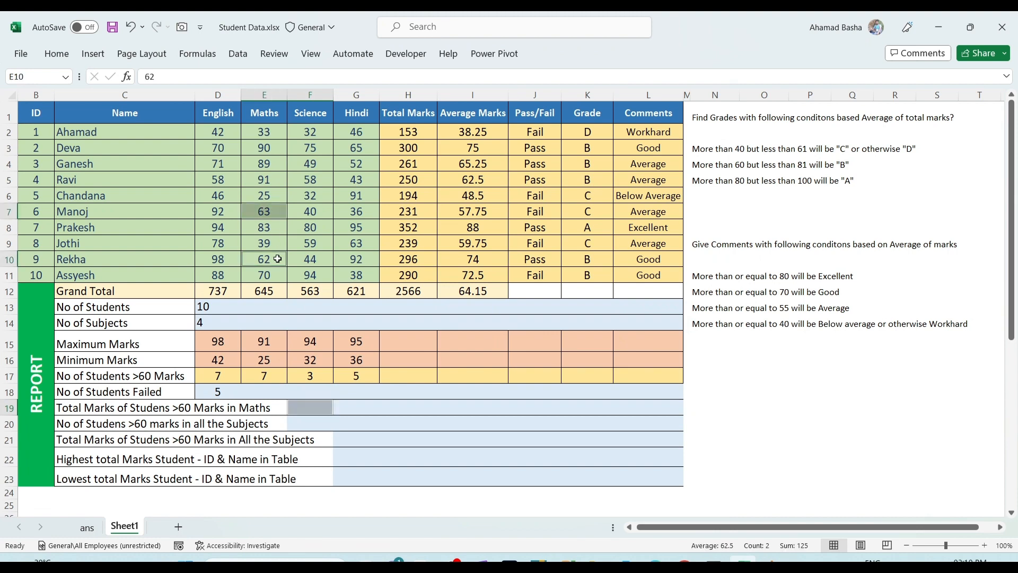
{"action": "left_click", "coordinate": [268, 164], "text": "ctrl"}
{"action": "left_click", "coordinate": [267, 149], "text": "ctrl"}
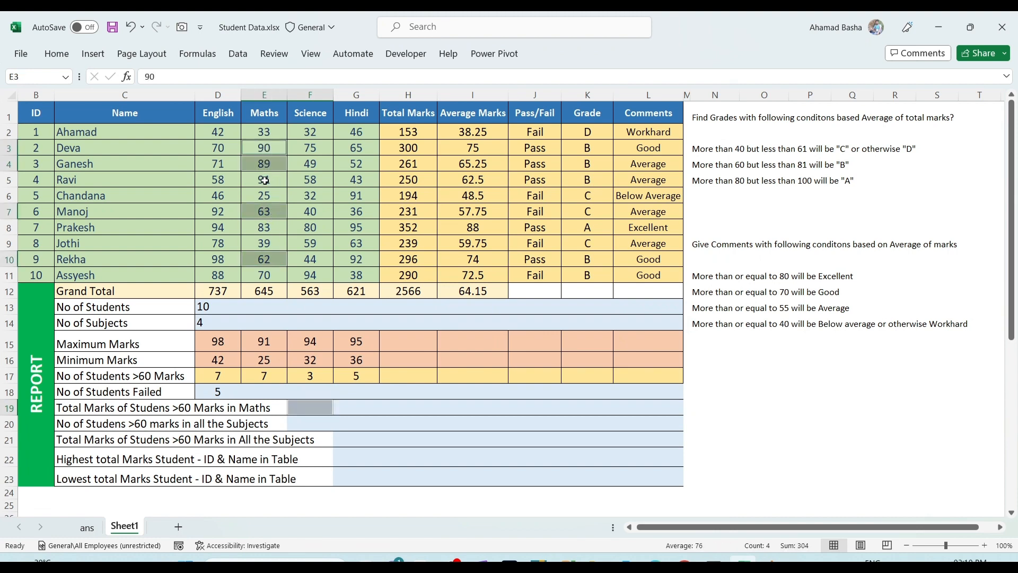
{"action": "left_click", "coordinate": [265, 180], "text": "ctrl"}
{"action": "left_click", "coordinate": [269, 279], "text": "ctrl"}
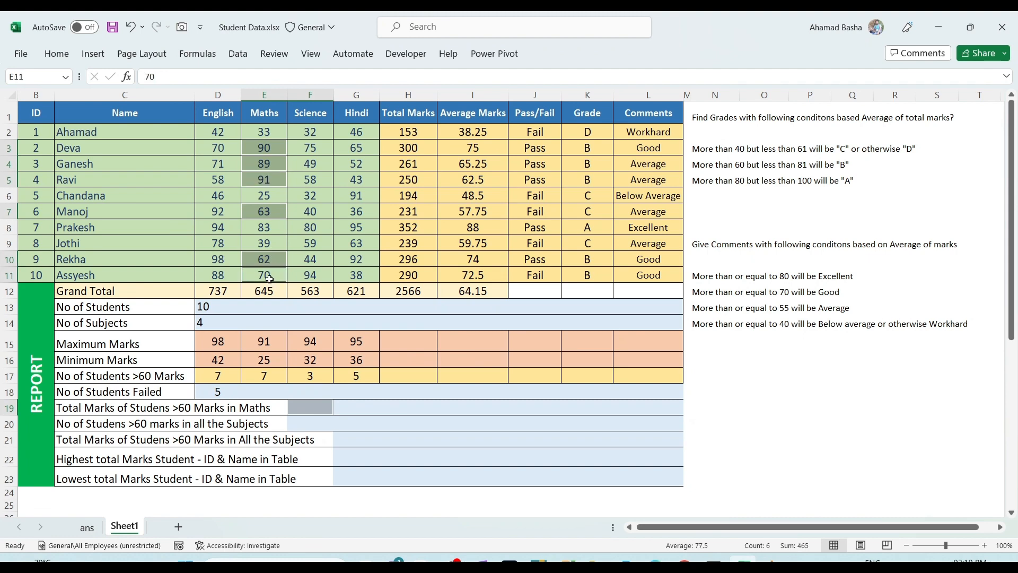
{"action": "left_click", "coordinate": [274, 176]}
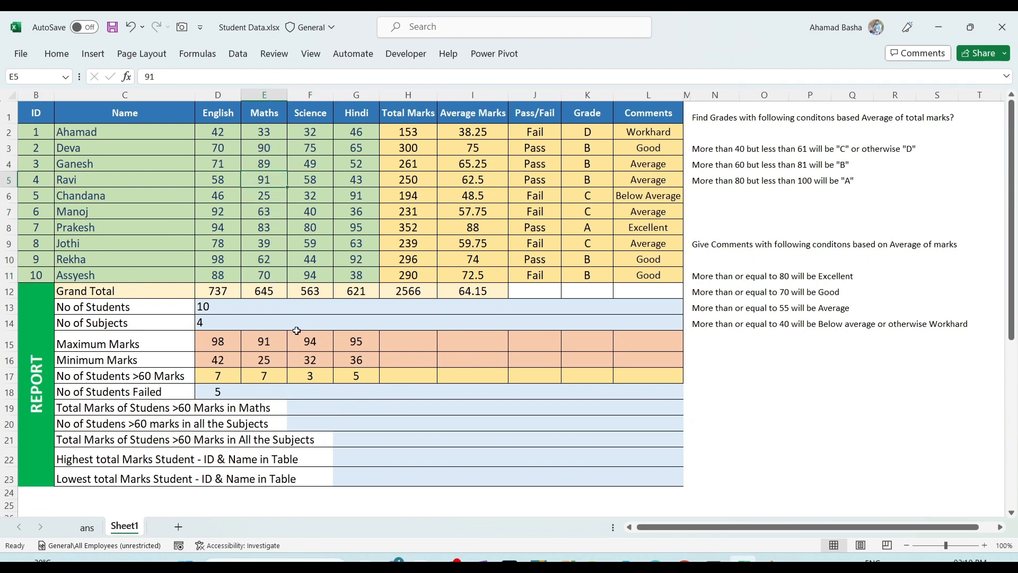
Step: Enter =SUMIF(E2:E11,">60",E2:E11) in F19 to total the Maths marks above 60
{"action": "left_click", "coordinate": [318, 410]}
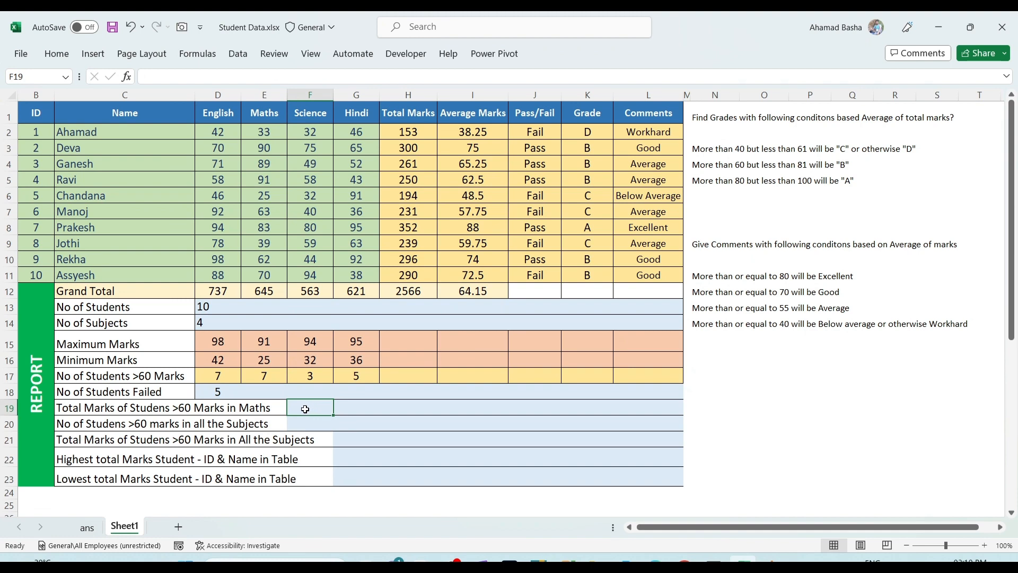
{"action": "type", "text": "=Sum"}
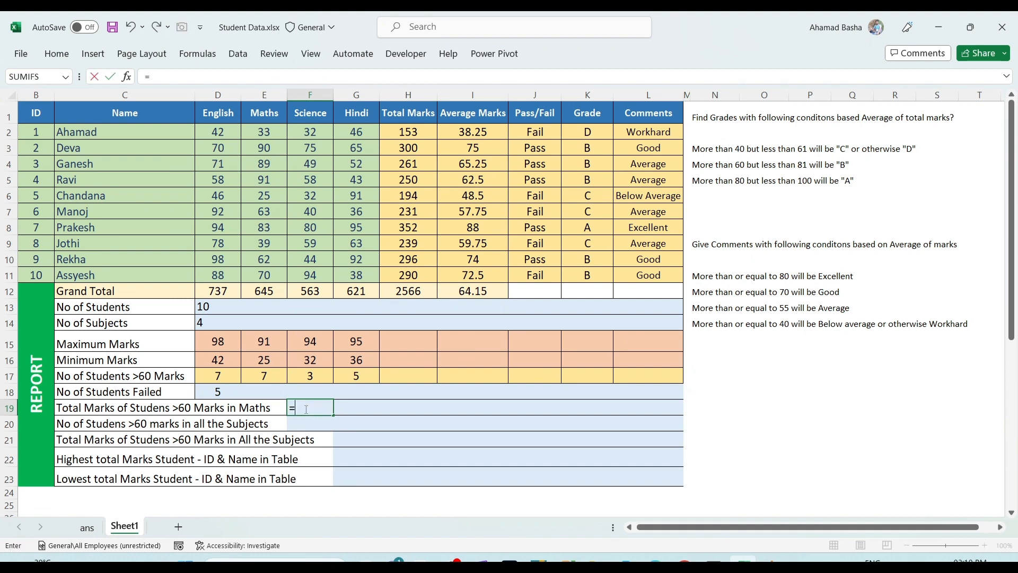
{"action": "key", "text": "Down"}
{"action": "key", "text": "Down"}
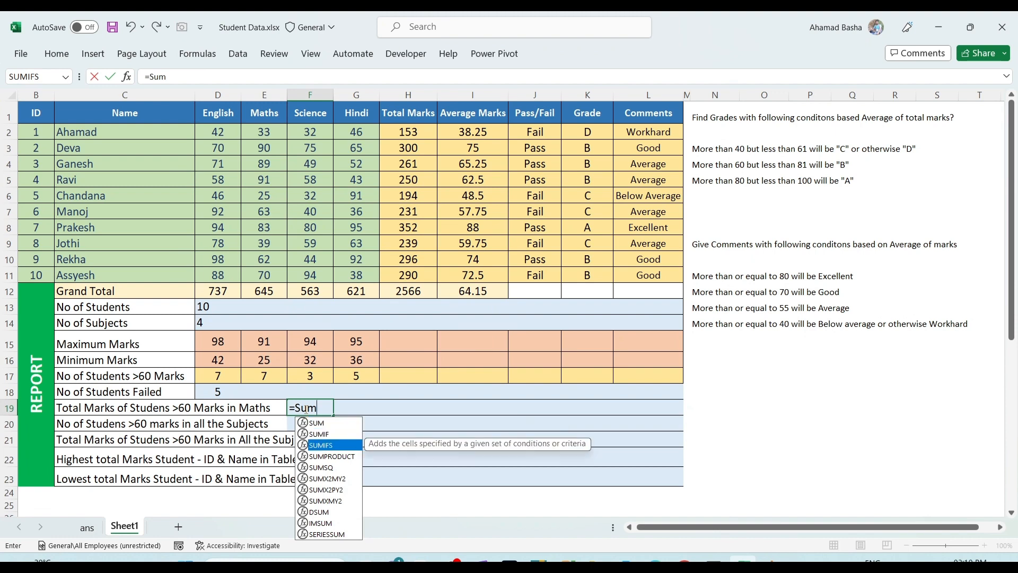
{"action": "key", "text": "Up"}
{"action": "key", "text": "Tab"}
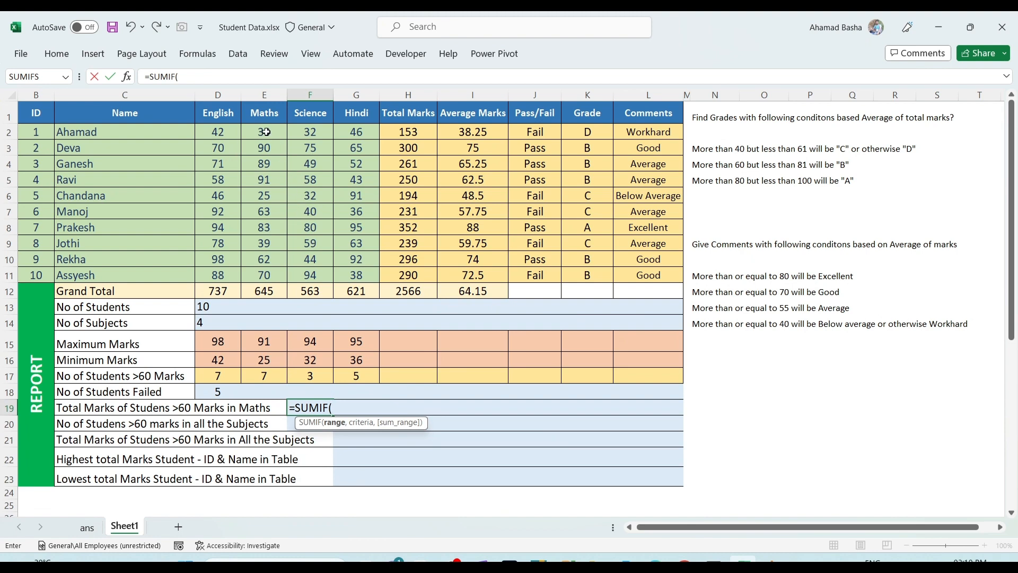
{"action": "left_click_drag", "start_coordinate": [265, 132], "coordinate": [262, 271]}
{"action": "type", "text": ",\">"}
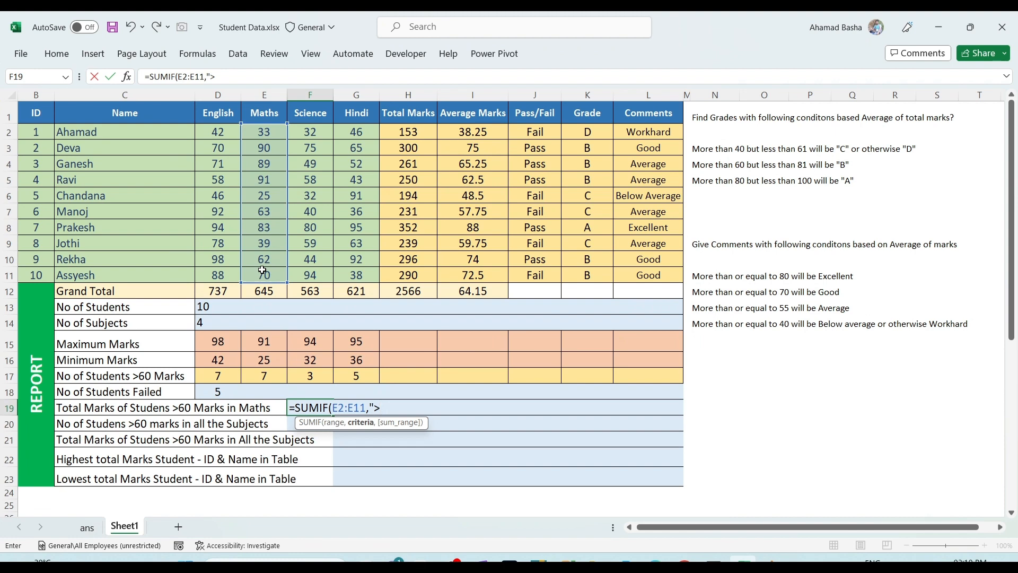
{"action": "type", "text": "60\","}
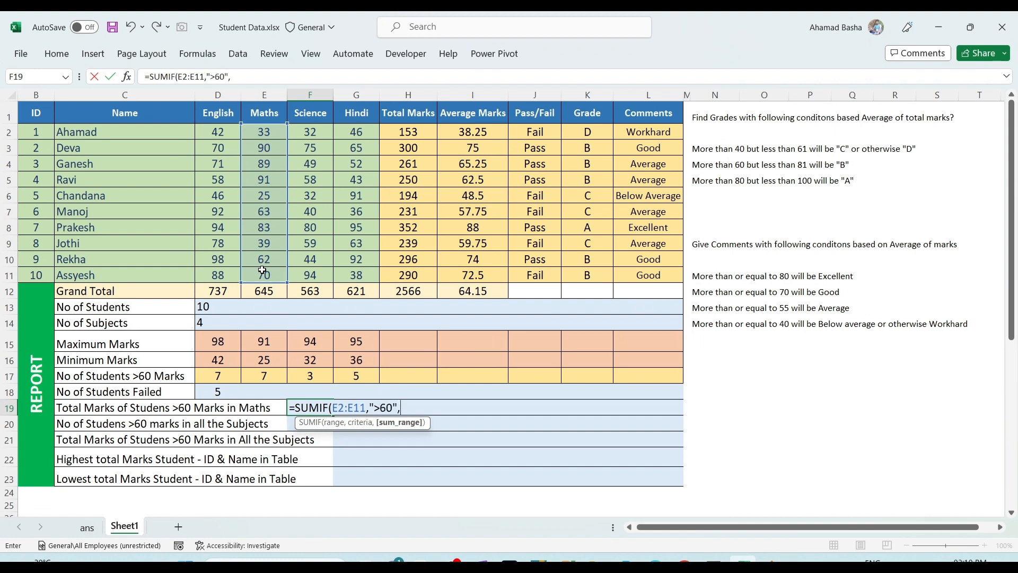
{"action": "left_click_drag", "start_coordinate": [264, 131], "coordinate": [254, 273]}
{"action": "type", "text": ")"}
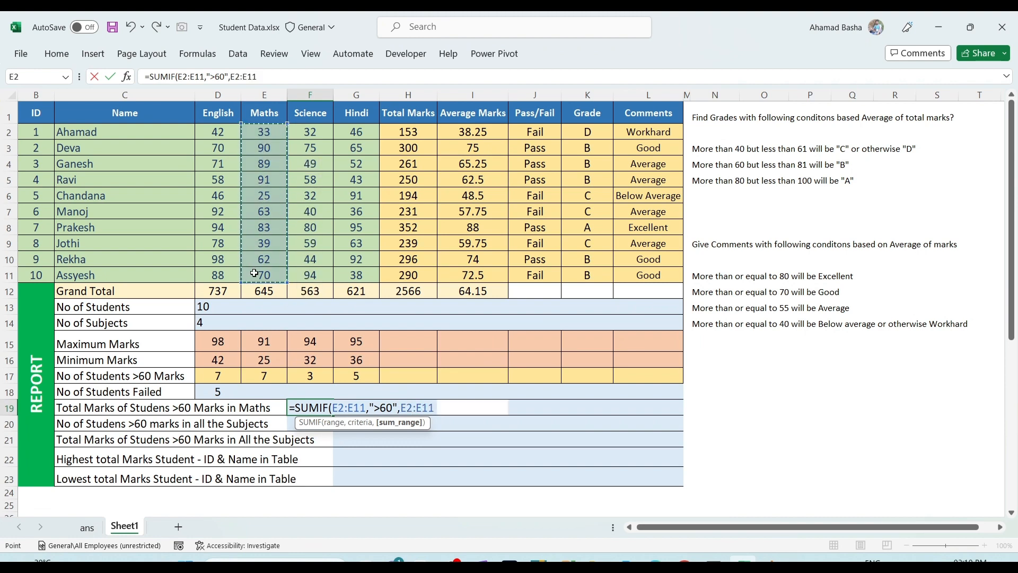
{"action": "key", "text": "Return"}
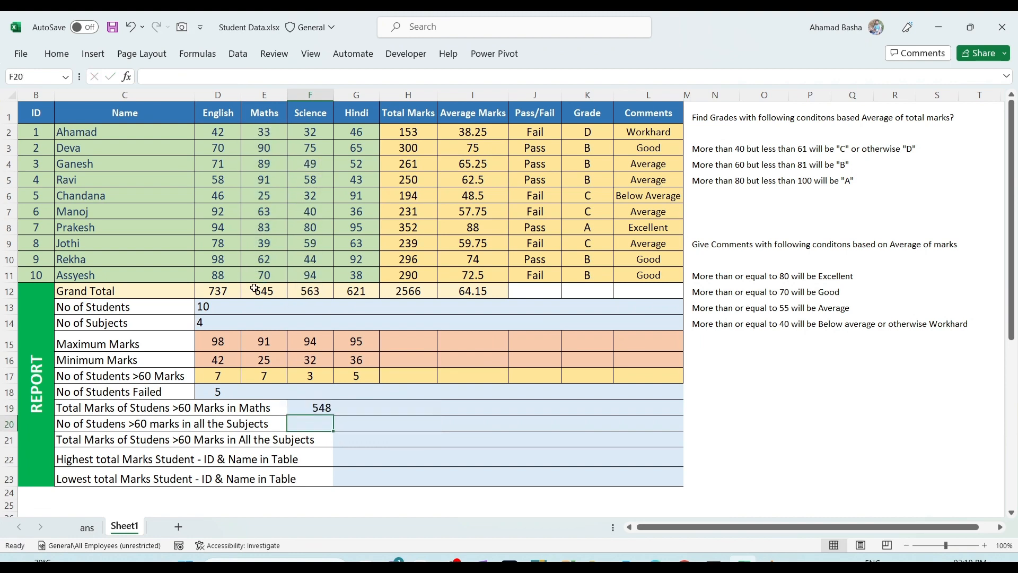
Step: Review the SUMIF formula in F19 and check its result against the sum of the individually selected Maths marks above 60
{"action": "left_click", "coordinate": [314, 407]}
{"action": "double_click", "coordinate": [314, 407]}
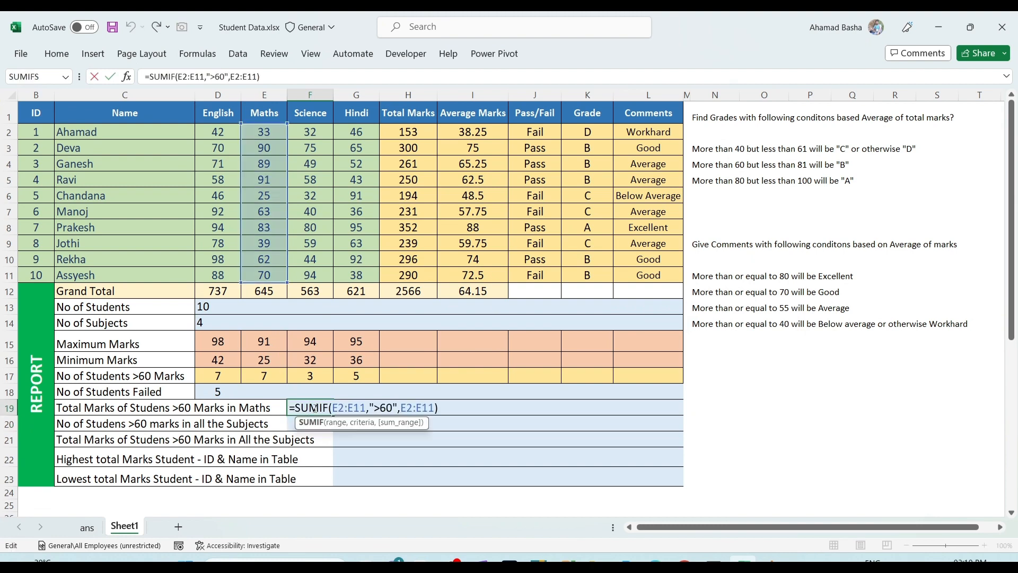
{"action": "key", "text": "Escape"}
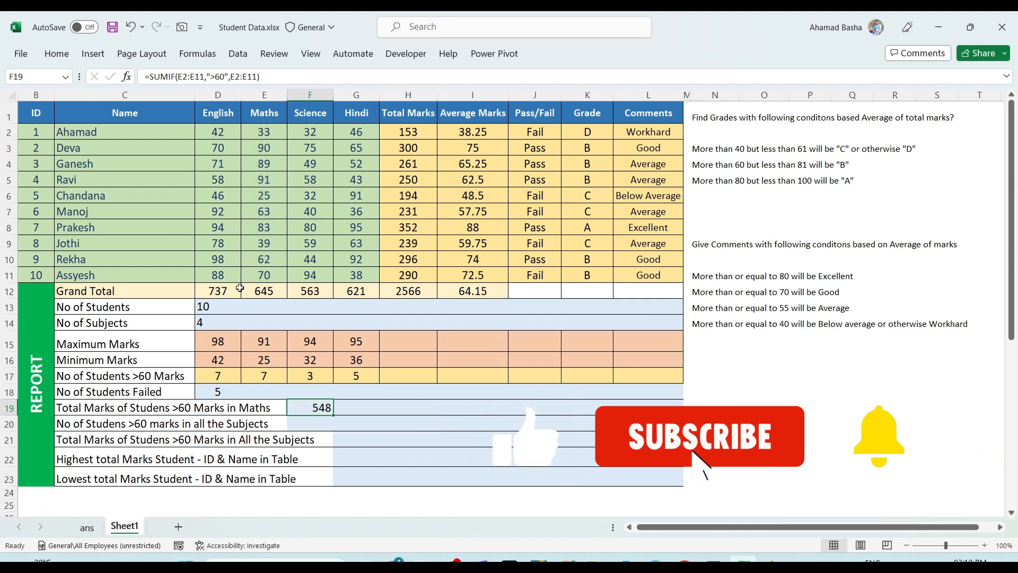
{"action": "left_click", "coordinate": [268, 148]}
{"action": "left_click", "coordinate": [260, 182], "text": "ctrl"}
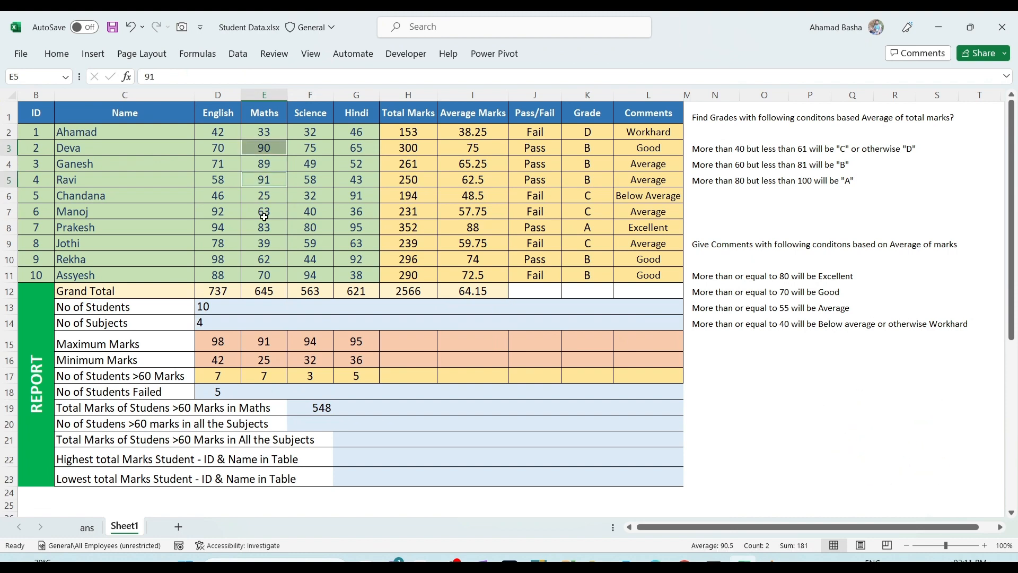
{"action": "left_click", "coordinate": [263, 212], "text": "ctrl"}
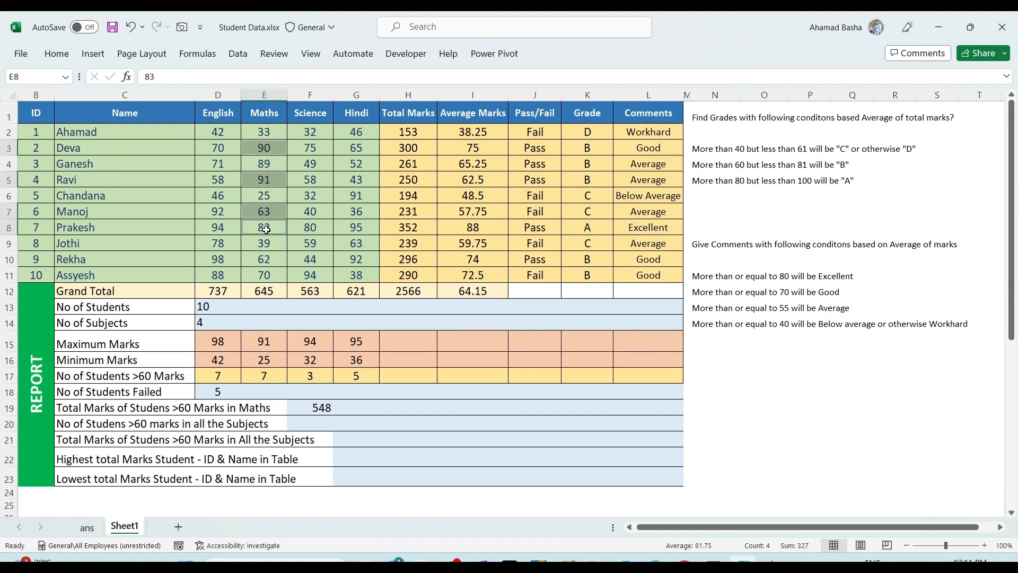
{"action": "left_click", "coordinate": [263, 275], "text": "ctrl"}
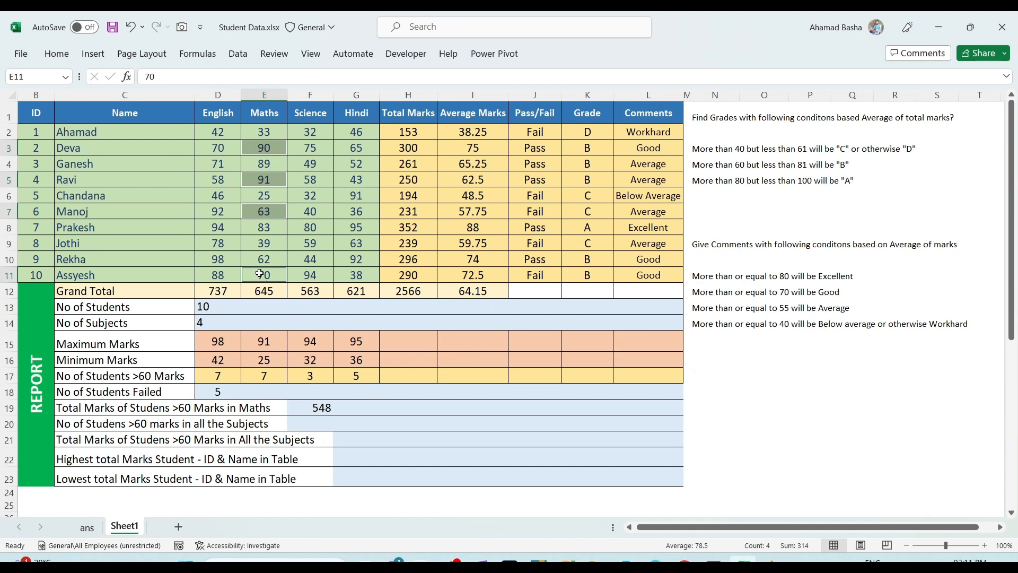
{"action": "left_click", "coordinate": [269, 162], "text": "ctrl"}
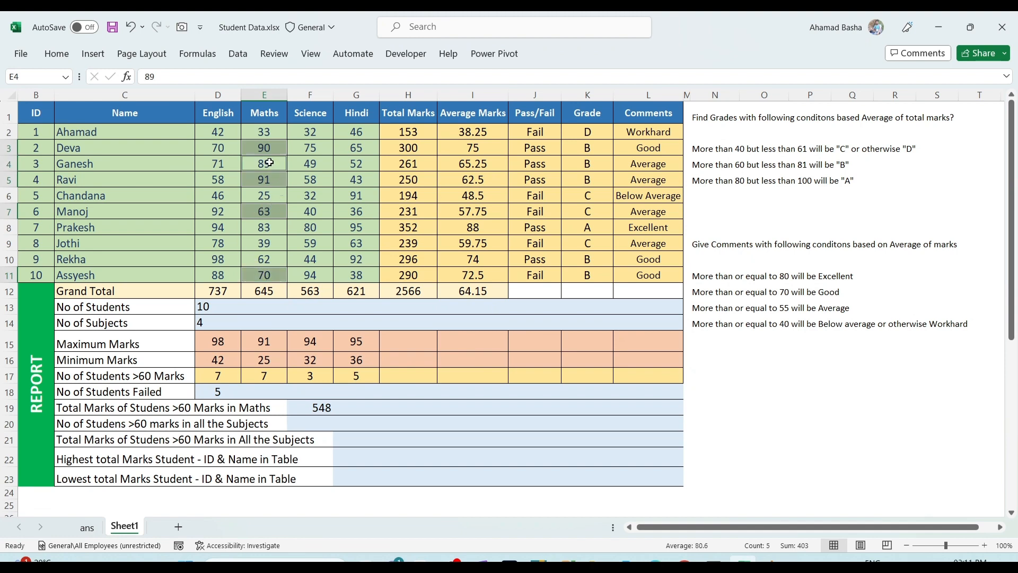
{"action": "left_click", "coordinate": [265, 227], "text": "ctrl"}
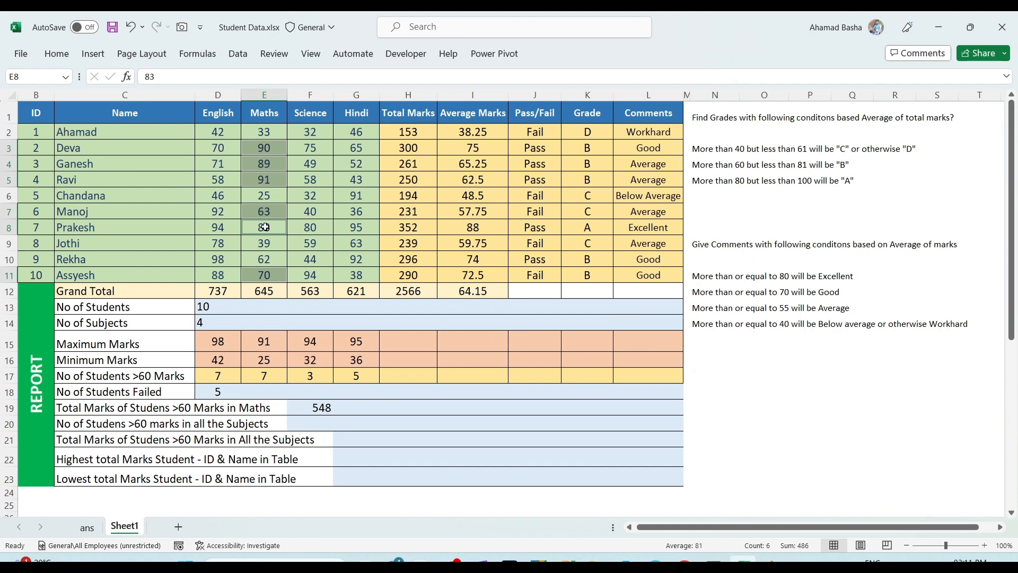
{"action": "left_click", "coordinate": [268, 255], "text": "ctrl"}
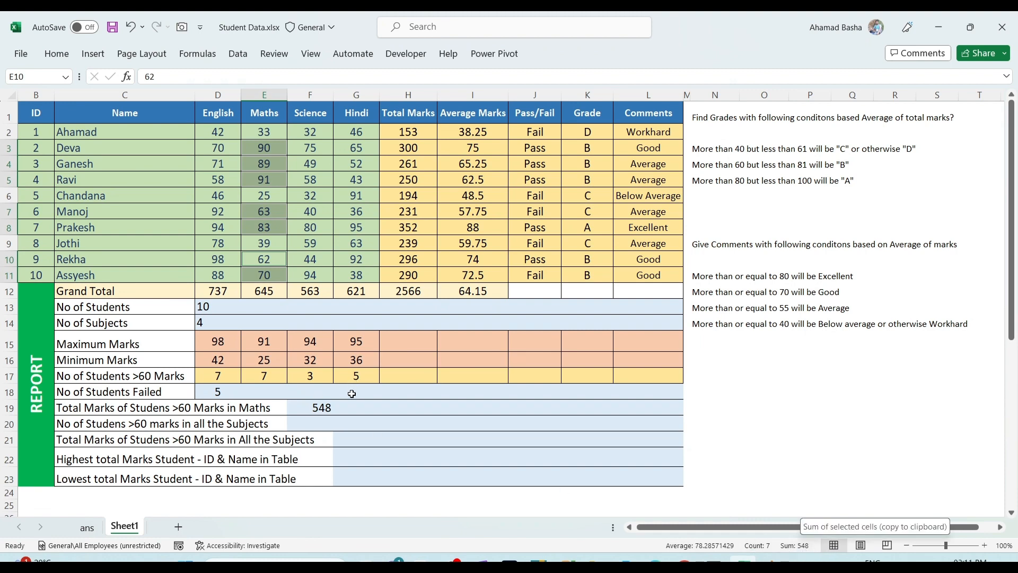
Step: Center the Maths total in F19 horizontally
{"action": "left_click", "coordinate": [324, 405]}
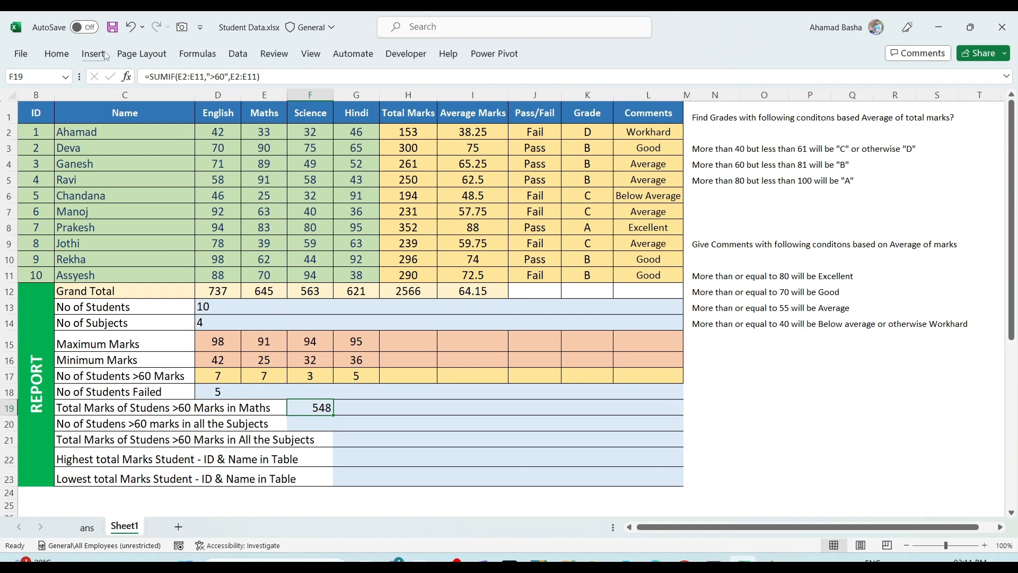
{"action": "left_click", "coordinate": [55, 54]}
{"action": "left_click", "coordinate": [258, 104]}
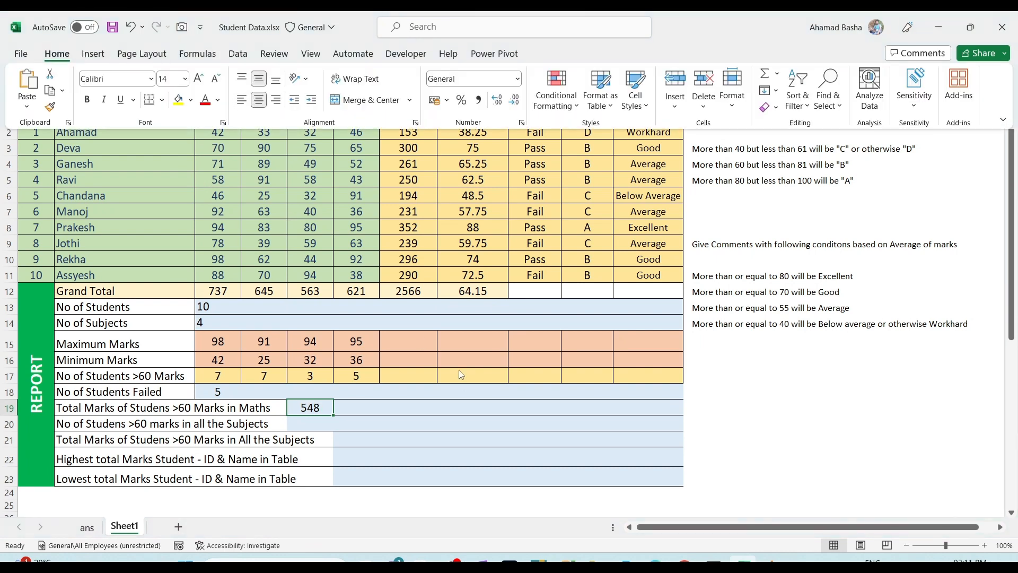
Step: Examine the student names and the marks of all four subjects in D2:G11 for the all-subjects report rows
{"action": "left_click", "coordinate": [359, 439]}
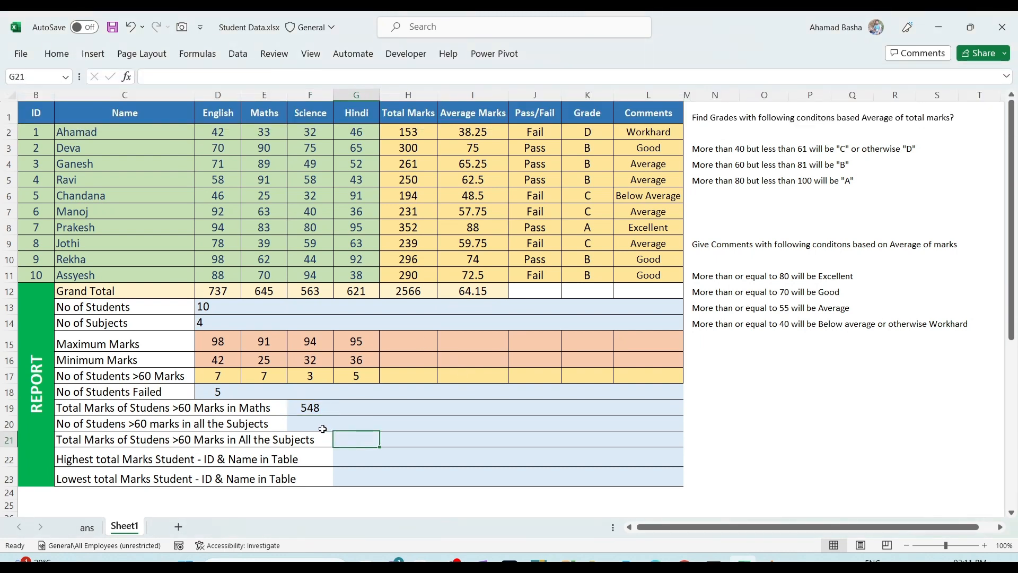
{"action": "scroll", "coordinate": [321, 416], "scroll_direction": "down", "scroll_amount": 1}
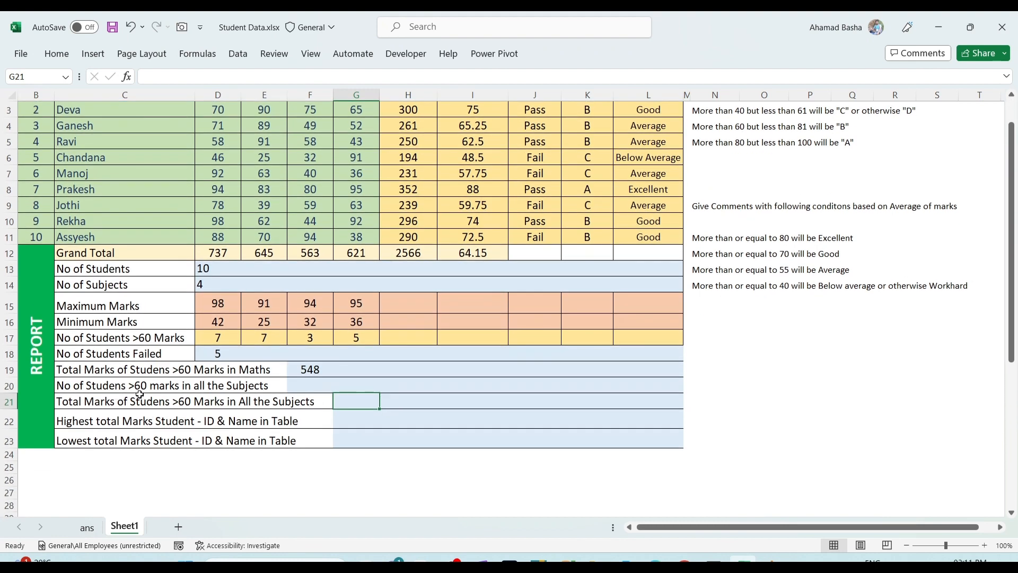
{"action": "scroll", "coordinate": [307, 393], "scroll_direction": "up", "scroll_amount": 1}
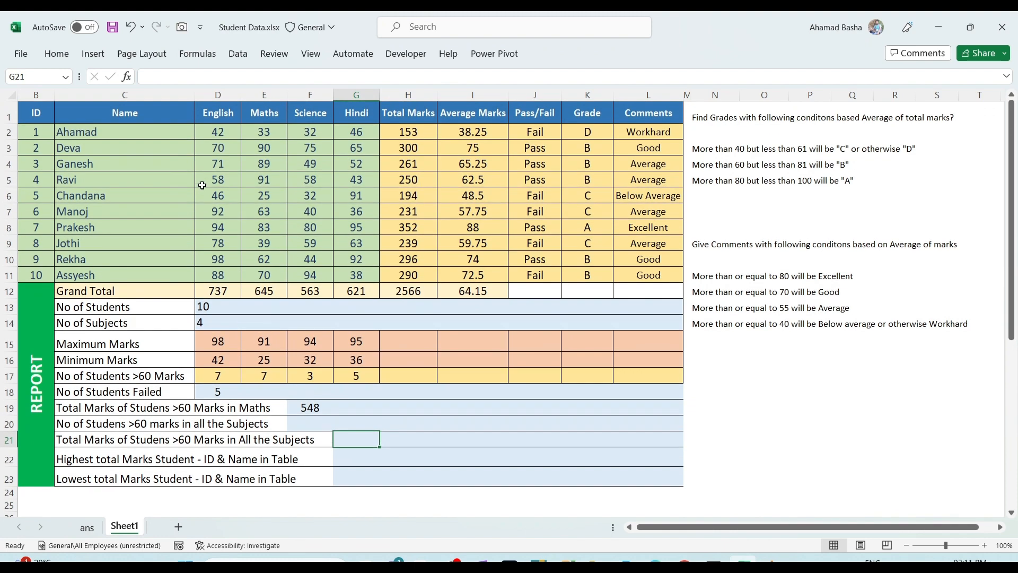
{"action": "left_click_drag", "start_coordinate": [166, 132], "coordinate": [159, 274]}
{"action": "left_click_drag", "start_coordinate": [228, 134], "coordinate": [365, 281]}
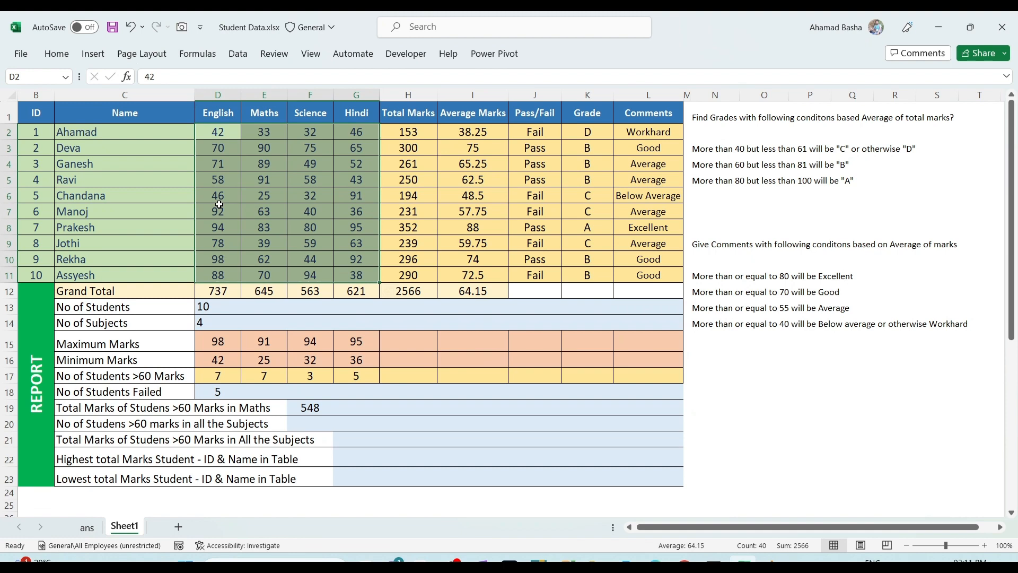
Step: Begin a COUNTIFS formula in F20 with the English marks D2:D11 and the unquoted criterion >60
{"action": "left_click", "coordinate": [319, 427]}
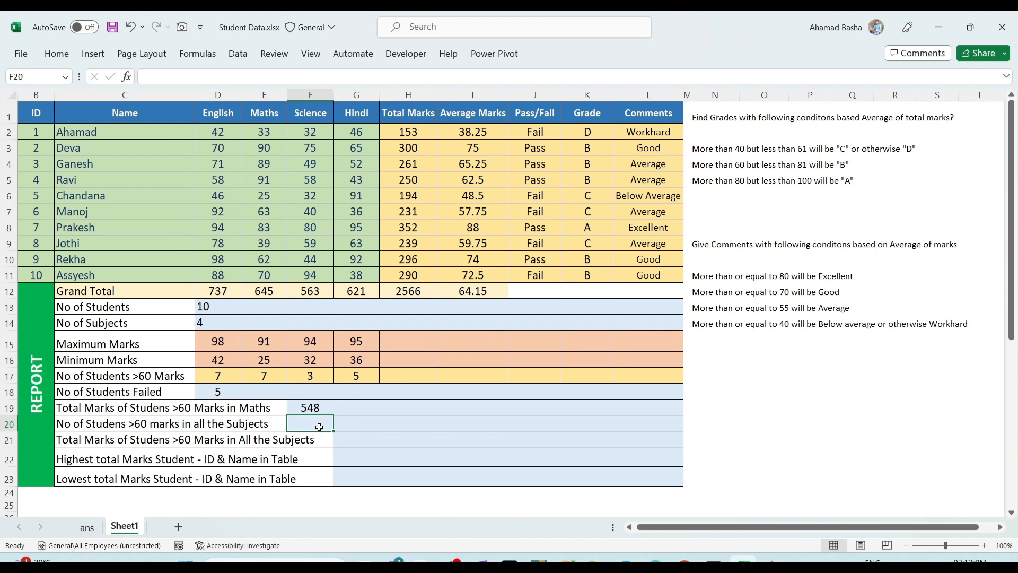
{"action": "left_click", "coordinate": [387, 428]}
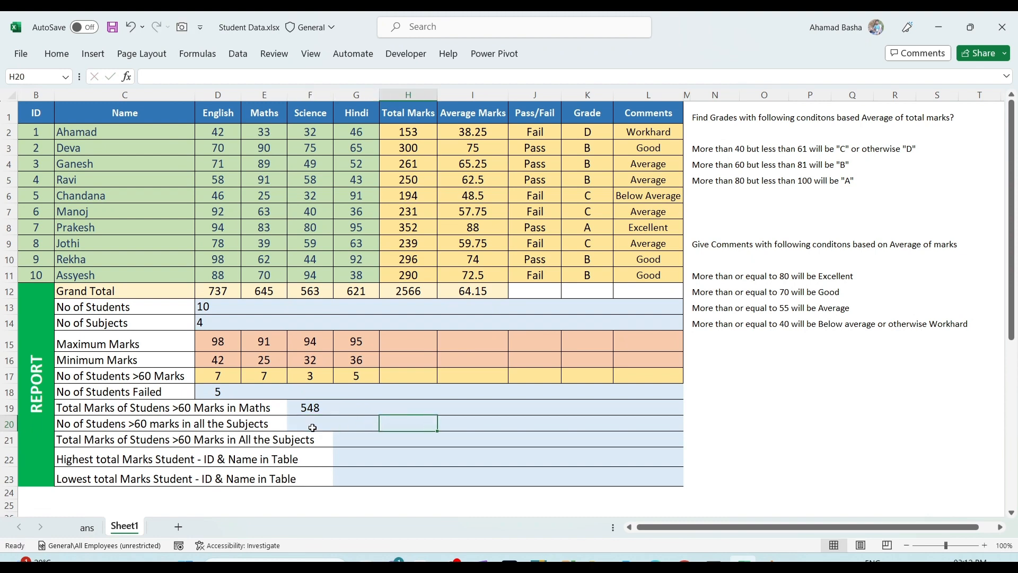
{"action": "left_click", "coordinate": [312, 427]}
{"action": "type", "text": "=Count"}
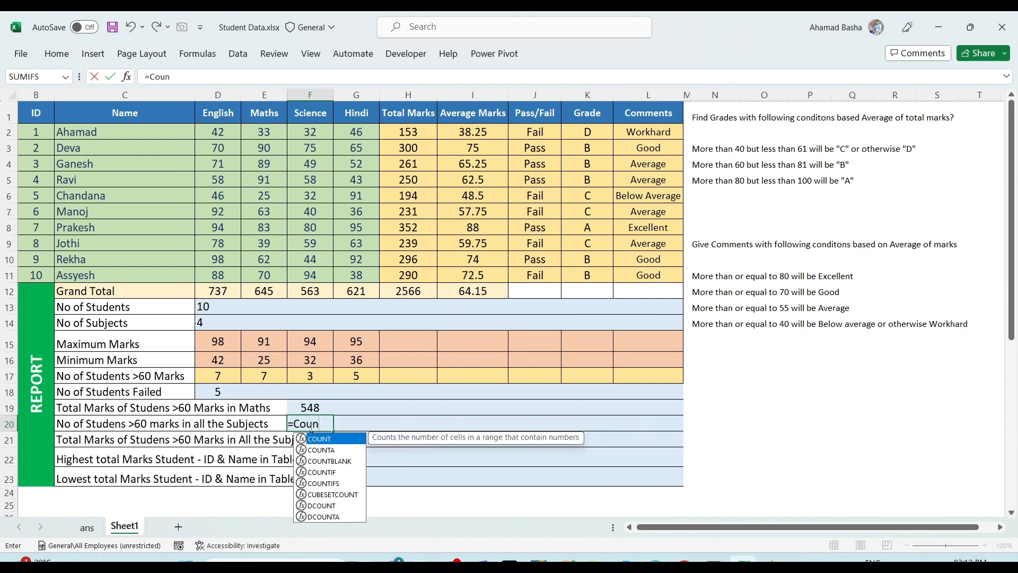
{"action": "key", "text": "Down"}
{"action": "key", "text": "Down"}
{"action": "key", "text": "Down"}
{"action": "key", "text": "Down"}
{"action": "key", "text": "Tab"}
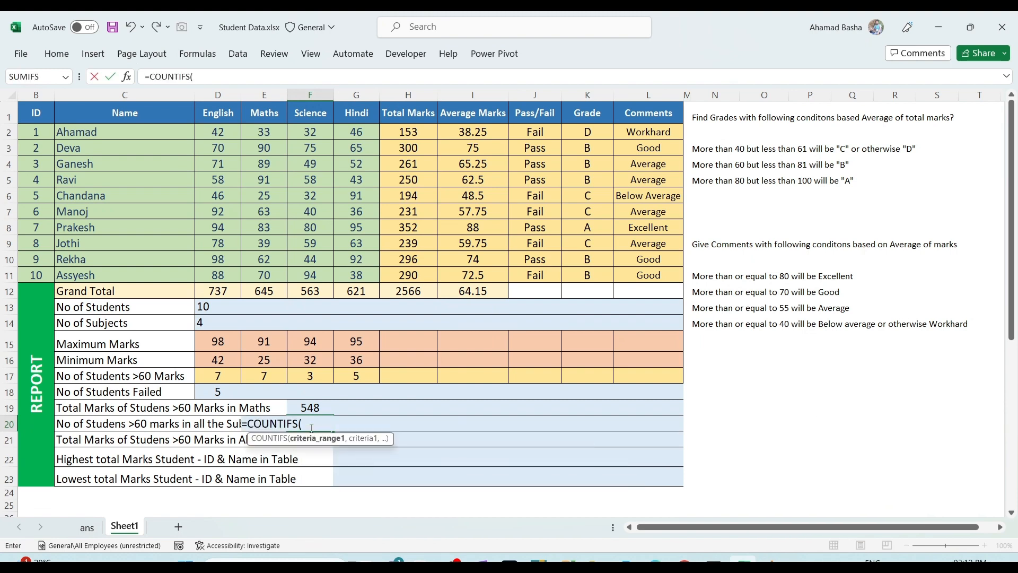
{"action": "left_click", "coordinate": [223, 137]}
{"action": "left_click_drag", "start_coordinate": [220, 148], "coordinate": [218, 211]}
{"action": "left_click_drag", "start_coordinate": [217, 137], "coordinate": [217, 277]}
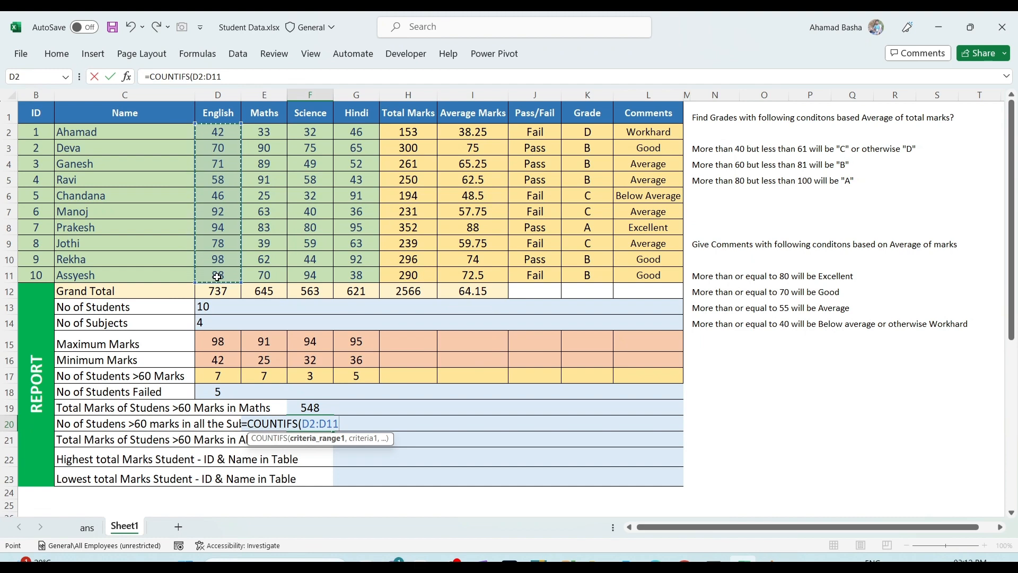
{"action": "type", "text": ","}
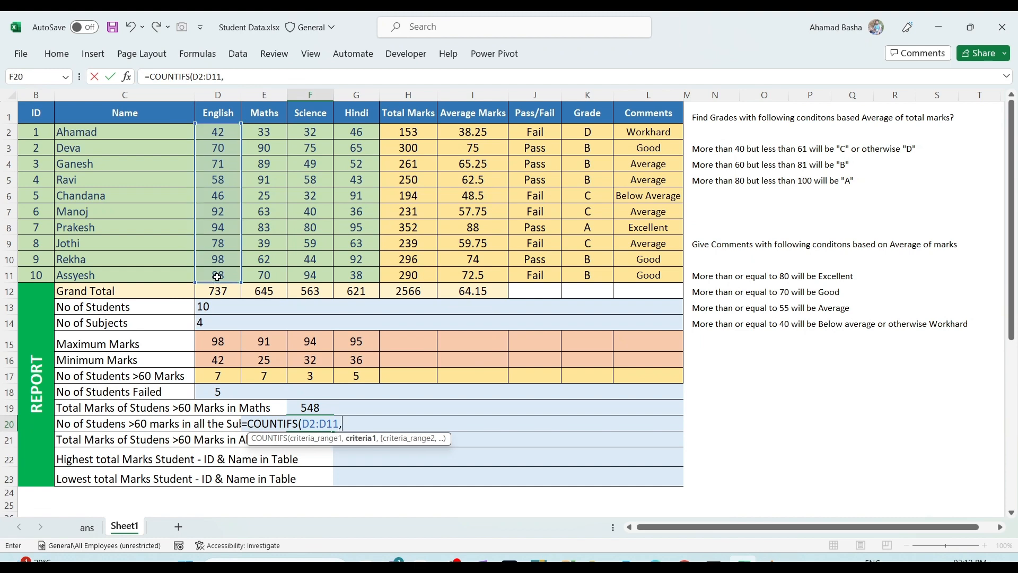
{"action": "type", "text": ">60,"}
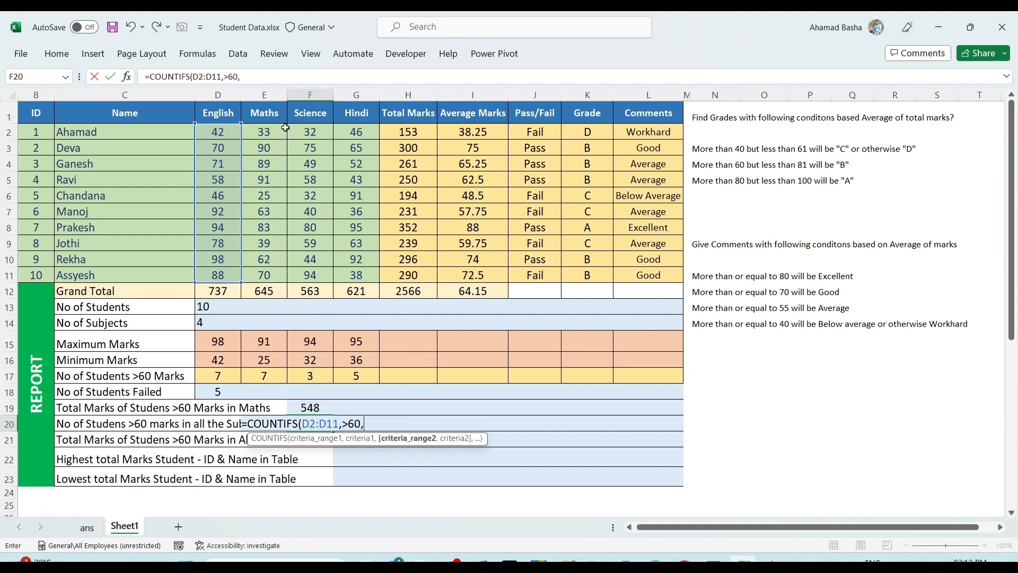
Step: Add the Maths range E2:E11 and the Science range F2:F11 to the COUNTIFS formula, each with the criterion >60
{"action": "left_click_drag", "start_coordinate": [264, 131], "coordinate": [263, 271]}
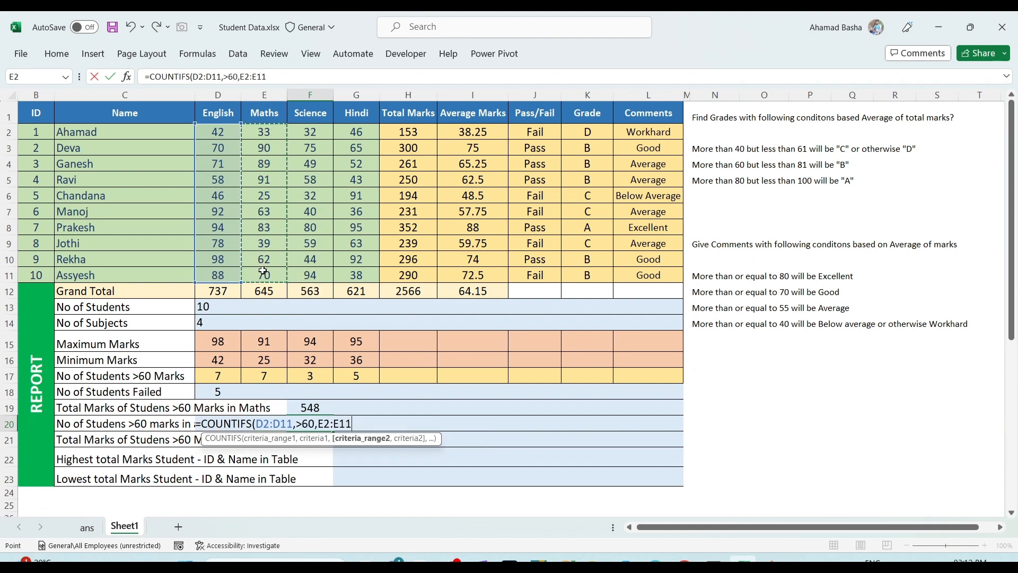
{"action": "type", "text": ",>"}
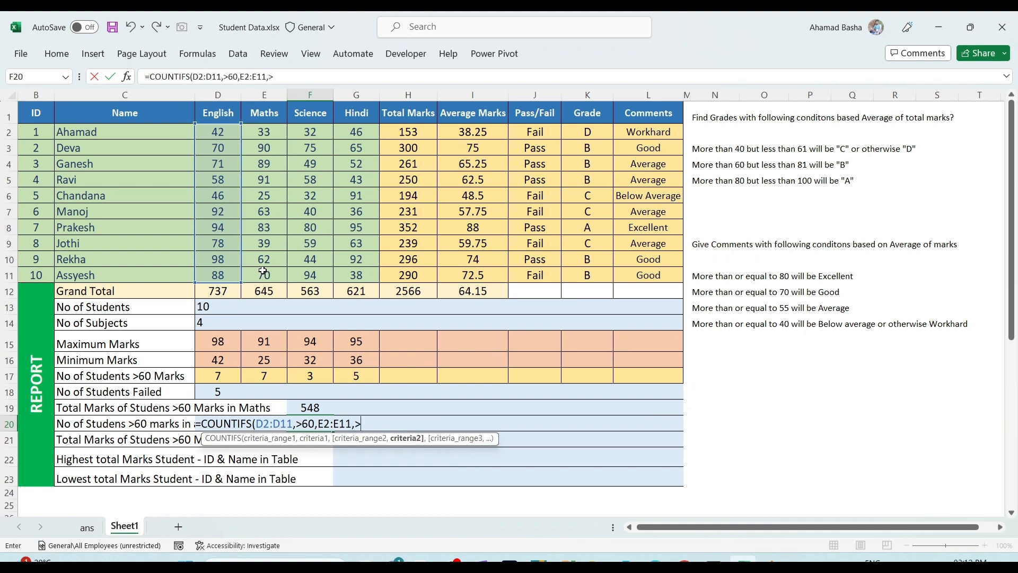
{"action": "type", "text": "60,"}
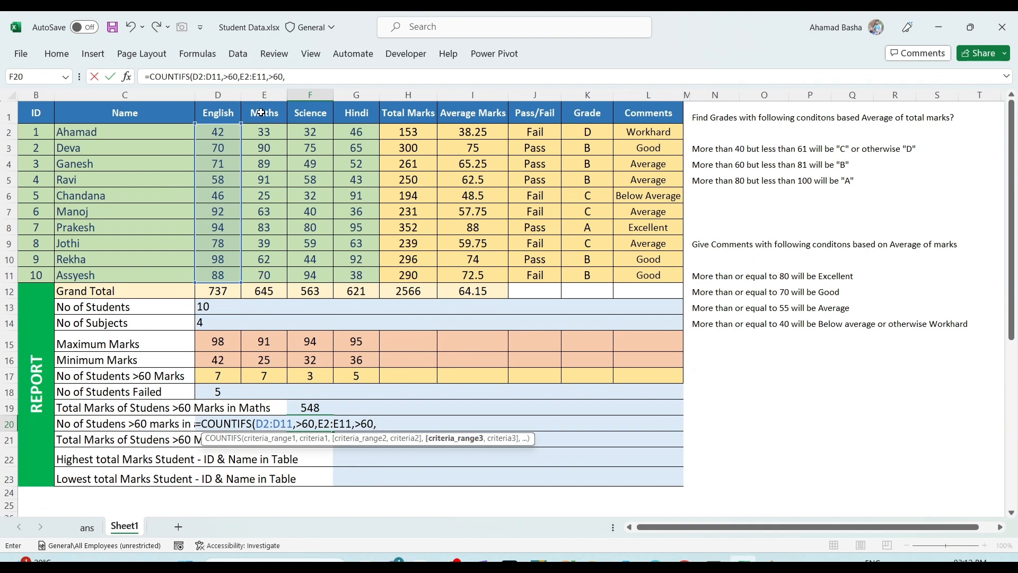
{"action": "left_click_drag", "start_coordinate": [310, 128], "coordinate": [307, 269]}
{"action": "type", "text": ","}
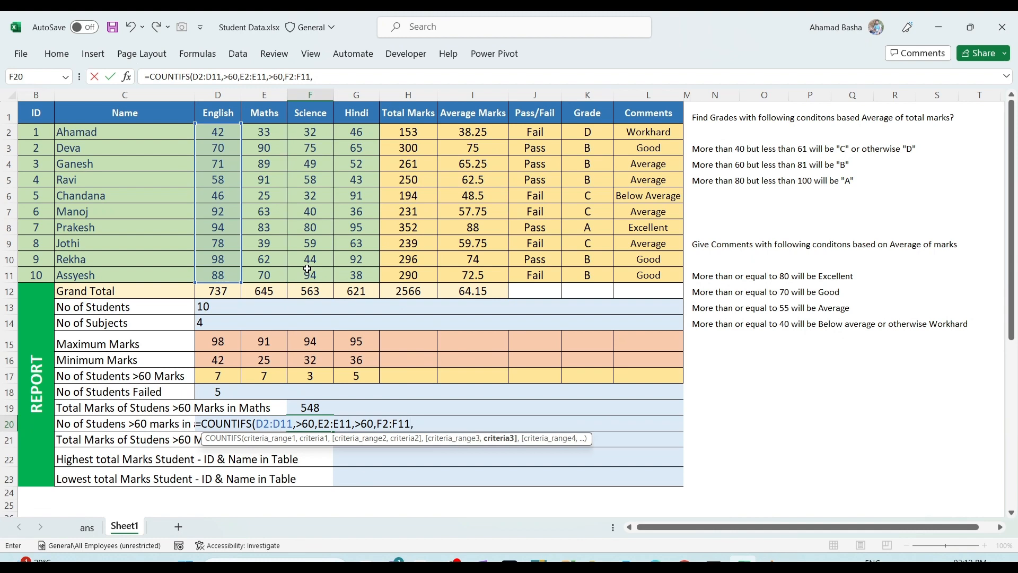
{"action": "type", "text": ">60"}
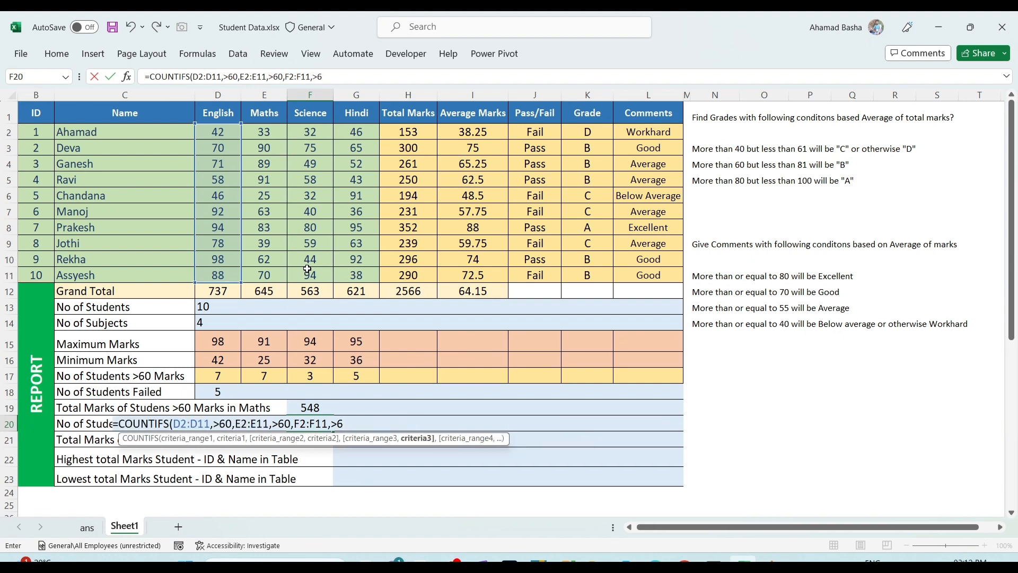
{"action": "type", "text": ","}
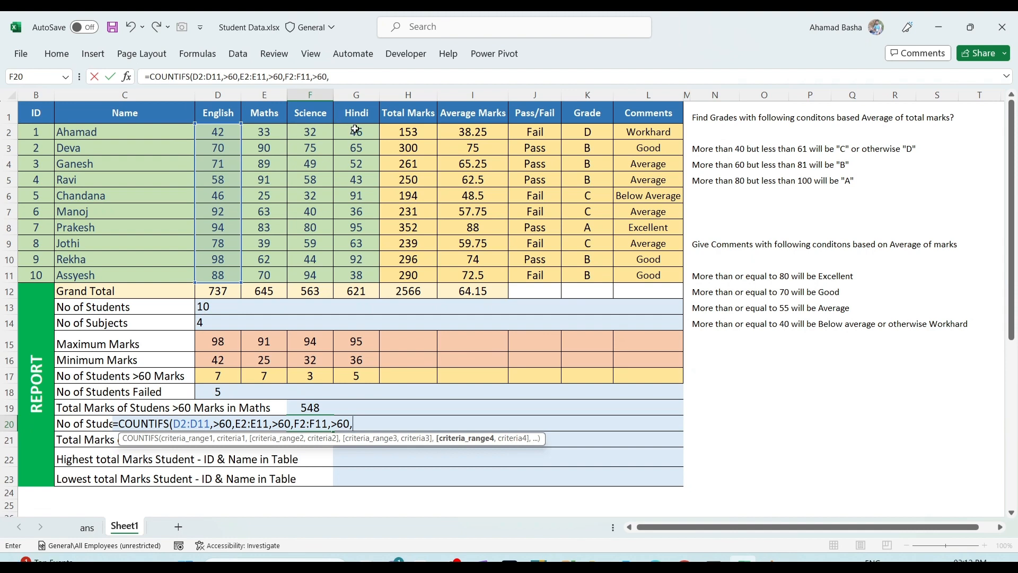
Step: Append G2:G11>60 for the Hindi marks, close the COUNTIFS formula and try to enter it in F20
{"action": "left_click_drag", "start_coordinate": [355, 129], "coordinate": [355, 272]}
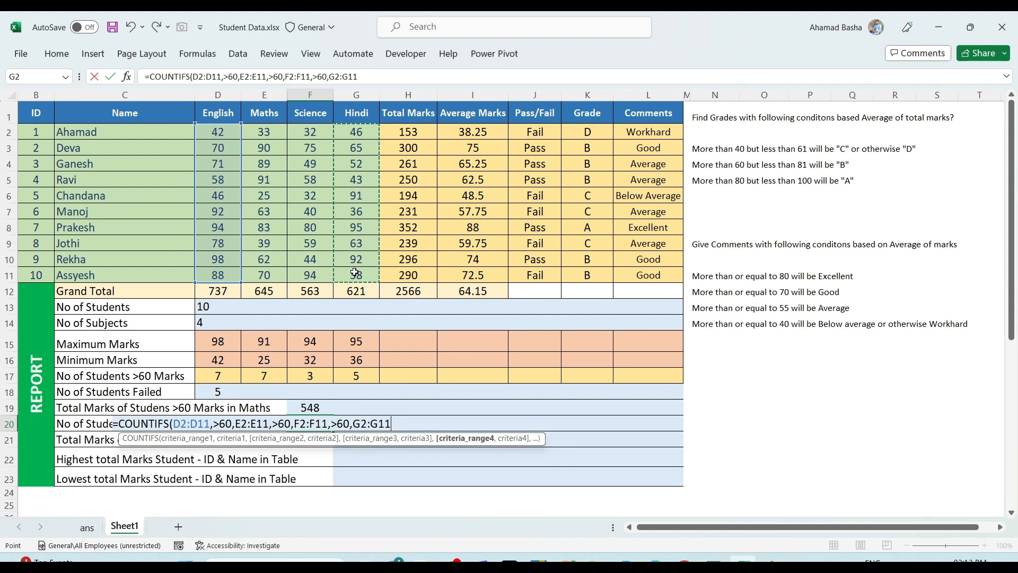
{"action": "type", "text": ">60"}
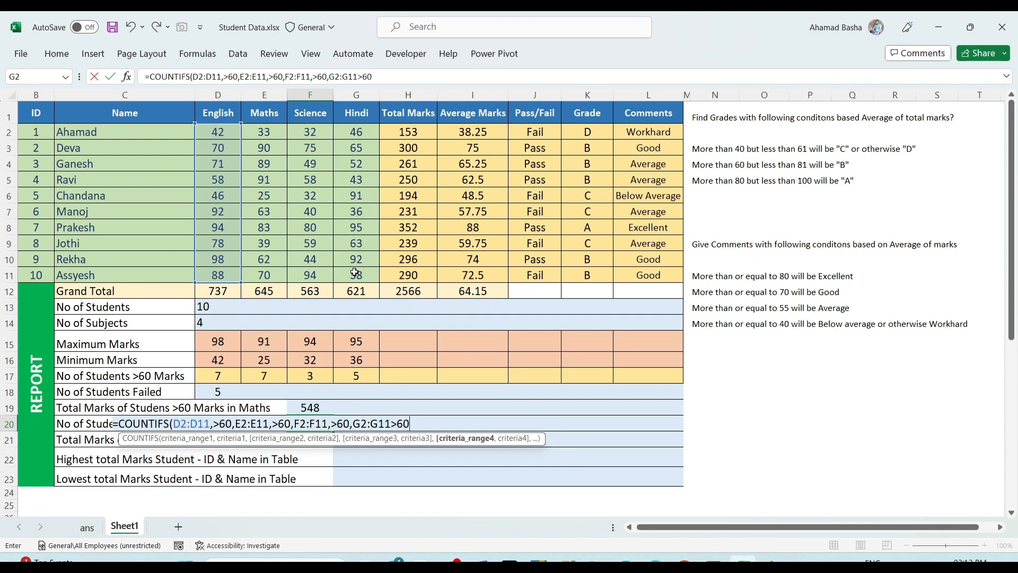
{"action": "type", "text": ")"}
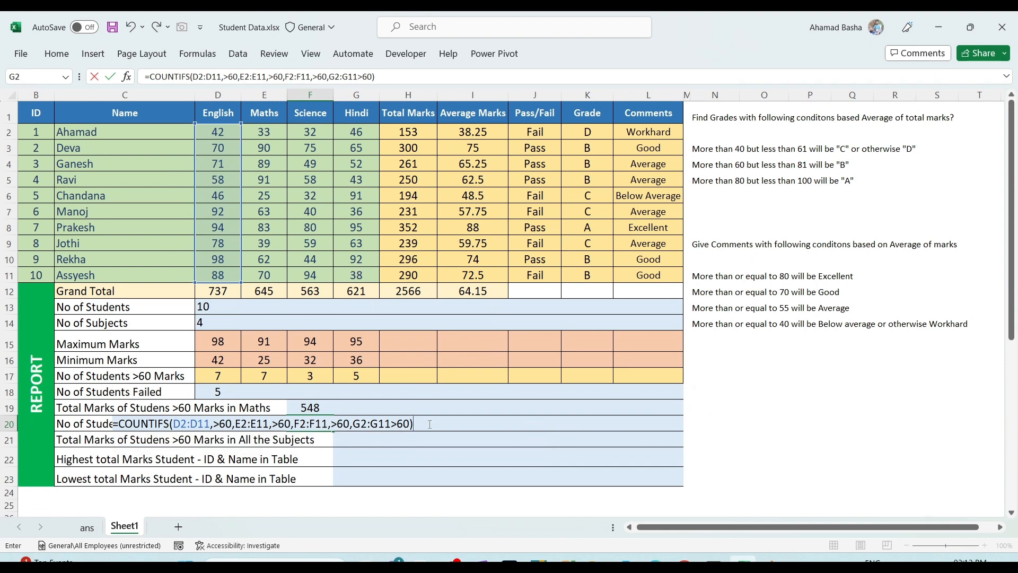
{"action": "key", "text": "BackSpace"}
{"action": "type", "text": ","}
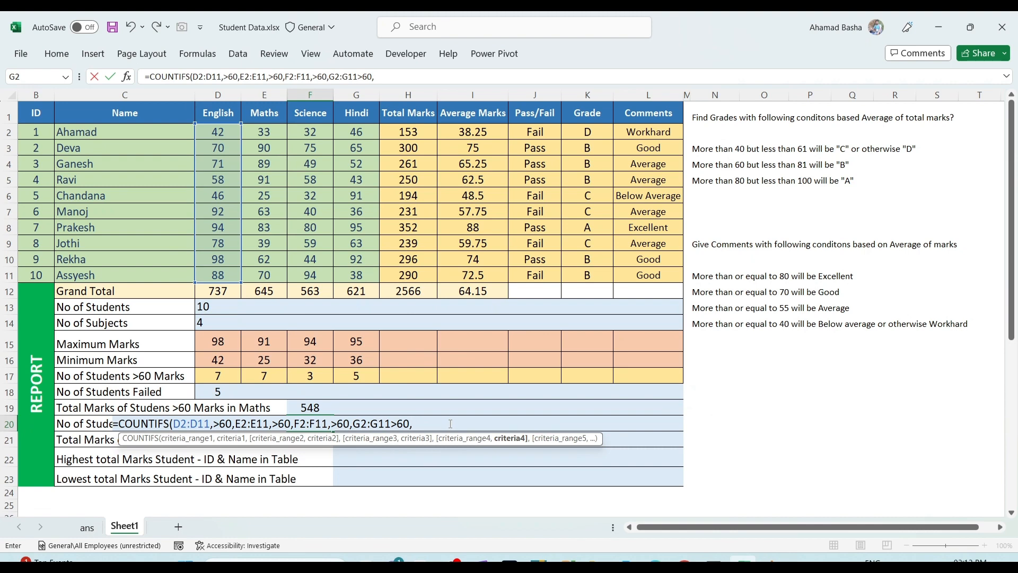
{"action": "key", "text": "BackSpace"}
{"action": "type", "text": ")"}
{"action": "key", "text": "Return"}
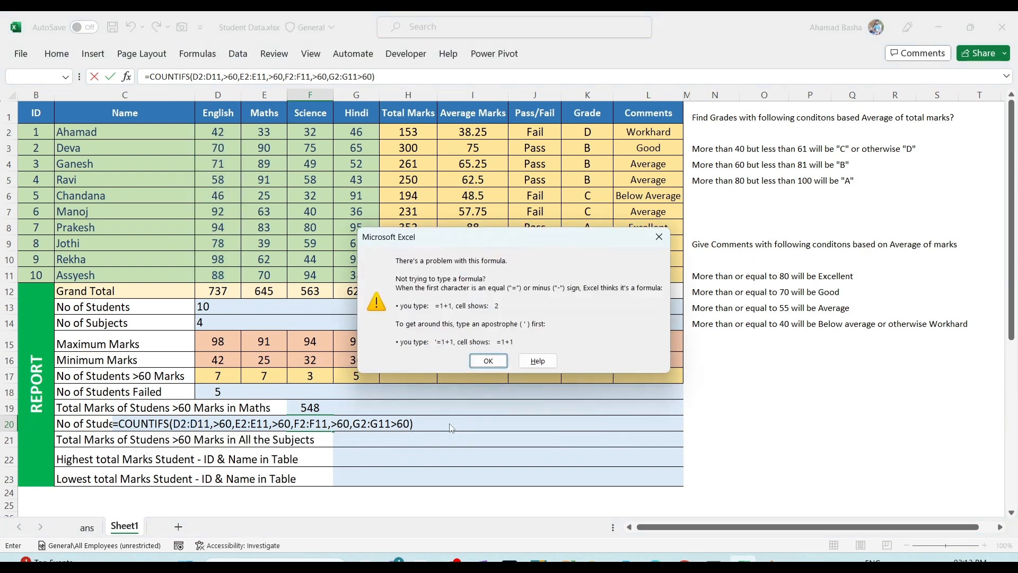
{"action": "key", "text": "Return"}
Step: Check the COUNTIFS argument pairs, insert the missing comma between G2:G11 and >60, and try to enter the formula again
{"action": "left_click", "coordinate": [450, 424]}
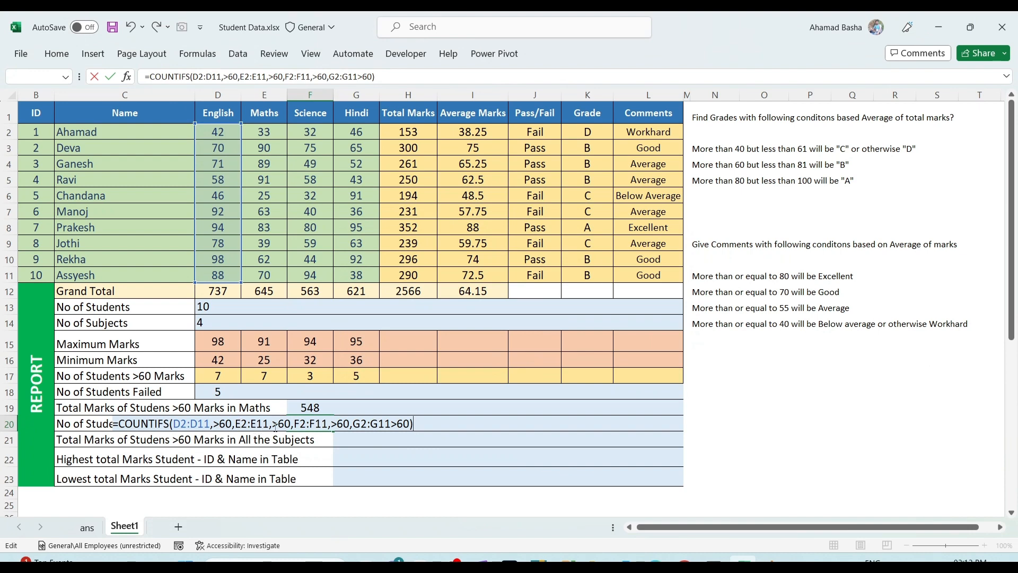
{"action": "left_click", "coordinate": [321, 424]}
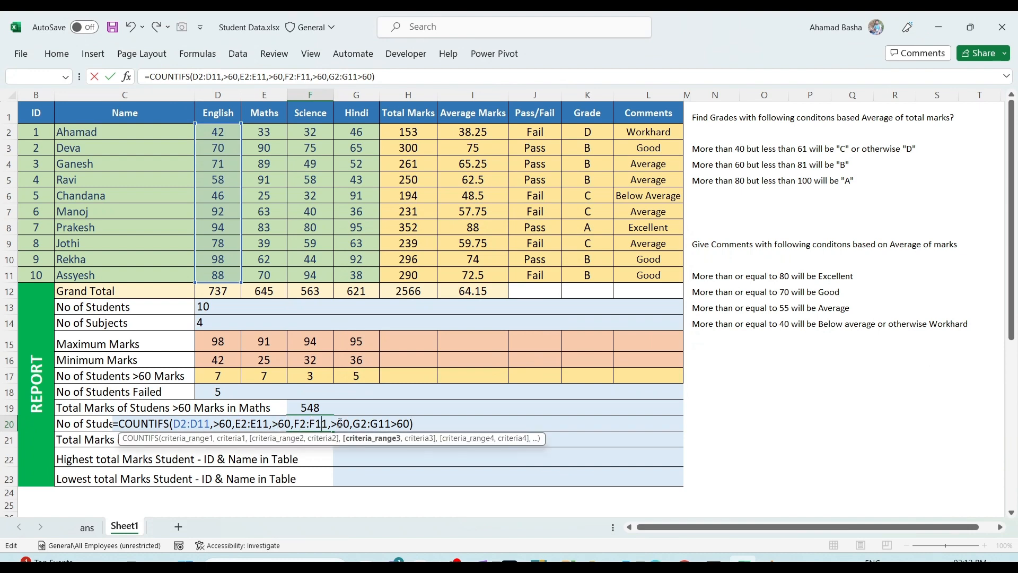
{"action": "left_click", "coordinate": [334, 423]}
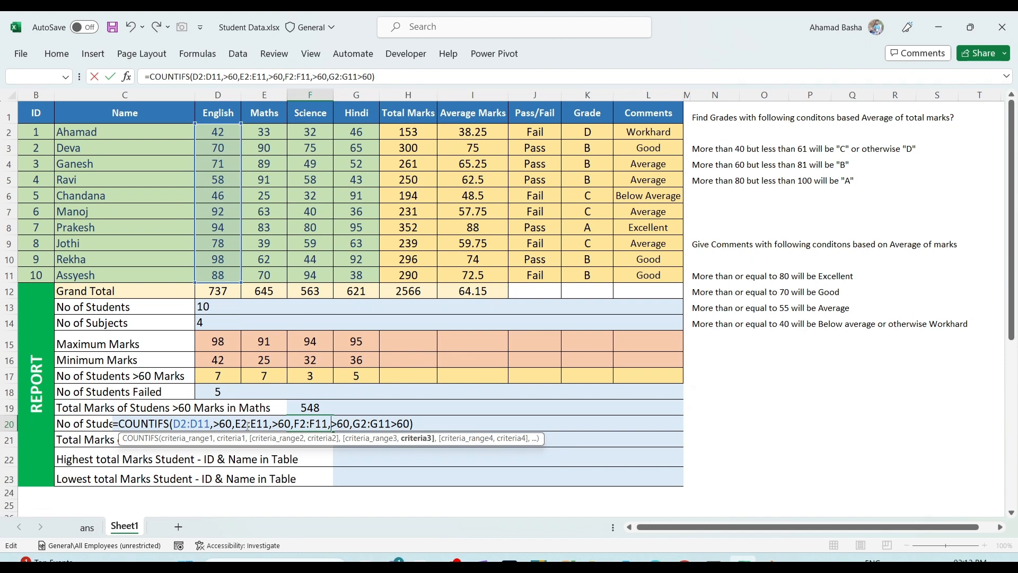
{"action": "left_click", "coordinate": [241, 423]}
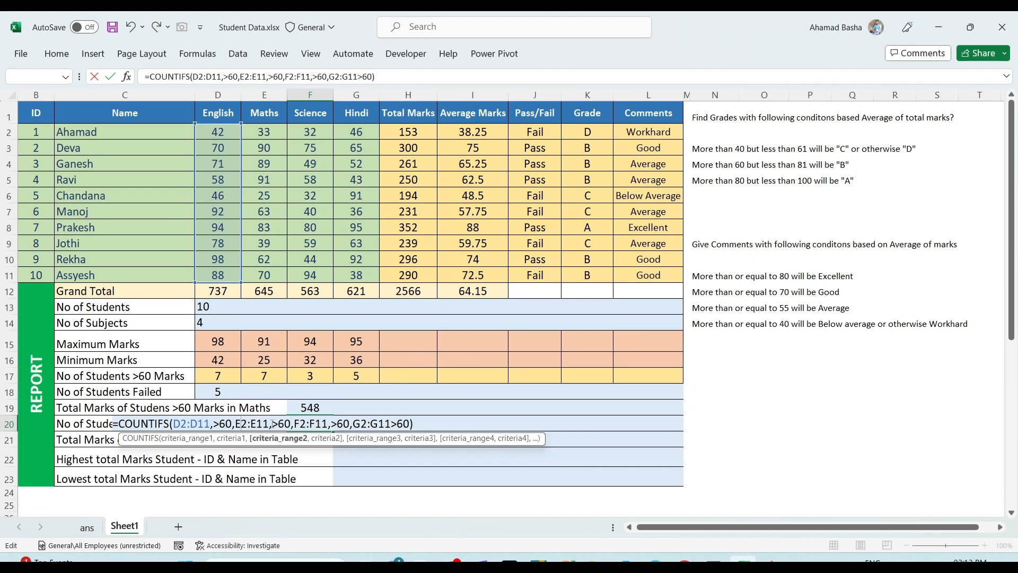
{"action": "left_click", "coordinate": [288, 424]}
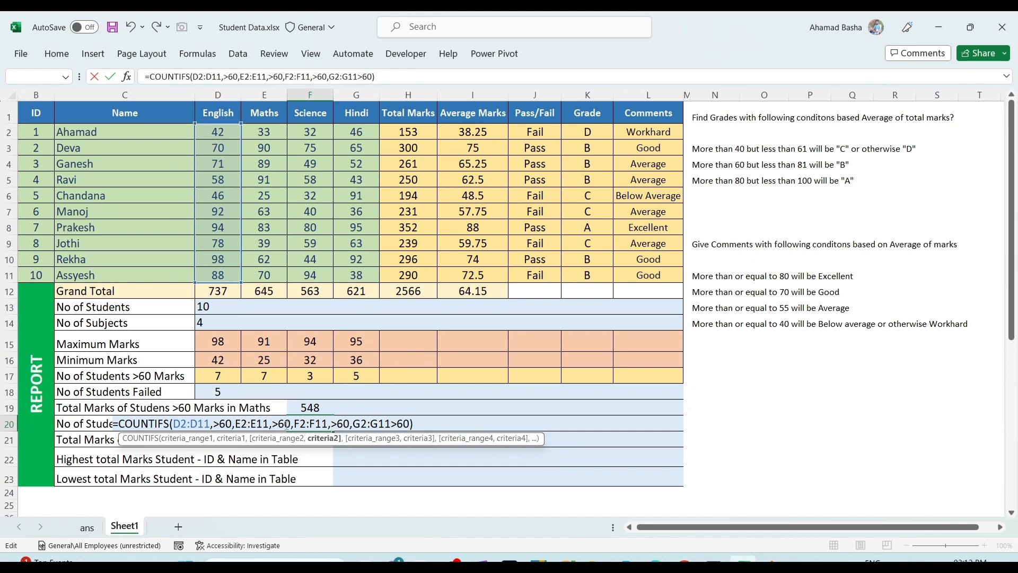
{"action": "left_click", "coordinate": [317, 424]}
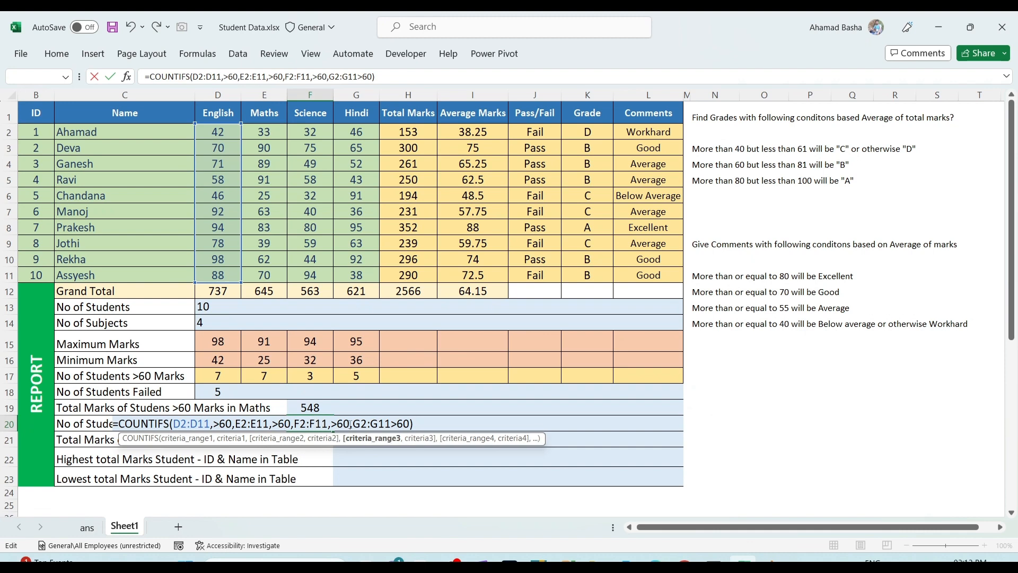
{"action": "left_click", "coordinate": [344, 424]}
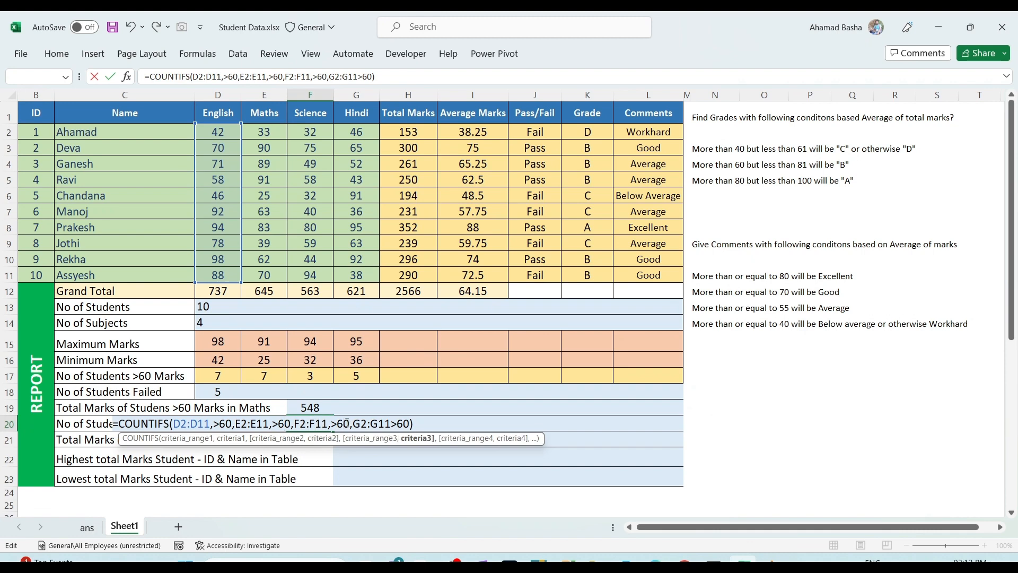
{"action": "left_click", "coordinate": [375, 424]}
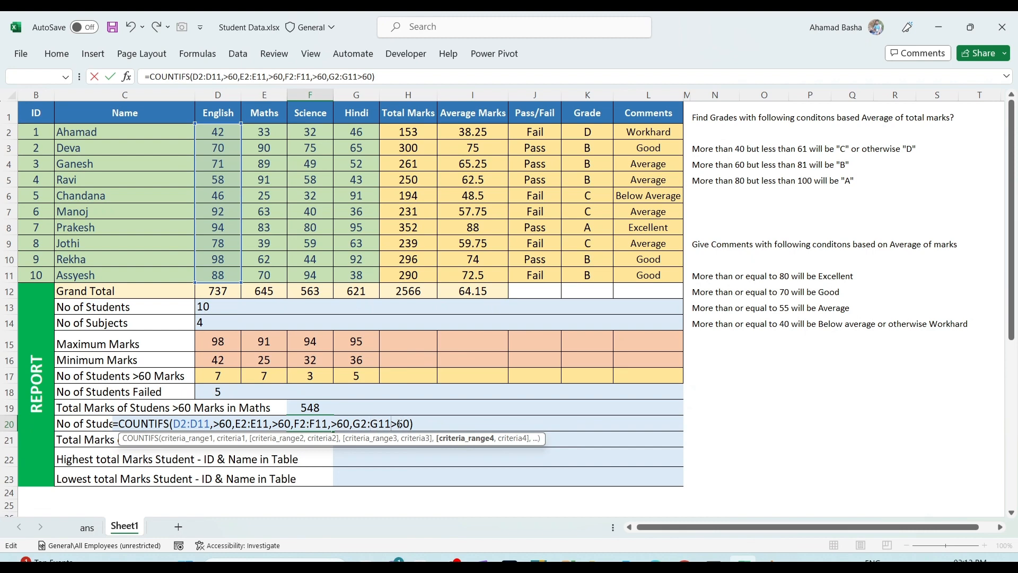
{"action": "type", "text": ","}
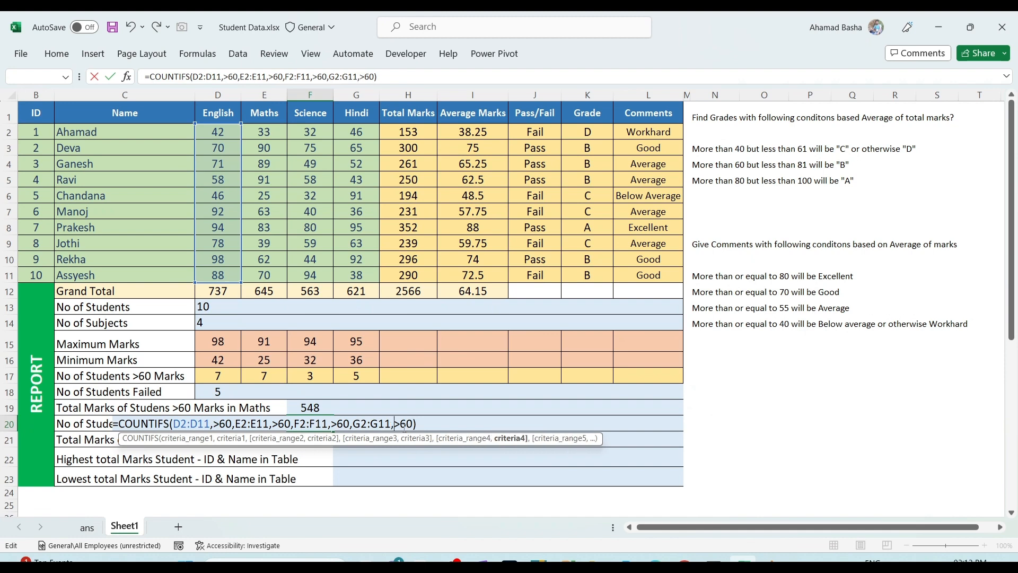
{"action": "left_click", "coordinate": [436, 426]}
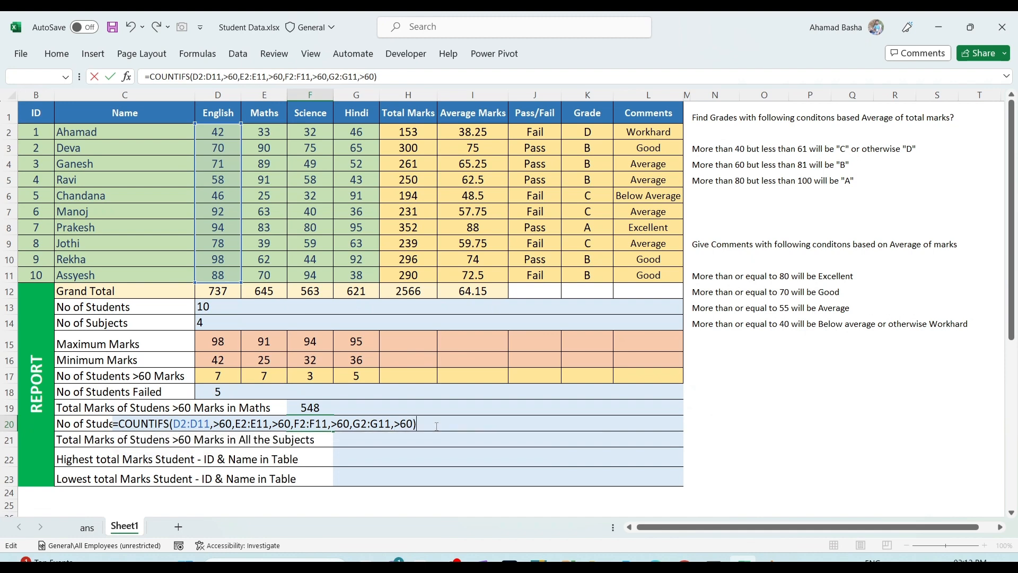
{"action": "key", "text": "Return"}
{"action": "key", "text": "Return"}
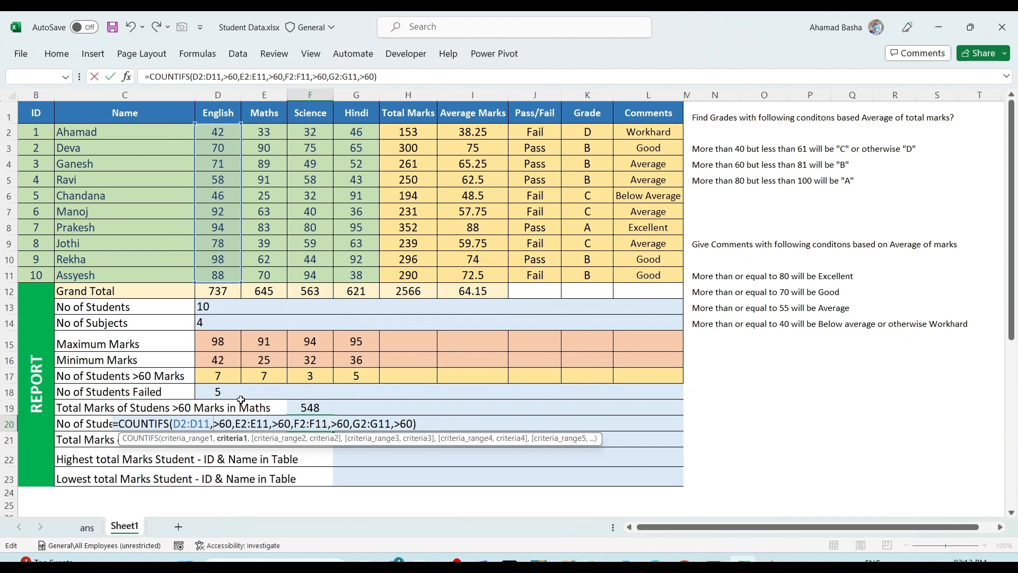
Step: Put quotation marks around the English and Maths >60 criteria in F20's COUNTIFS formula
{"action": "type", "text": "\""}
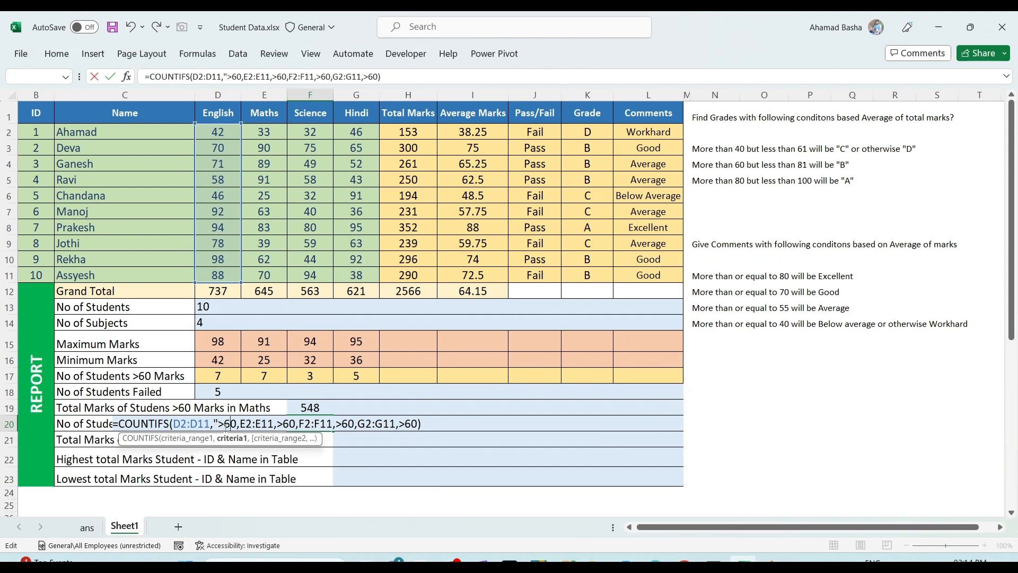
{"action": "key", "text": "Right"}
{"action": "key", "text": "Right"}
{"action": "key", "text": "Right"}
{"action": "type", "text": "\""}
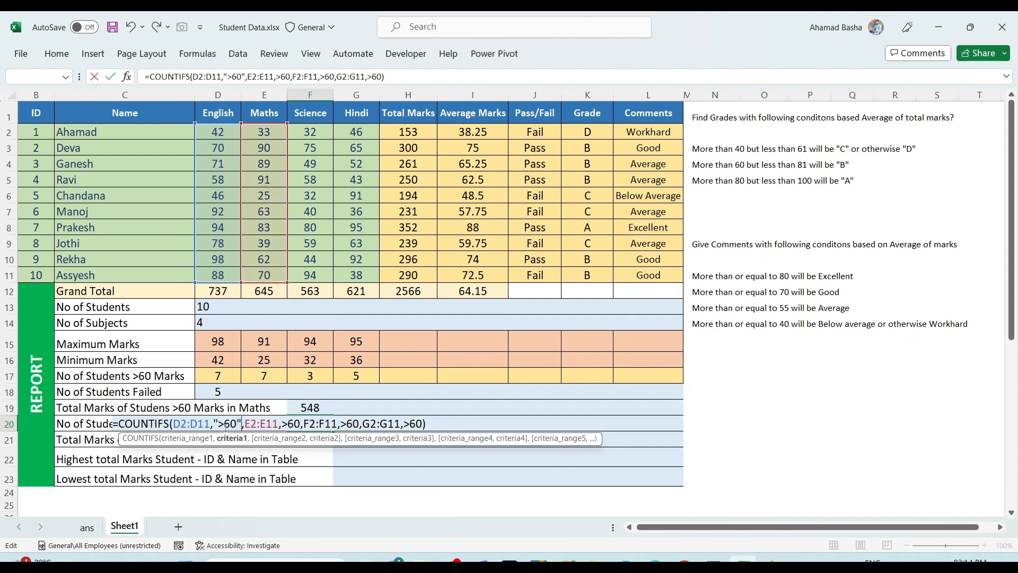
{"action": "left_click", "coordinate": [282, 422]}
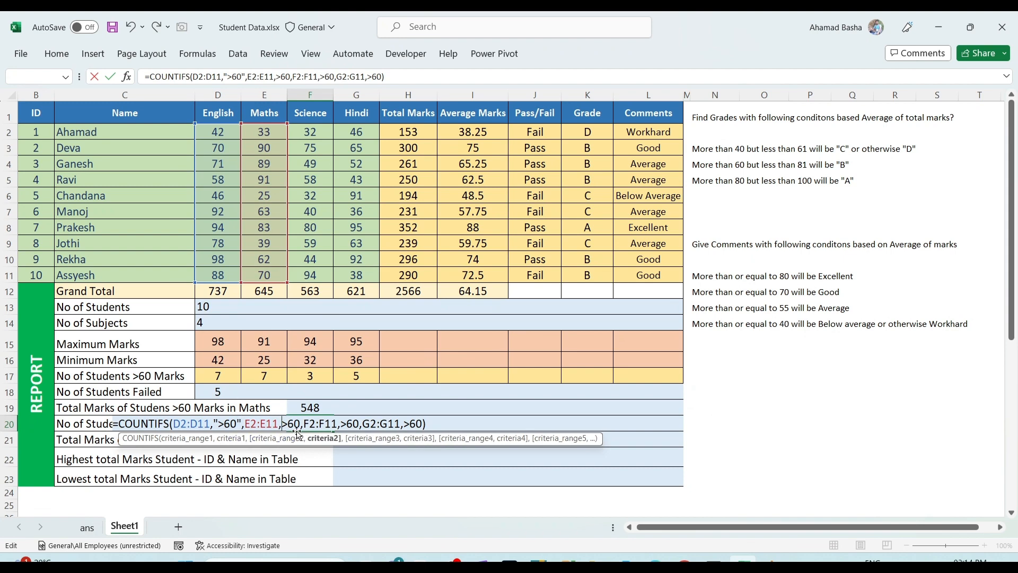
{"action": "type", "text": "\""}
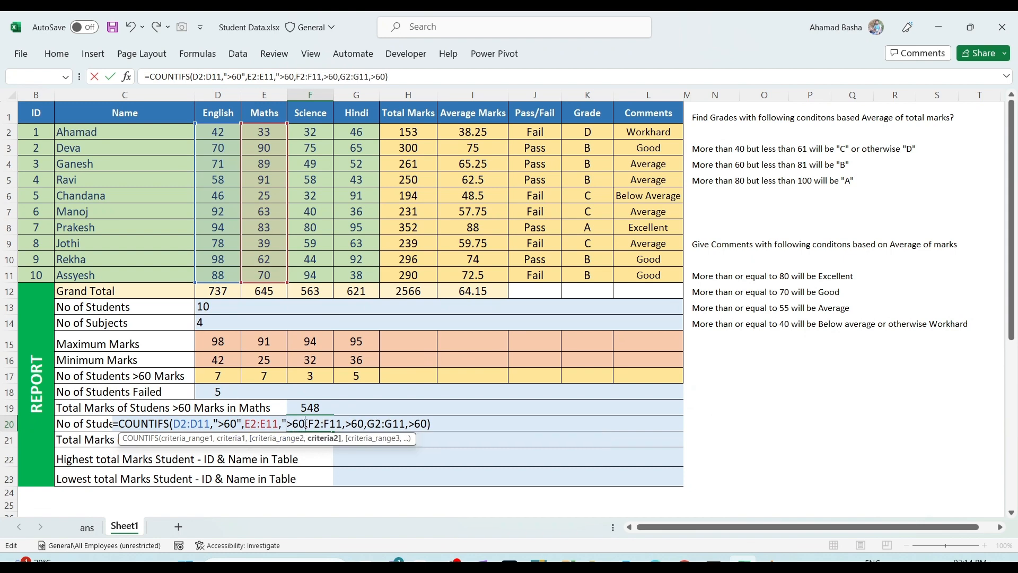
{"action": "left_click", "coordinate": [305, 422]}
{"action": "type", "text": "\""}
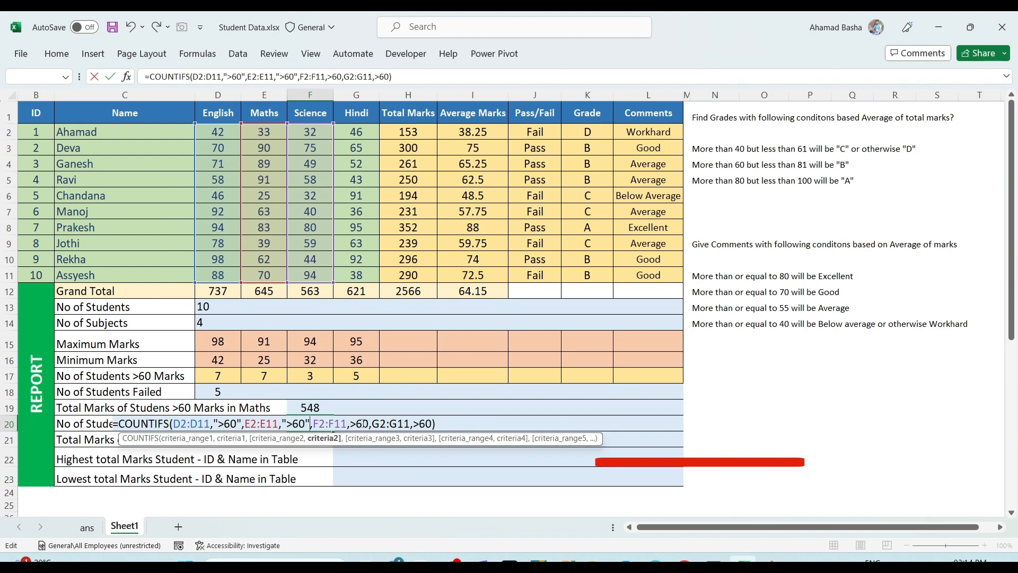
Step: Quote the Science and Hindi >60 criteria, enter the COUNTIFS formula in F20 and review its arguments
{"action": "left_click", "coordinate": [350, 423]}
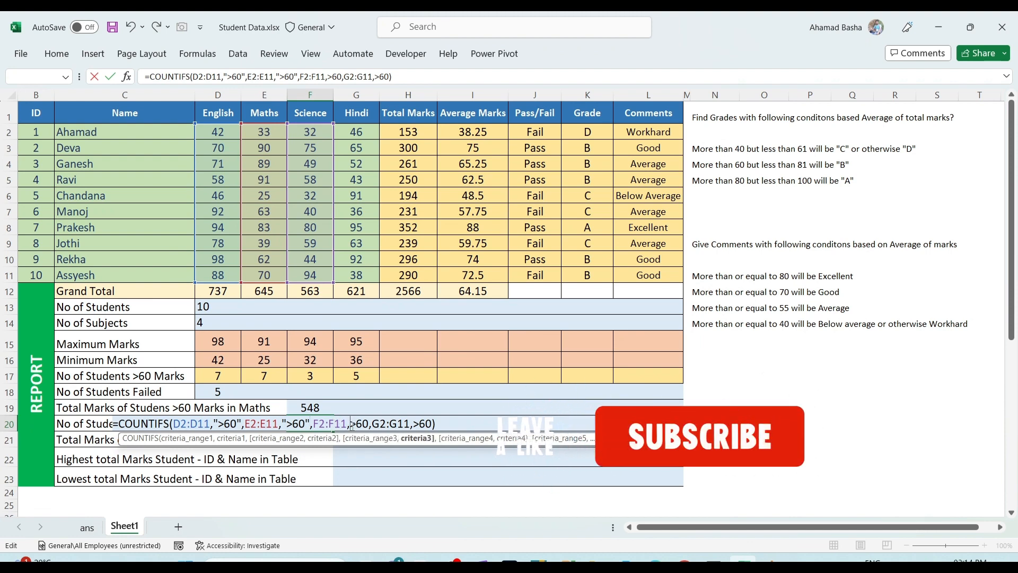
{"action": "type", "text": "\""}
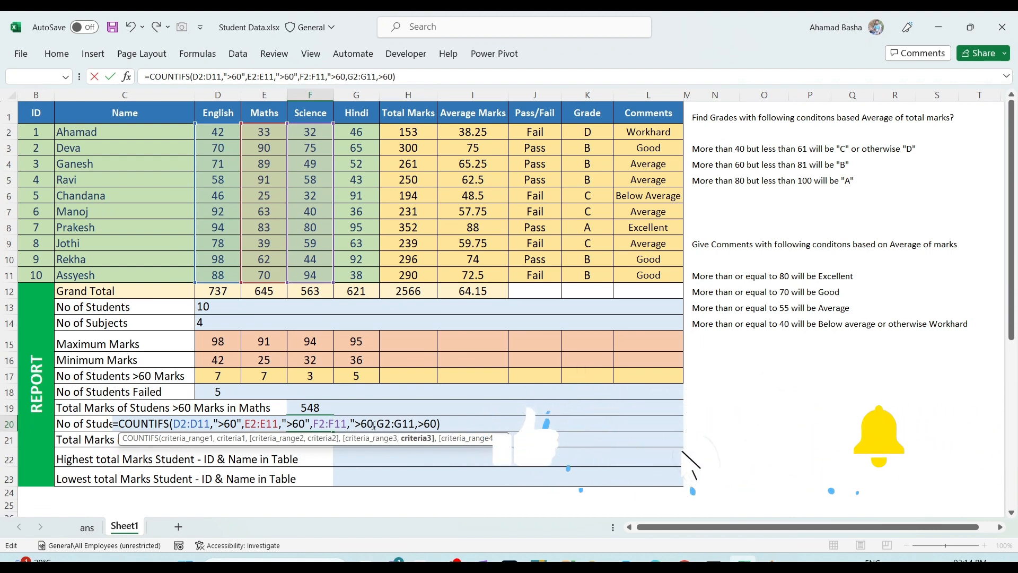
{"action": "left_click", "coordinate": [375, 423]}
{"action": "type", "text": "\""}
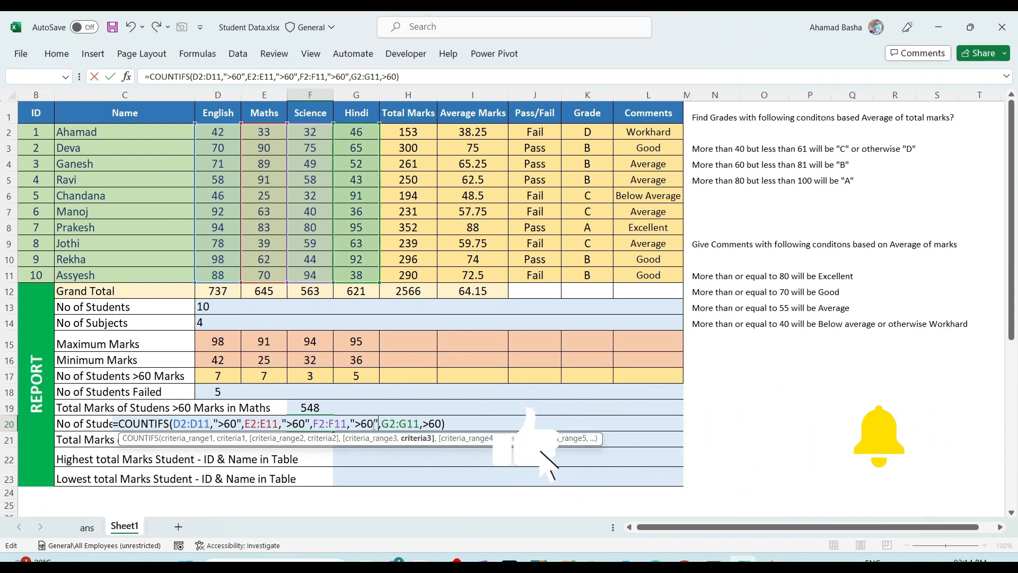
{"action": "left_click", "coordinate": [423, 424]}
{"action": "type", "text": "\"C"}
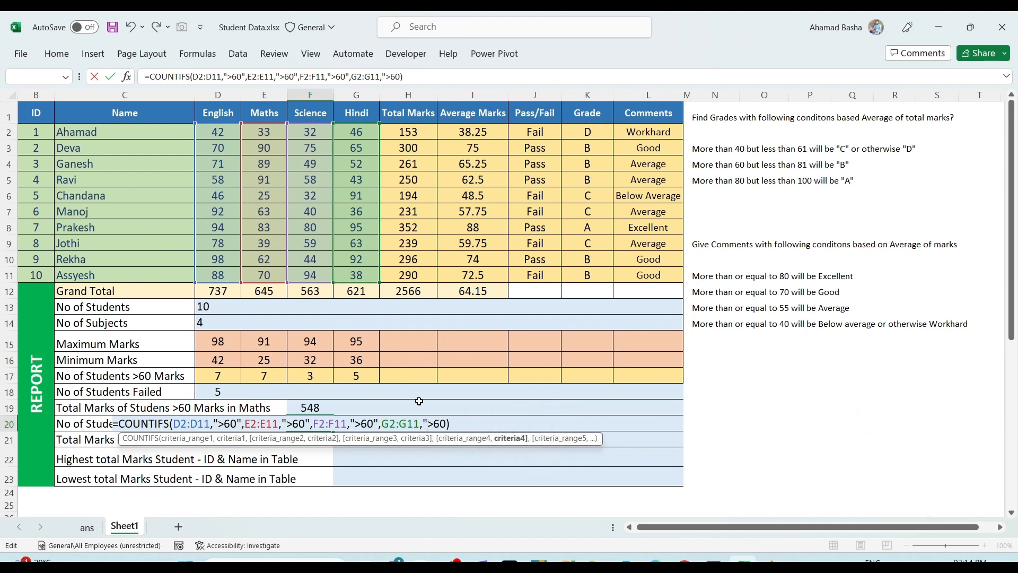
{"action": "type", "text": "\""}
{"action": "key", "text": "Return"}
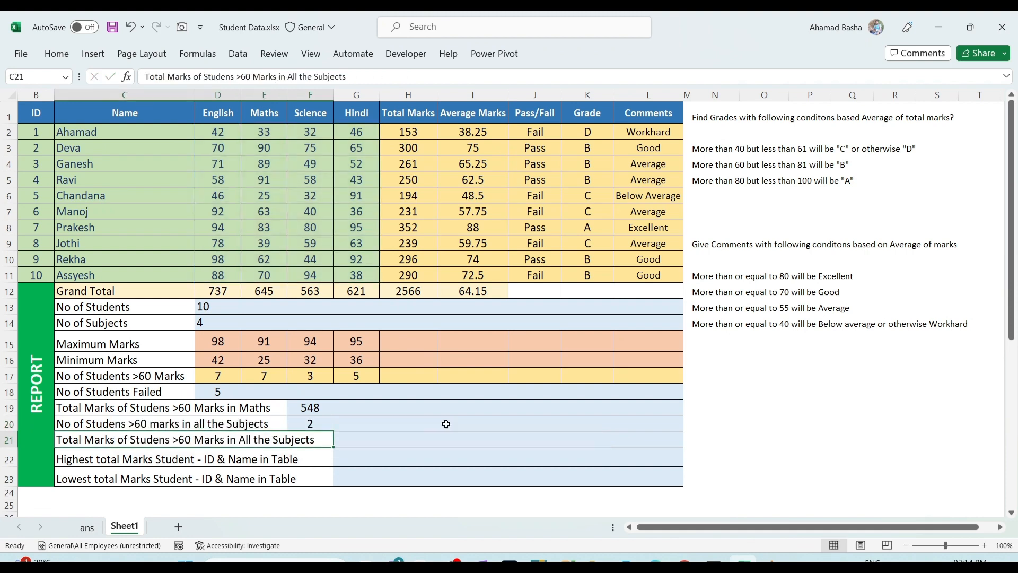
{"action": "left_click", "coordinate": [312, 413]}
{"action": "double_click", "coordinate": [313, 424]}
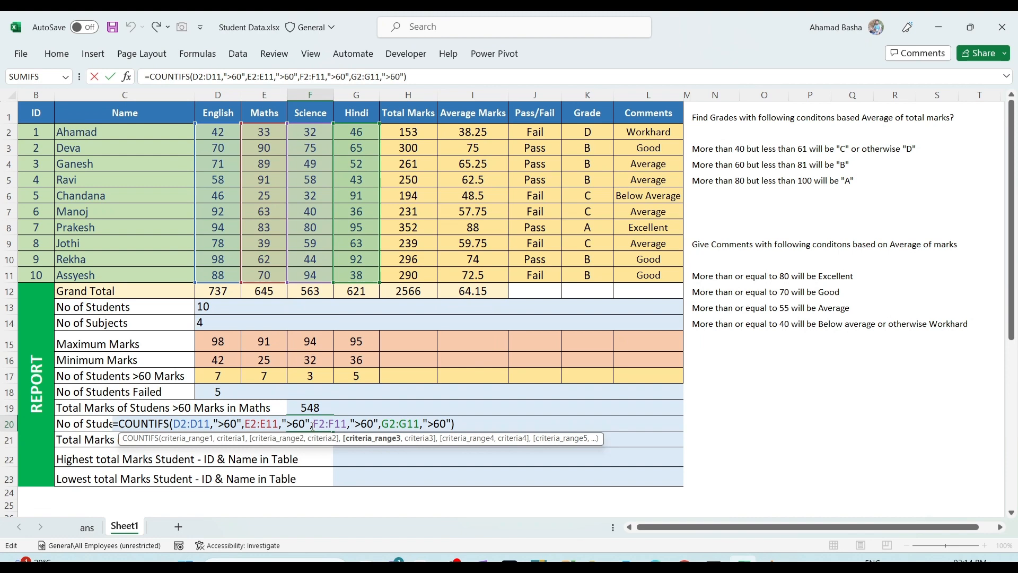
{"action": "key", "text": "Escape"}
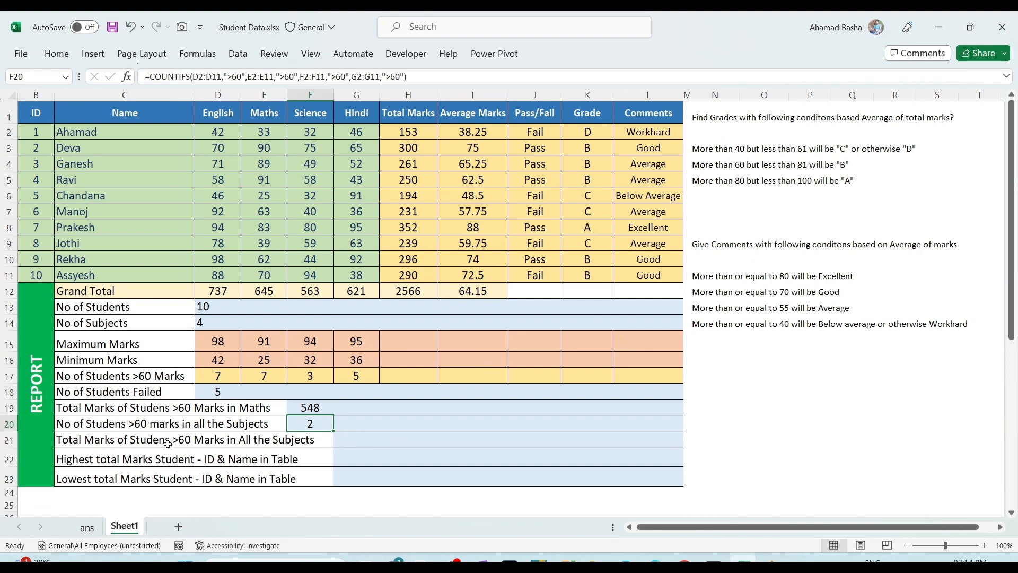
Step: Begin a SUMIF formula in G21 with the range D2:G11 and the criterion ">60"
{"action": "left_click", "coordinate": [265, 444]}
{"action": "left_click", "coordinate": [355, 441]}
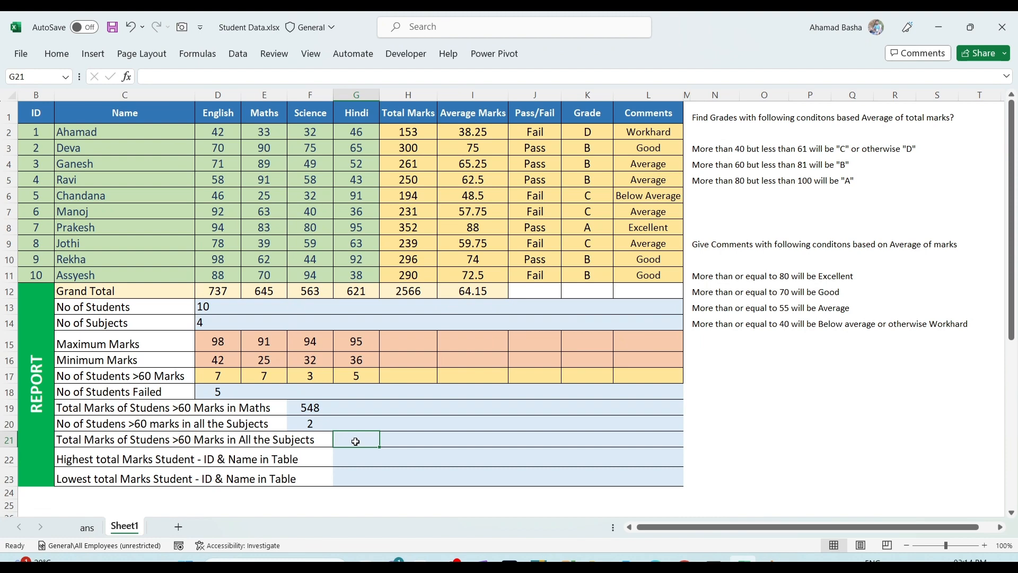
{"action": "left_click_drag", "start_coordinate": [220, 137], "coordinate": [353, 269]}
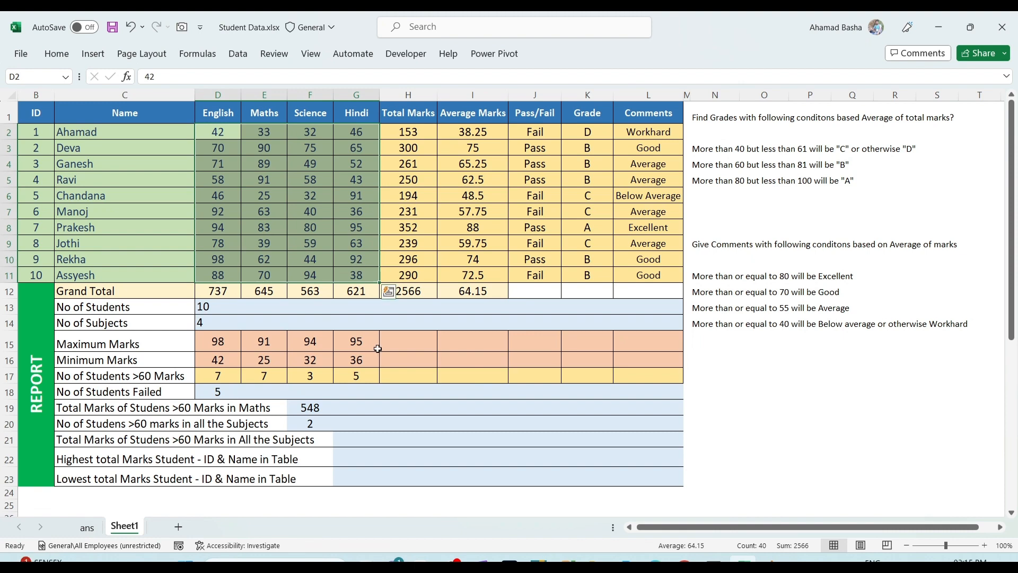
{"action": "left_click", "coordinate": [357, 436]}
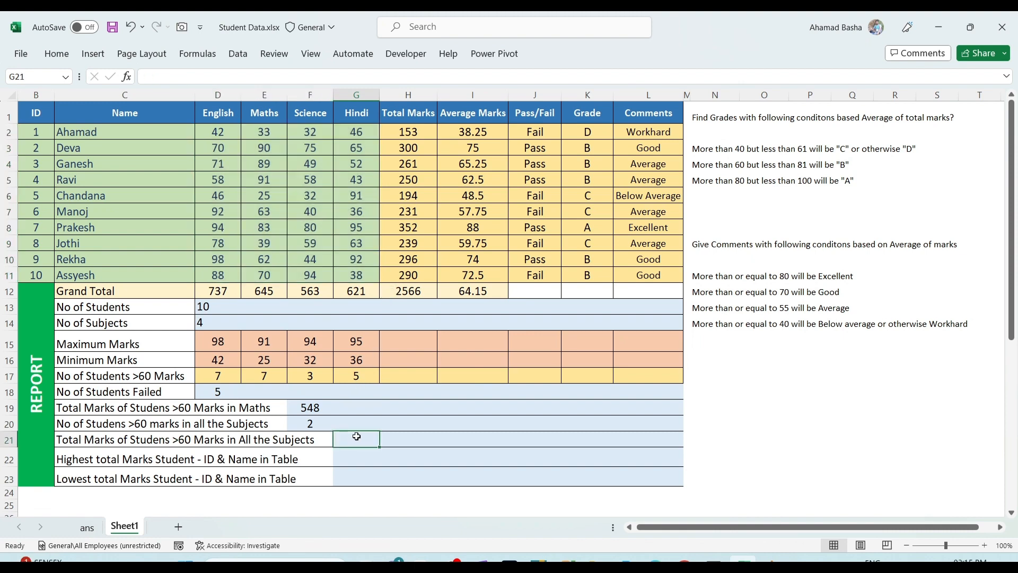
{"action": "type", "text": "="}
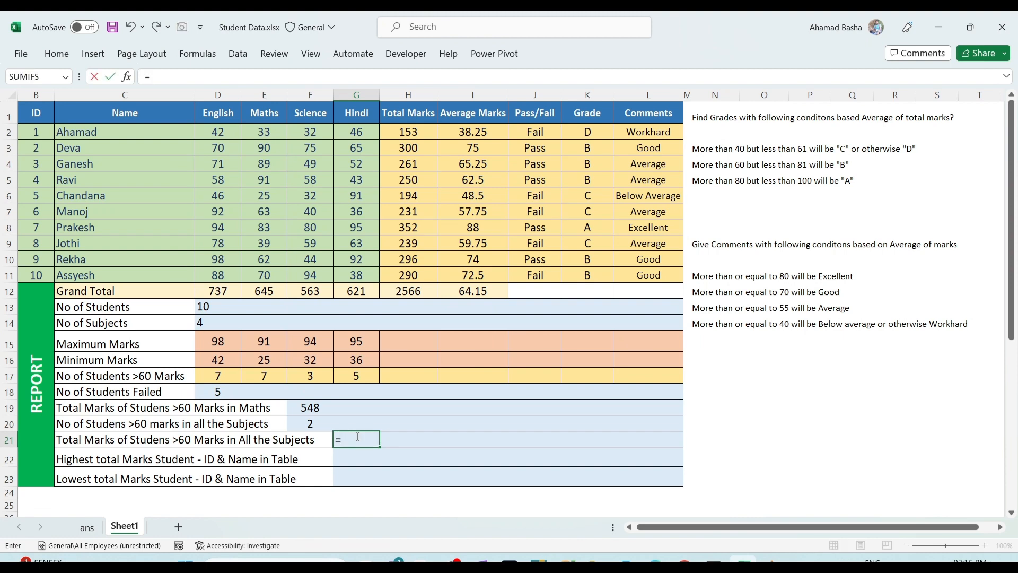
{"action": "type", "text": "Sum"}
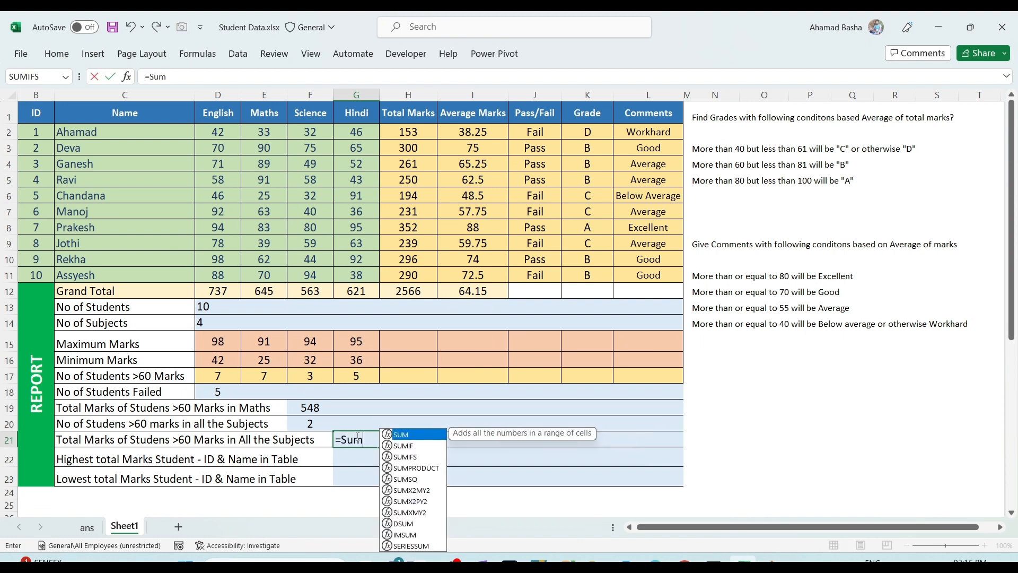
{"action": "double_click", "coordinate": [411, 445]}
{"action": "left_click_drag", "start_coordinate": [218, 132], "coordinate": [362, 269]}
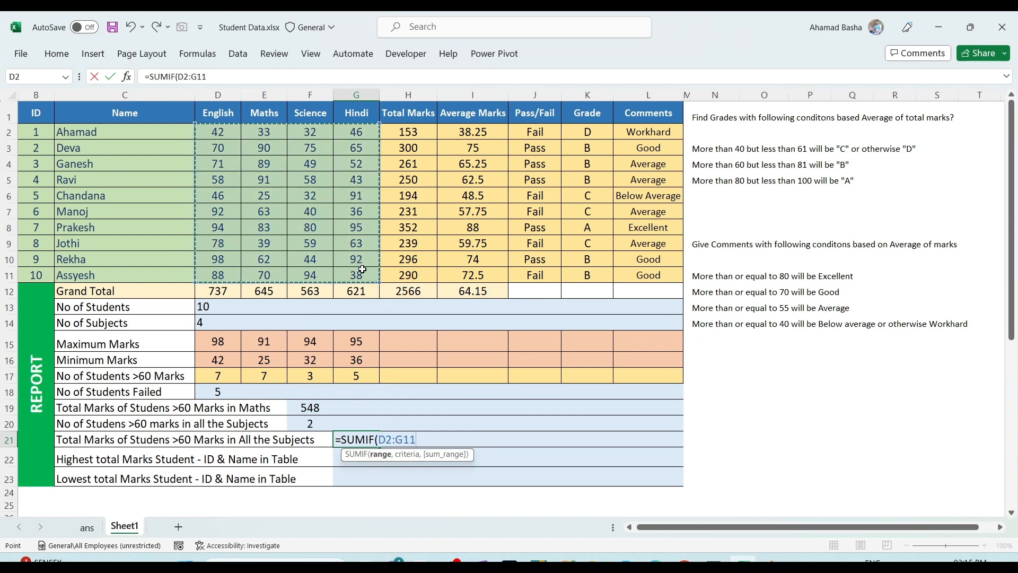
{"action": "type", "text": ",\">"}
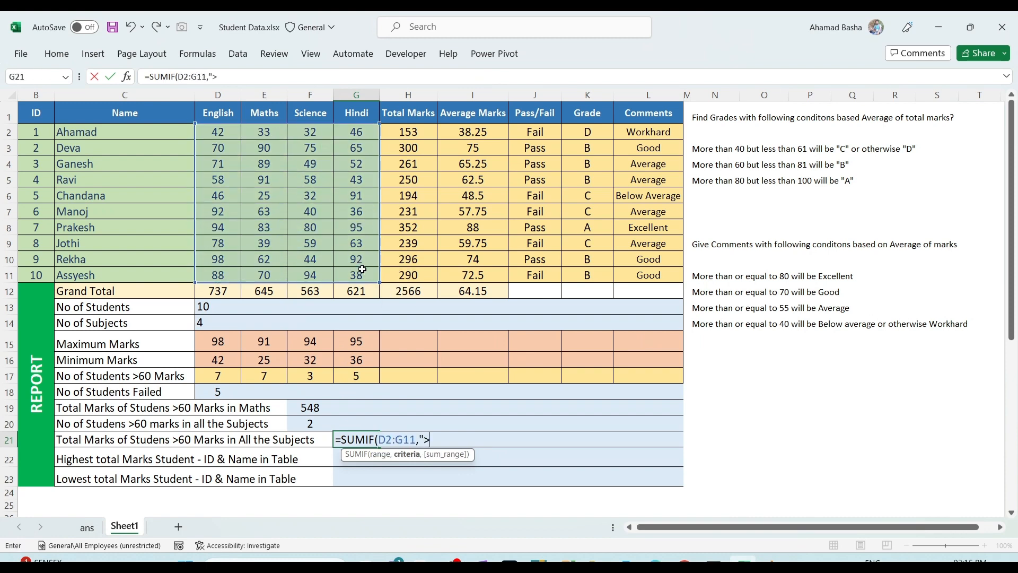
{"action": "type", "text": "60\""}
Step: Add D2:G11 as the sum range, close and enter the SUMIF formula in G21, and review it
{"action": "left_click_drag", "start_coordinate": [420, 438], "coordinate": [443, 437]}
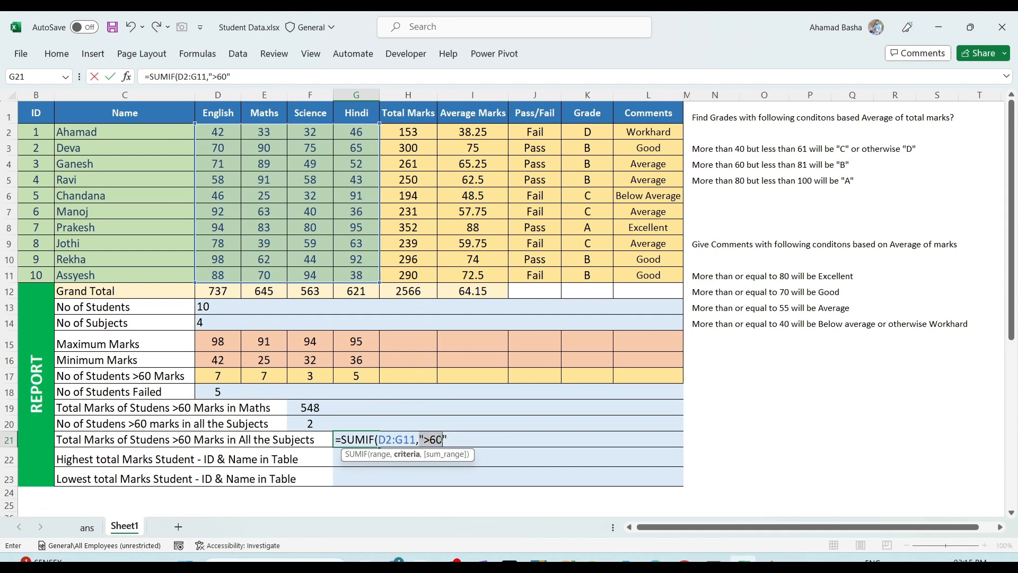
{"action": "left_click", "coordinate": [458, 439]}
{"action": "type", "text": ","}
{"action": "left_click_drag", "start_coordinate": [220, 130], "coordinate": [352, 276]}
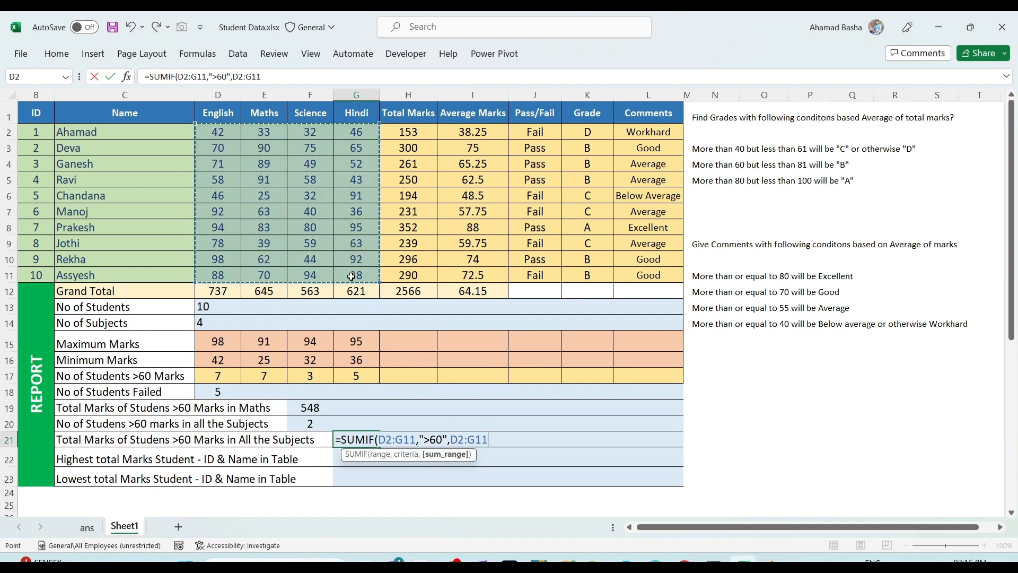
{"action": "type", "text": ")"}
{"action": "key", "text": "Return"}
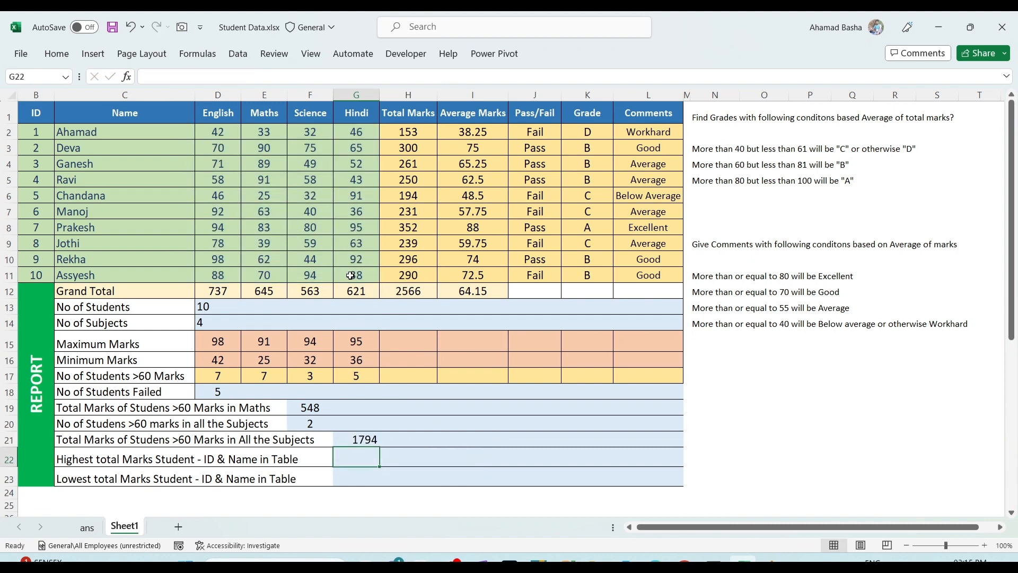
{"action": "double_click", "coordinate": [357, 439]}
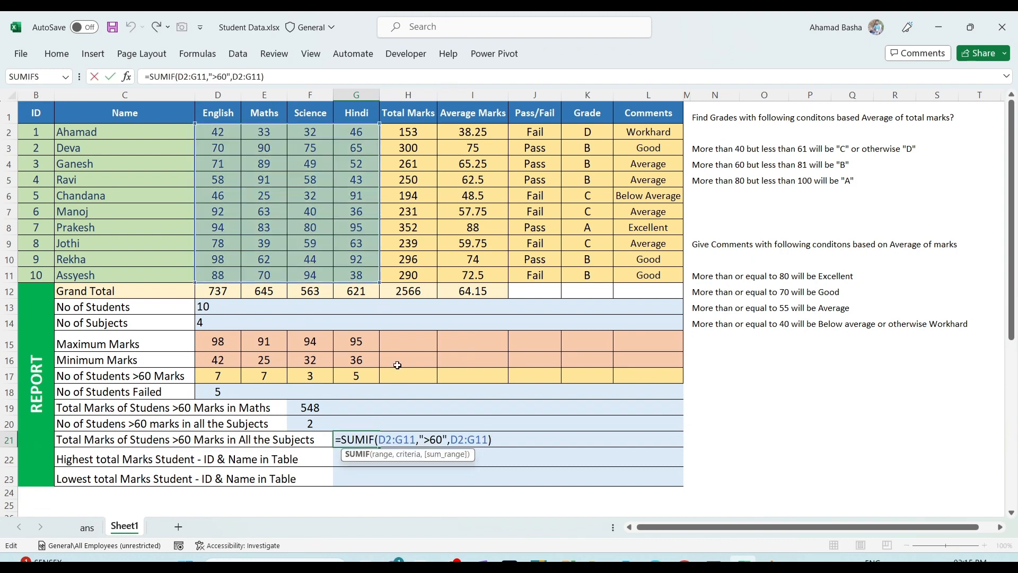
{"action": "key", "text": "Escape"}
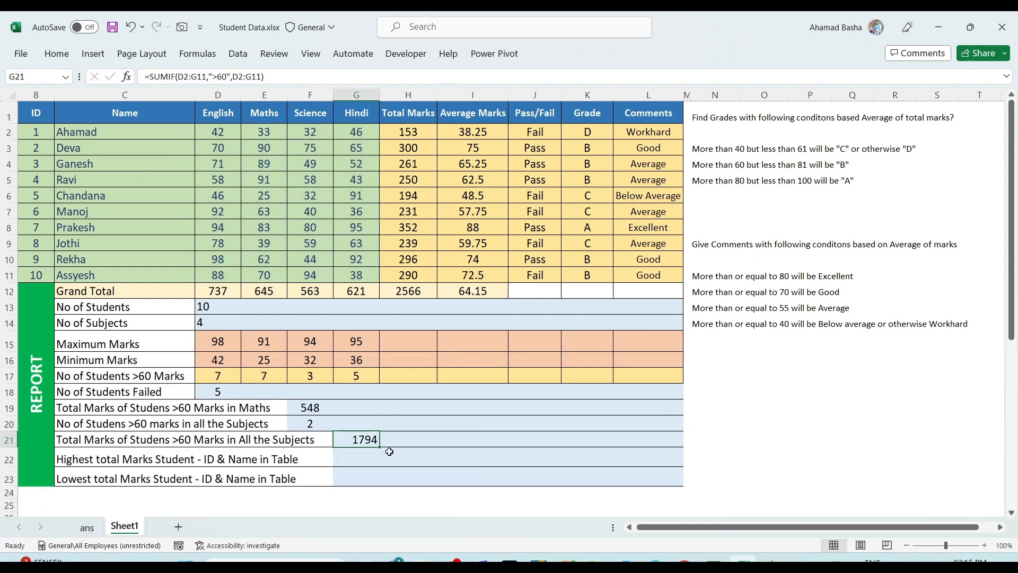
{"action": "double_click", "coordinate": [352, 440]}
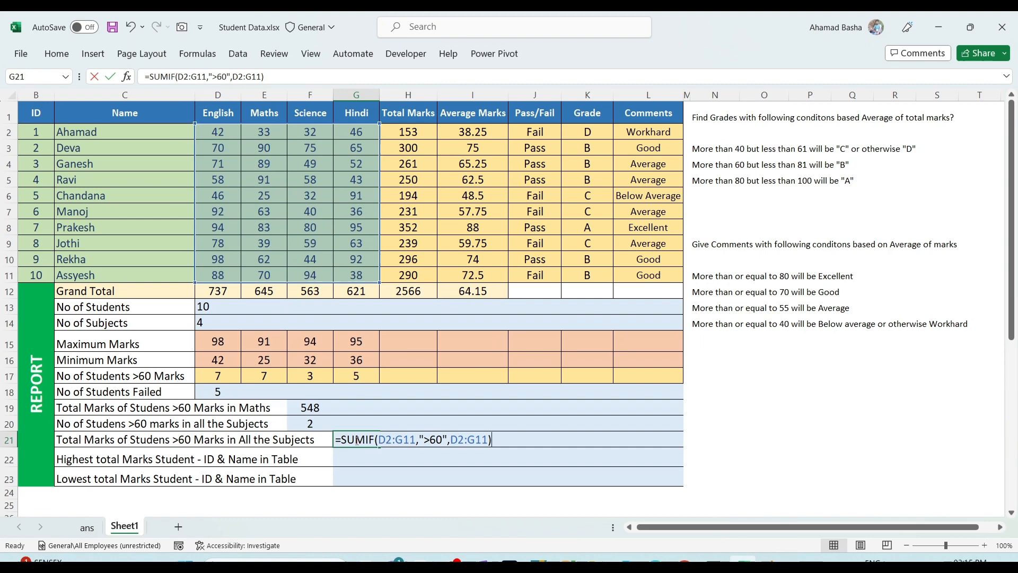
{"action": "left_click", "coordinate": [571, 424]}
Step: Compare the results with the ans sheet, return to Sheet1 and save the workbook
{"action": "left_click", "coordinate": [81, 528]}
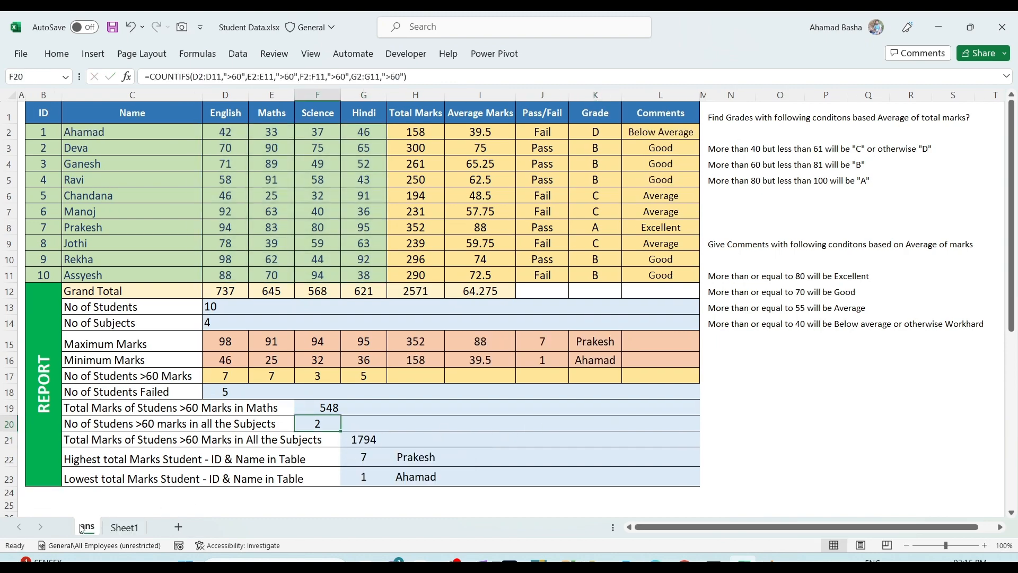
{"action": "left_click", "coordinate": [125, 526]}
{"action": "left_click", "coordinate": [500, 343]}
{"action": "key", "text": "ctrl+s"}
{"action": "left_click", "coordinate": [410, 428]}
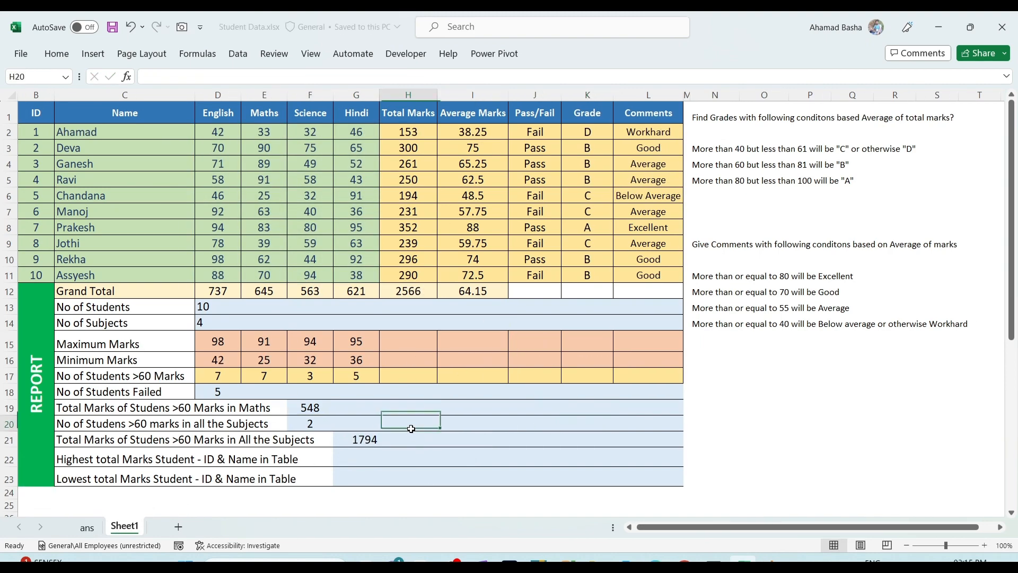
Step: Extend the MAX and MIN formulas from G15 and G16 to the Total Marks column and check both copies
{"action": "left_click", "coordinate": [218, 459]}
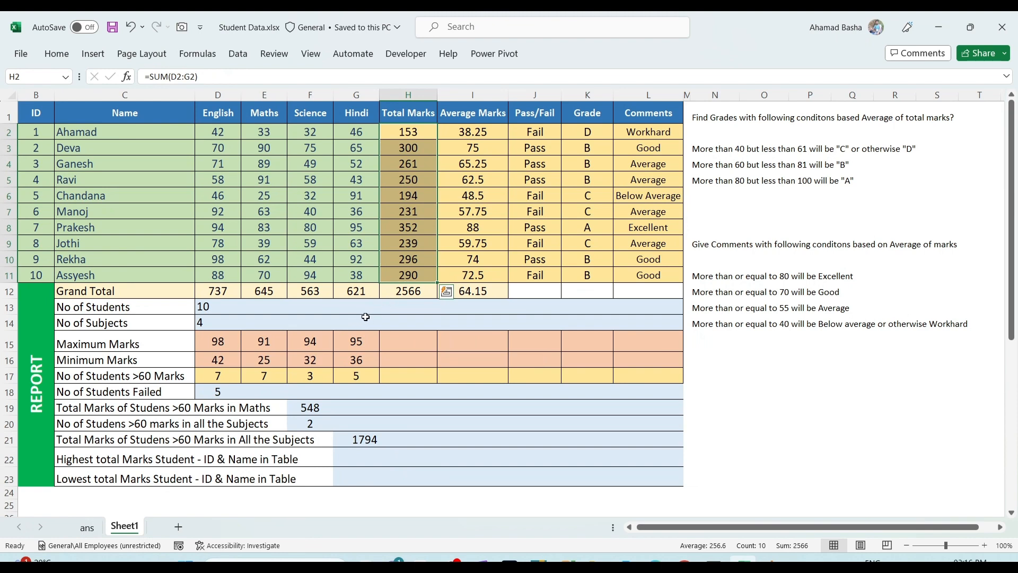
{"action": "left_click", "coordinate": [373, 343]}
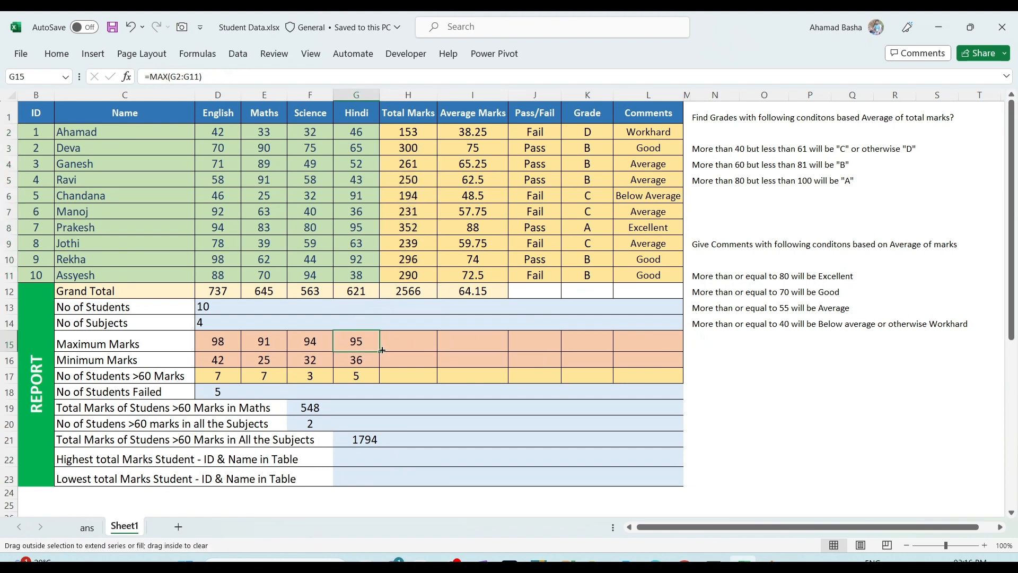
{"action": "left_click_drag", "start_coordinate": [379, 351], "coordinate": [423, 364]}
{"action": "left_click", "coordinate": [357, 371]}
{"action": "left_click", "coordinate": [358, 361]}
{"action": "double_click", "coordinate": [411, 340]}
{"action": "type", "text": "`"}
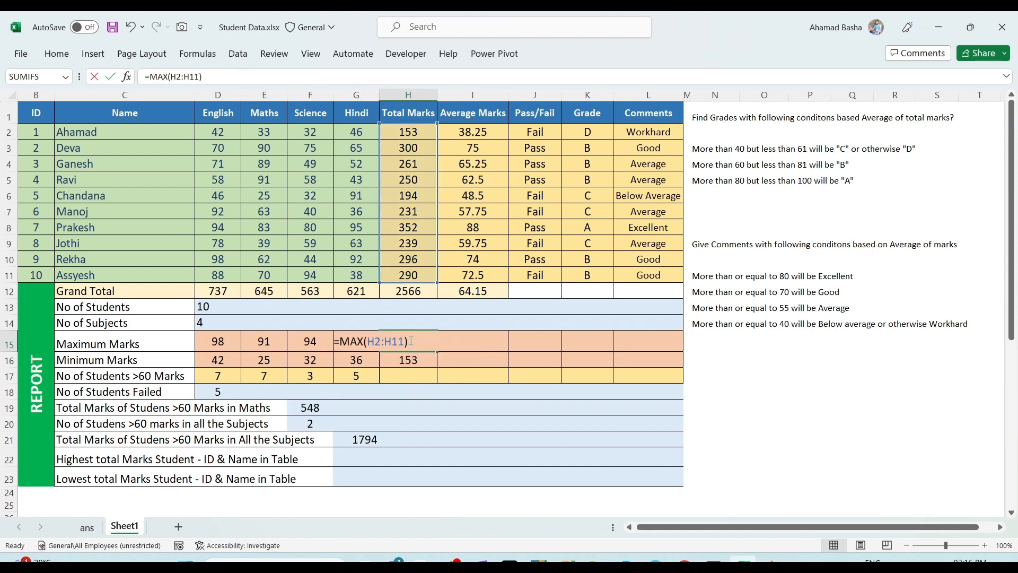
{"action": "key", "text": "Escape"}
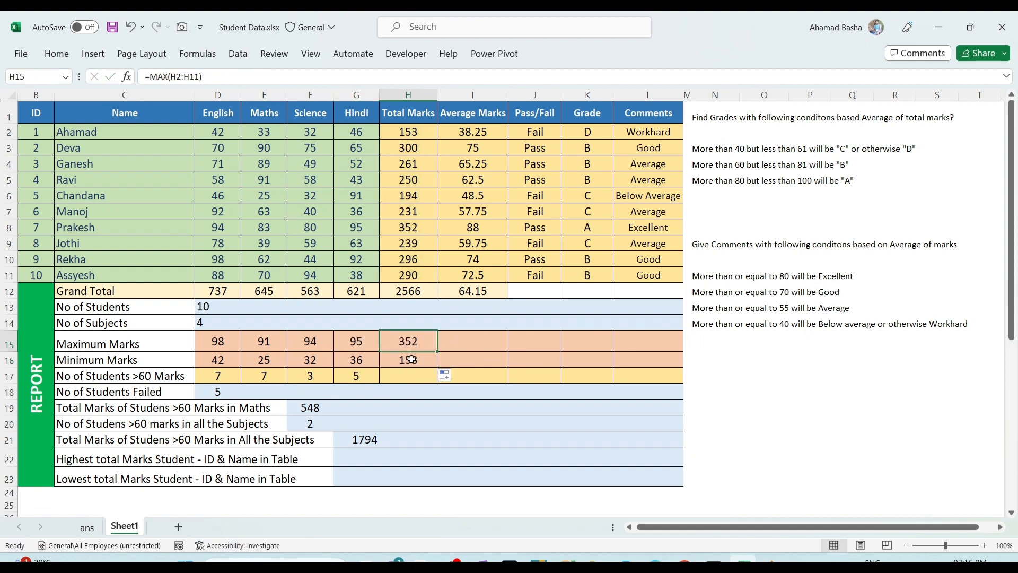
{"action": "double_click", "coordinate": [411, 360]}
{"action": "key", "text": "Return"}
Step: Match the maximum total in H15 to its student in the Total Marks column for the highest-total report row
{"action": "left_click", "coordinate": [463, 391]}
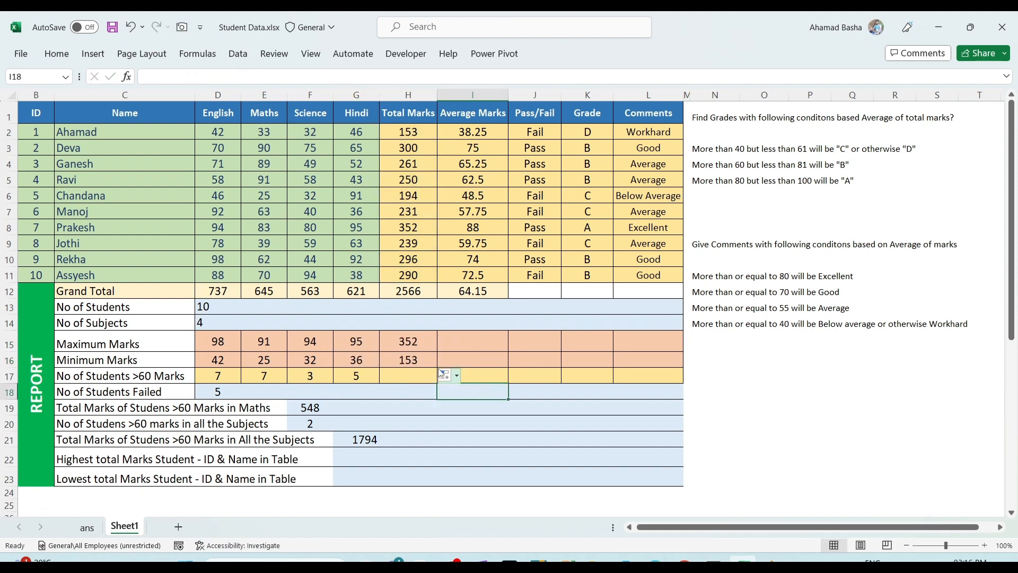
{"action": "left_click", "coordinate": [353, 459]}
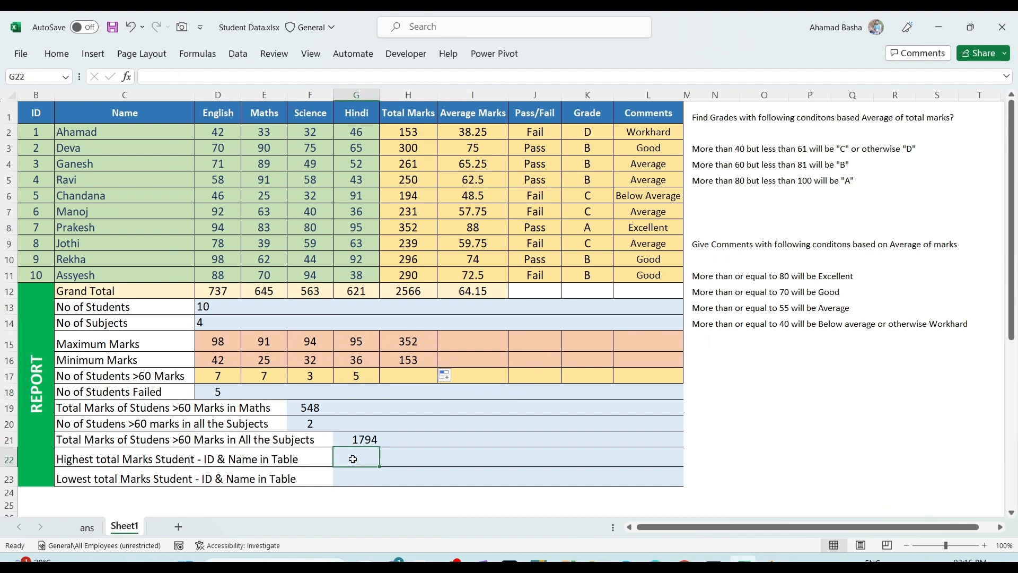
{"action": "left_click", "coordinate": [410, 342]}
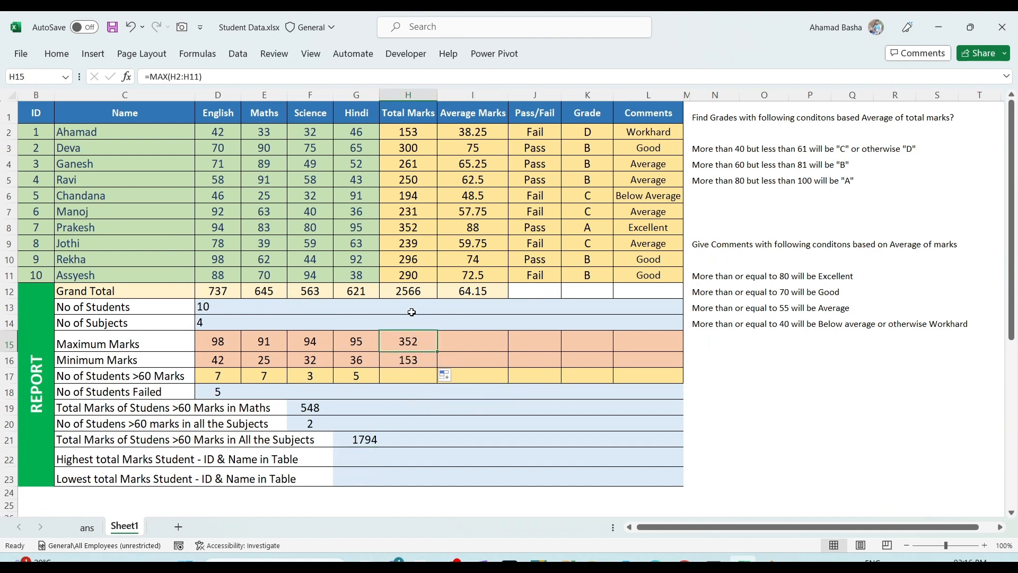
{"action": "left_click", "coordinate": [408, 227]}
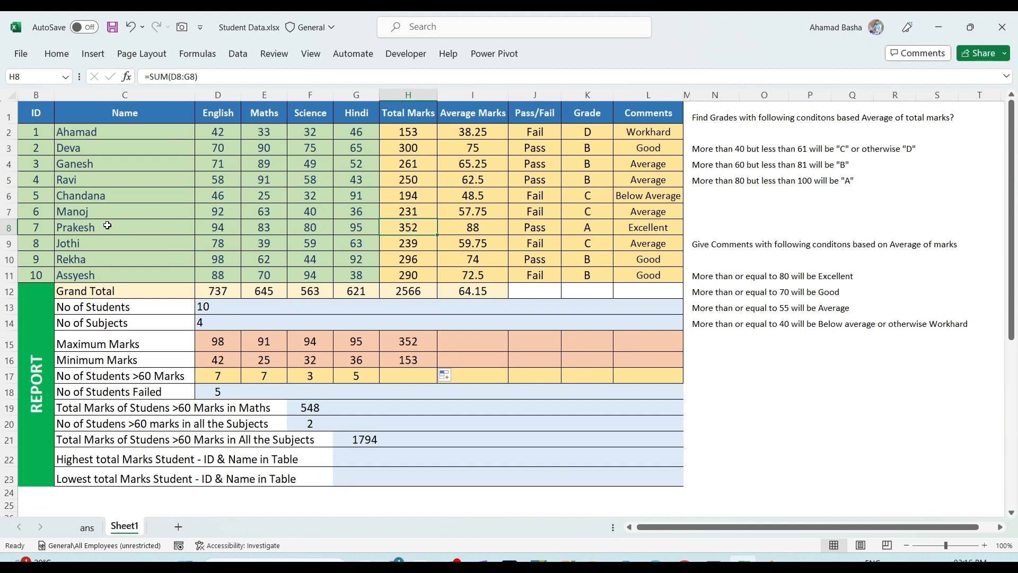
Step: Check the ID and name of the student with the highest total and the maximum in H15, and select G22
{"action": "left_click", "coordinate": [38, 227]}
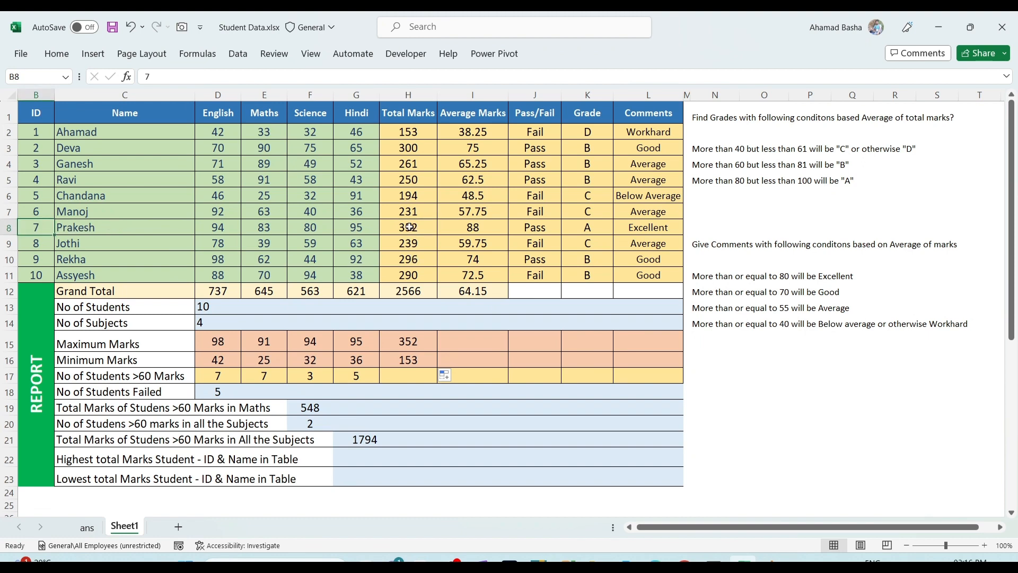
{"action": "left_click_drag", "start_coordinate": [39, 227], "coordinate": [79, 228]}
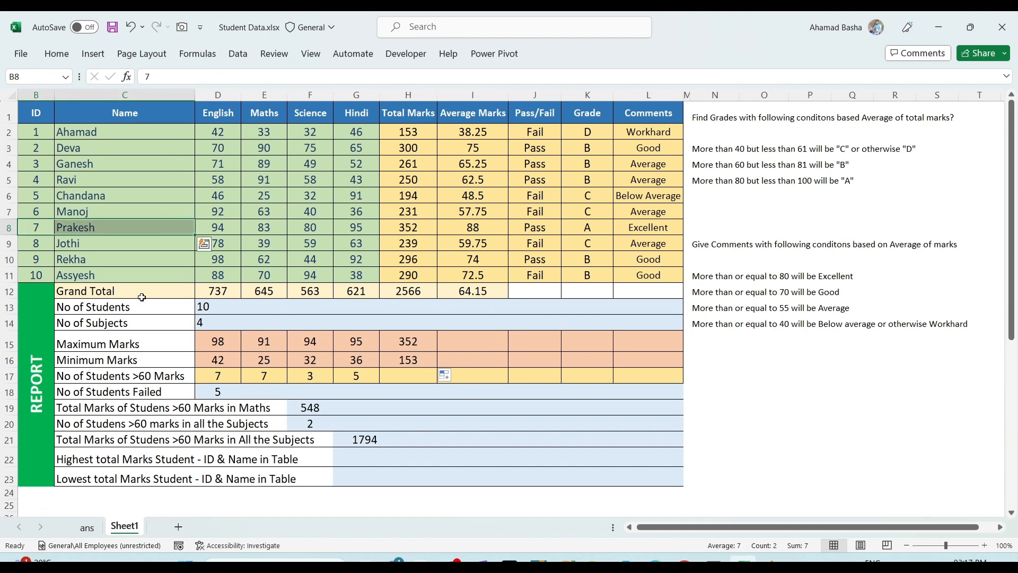
{"action": "left_click", "coordinate": [362, 456]}
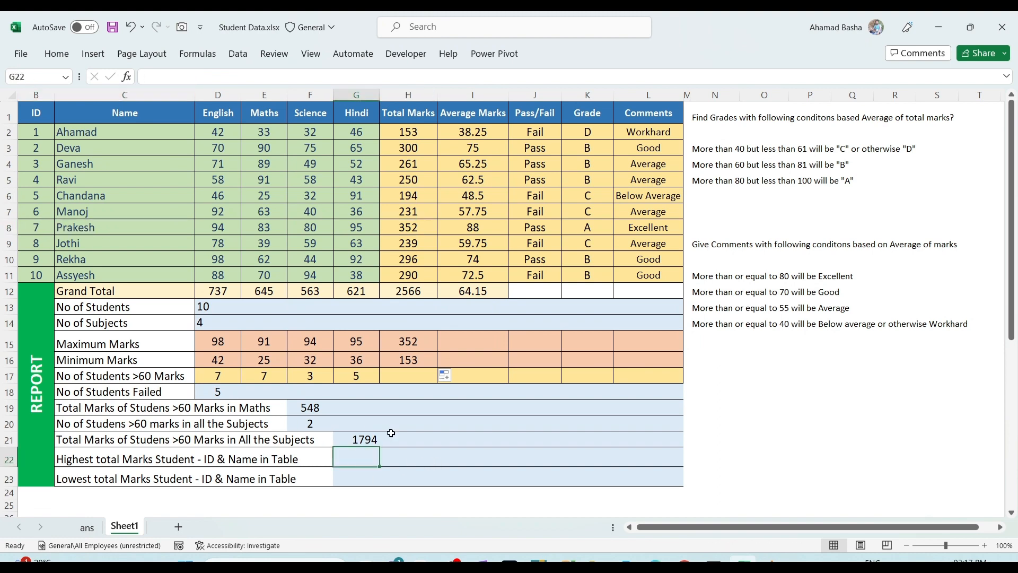
{"action": "left_click", "coordinate": [411, 343]}
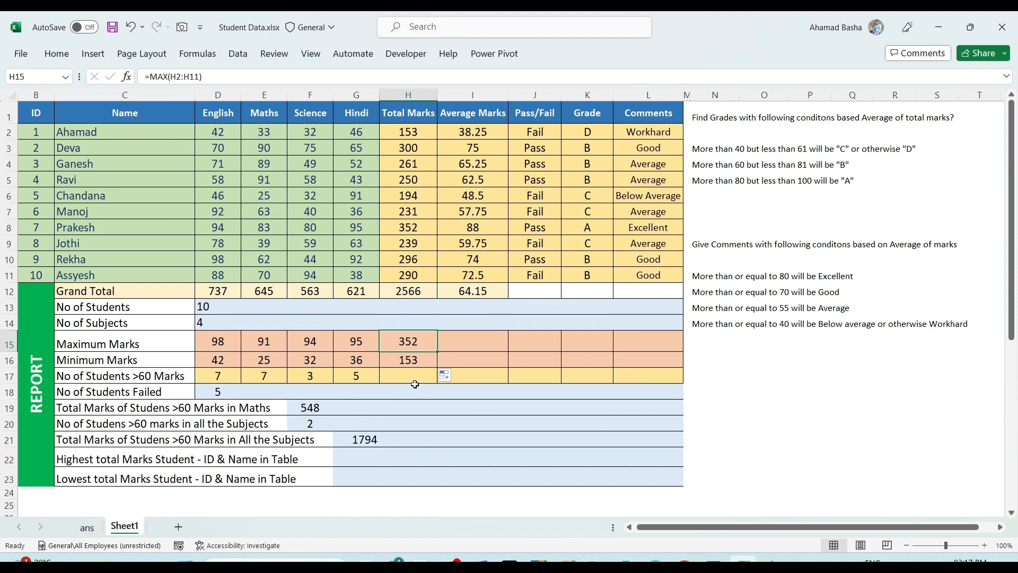
{"action": "left_click", "coordinate": [358, 459]}
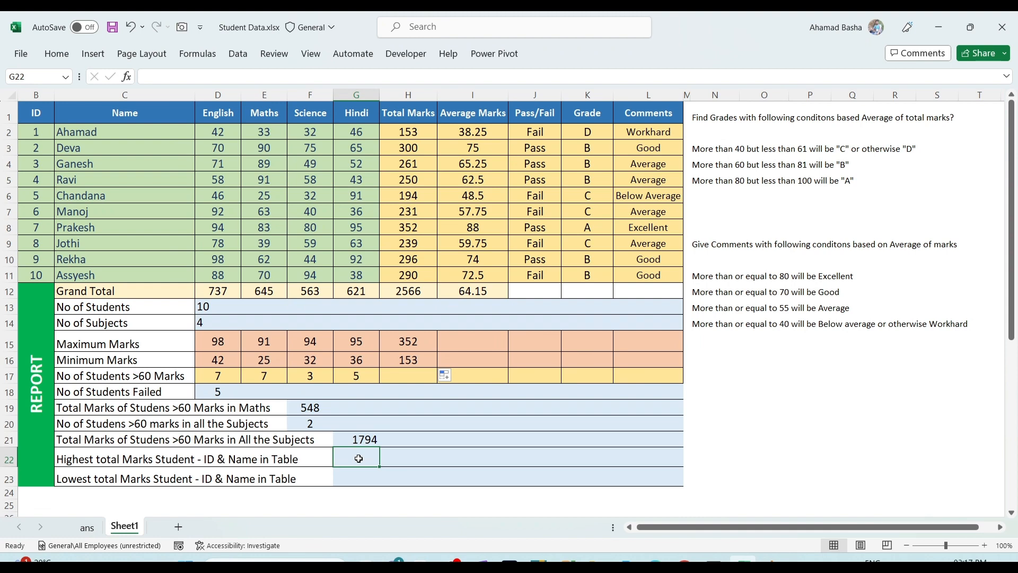
{"action": "type", "text": "="}
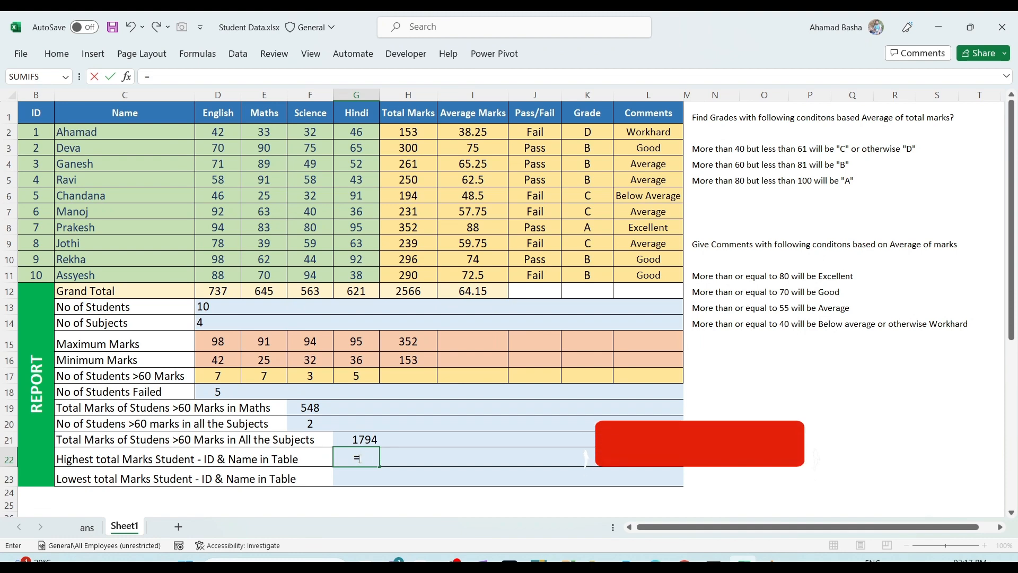
{"action": "type", "text": "ind"}
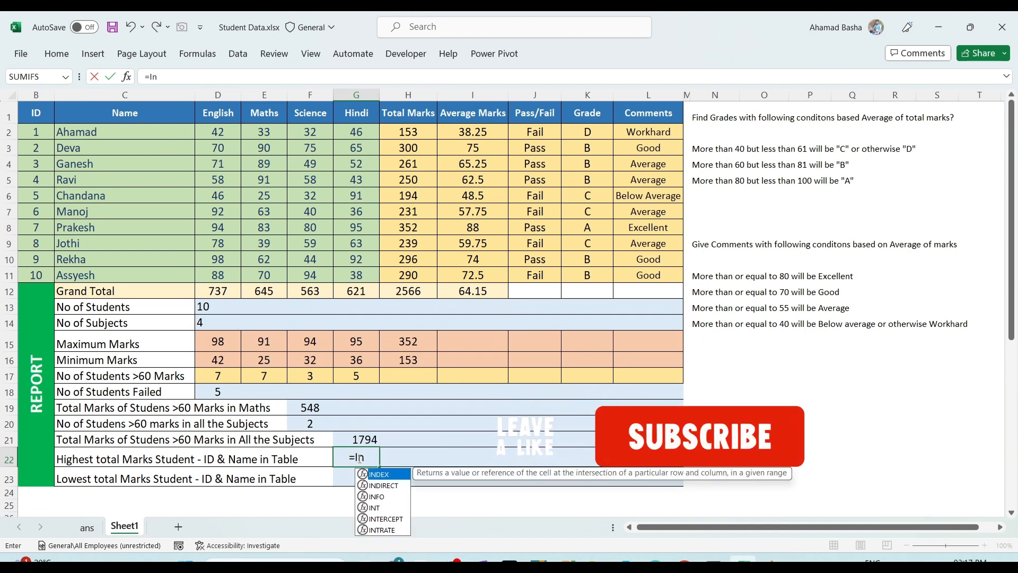
{"action": "key", "text": "Tab"}
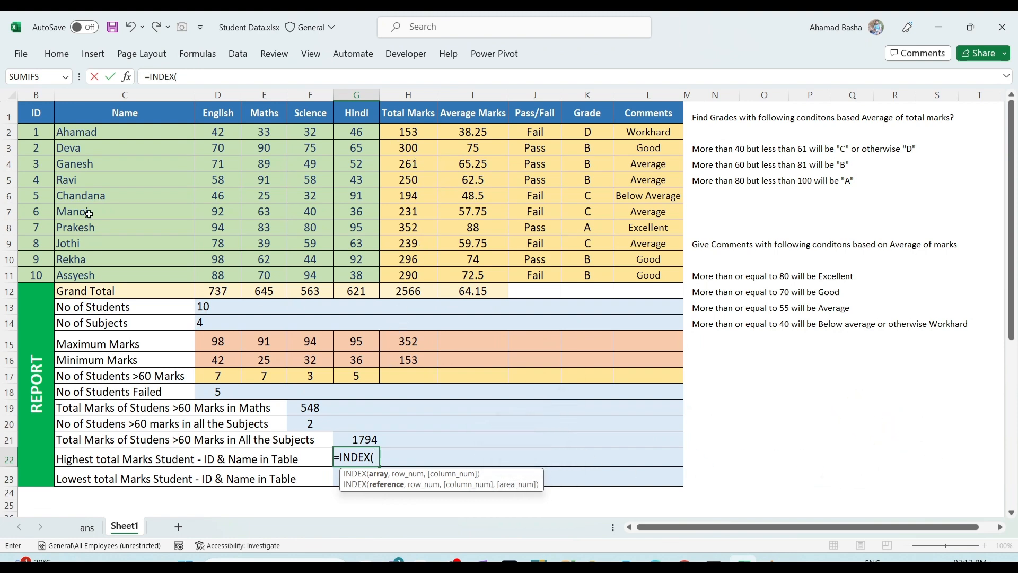
{"action": "key", "text": "Escape"}
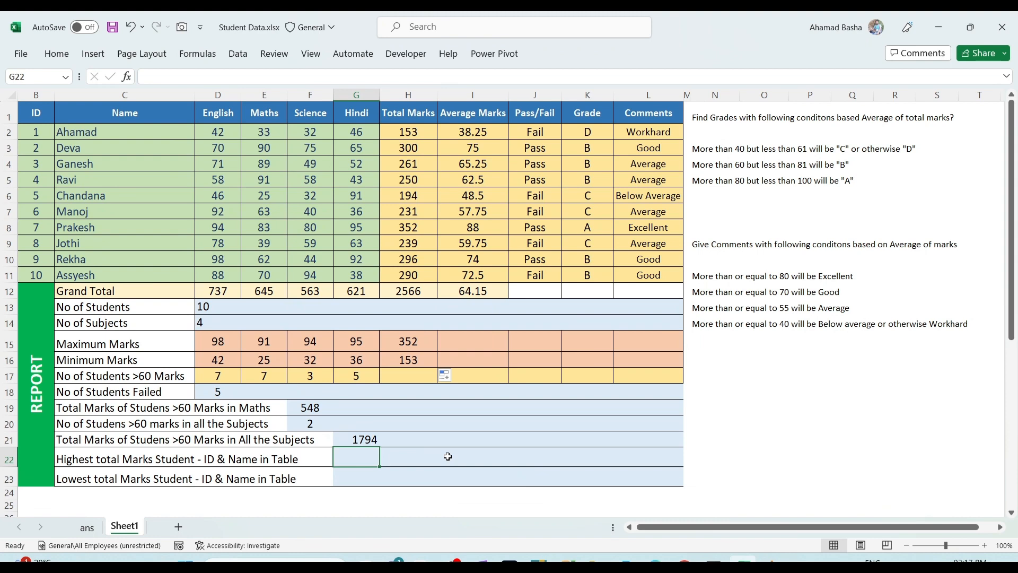
{"action": "type", "text": "="}
{"action": "key", "text": "BackSpace"}
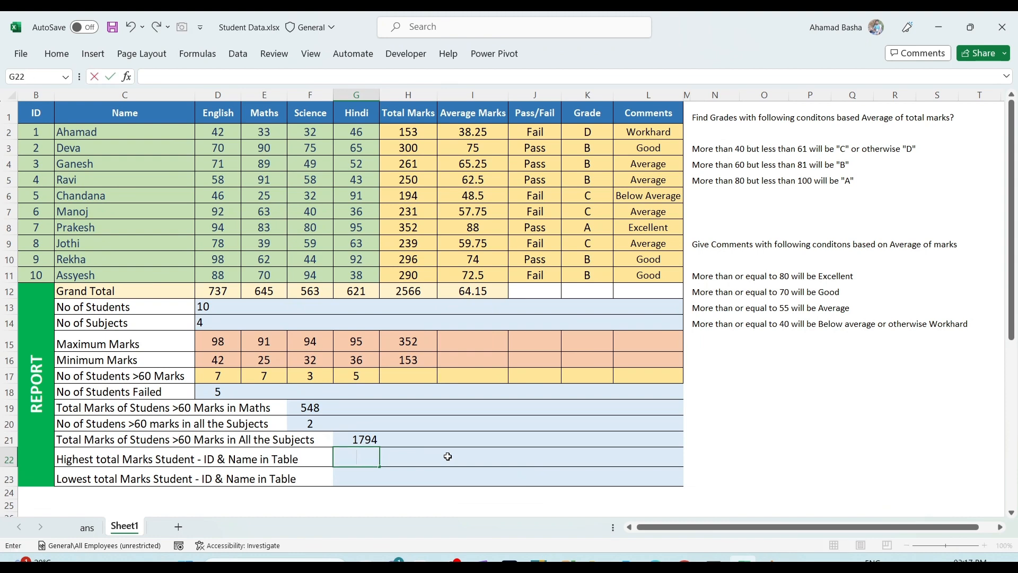
{"action": "type", "text": "="}
{"action": "key", "text": "BackSpace"}
{"action": "type", "text": "Match"}
{"action": "key", "text": "BackSpace"}
{"action": "key", "text": "BackSpace"}
{"action": "key", "text": "BackSpace"}
{"action": "key", "text": "BackSpace"}
{"action": "key", "text": "BackSpace"}
Step: Enter =MATCH(H15,H2:H11,0) in G22 to find the ID of the student with the highest total marks
{"action": "type", "text": "=Match"}
{"action": "key", "text": "Tab"}
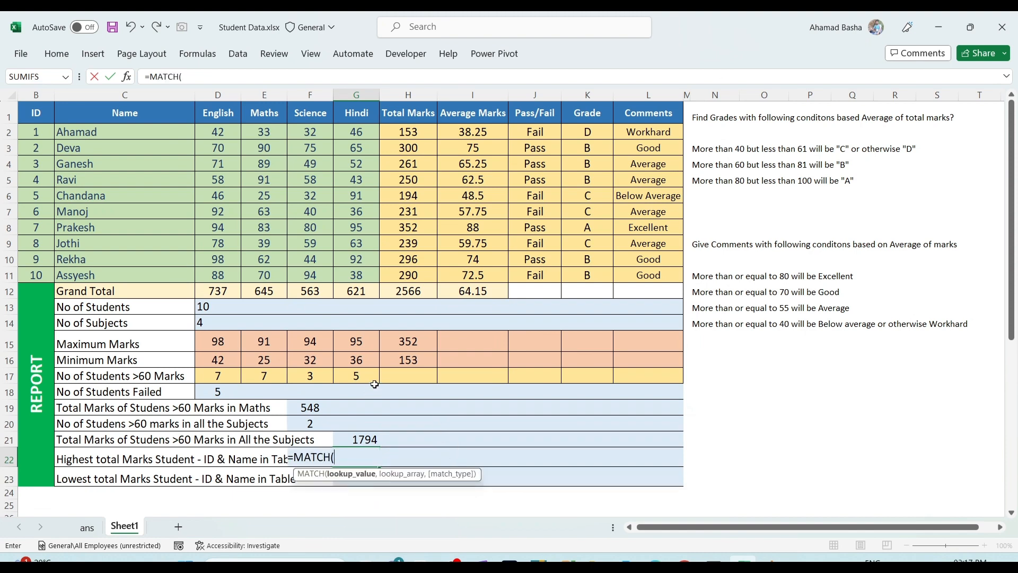
{"action": "left_click", "coordinate": [415, 341]}
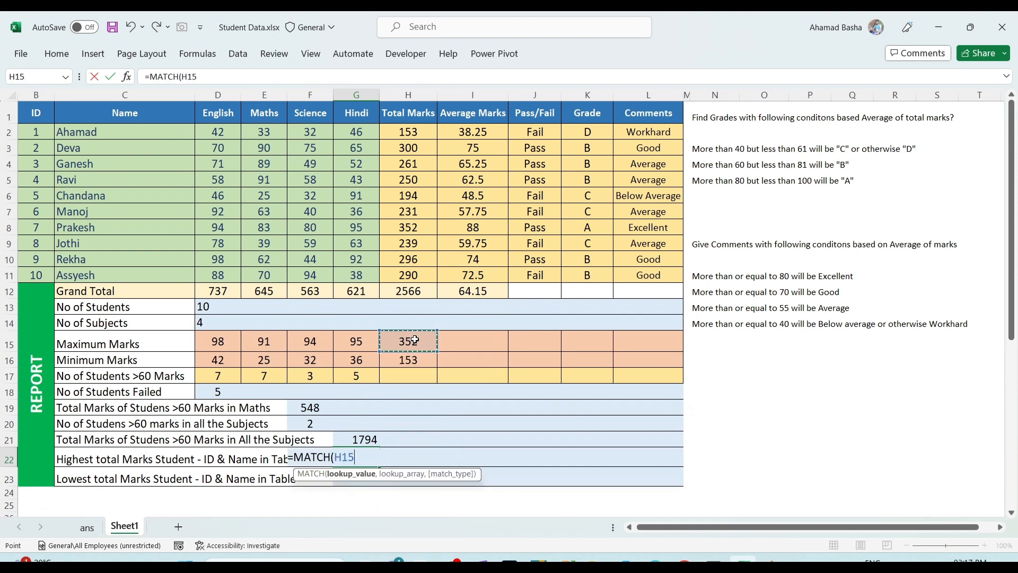
{"action": "type", "text": ","}
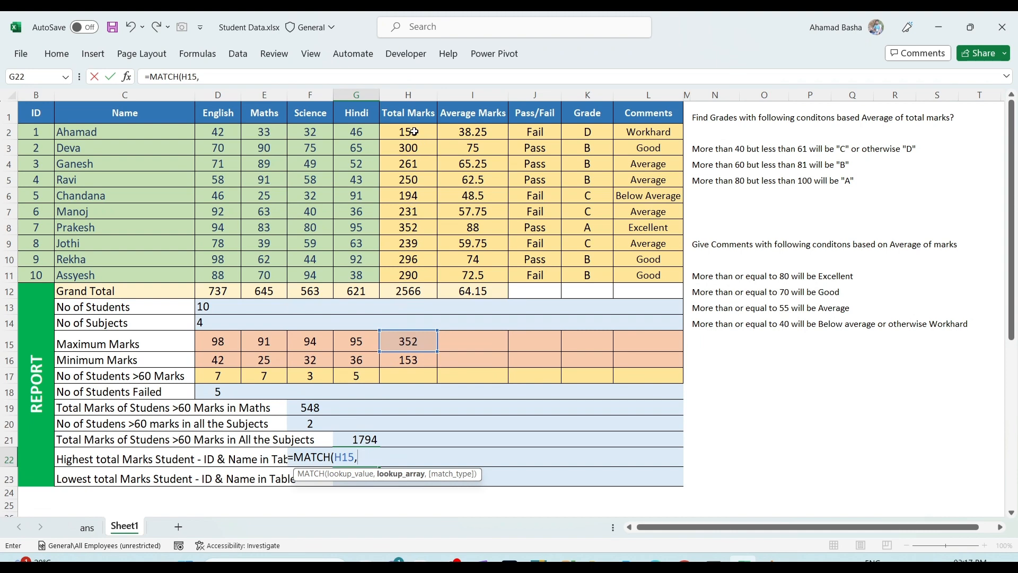
{"action": "left_click_drag", "start_coordinate": [414, 131], "coordinate": [415, 274]}
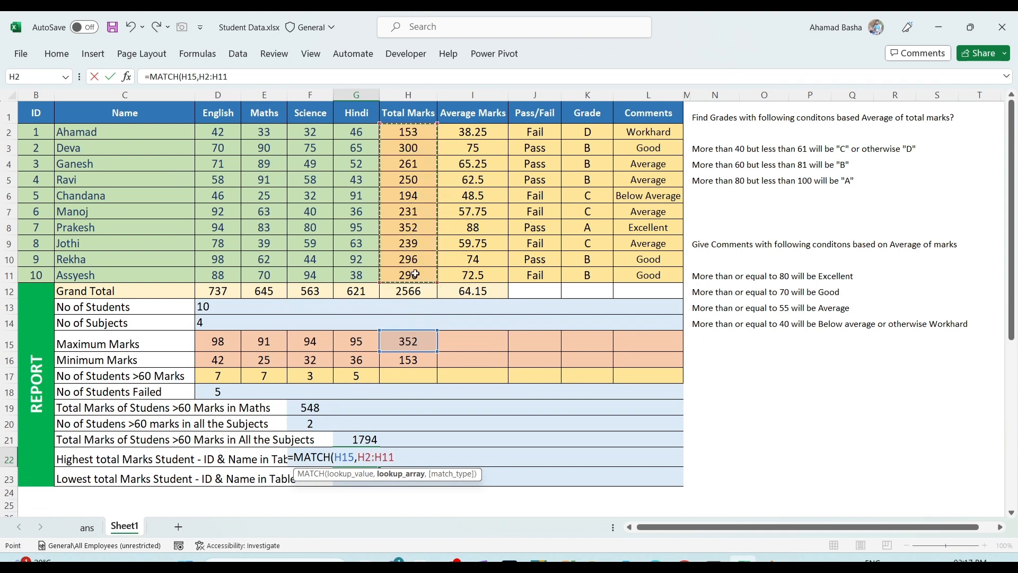
{"action": "type", "text": ","}
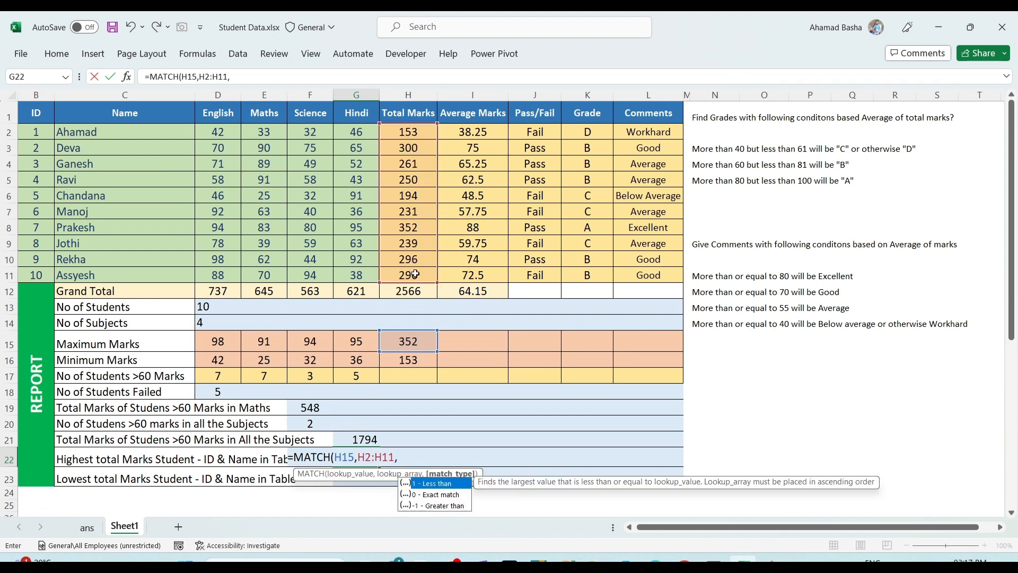
{"action": "key", "text": "Down"}
{"action": "key", "text": "Tab"}
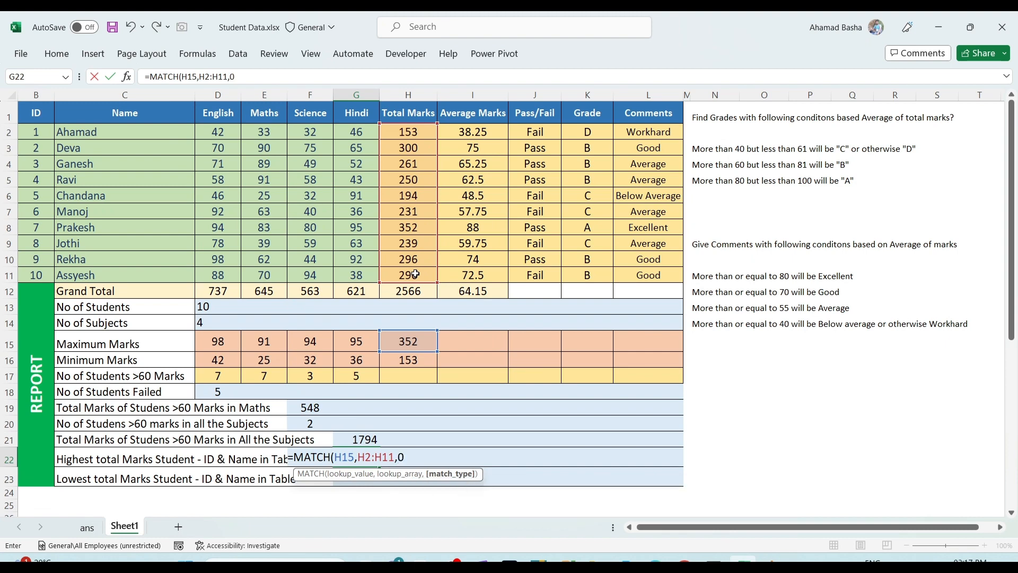
{"action": "type", "text": ")"}
{"action": "key", "text": "Return"}
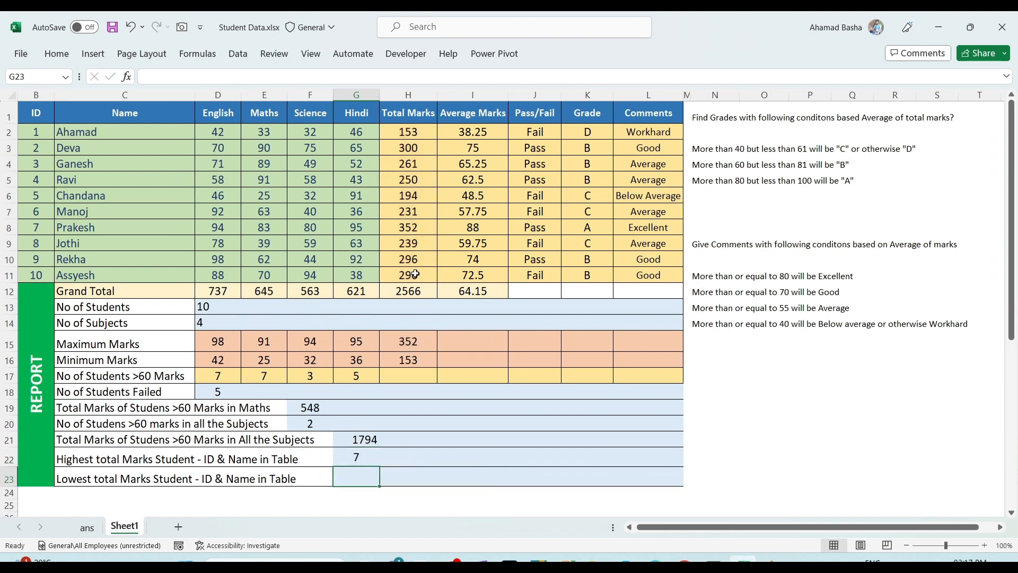
Step: Check the G22 formula result against the highest-total student's row in the table
{"action": "left_click", "coordinate": [352, 456]}
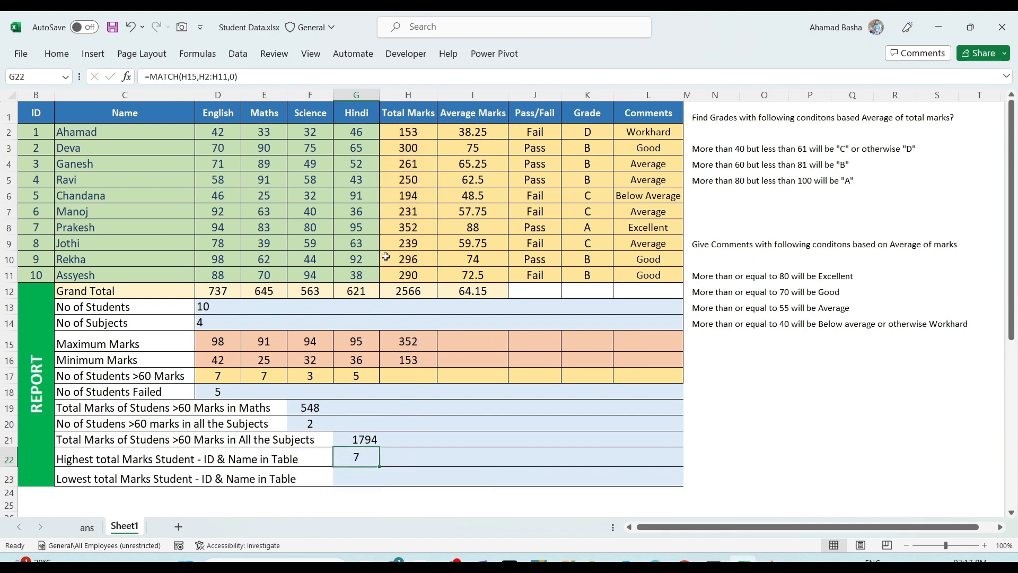
{"action": "left_click_drag", "start_coordinate": [415, 229], "coordinate": [30, 226]}
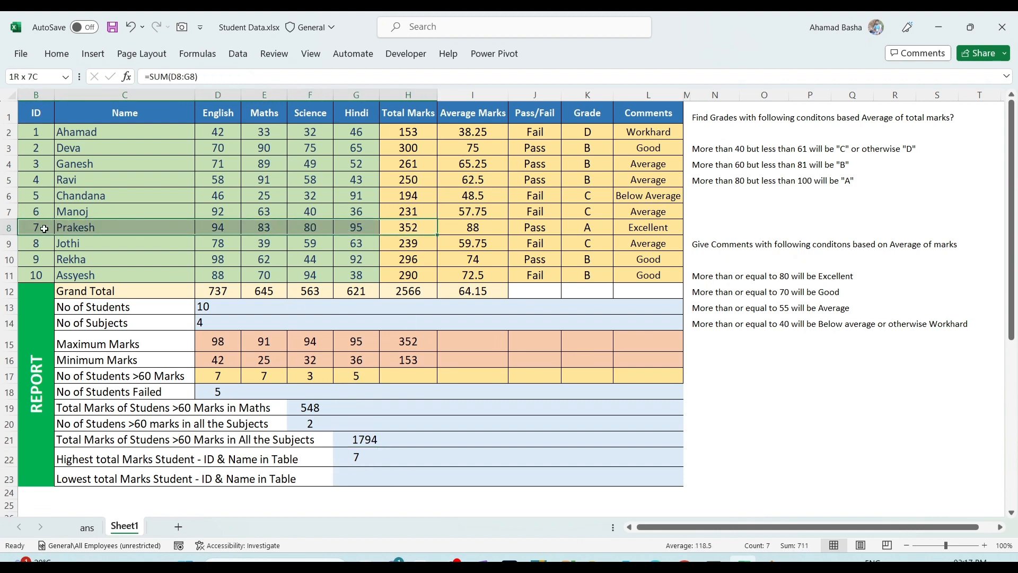
{"action": "left_click", "coordinate": [30, 226]}
{"action": "left_click", "coordinate": [366, 456]}
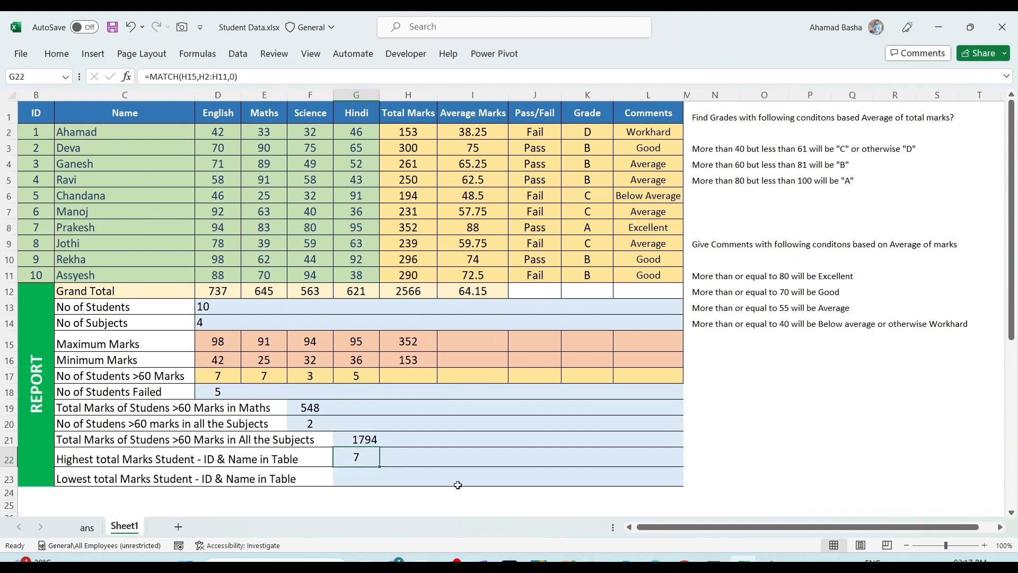
Step: Try to get the highest-total student's name in H22 with =MATCH(G22,C2:C11,0)
{"action": "left_click", "coordinate": [409, 459]}
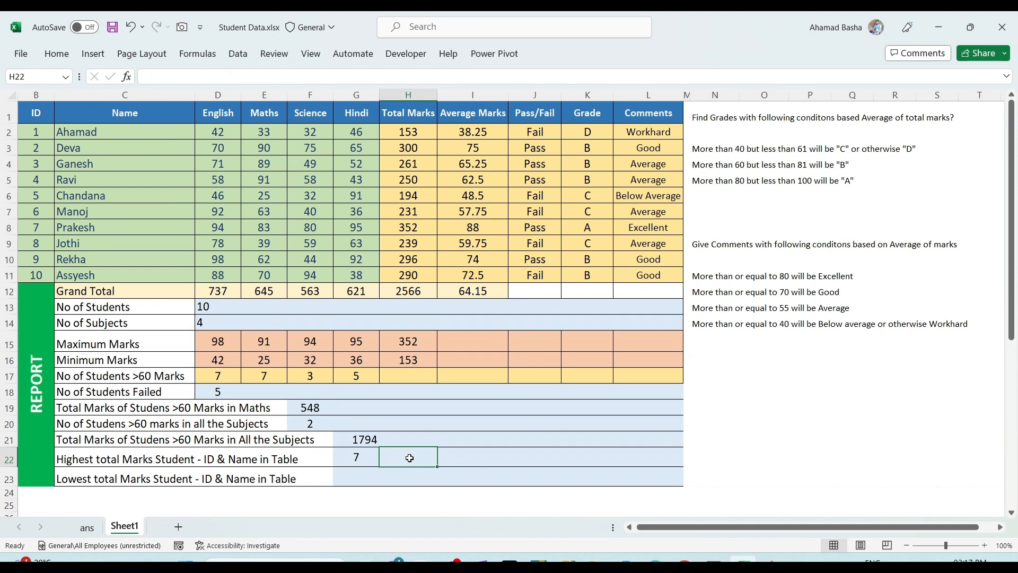
{"action": "type", "text": "="}
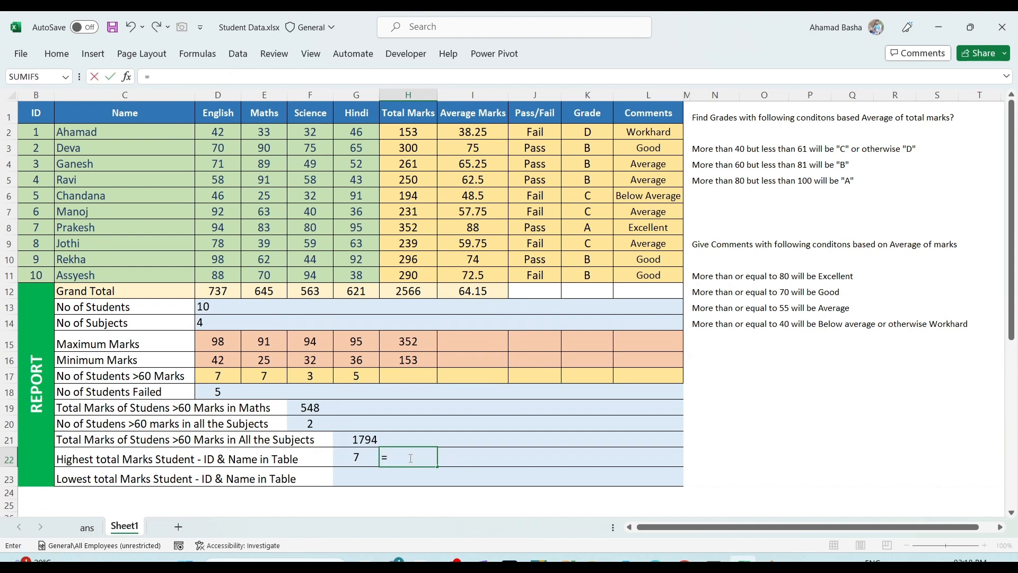
{"action": "type", "text": "Mact"}
{"action": "key", "text": "BackSpace"}
{"action": "key", "text": "BackSpace"}
{"action": "key", "text": "Down"}
{"action": "key", "text": "Down"}
{"action": "key", "text": "Tab"}
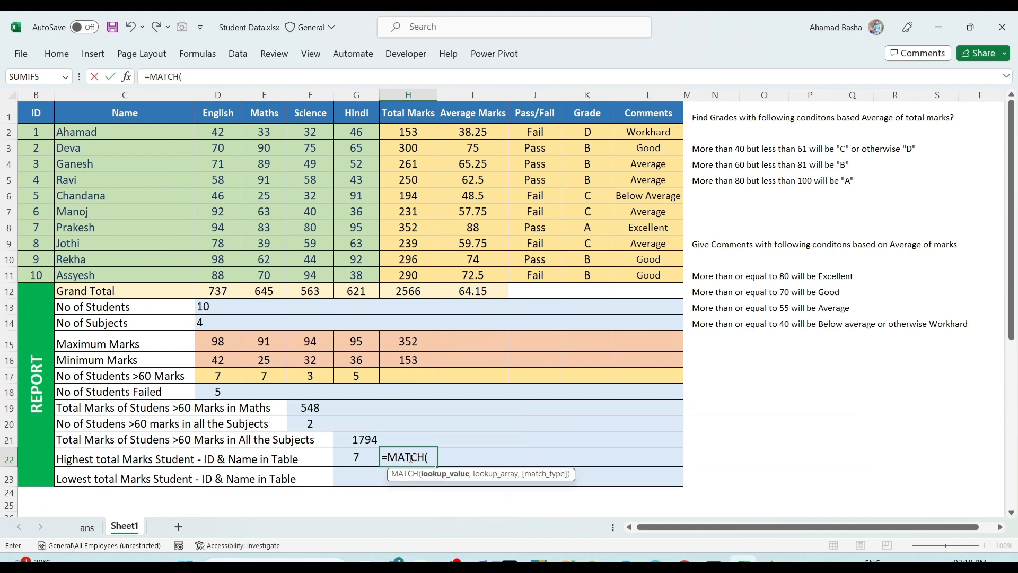
{"action": "left_click", "coordinate": [360, 458]}
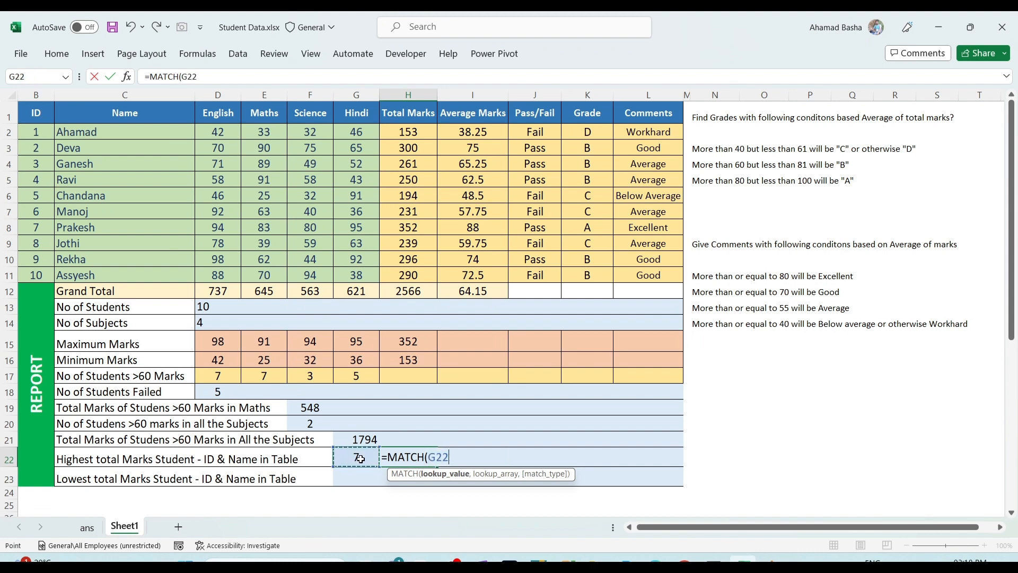
{"action": "type", "text": ","}
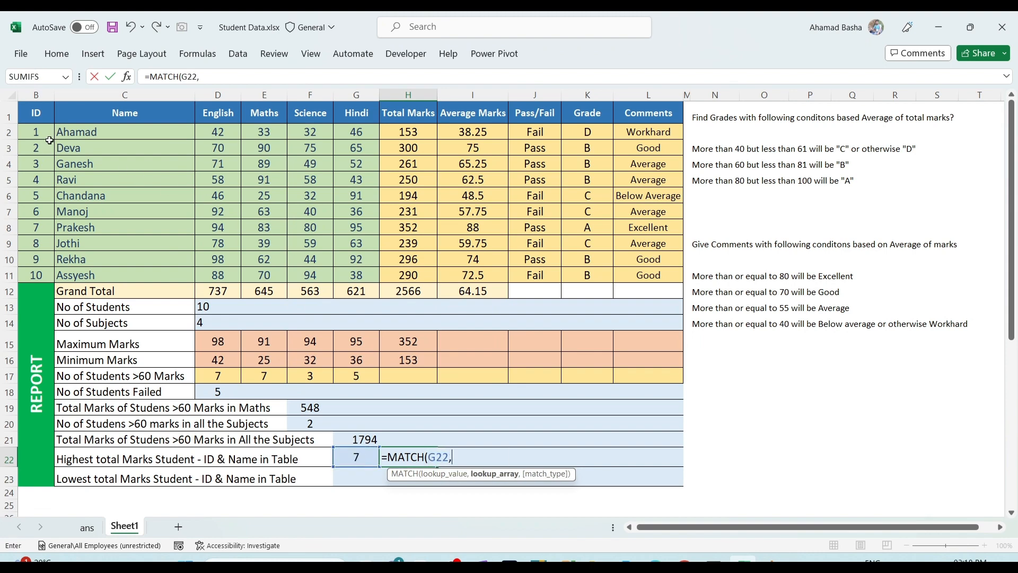
{"action": "left_click_drag", "start_coordinate": [62, 131], "coordinate": [65, 270]}
{"action": "type", "text": ","}
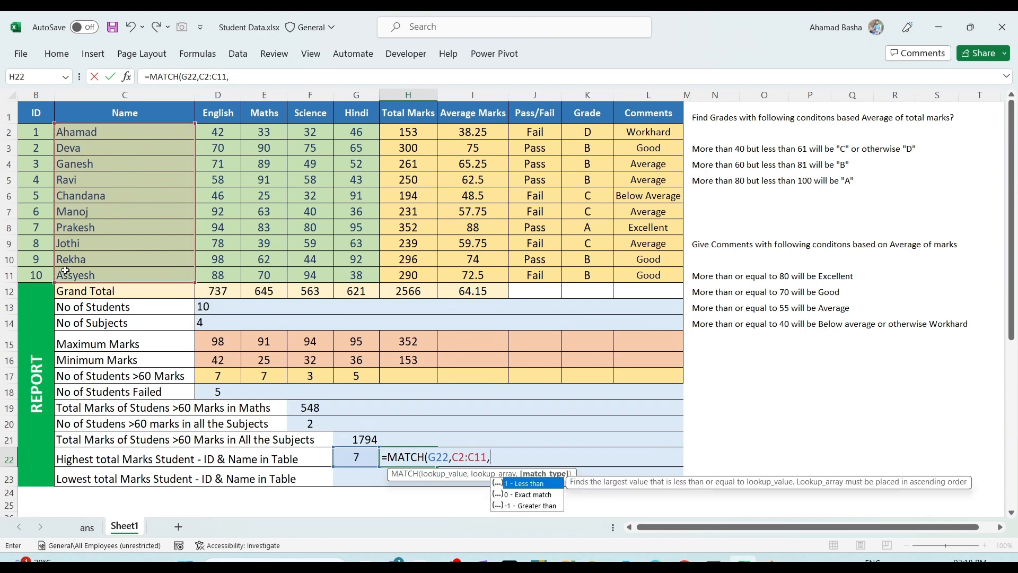
{"action": "key", "text": "Down"}
{"action": "key", "text": "Tab"}
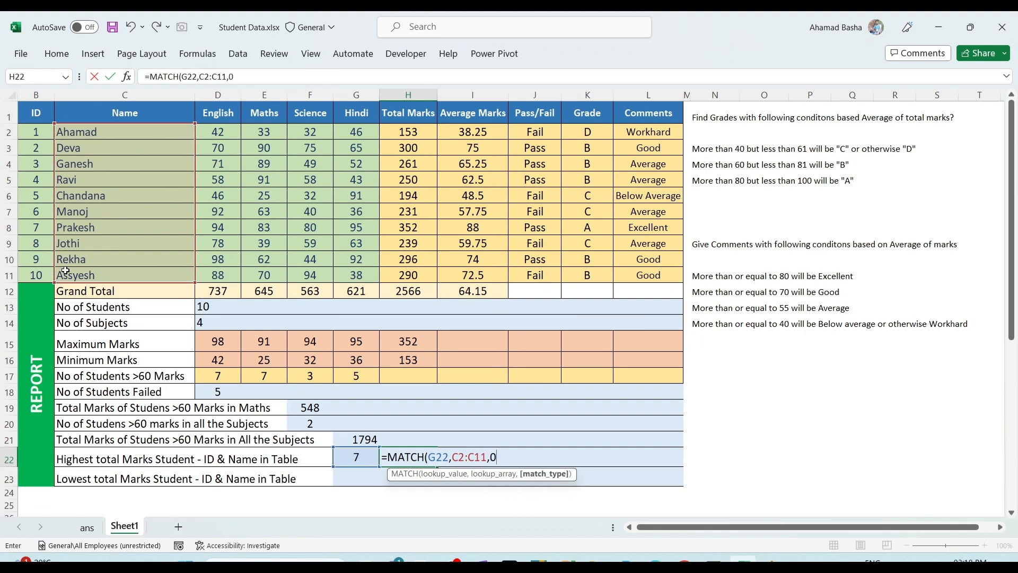
{"action": "key", "text": "Return"}
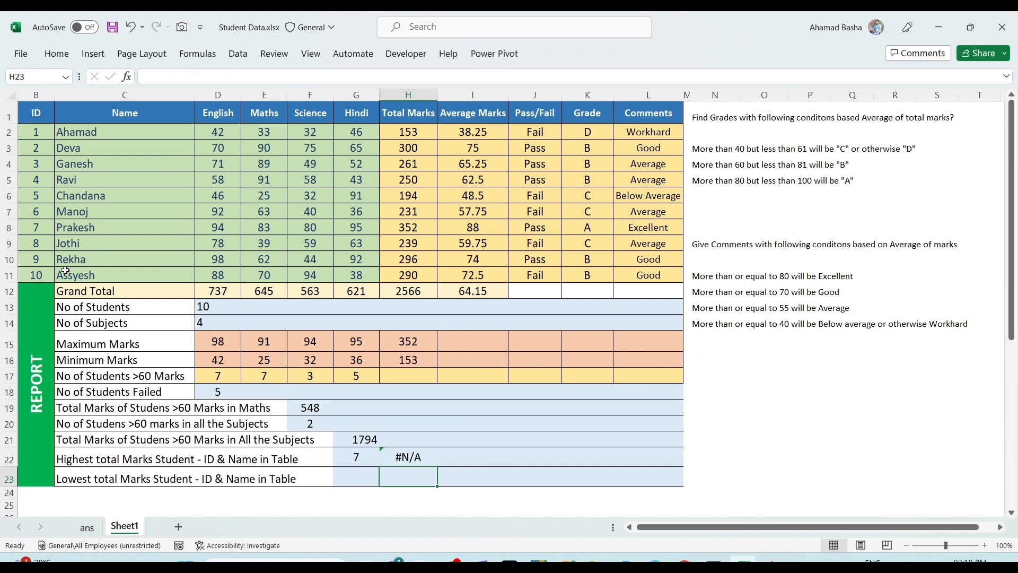
Step: Replace the formula in H22 with =INDEX(C2:C11,G22) to return the highest-total student's name
{"action": "left_click", "coordinate": [406, 458]}
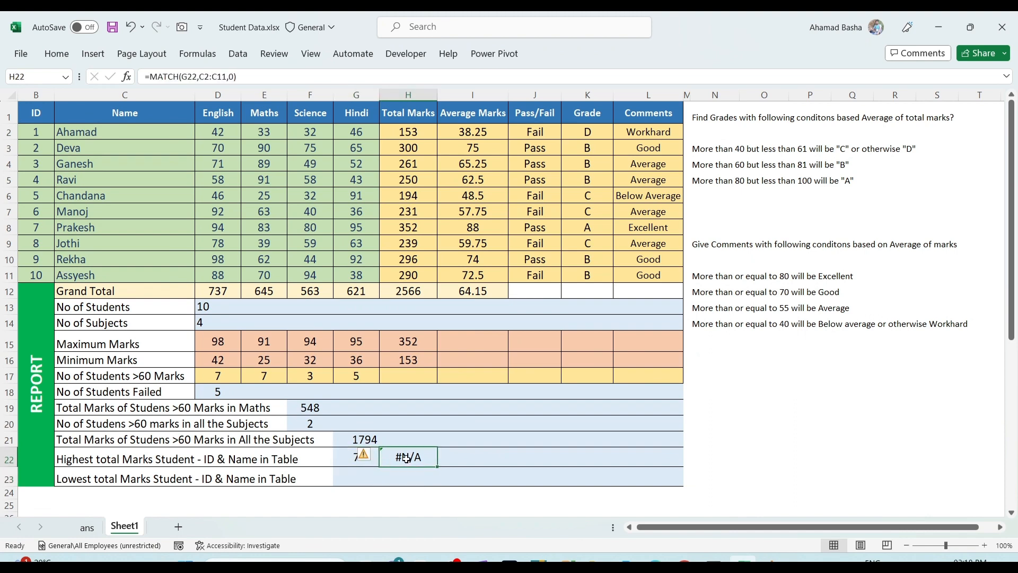
{"action": "key", "text": "BackSpace"}
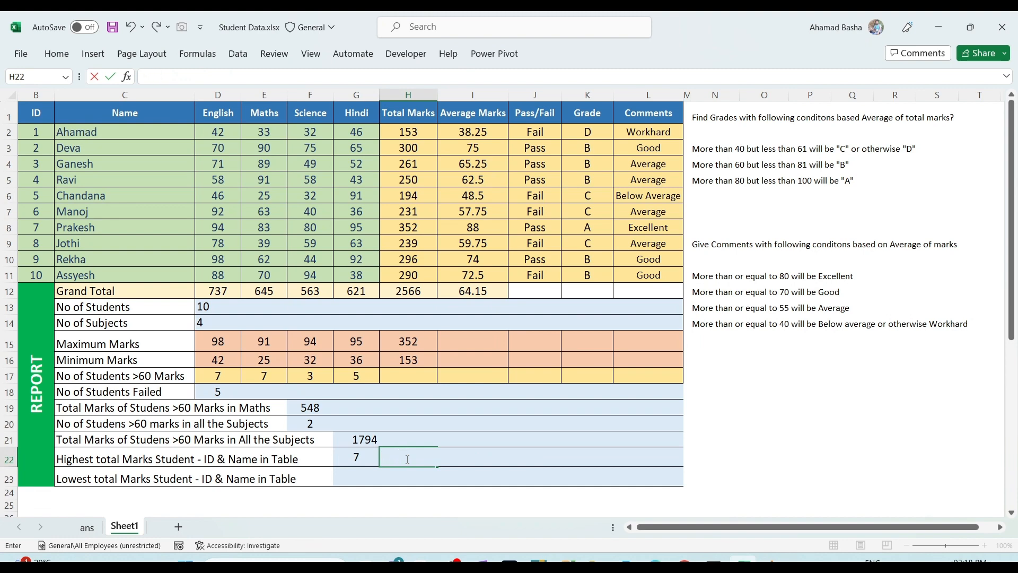
{"action": "type", "text": "=In"}
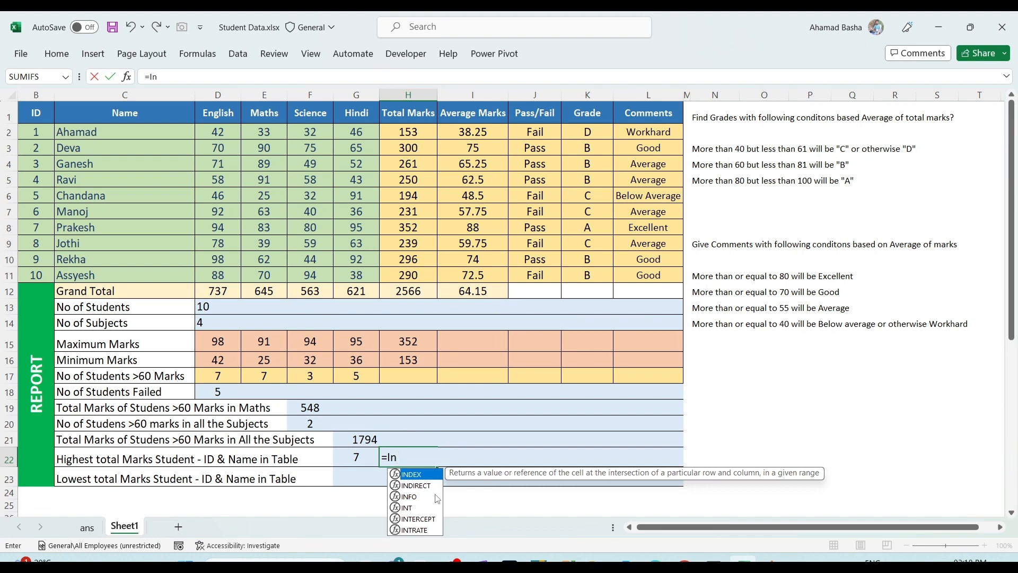
{"action": "key", "text": "Tab"}
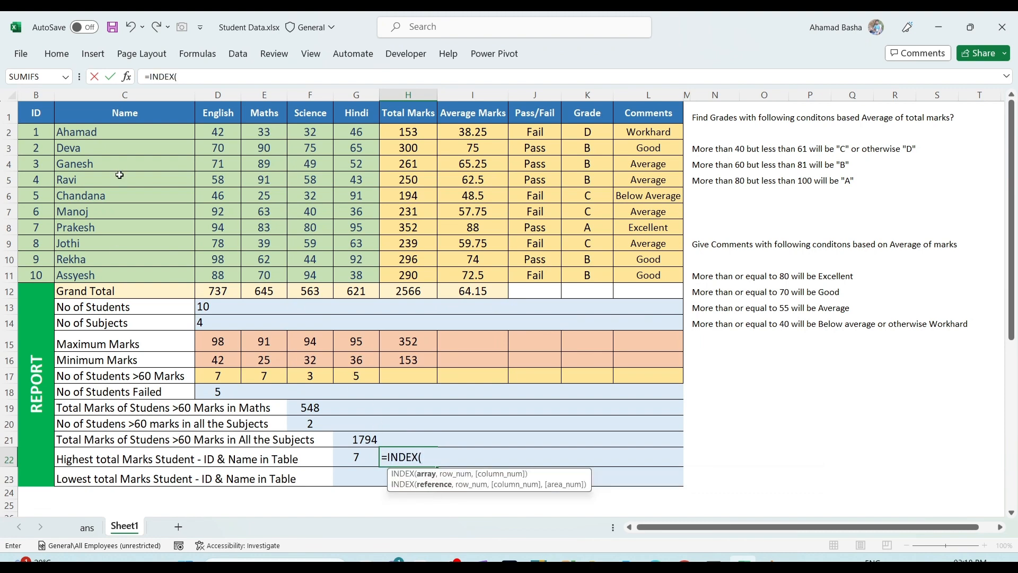
{"action": "left_click_drag", "start_coordinate": [82, 131], "coordinate": [90, 272]}
{"action": "type", "text": ","}
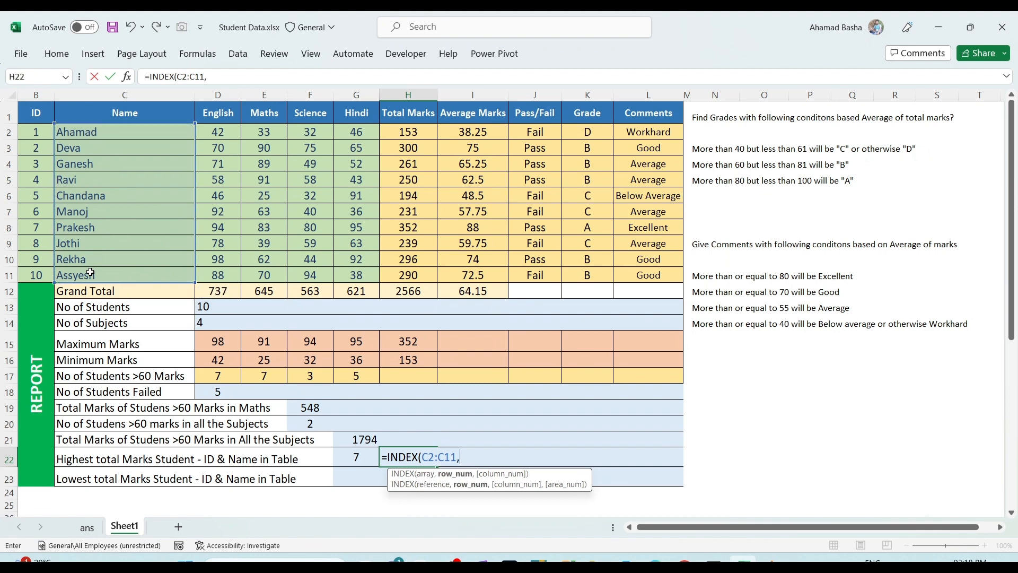
{"action": "left_click", "coordinate": [360, 455]}
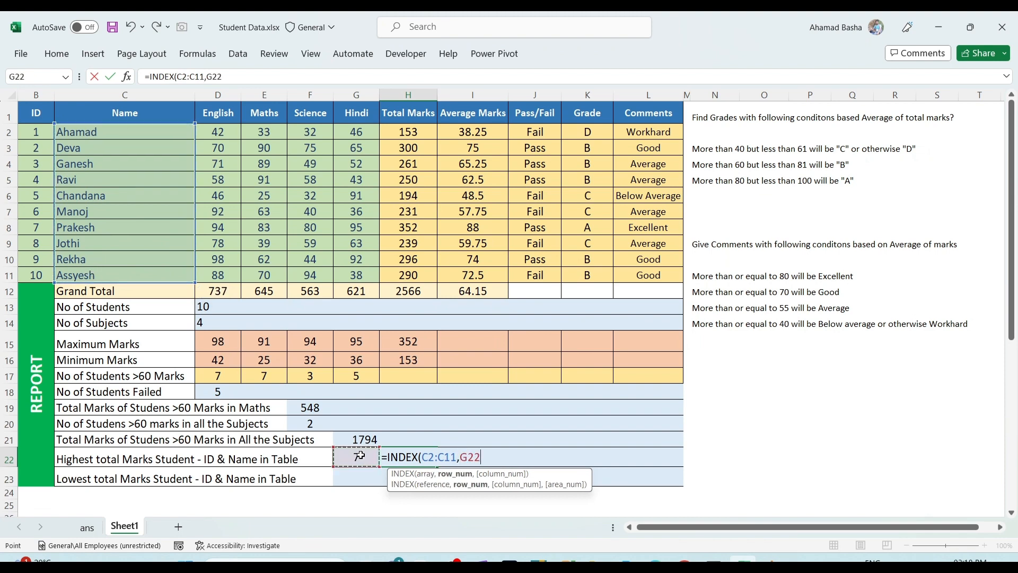
{"action": "type", "text": ")"}
{"action": "key", "text": "Return"}
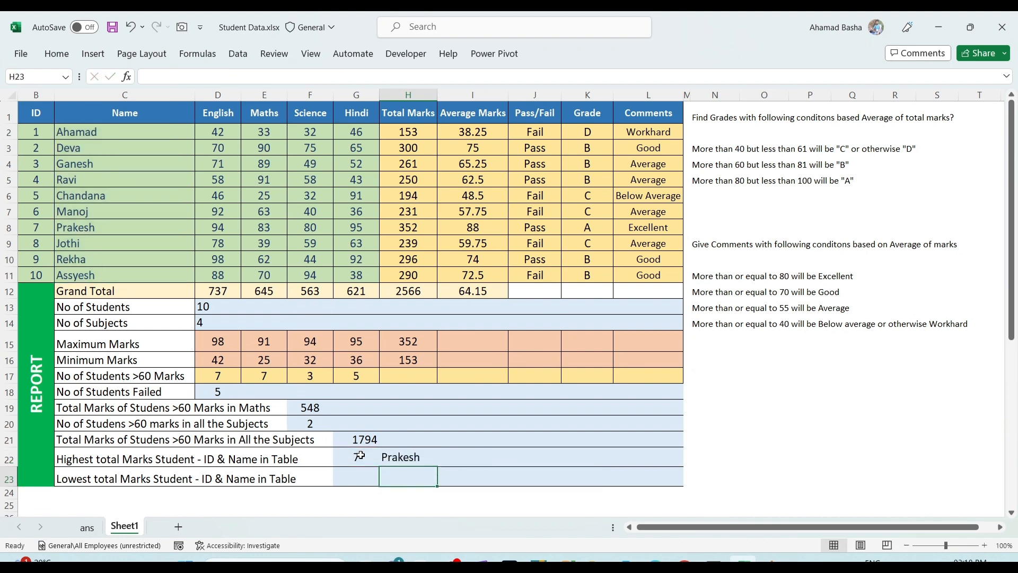
Step: Review the formulas in G22 and H22 that return the highest-total student's ID and name
{"action": "left_click", "coordinate": [360, 455]}
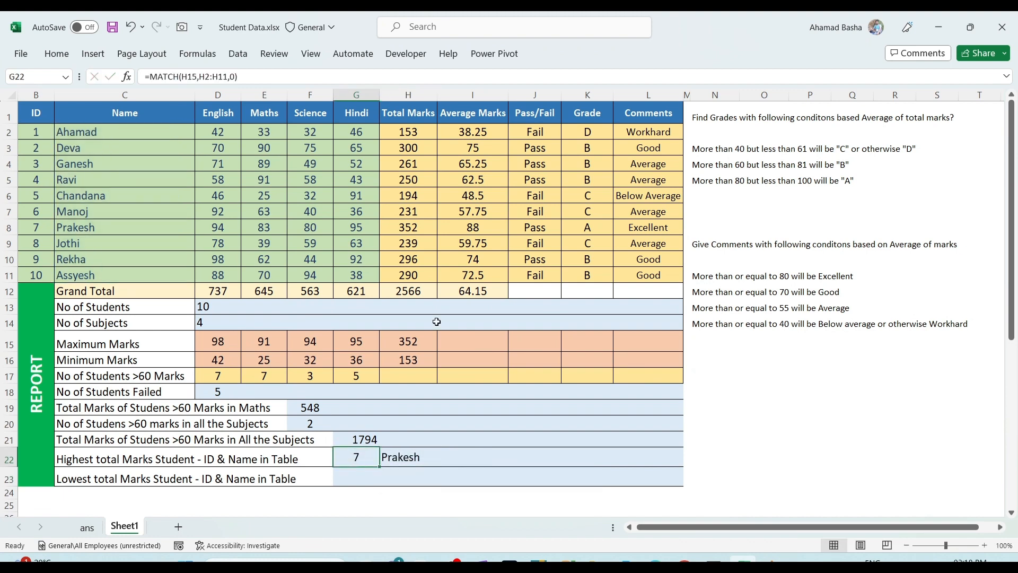
{"action": "left_click", "coordinate": [413, 457]}
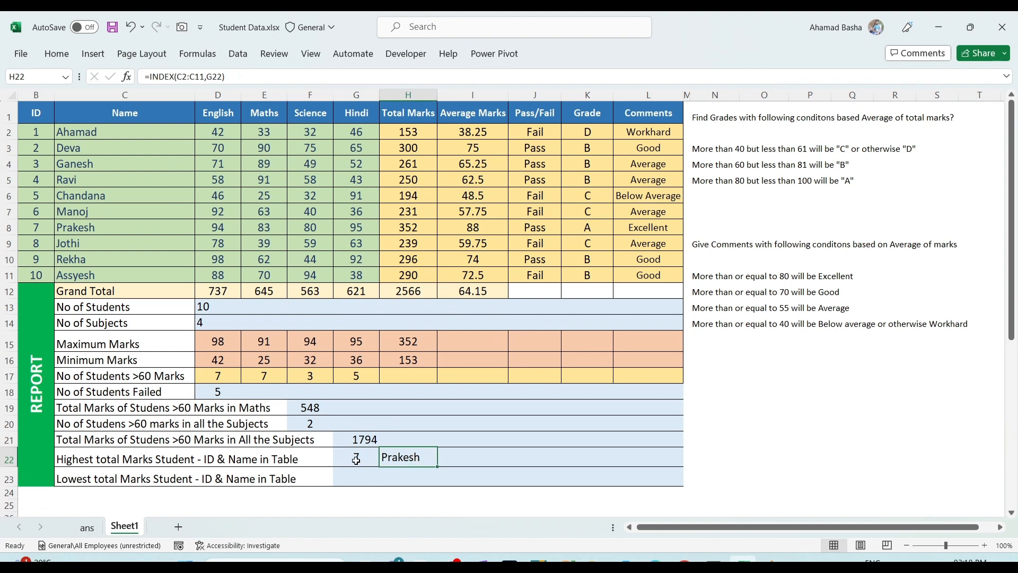
{"action": "left_click", "coordinate": [356, 460]}
{"action": "left_click", "coordinate": [358, 479]}
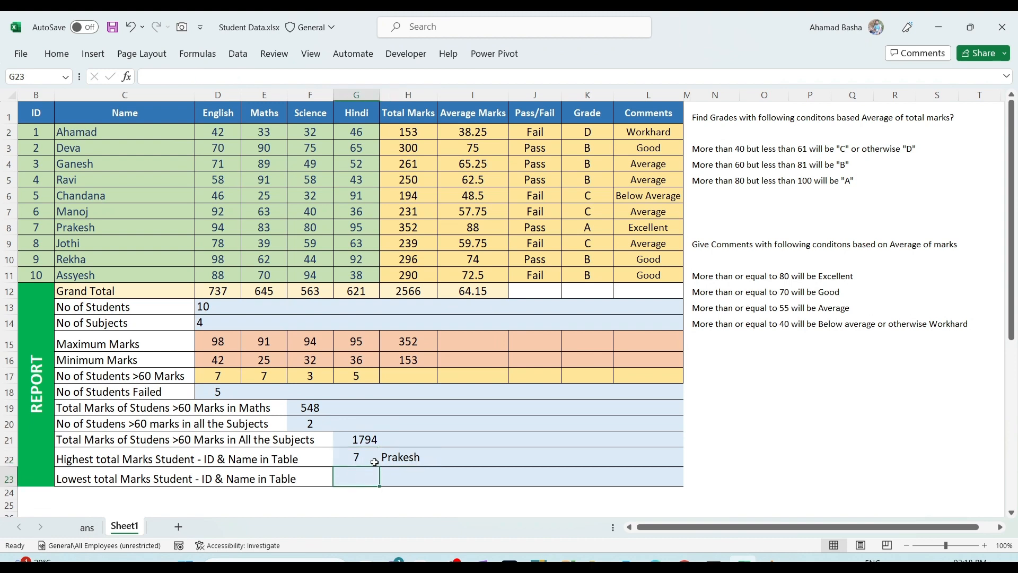
{"action": "left_click", "coordinate": [369, 459]}
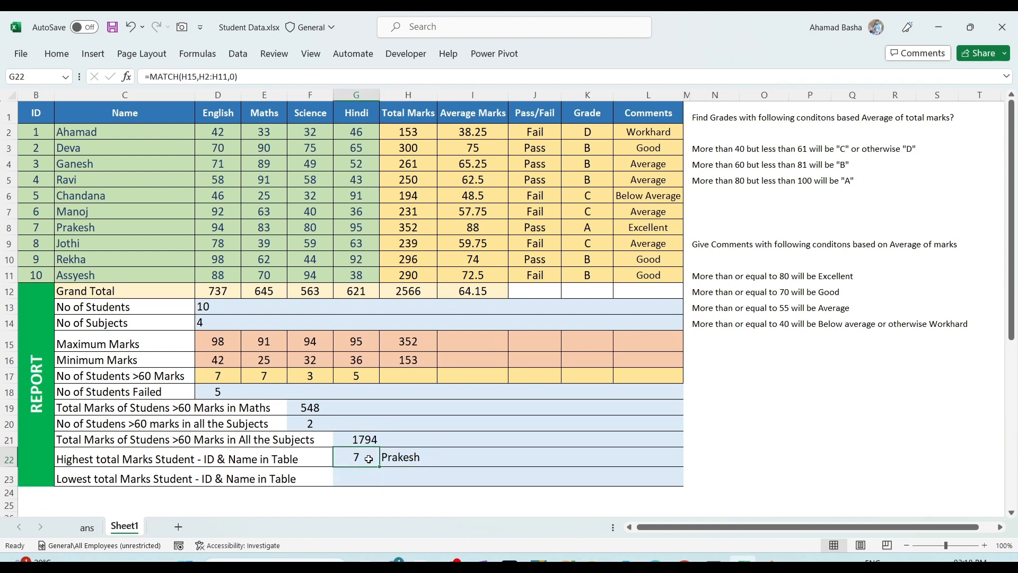
{"action": "left_click", "coordinate": [409, 460]}
{"action": "left_click", "coordinate": [358, 462]}
{"action": "left_click", "coordinate": [359, 480]}
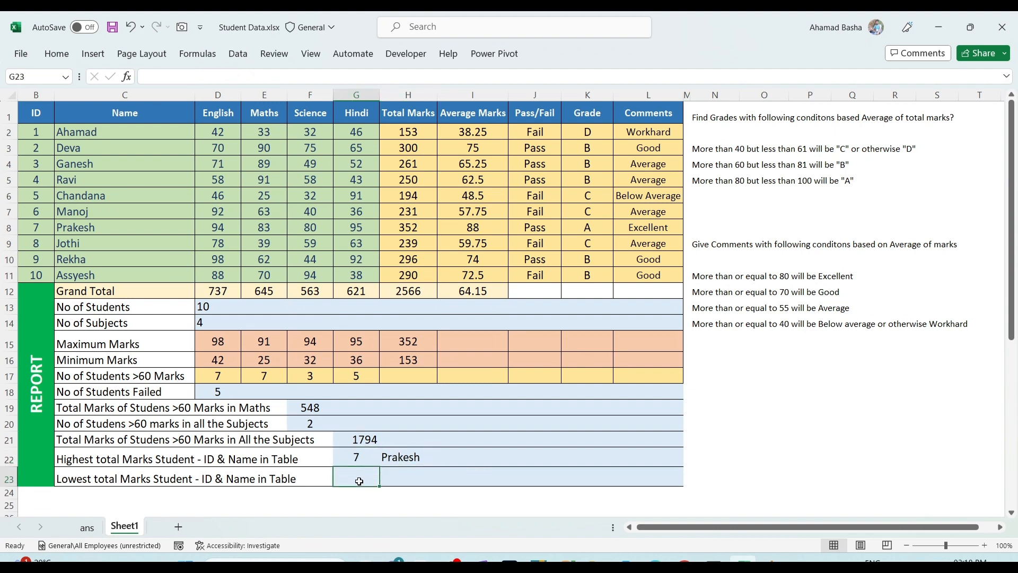
{"action": "type", "text": "=In"}
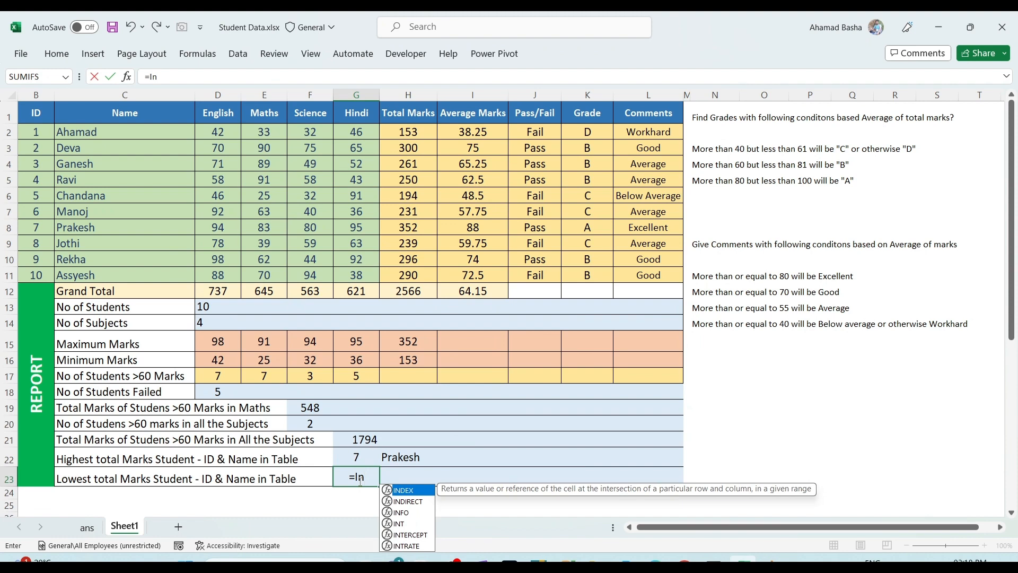
{"action": "key", "text": "BackSpace"}
{"action": "key", "text": "Escape"}
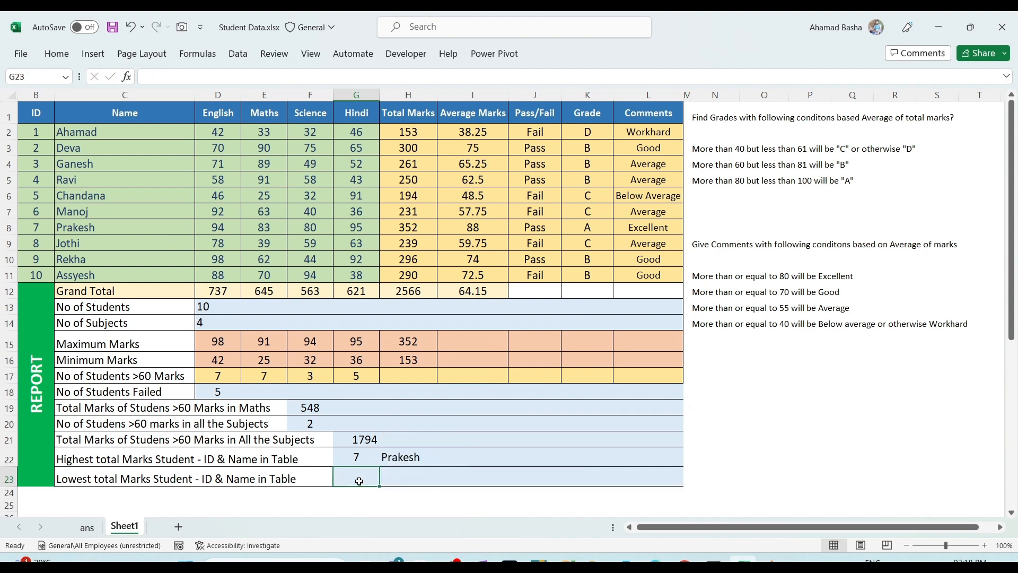
Step: Enter =MATCH(H16,H2:H11,0) in G23 to find the ID of the student with the lowest total marks
{"action": "key", "text": "Up"}
{"action": "left_click", "coordinate": [371, 479]}
{"action": "type", "text": "=Matc"}
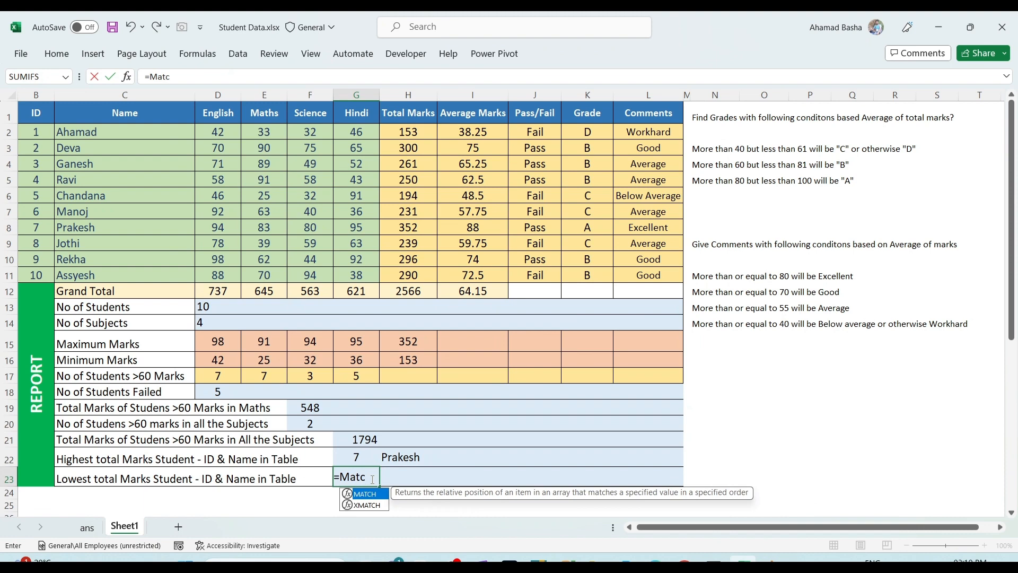
{"action": "key", "text": "Tab"}
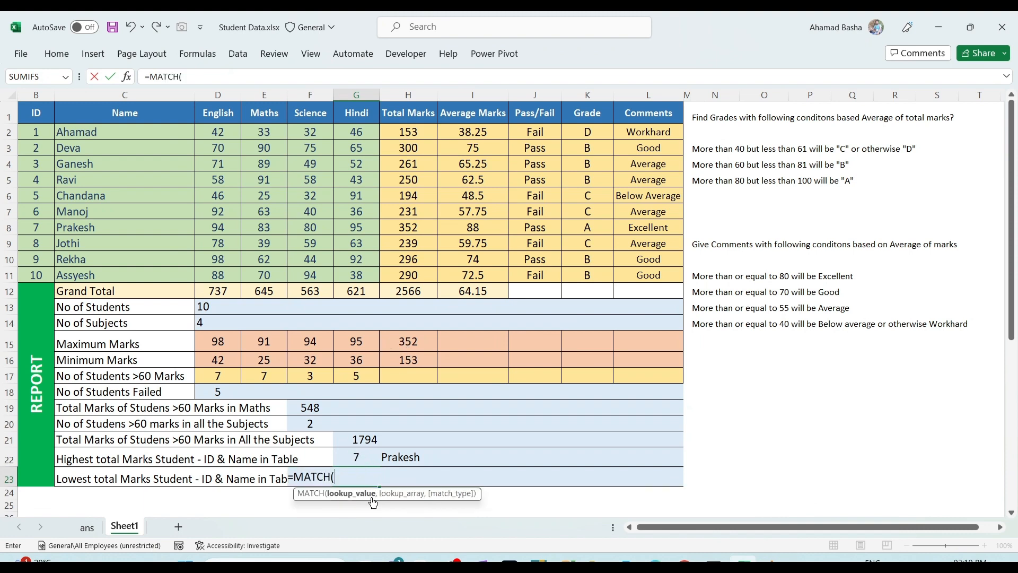
{"action": "left_click", "coordinate": [407, 359]}
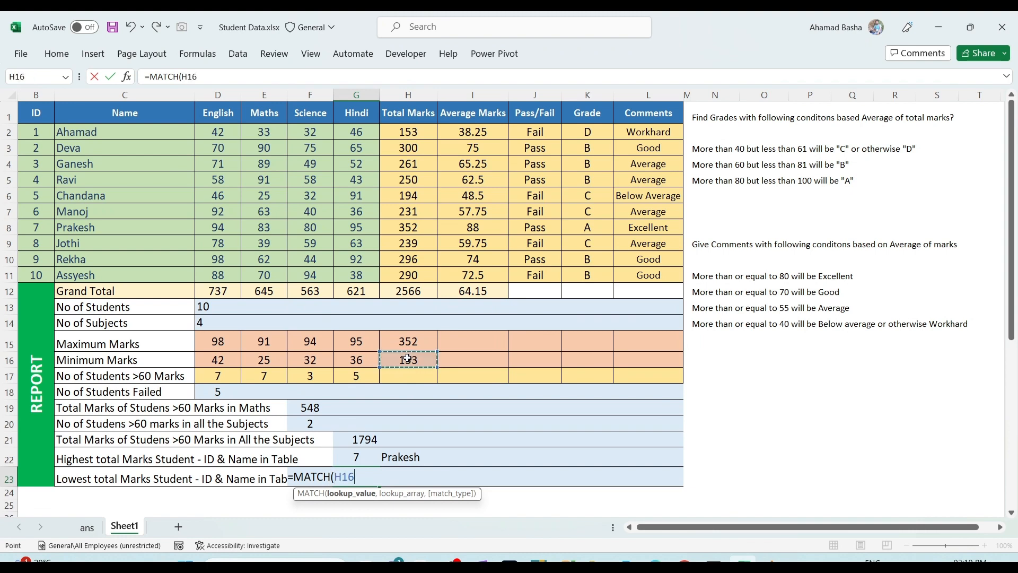
{"action": "type", "text": ","}
{"action": "left_click_drag", "start_coordinate": [412, 132], "coordinate": [413, 273]}
{"action": "type", "text": ","}
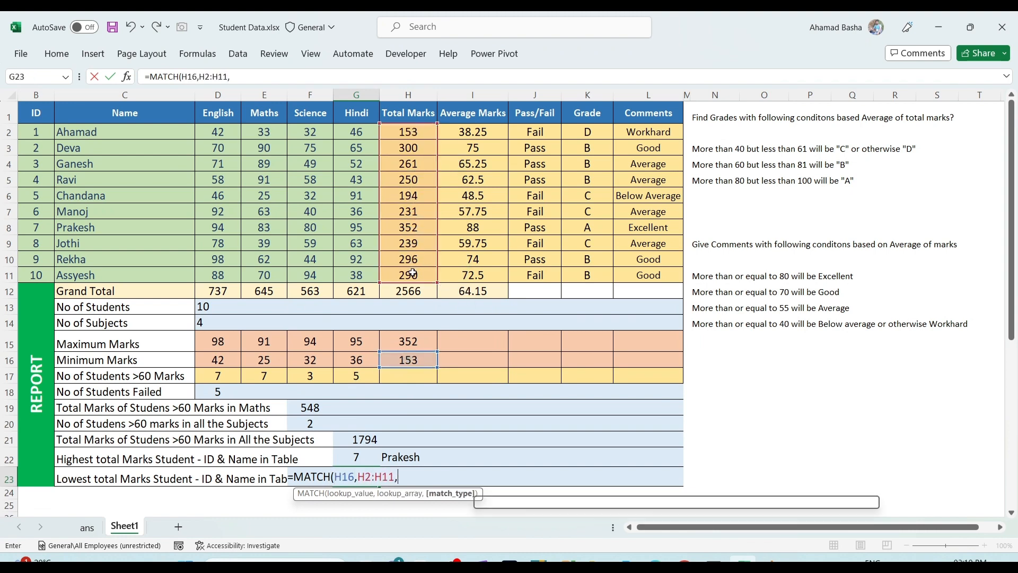
{"action": "type", "text": "0"}
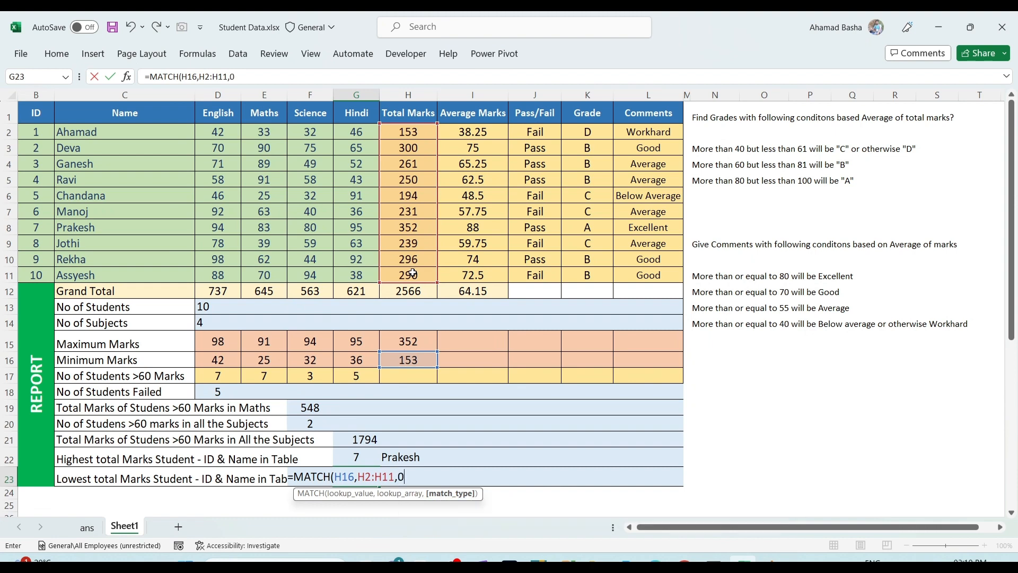
{"action": "key", "text": "Return"}
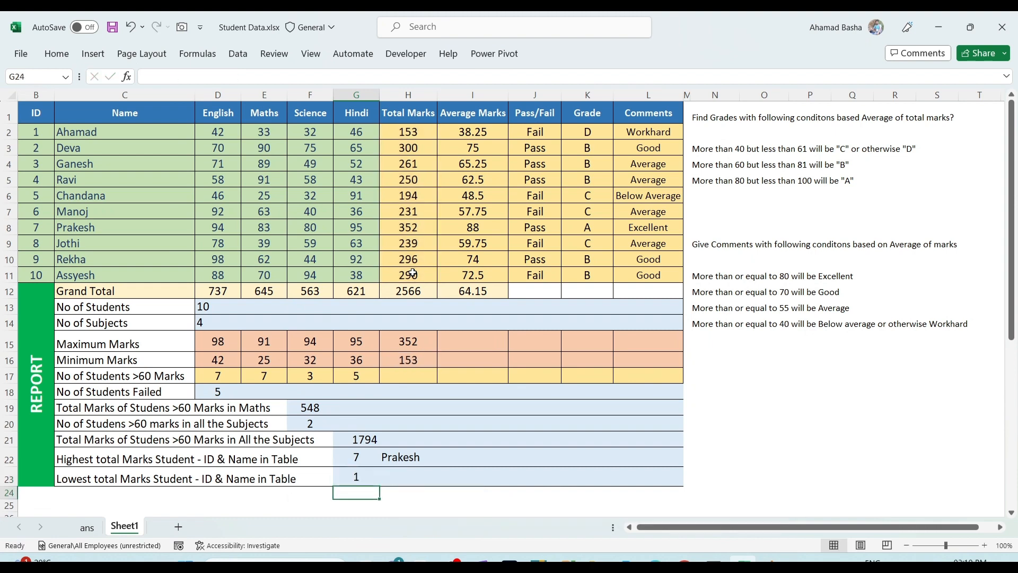
Step: Enter =INDEX(C2:C11,G23) in H23 to return the name of the student with the lowest total marks
{"action": "left_click", "coordinate": [393, 472]}
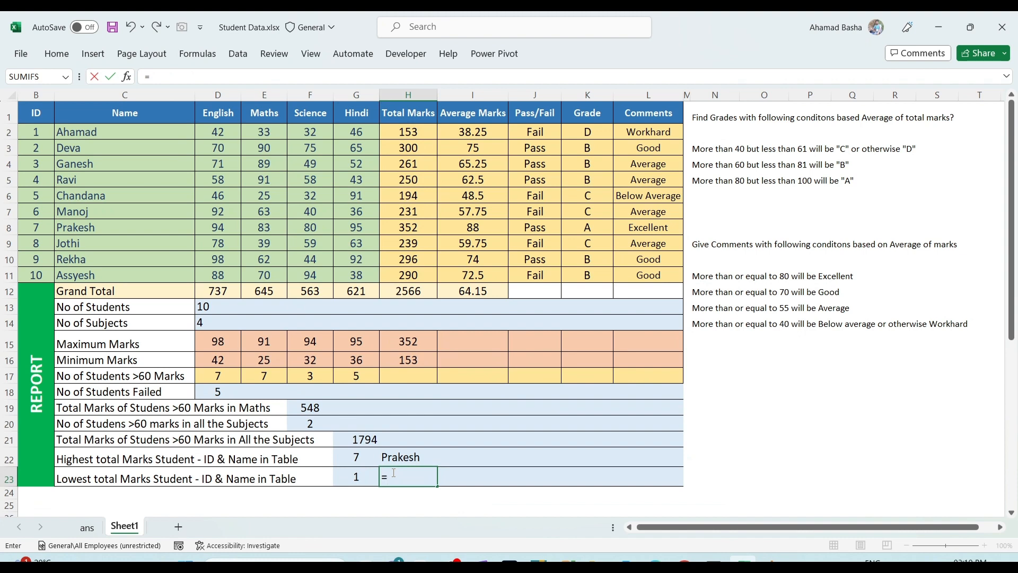
{"action": "type", "text": "Mac"}
{"action": "key", "text": "BackSpace"}
{"action": "key", "text": "BackSpace"}
{"action": "key", "text": "BackSpace"}
{"action": "key", "text": "BackSpace"}
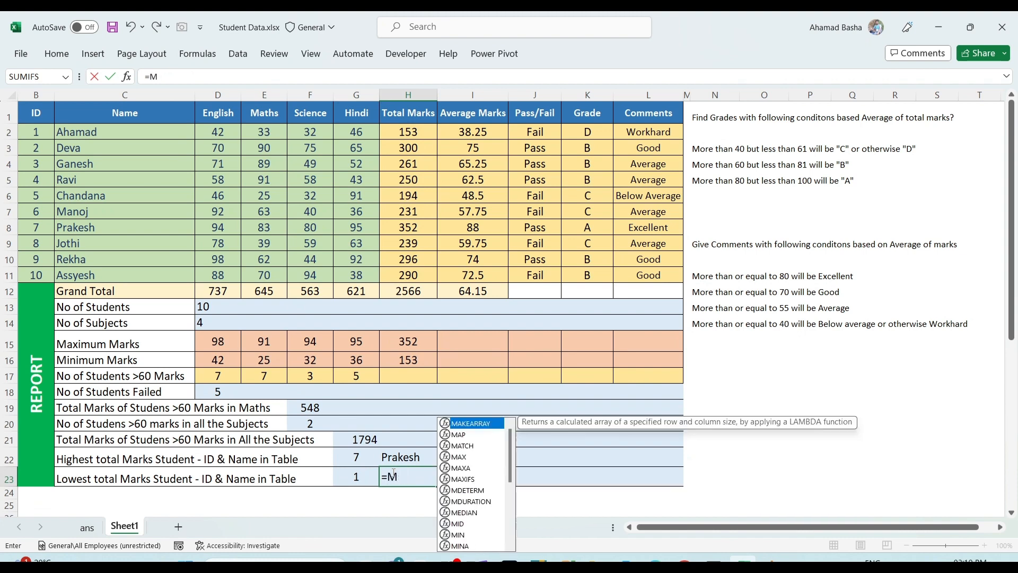
{"action": "type", "text": "=INDEX("}
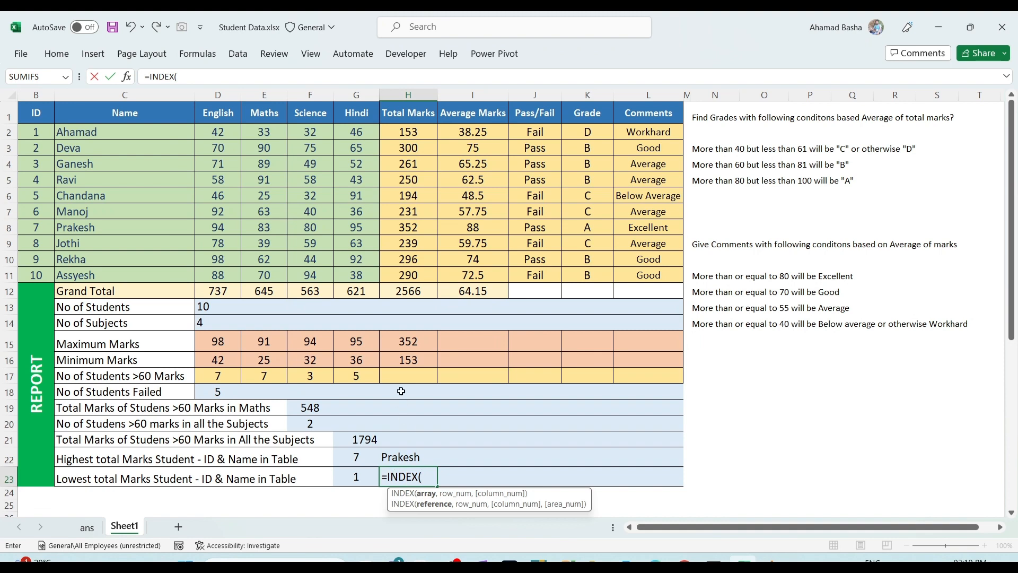
{"action": "left_click_drag", "start_coordinate": [159, 133], "coordinate": [167, 275]}
{"action": "type", "text": ","}
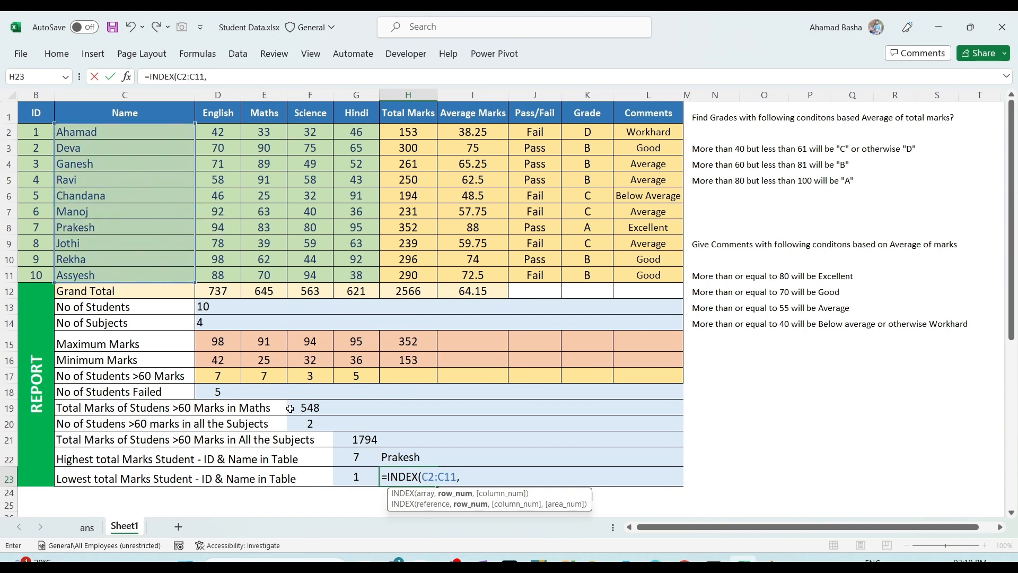
{"action": "left_click", "coordinate": [366, 476]}
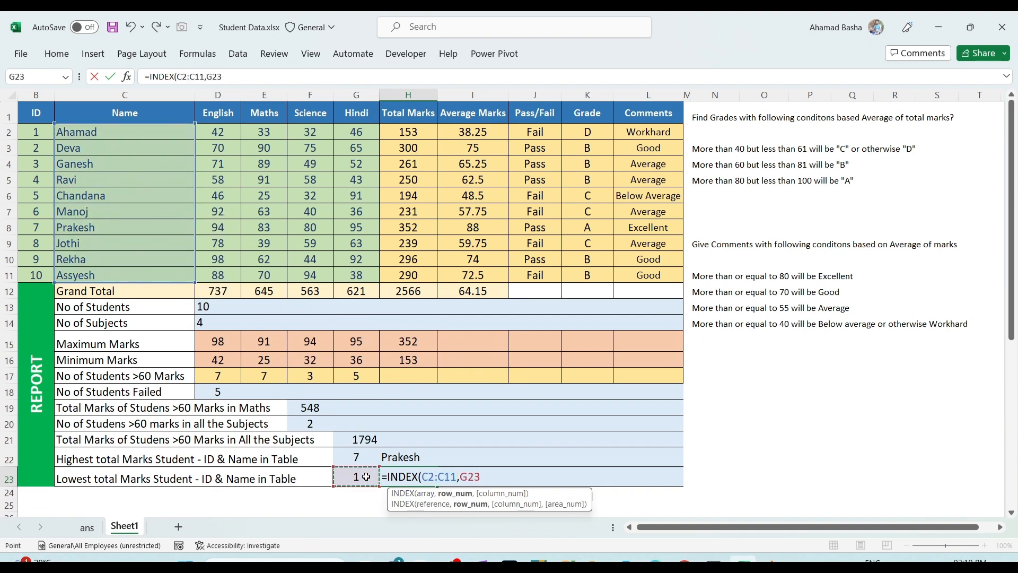
{"action": "type", "text": ")"}
{"action": "key", "text": "Return"}
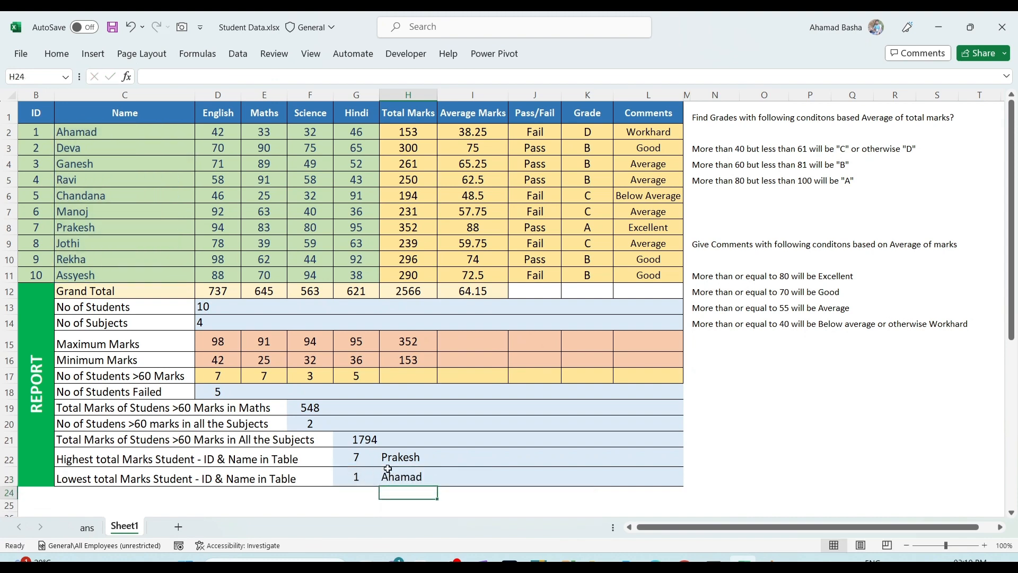
Step: Check the lowest-total student's ID and name formulas in G23 and H23 against the marks table
{"action": "left_click_drag", "start_coordinate": [365, 477], "coordinate": [419, 477]}
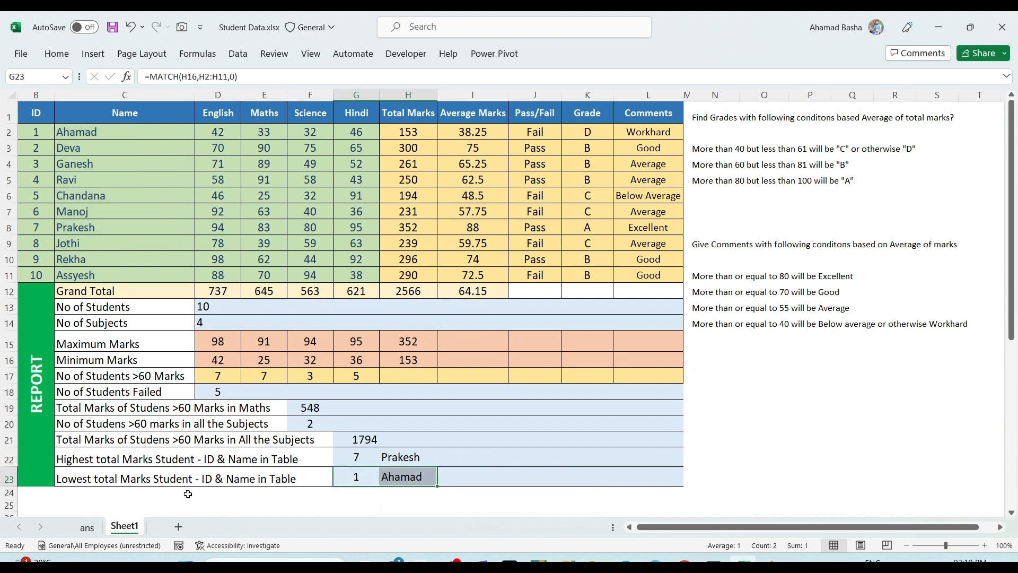
{"action": "left_click", "coordinate": [410, 481]}
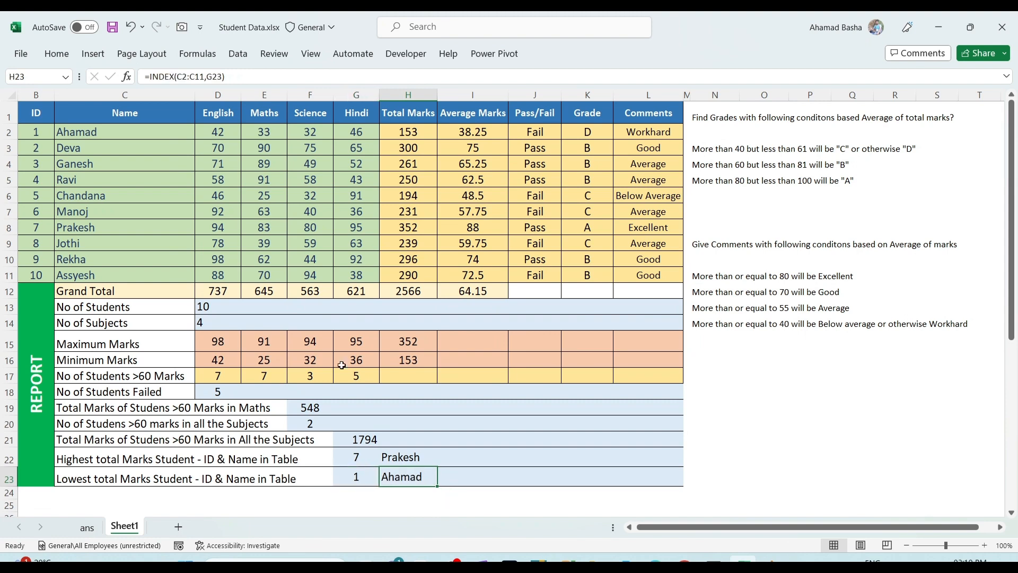
{"action": "left_click", "coordinate": [124, 130]}
{"action": "left_click", "coordinate": [352, 475]}
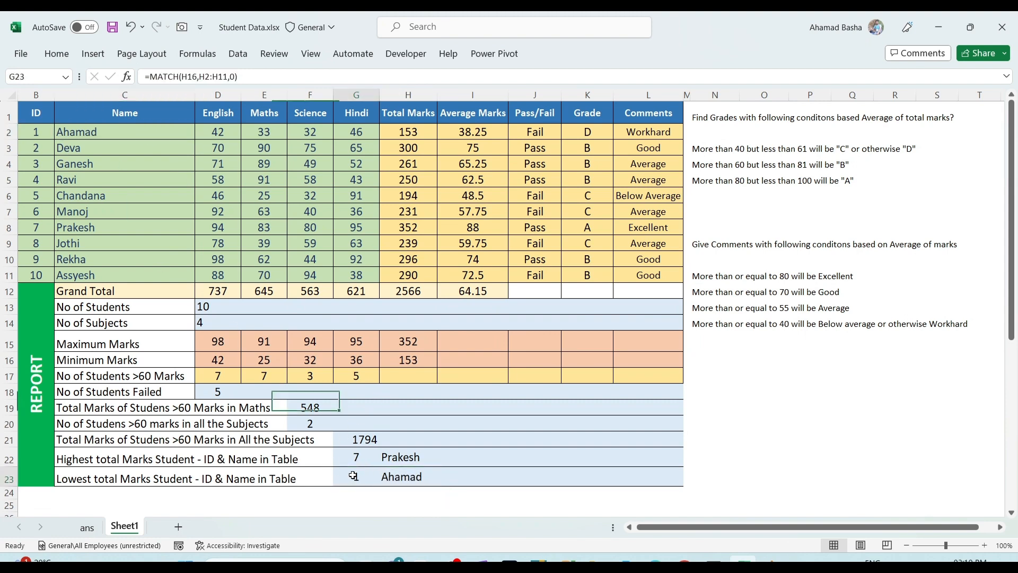
{"action": "left_click", "coordinate": [405, 475]}
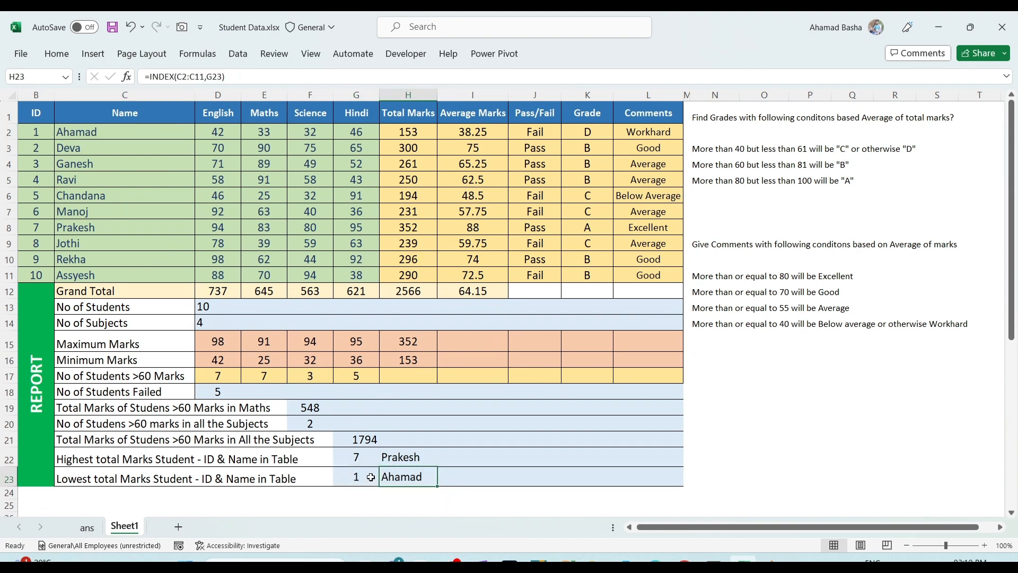
{"action": "left_click_drag", "start_coordinate": [370, 477], "coordinate": [408, 479]}
{"action": "left_click", "coordinate": [458, 464]}
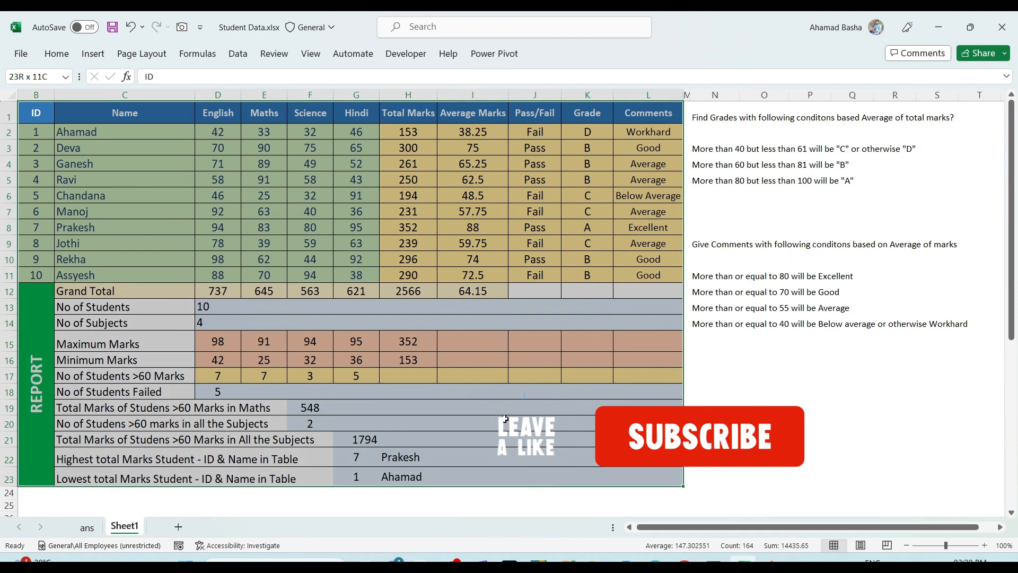
{"action": "left_click", "coordinate": [302, 233]}
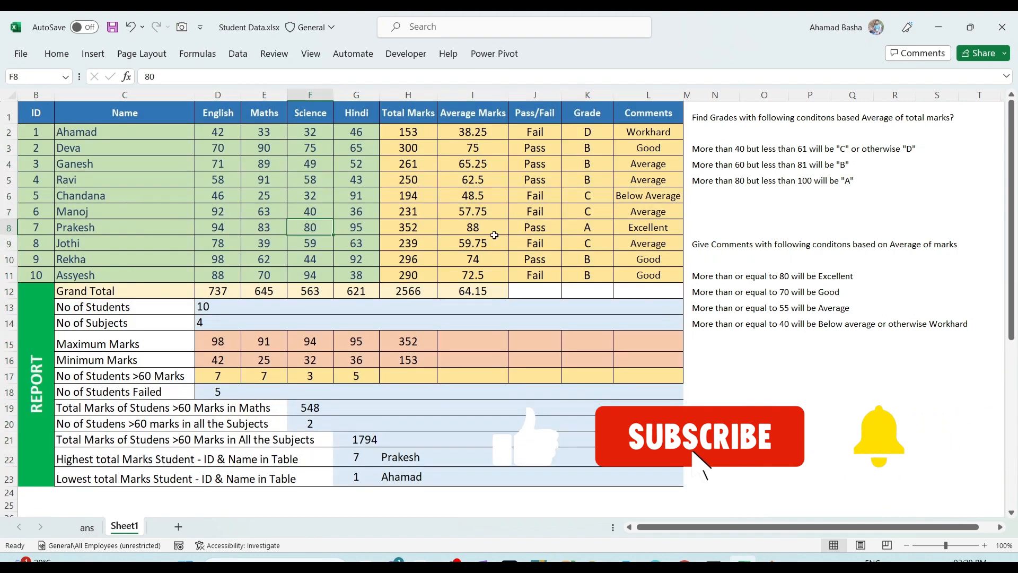